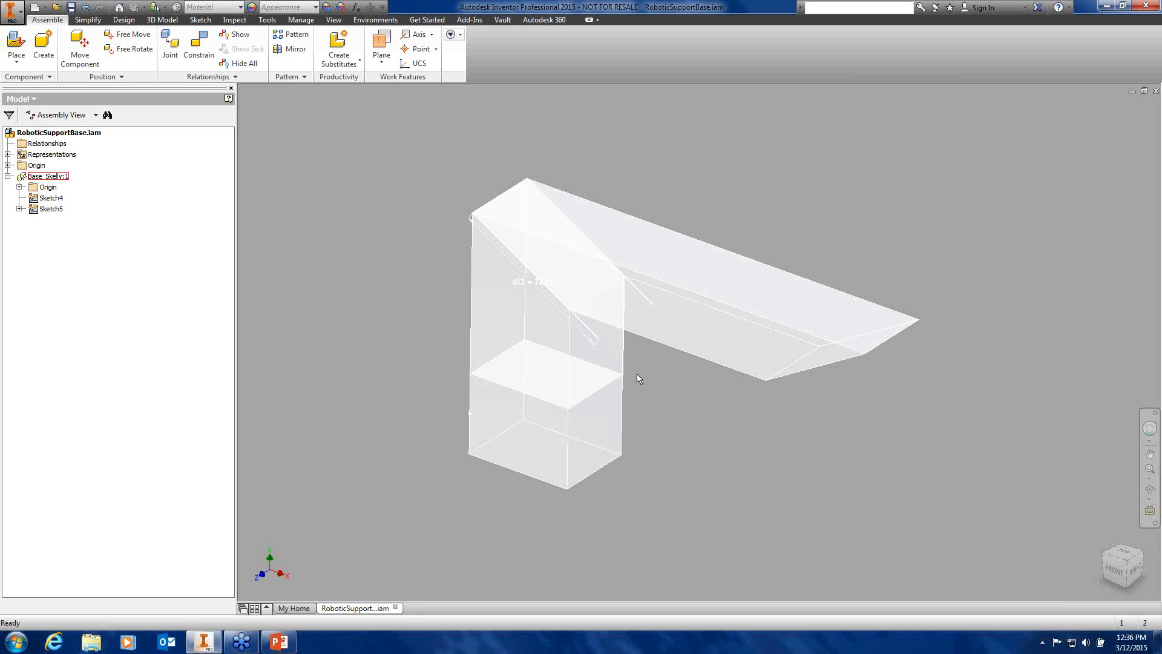
Orbit the assembly, then open Base_Skelly:1 for in-place editing
middle_click_drag(639, 379, 658, 366, "shift")
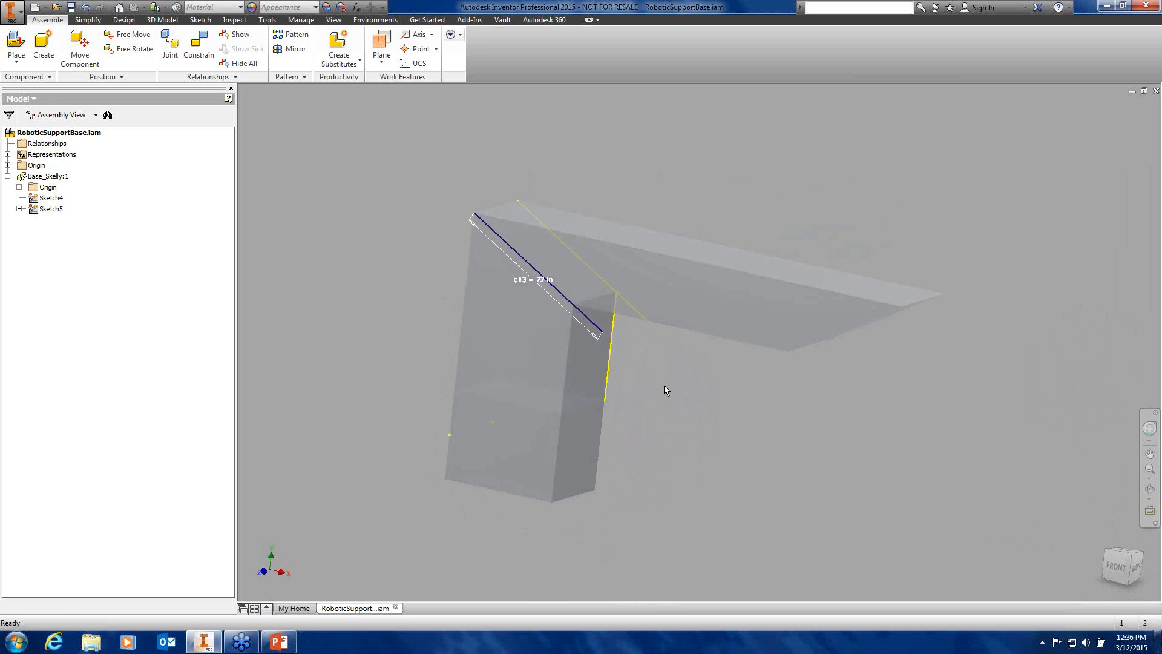
middle_click_drag(677, 361, 649, 355, "shift")
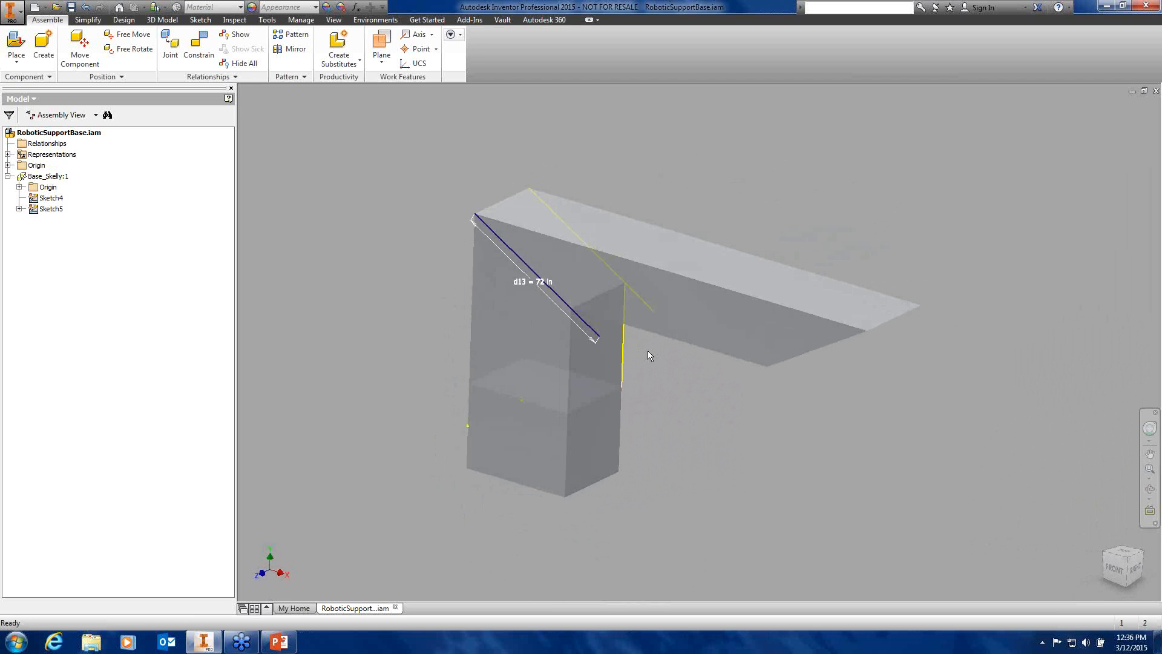
left_click(43, 176)
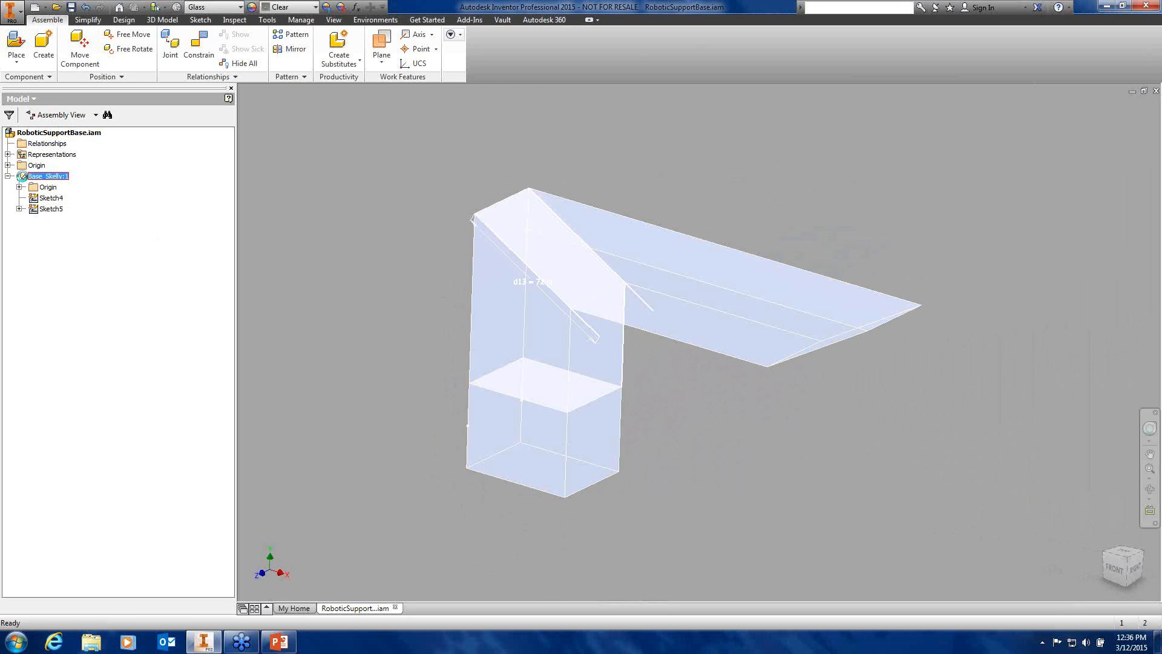
double_click(22, 176)
Expand Solid Bodies and highlight Solid1, Solid2 and Solid3 to identify each body
left_click(19, 187)
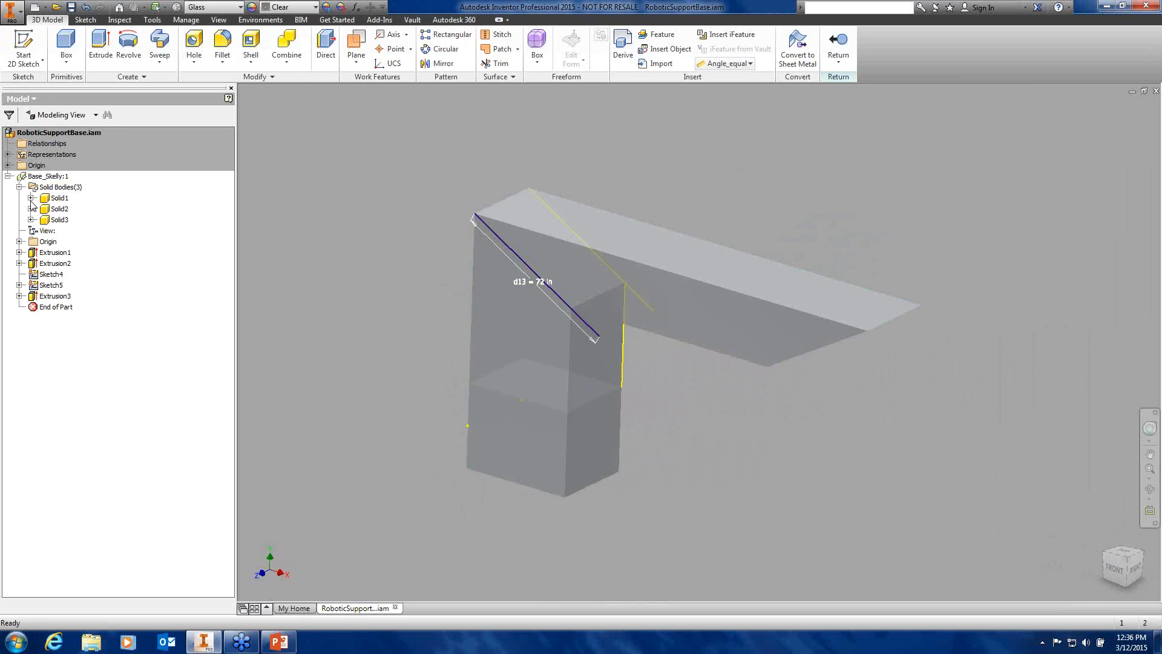
left_click(59, 209)
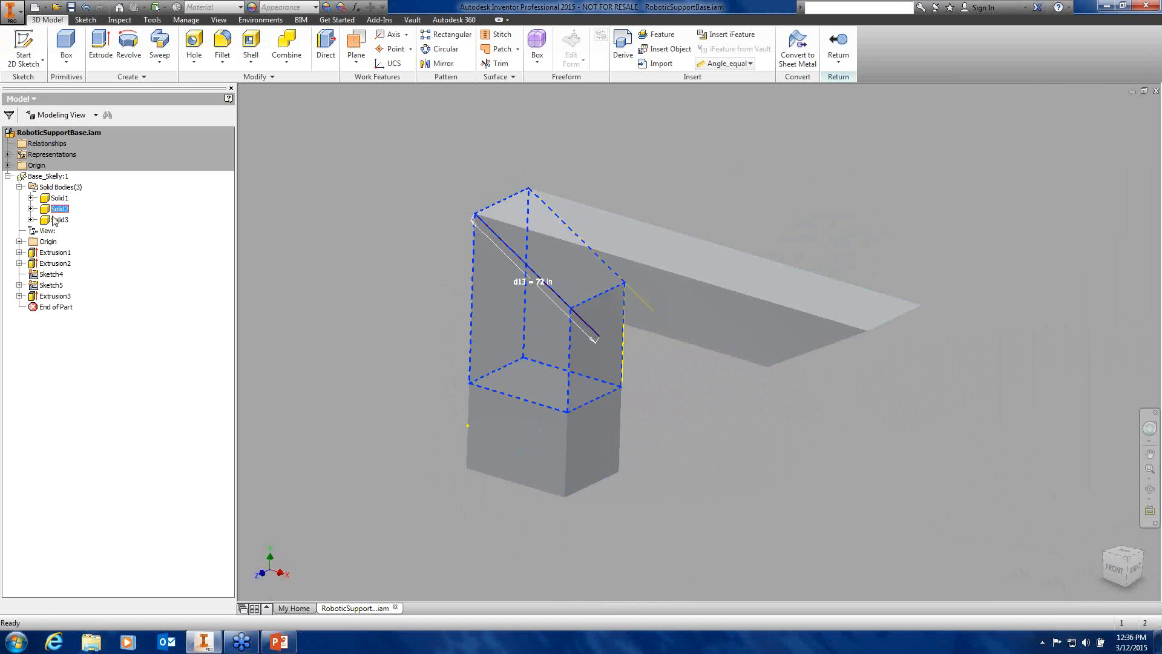
left_click(56, 220)
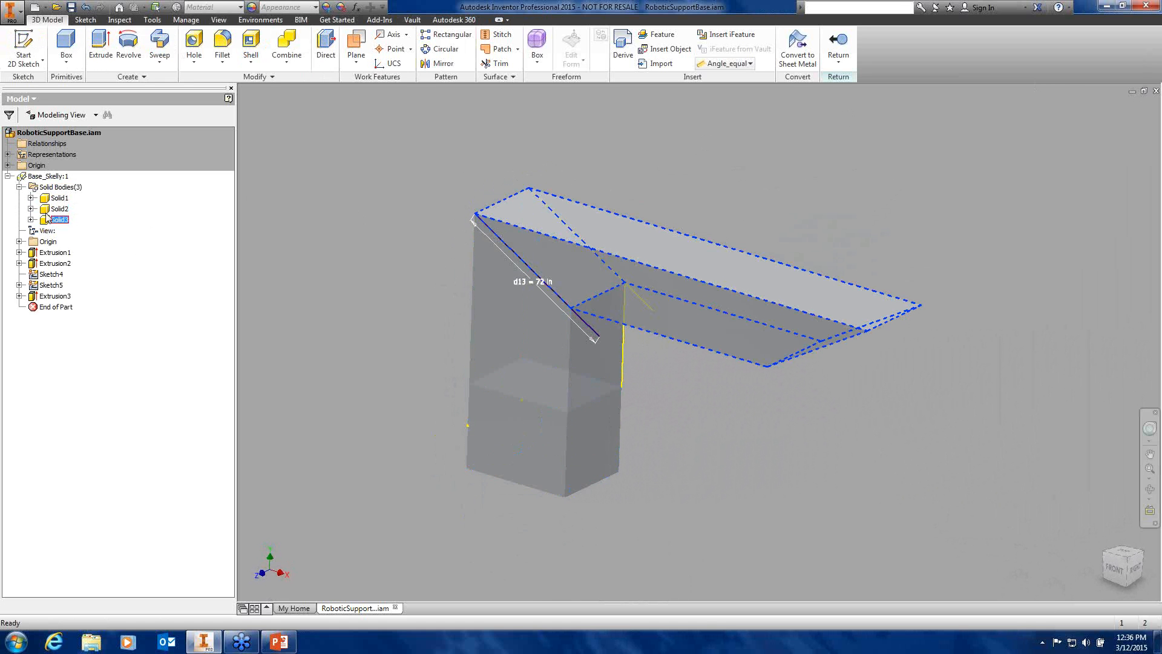
left_click(56, 209)
left_click(48, 200)
double_click(46, 199)
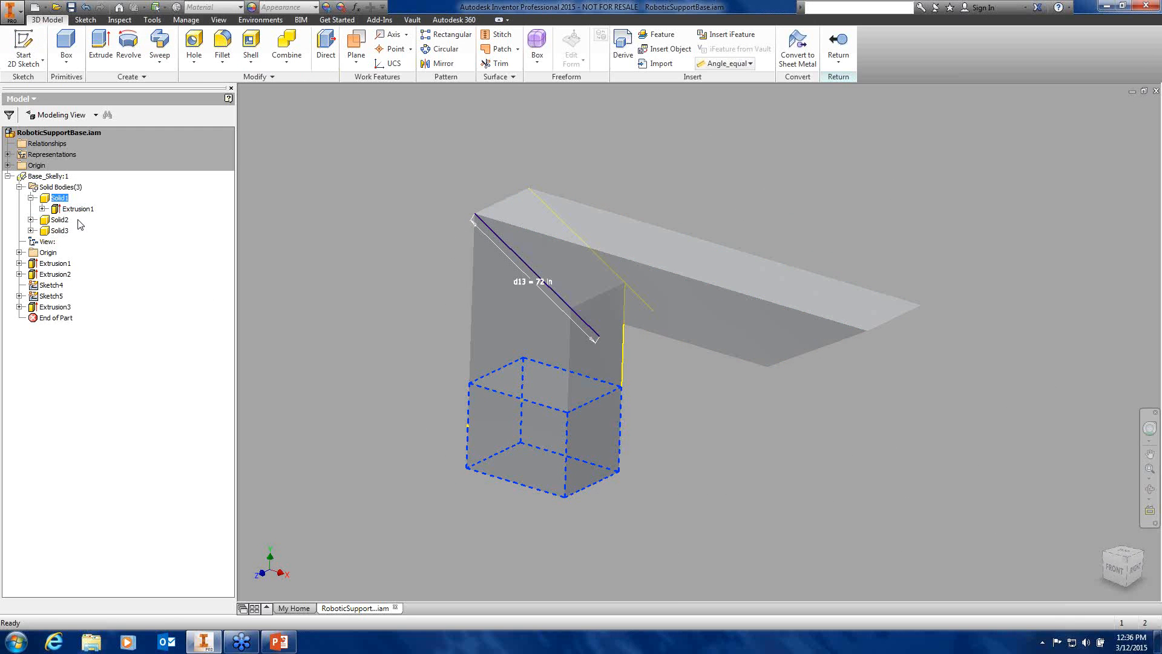
left_click(48, 221)
left_click(58, 231)
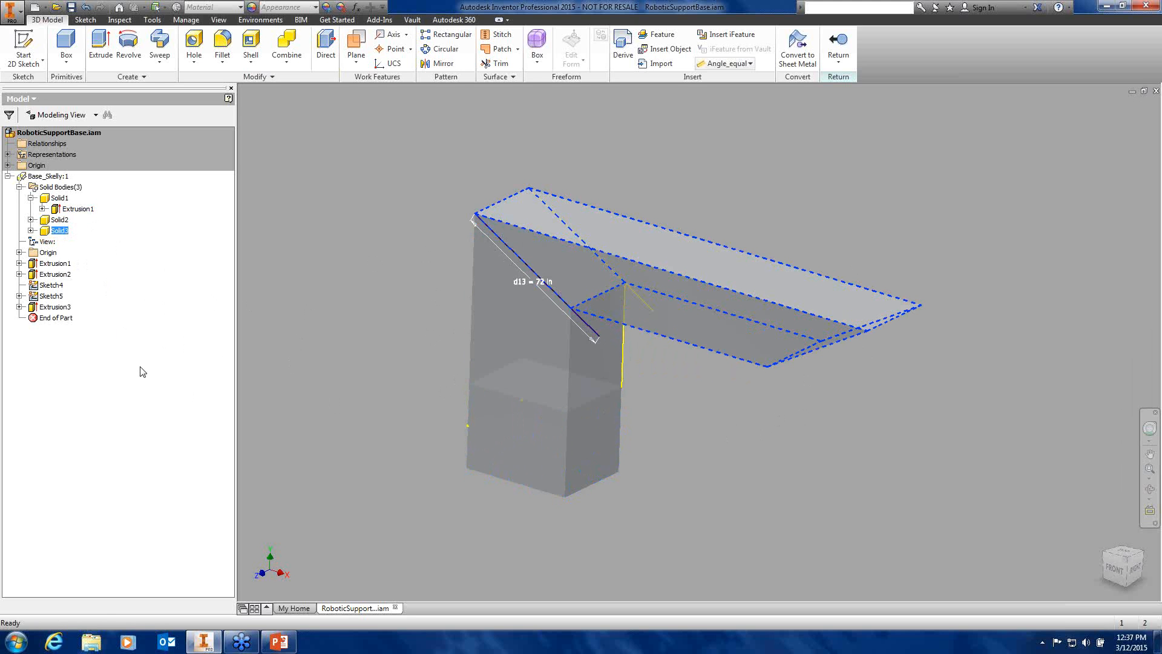
Collapse the Solid Bodies list and select the RoboticSupportBase assembly
left_click(19, 187)
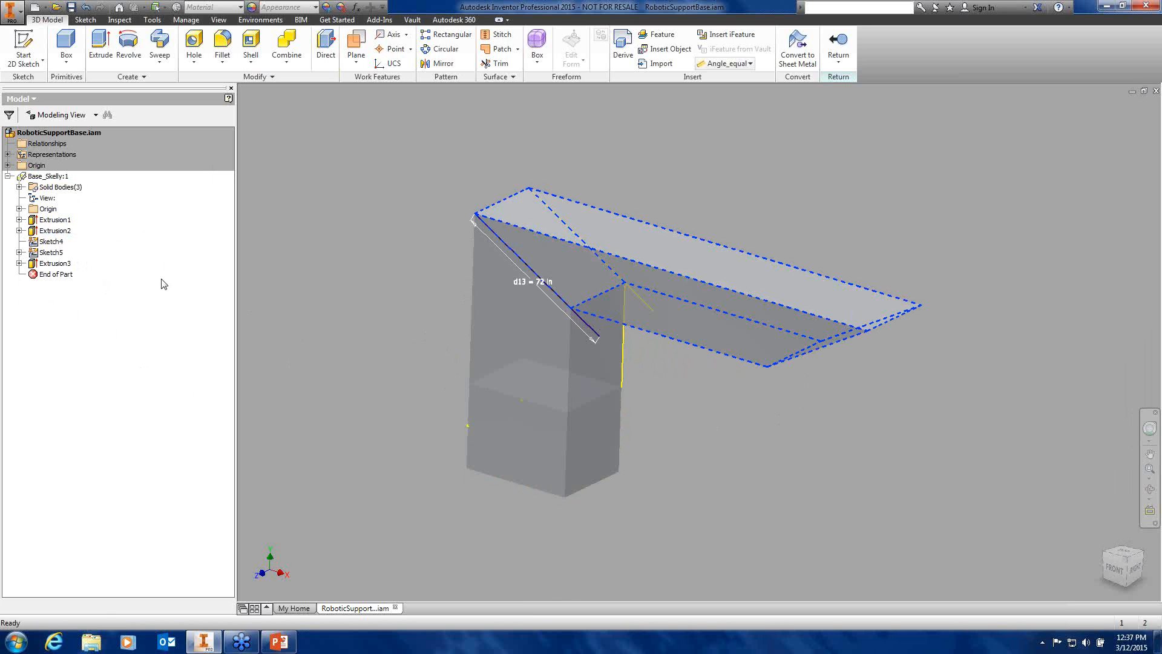
left_click(59, 176)
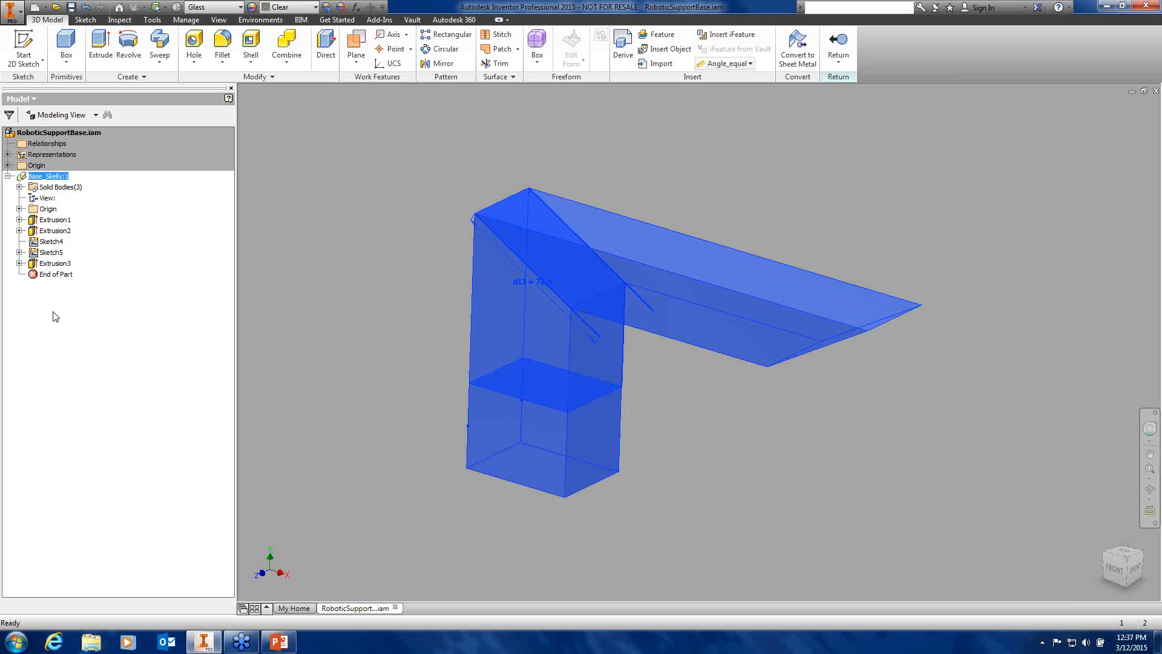
left_click(55, 133)
Return from Base_Skelly to the RoboticSupportBase assembly and show the Design tools
double_click(53, 134)
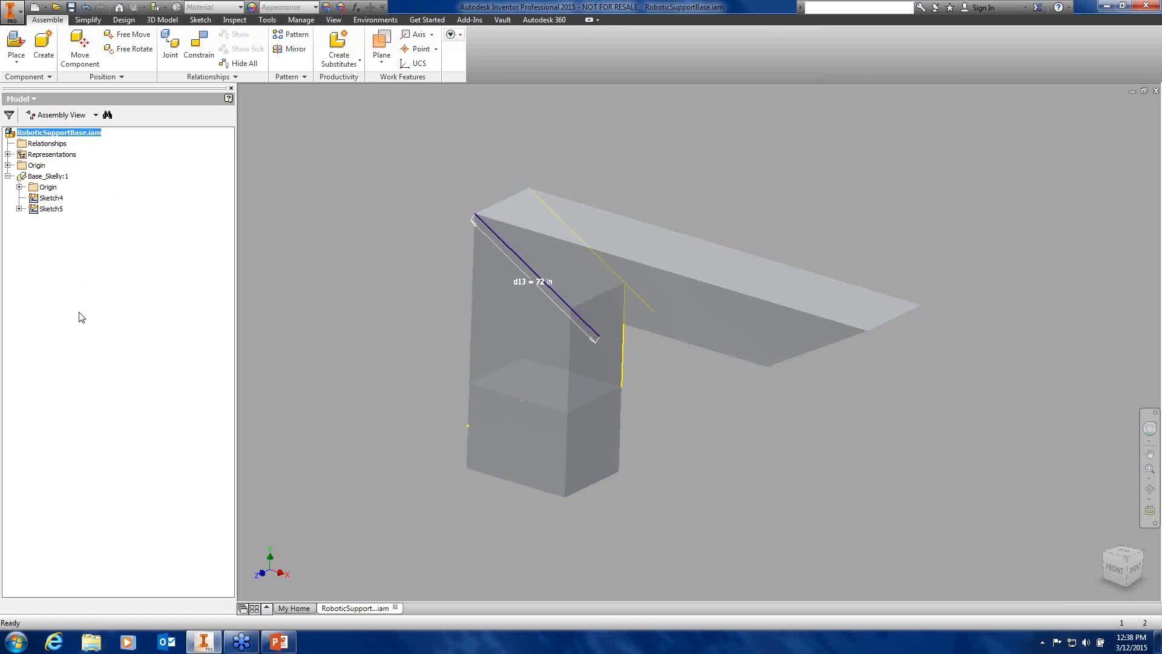
left_click(124, 19)
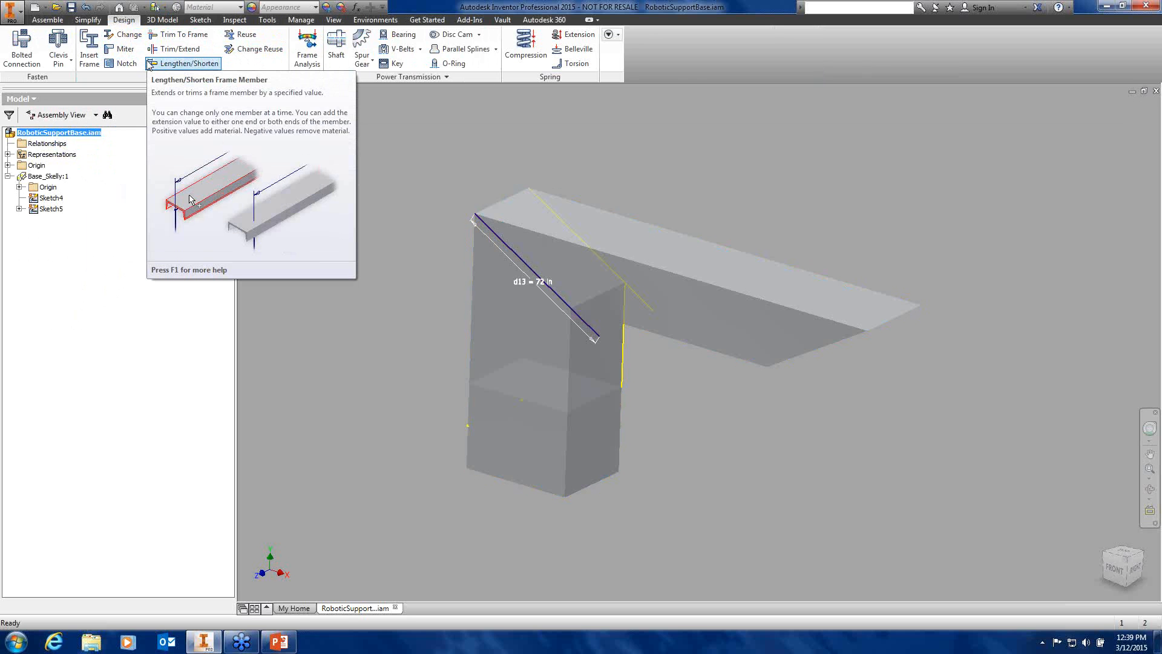
left_click(152, 64)
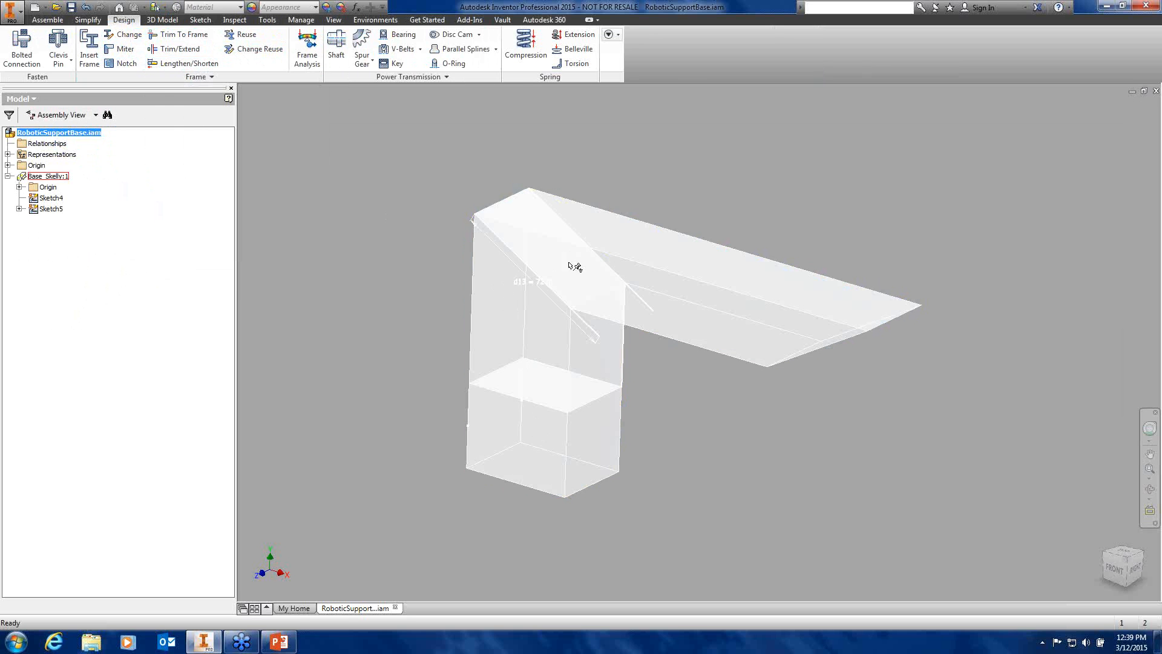
left_click(520, 419)
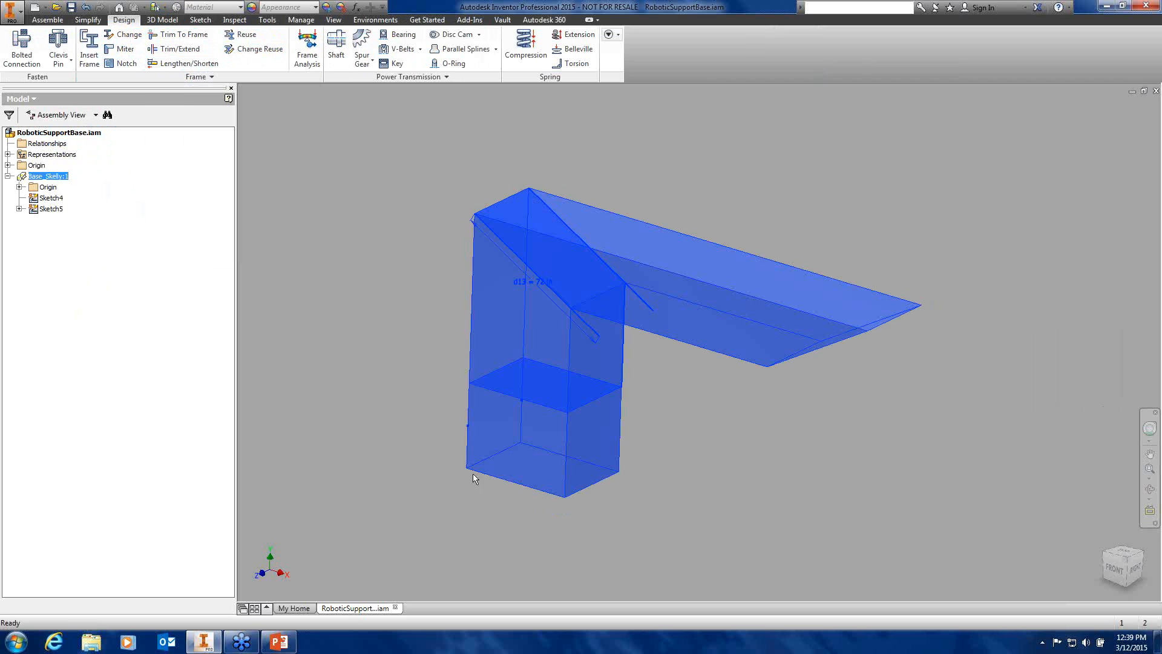
left_click(364, 329)
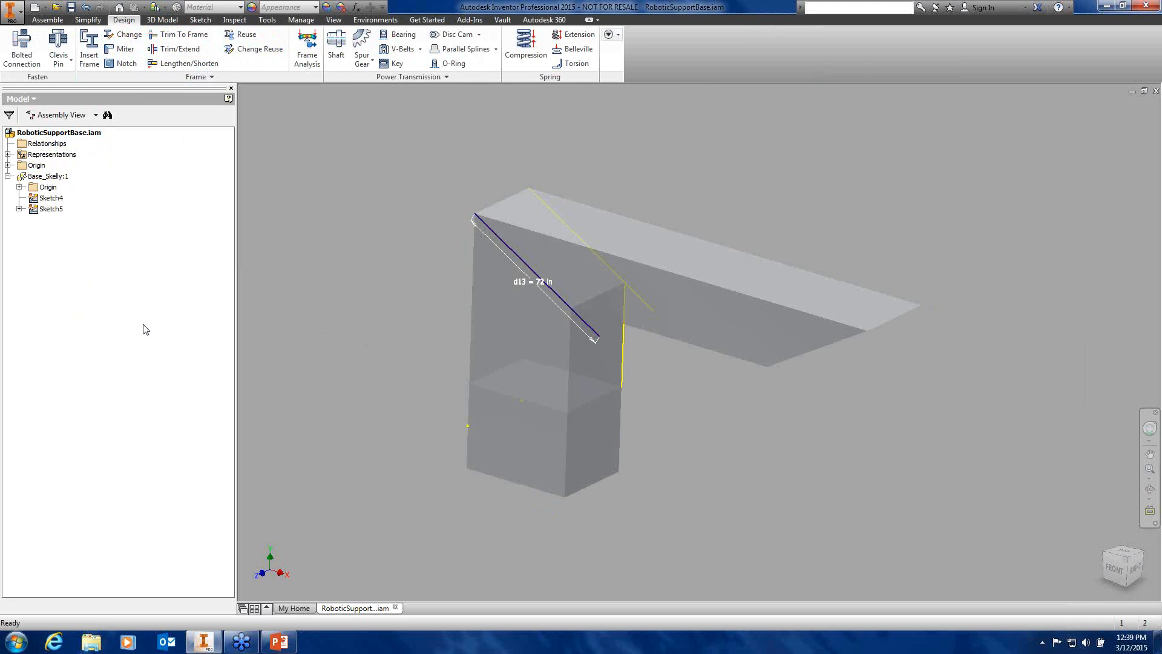
Start Insert Frame with ANSI standard, ANSI AISC HSS (Square) family, size 4x4x1/2
left_click(89, 57)
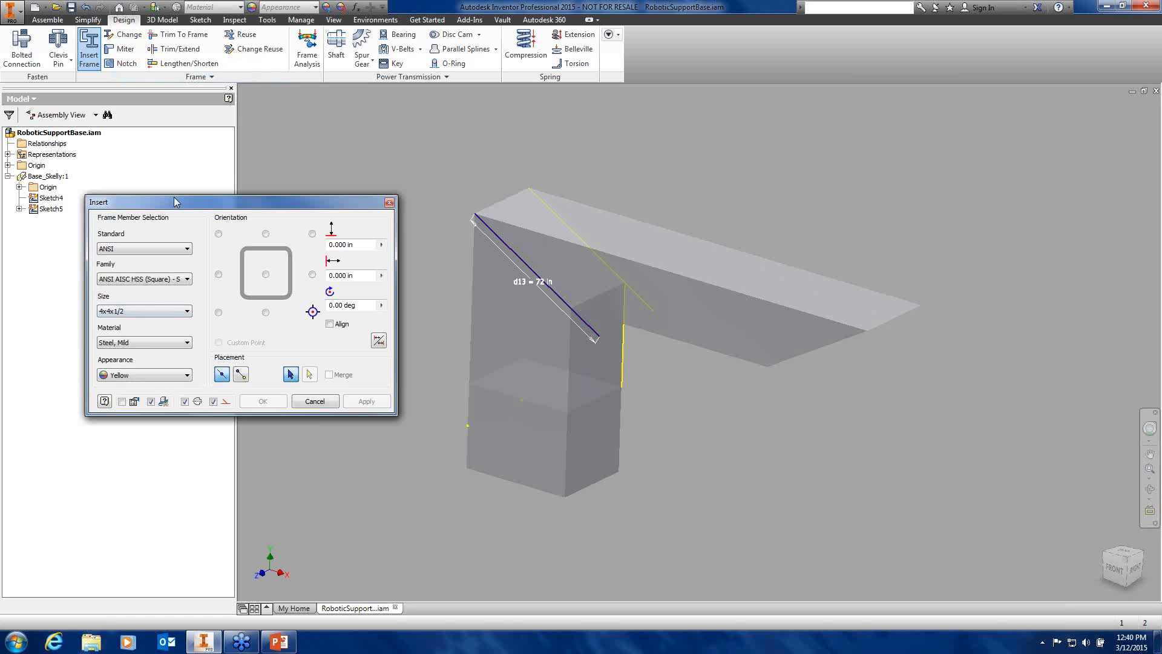
left_click_drag(176, 203, 274, 214)
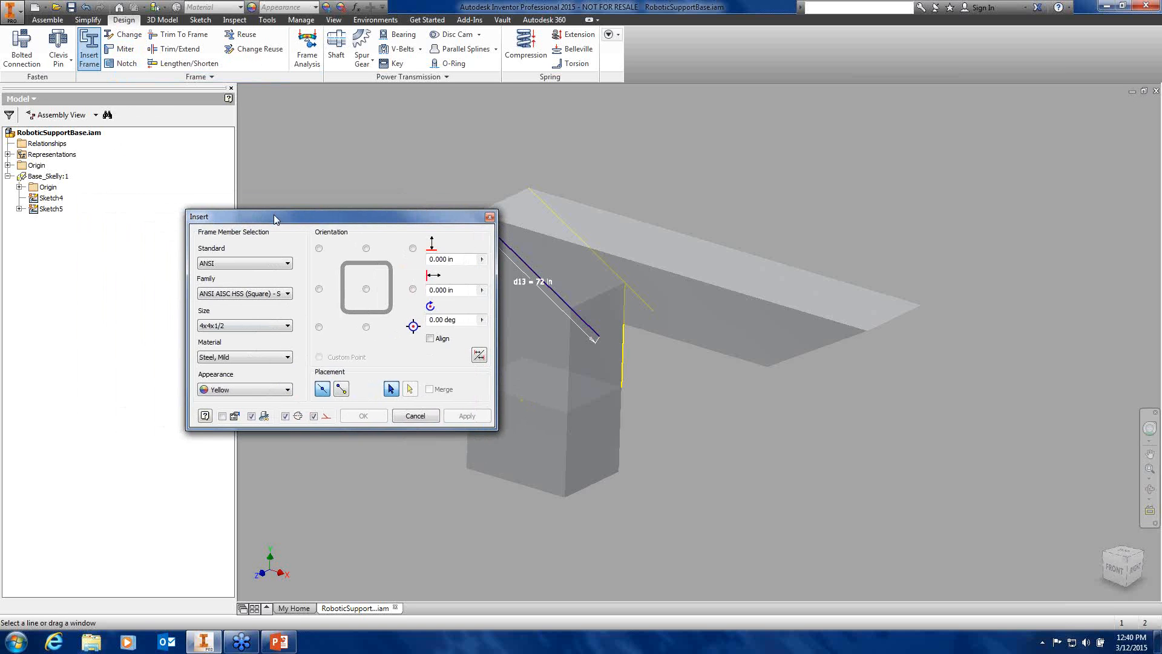
left_click(270, 264)
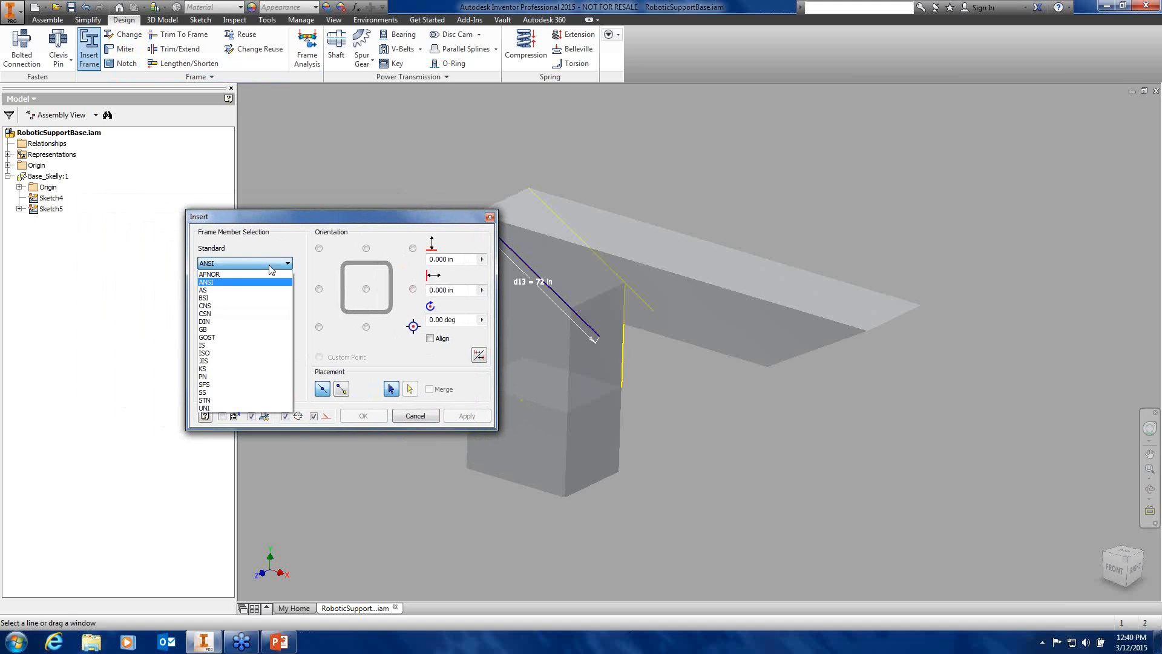
left_click(248, 282)
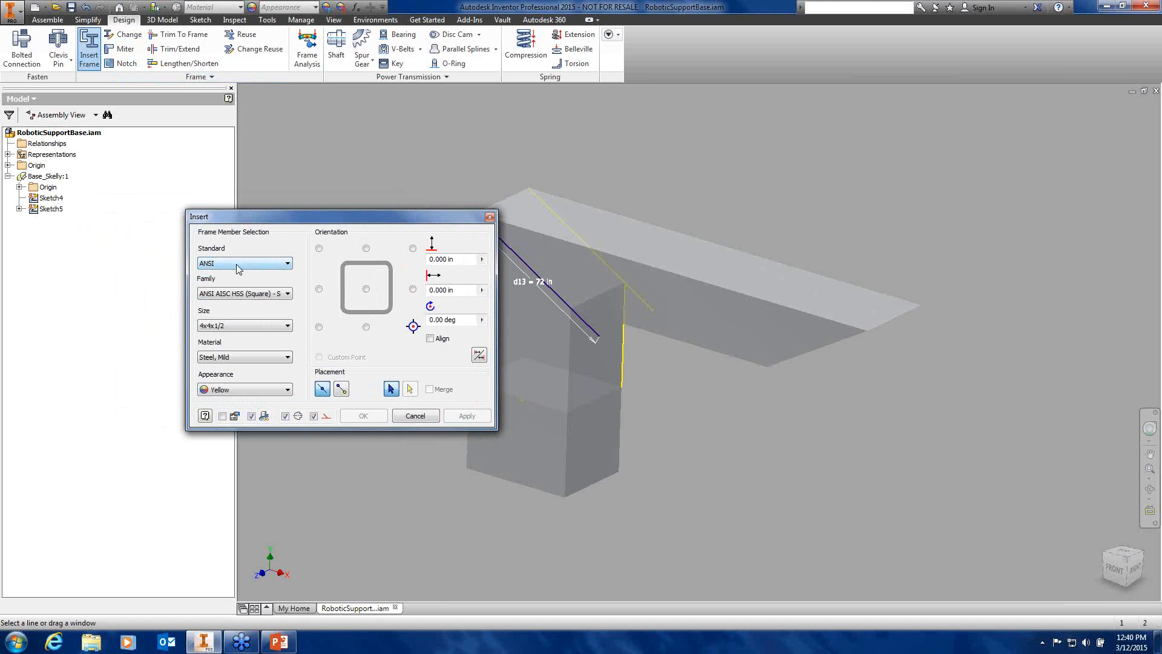
left_click(256, 293)
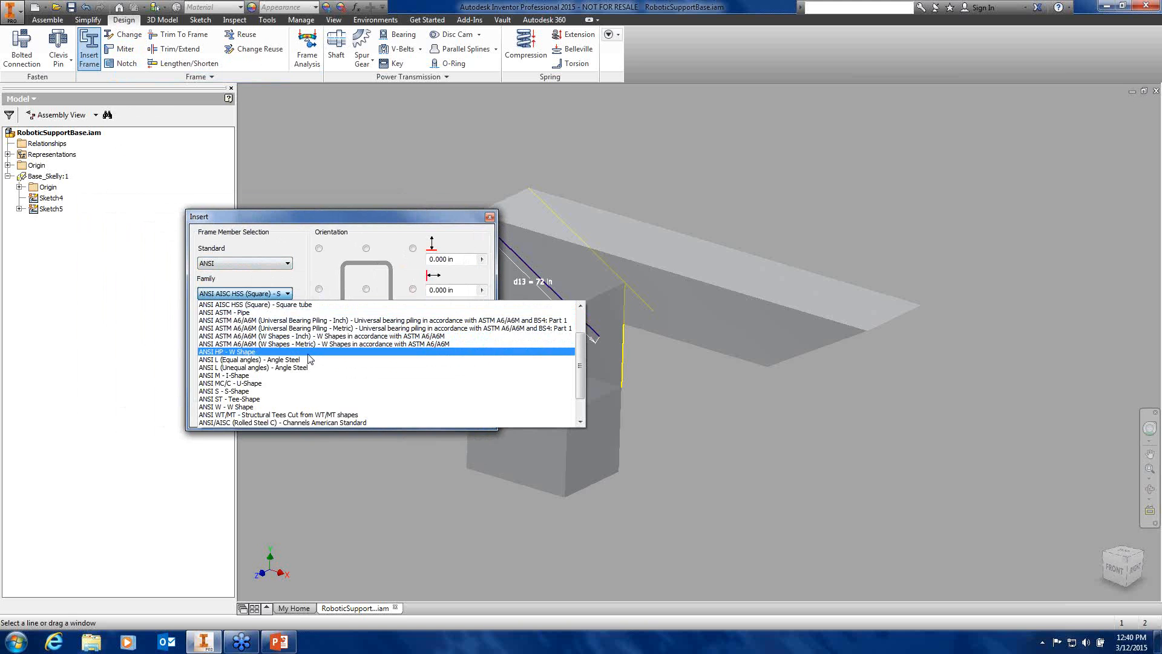
left_click(262, 305)
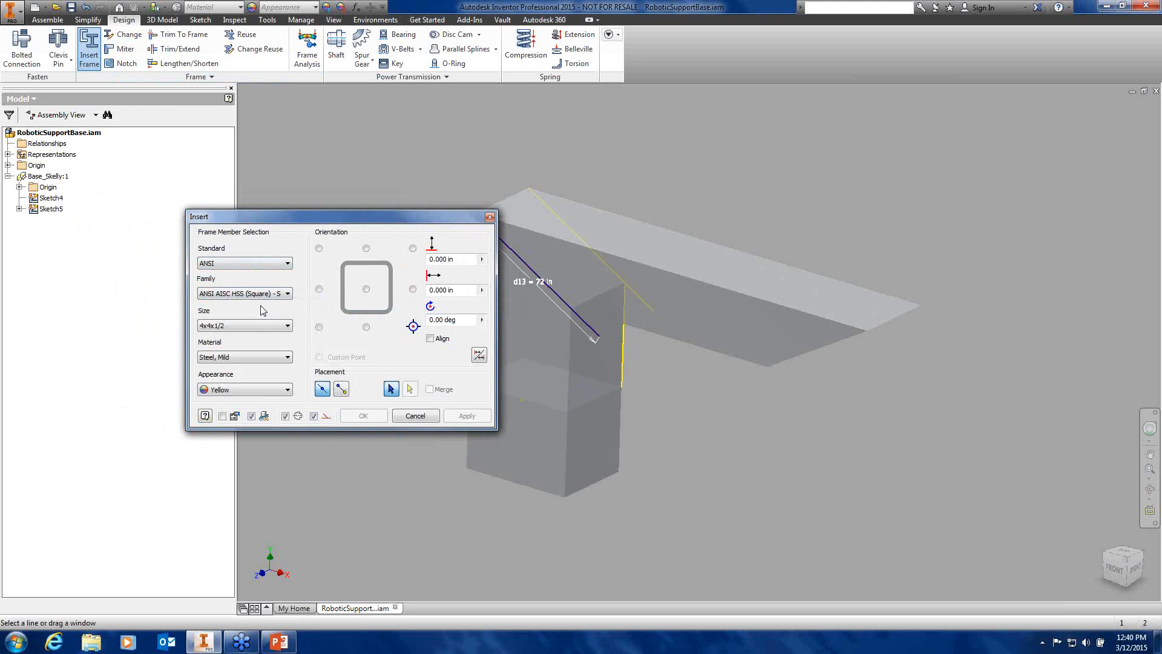
left_click(264, 327)
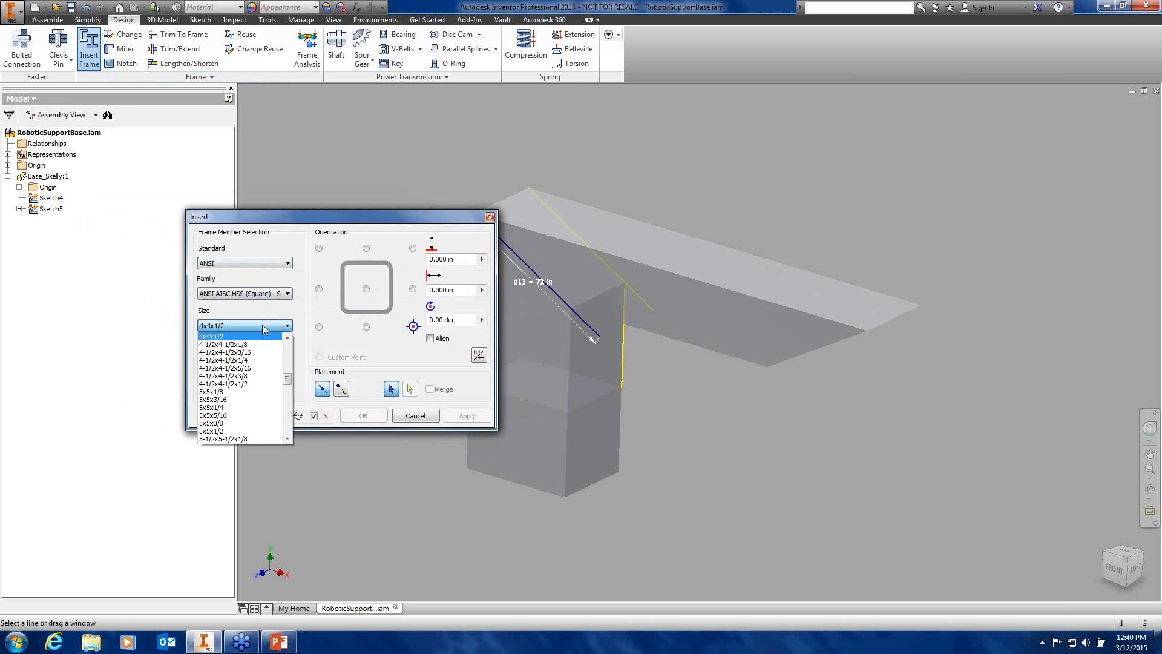
left_click(246, 327)
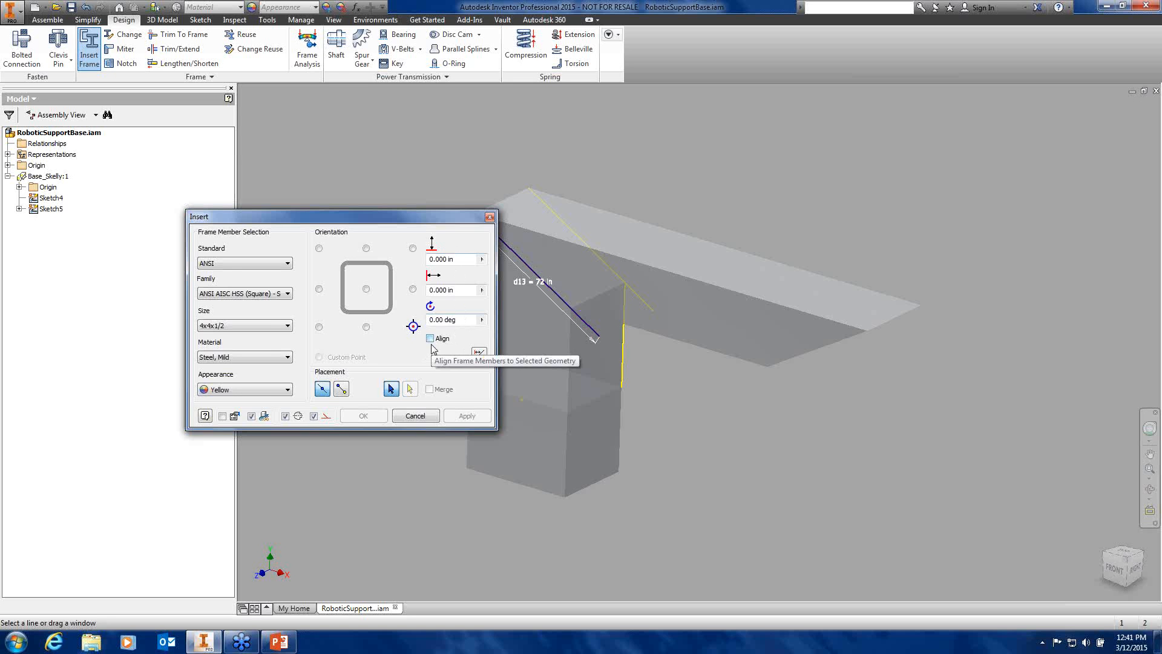
Pan, zoom and orbit the view to inspect the column and the box underside
middle_click_drag(523, 453, 539, 446)
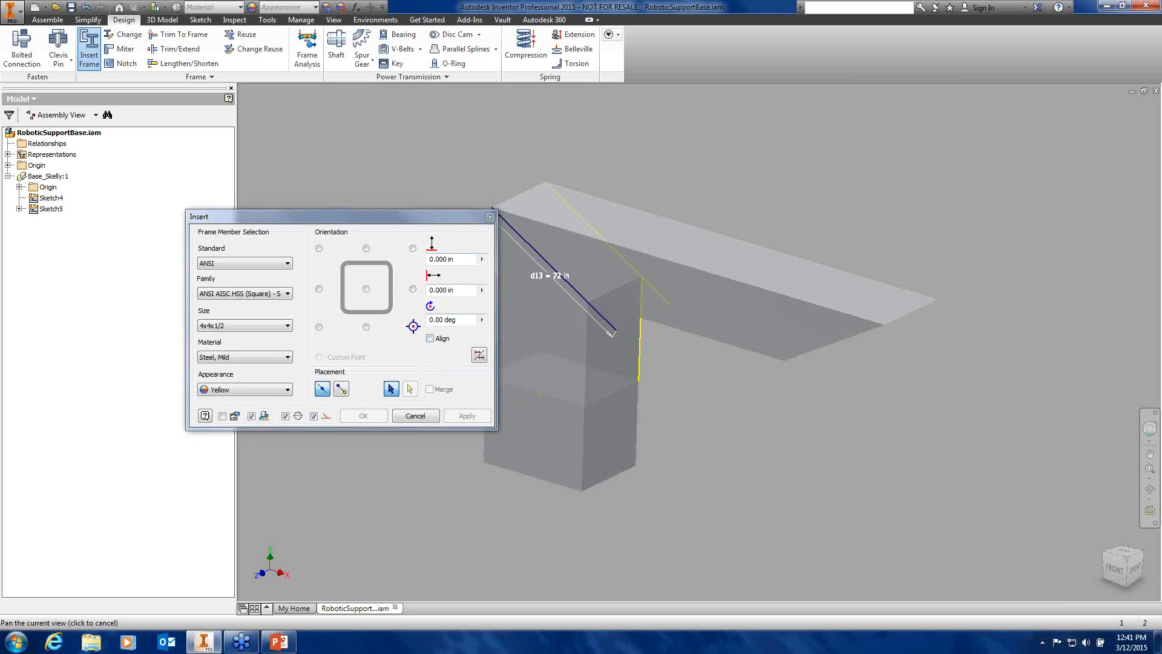
scroll(613, 339, "down", 5)
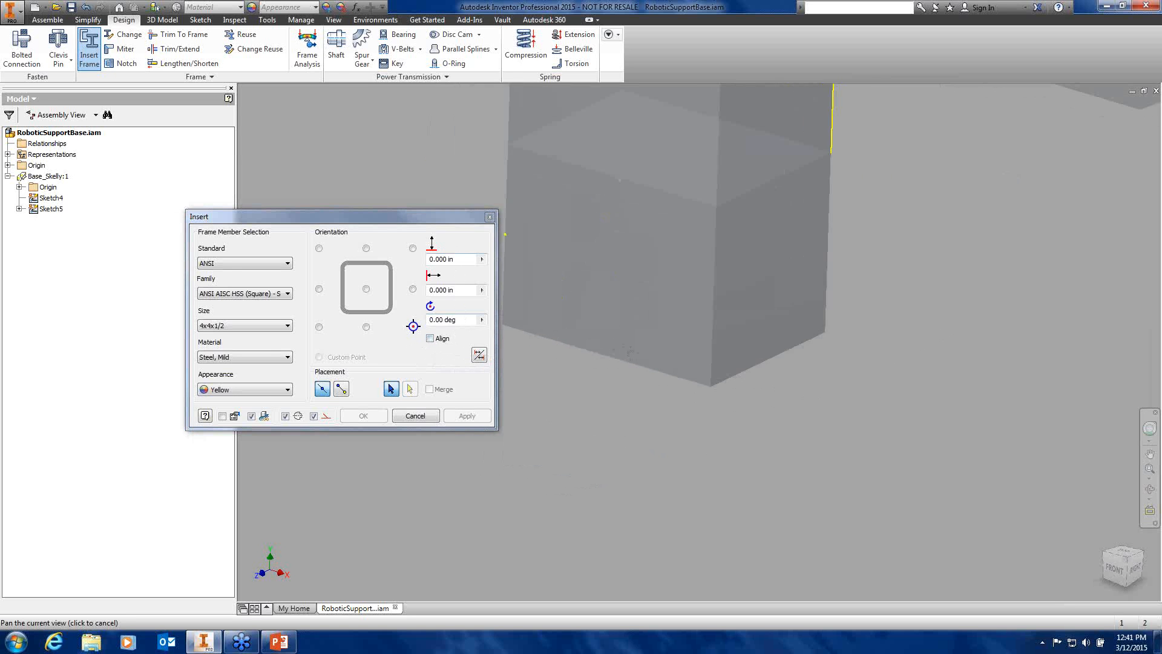
middle_click_drag(629, 351, 681, 449)
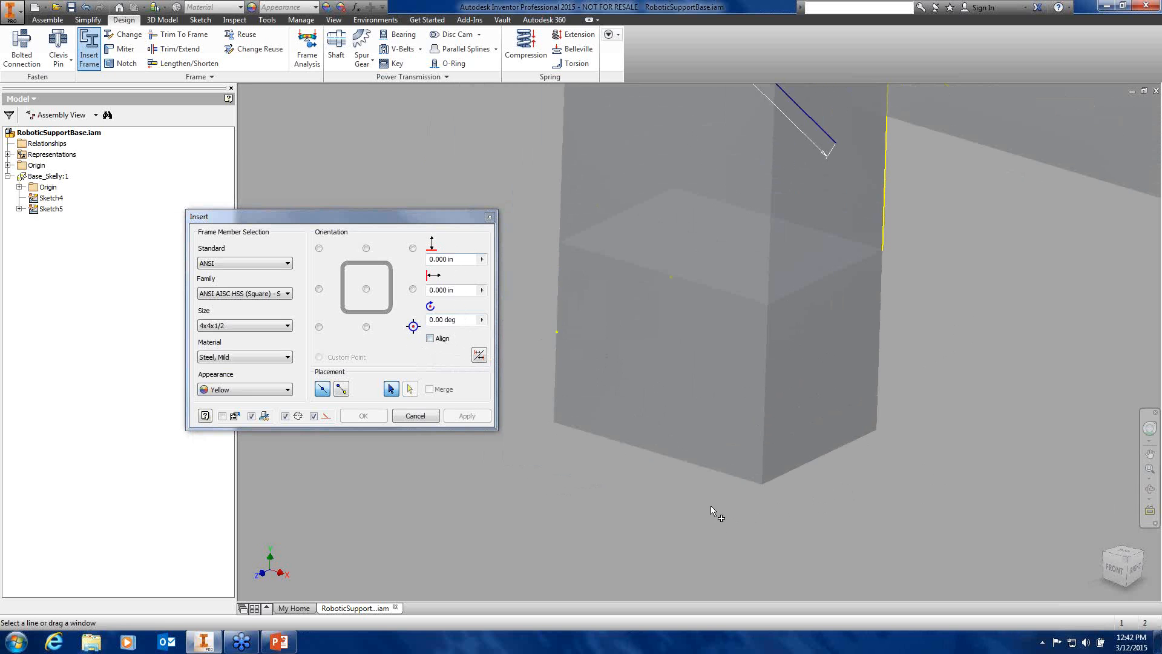
middle_click_drag(759, 513, 603, 282, "shift")
scroll(655, 402, "down", 4)
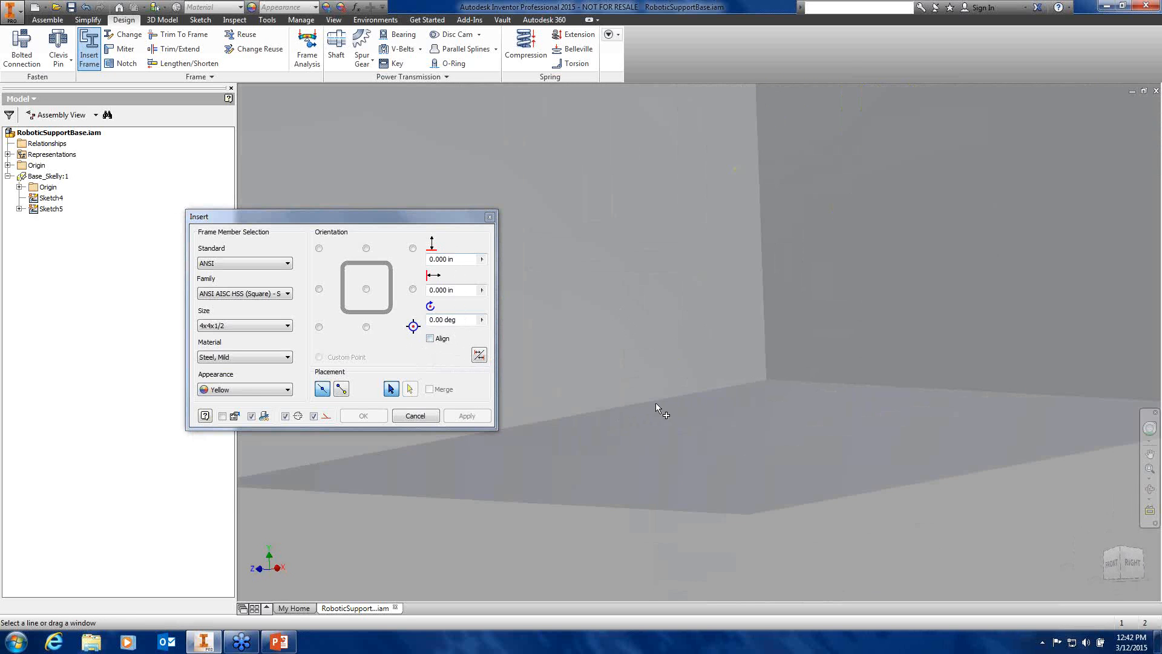
scroll(656, 402, "up", 3)
middle_click_drag(717, 448, 742, 539)
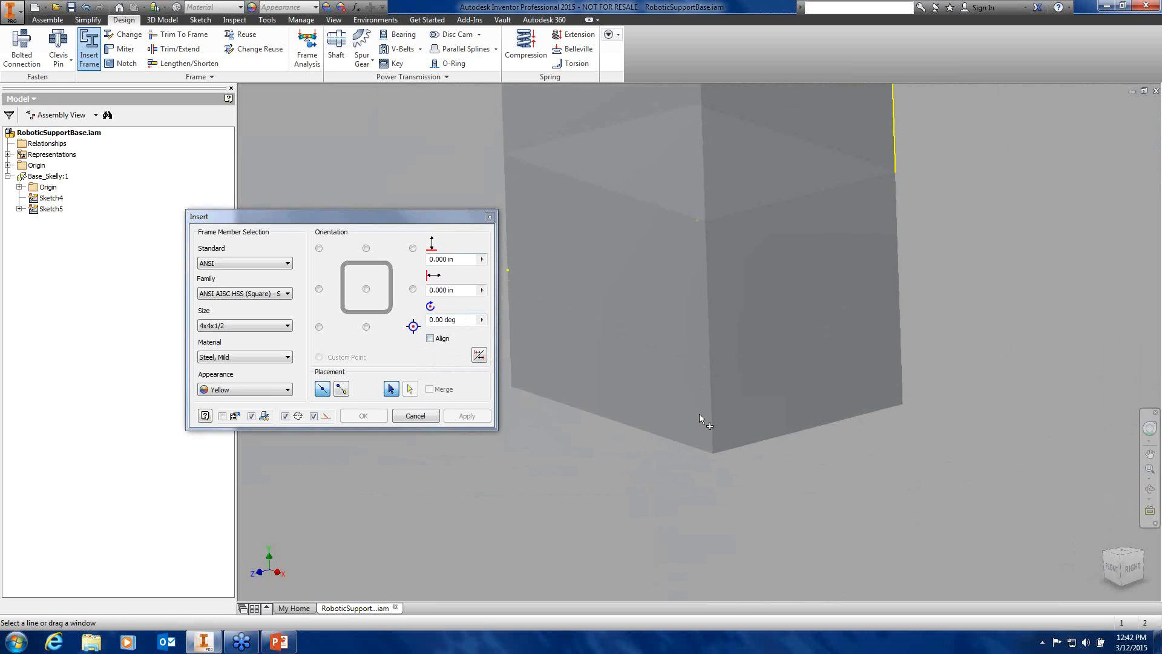
Add a 4x4x1/2 tube member along the box's bottom edge and inspect the preview
left_click(667, 439)
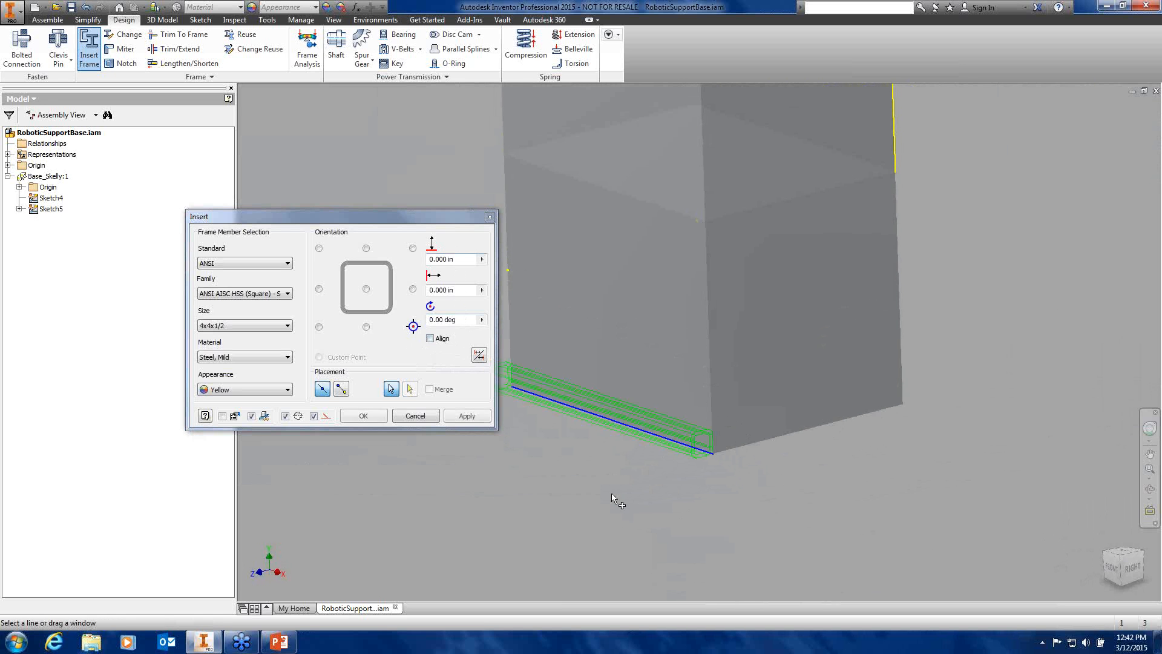
middle_click_drag(700, 475, 668, 471, "shift")
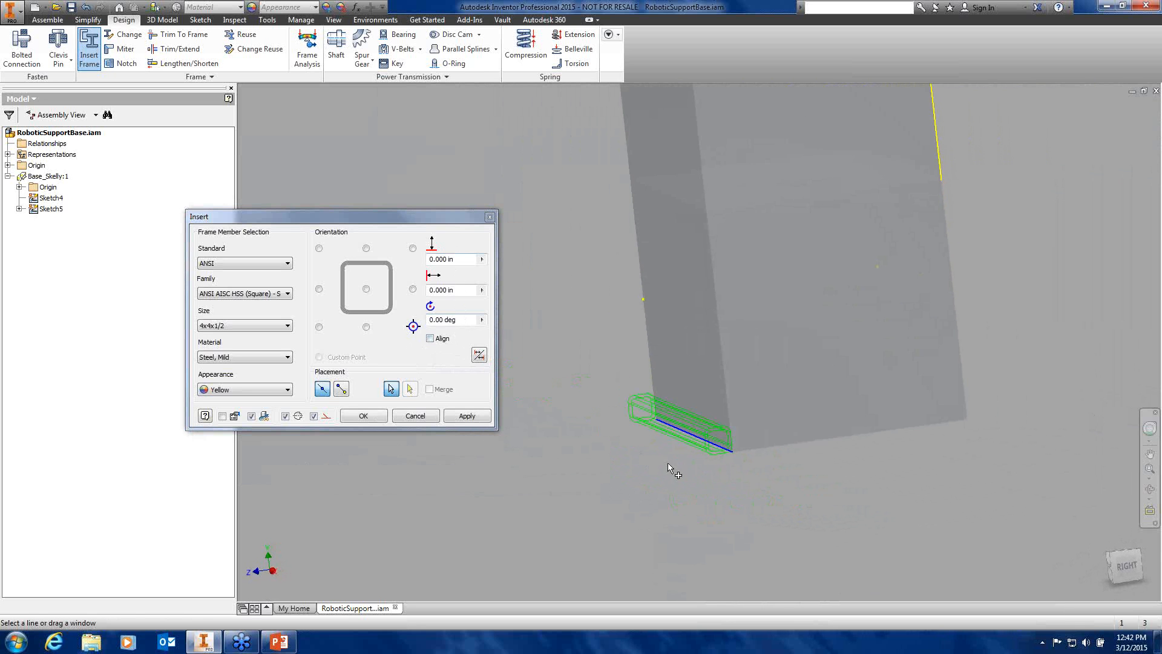
scroll(696, 461, "up", 2)
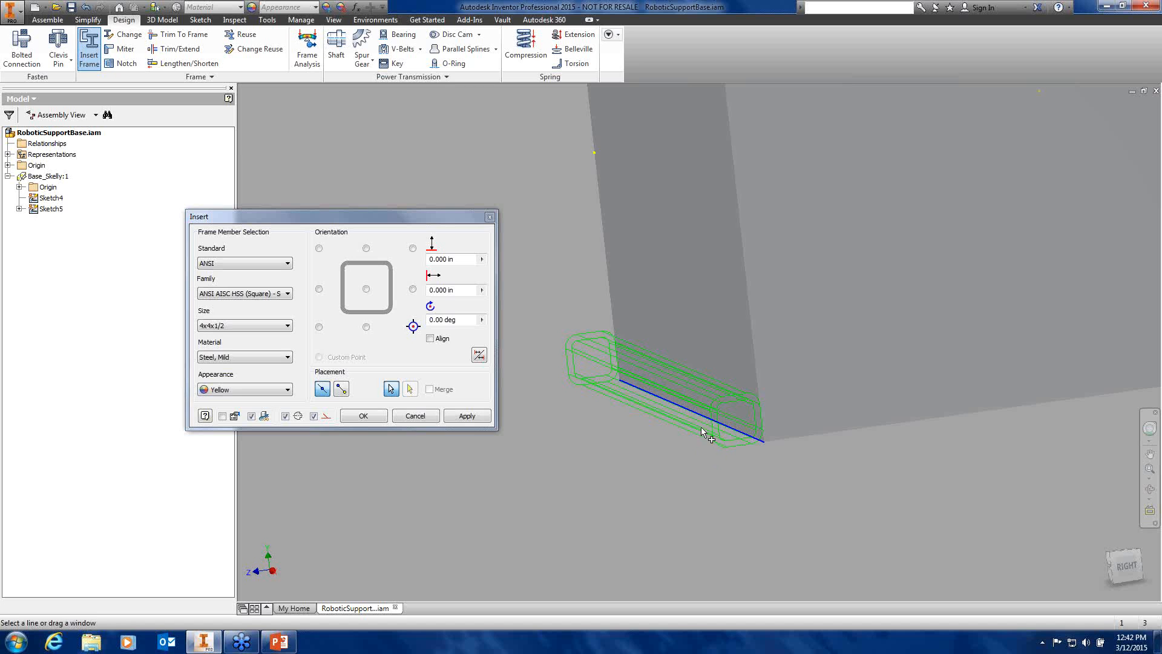
Anchor the tube profile at its bottom-left corner so it sits inside the box
left_click(319, 327)
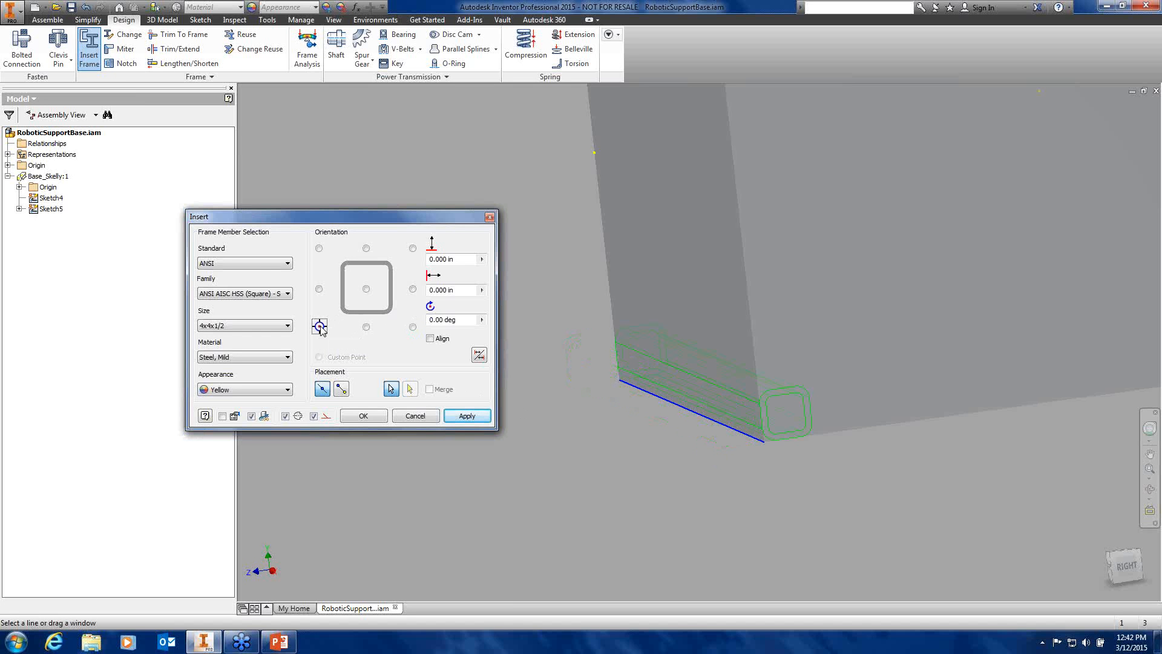
left_click(319, 248)
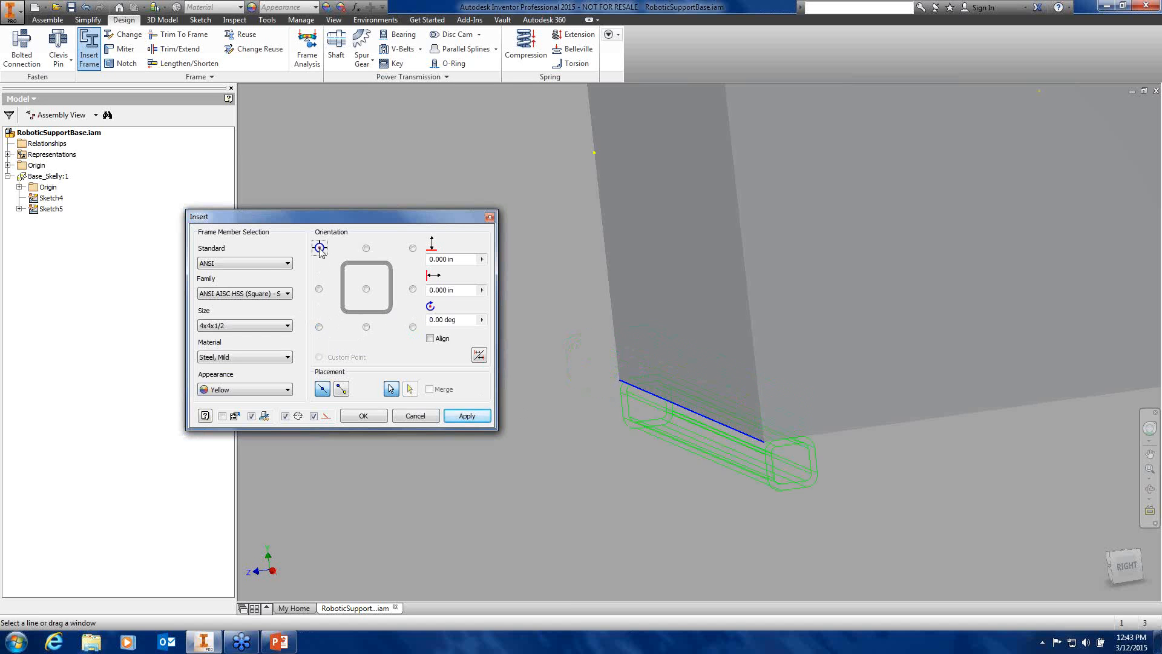
left_click(413, 249)
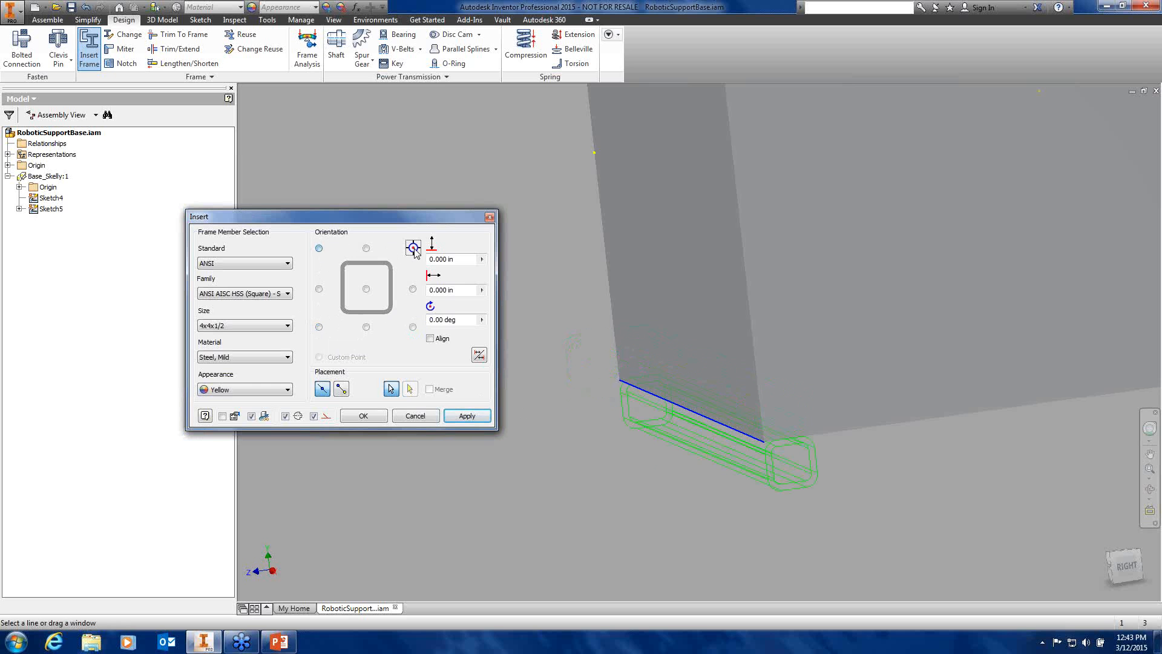
left_click(412, 327)
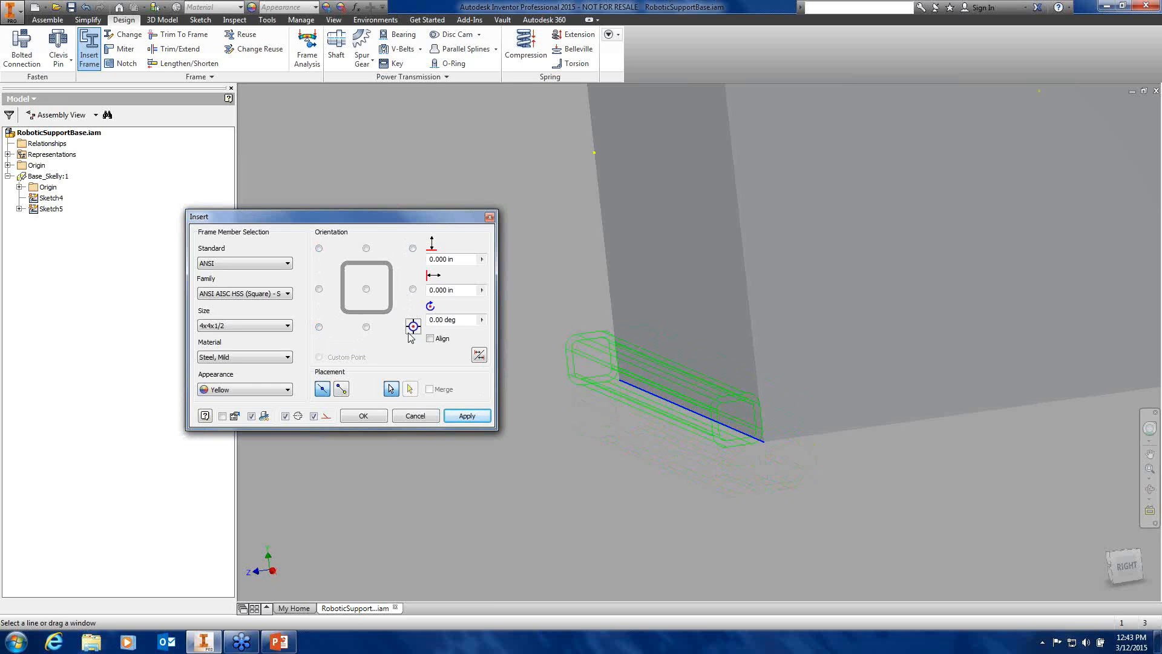
left_click(319, 326)
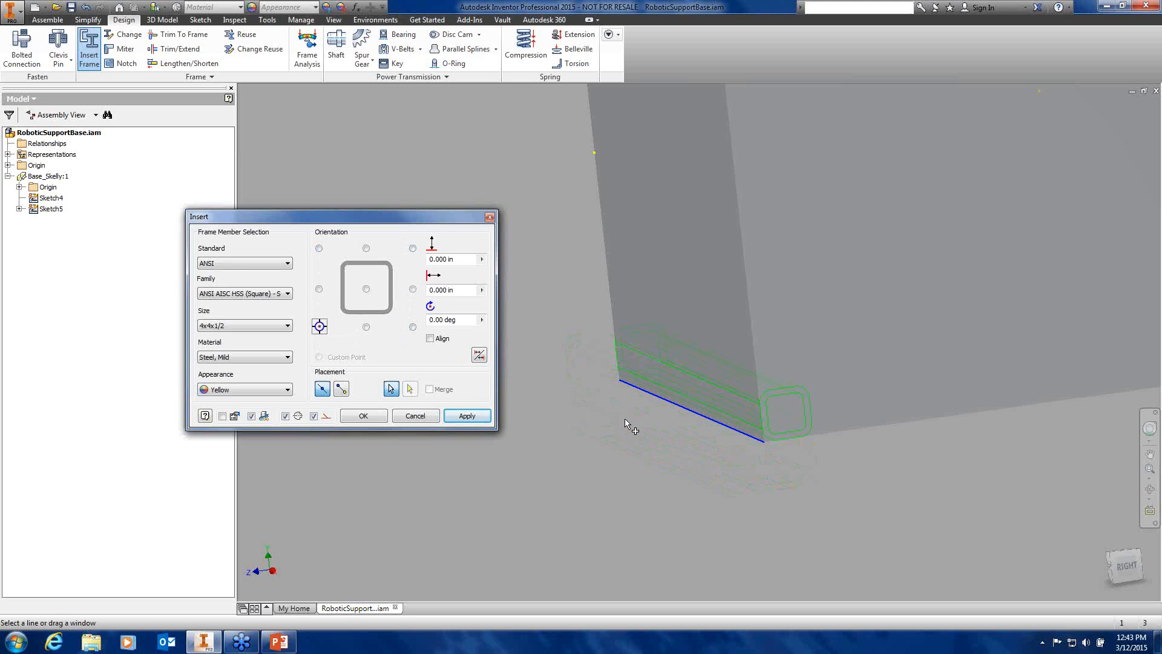
scroll(627, 419, "up", 3)
middle_click_drag(624, 428, 753, 492, "shift")
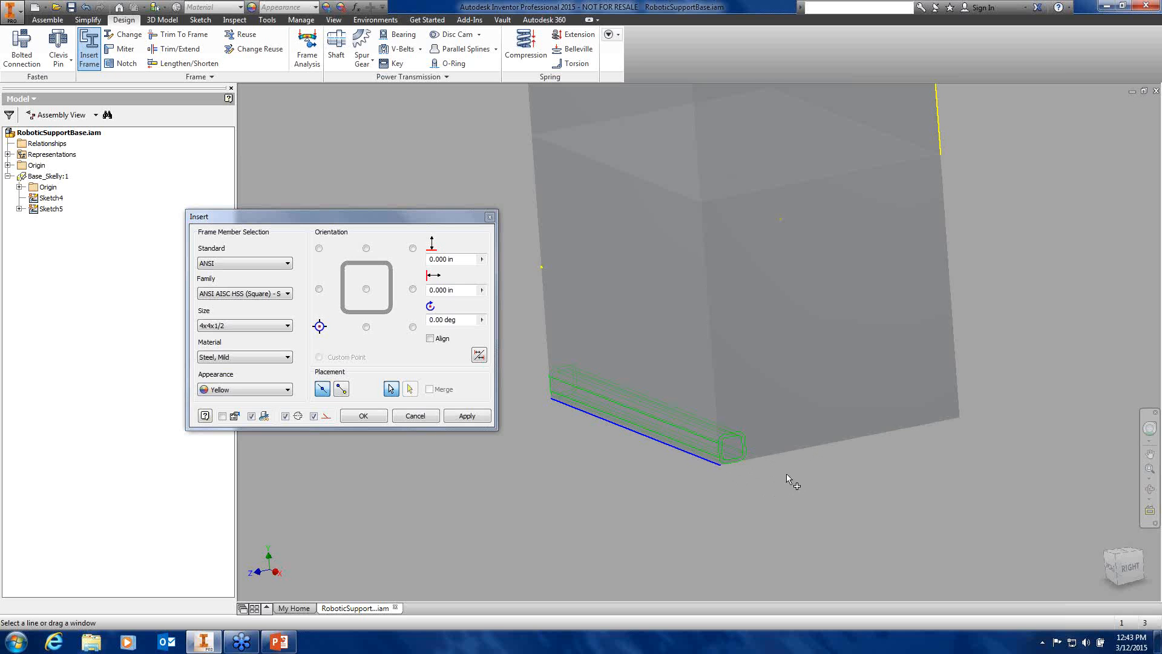
Add tube members along the right bottom, vertical corner, left and top box edges
left_click(779, 454)
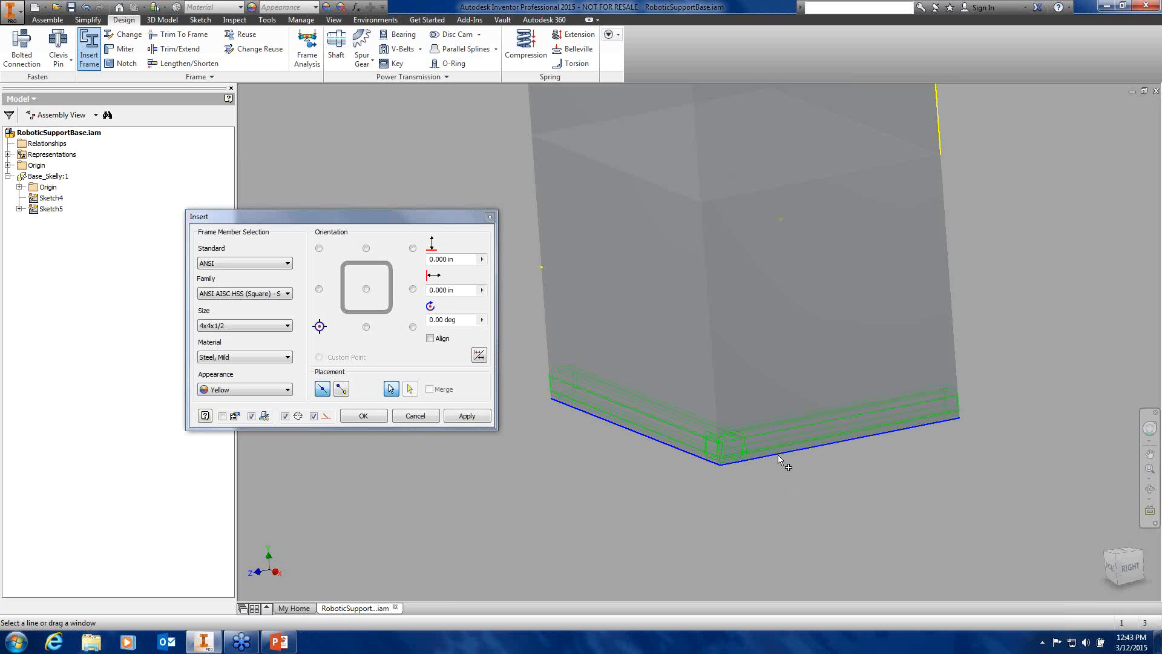
left_click(717, 394)
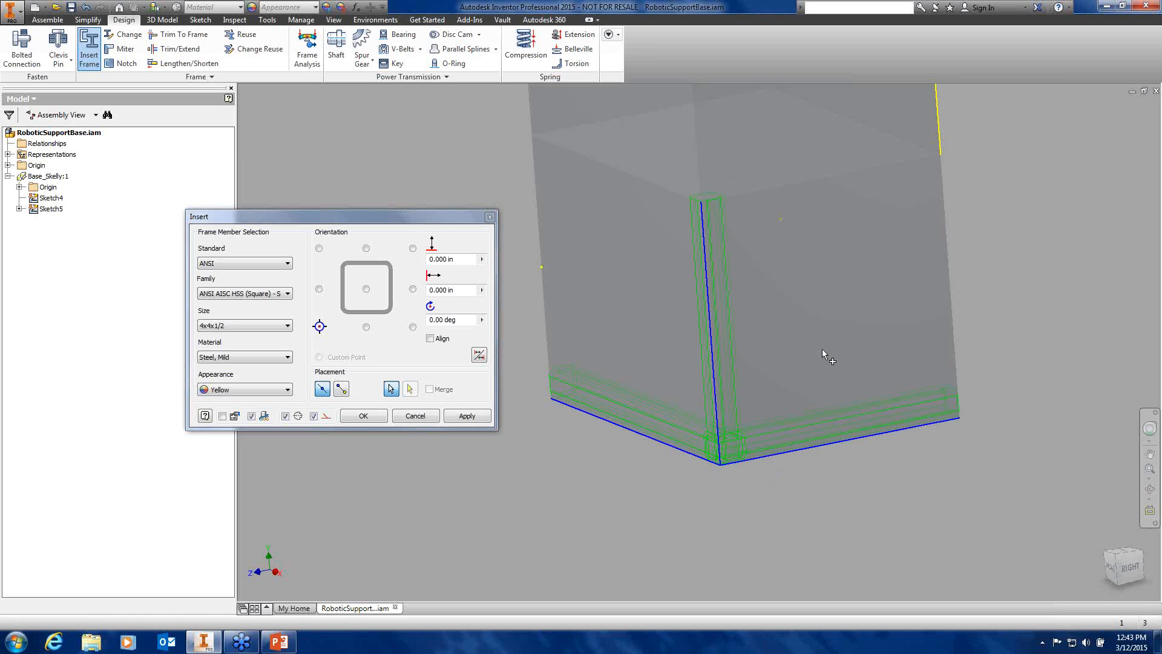
middle_click_drag(822, 349, 593, 202, "shift")
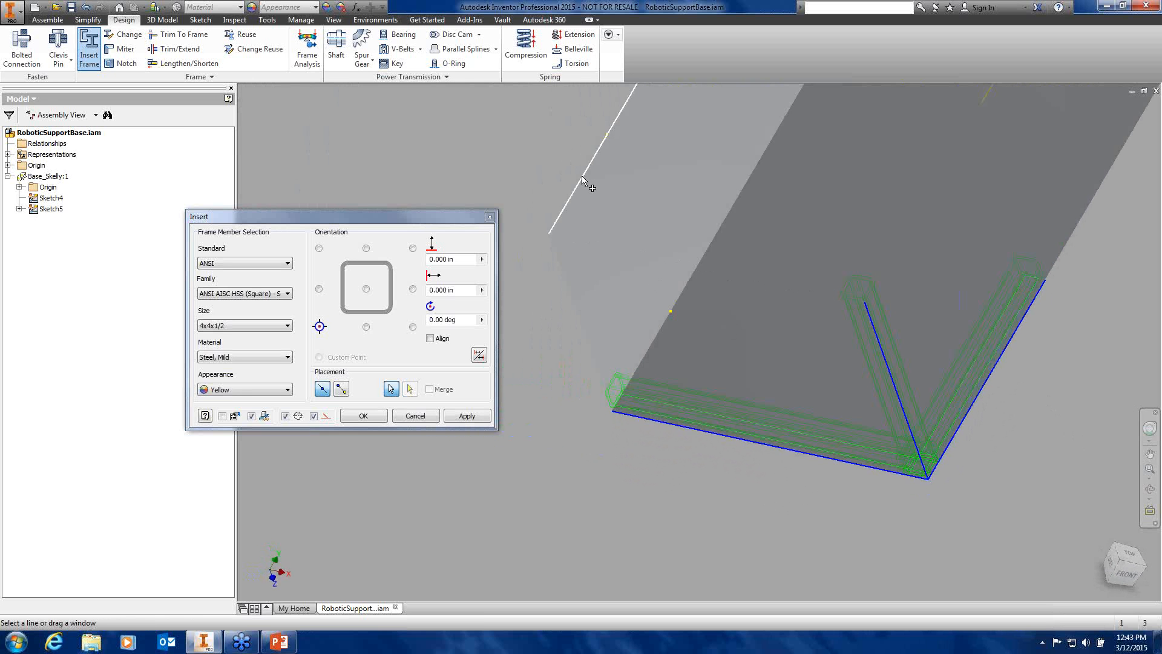
scroll(610, 296, "down", 5)
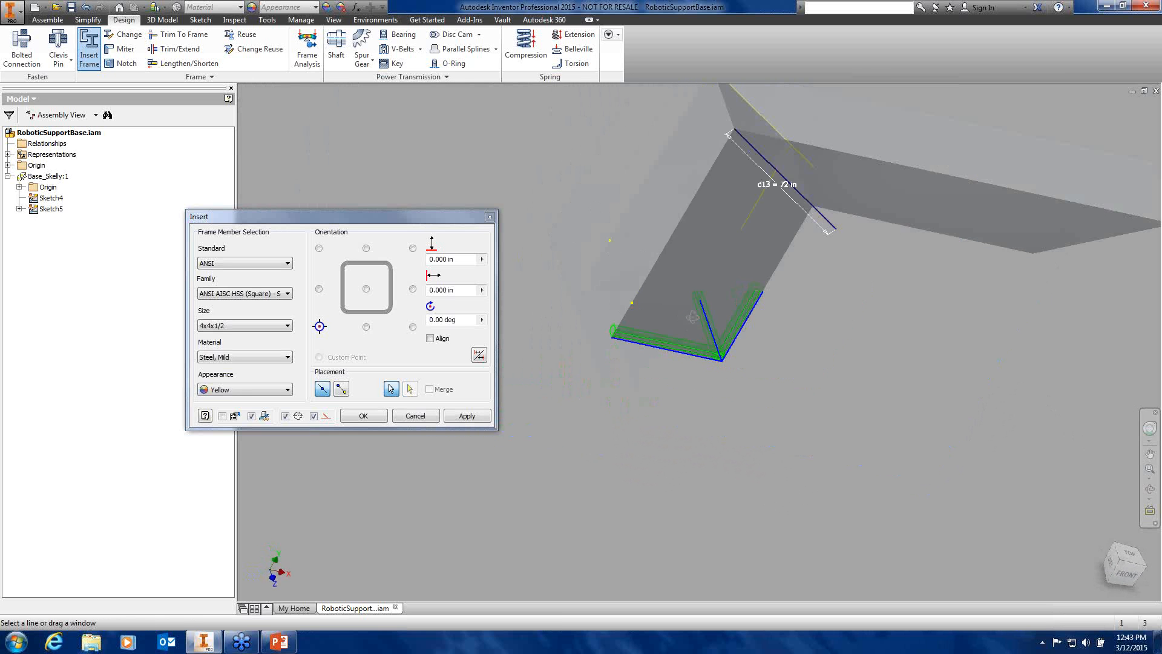
middle_click_drag(610, 296, 679, 334, "shift")
left_click(654, 345)
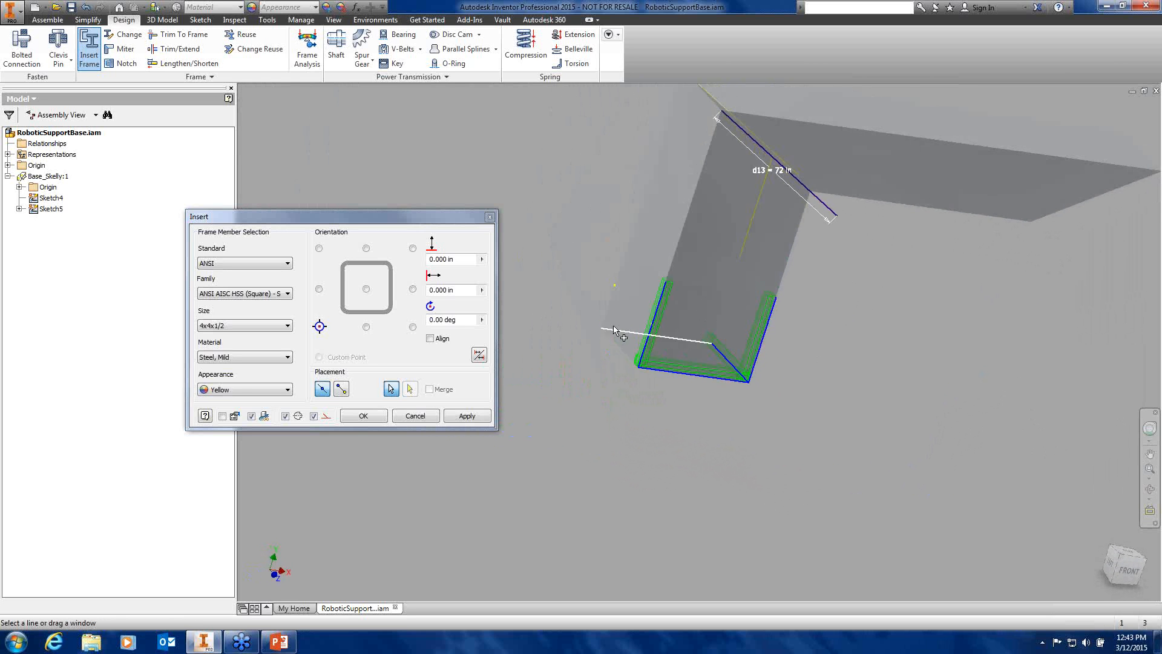
left_click(620, 344)
left_click(619, 269)
left_click(650, 267)
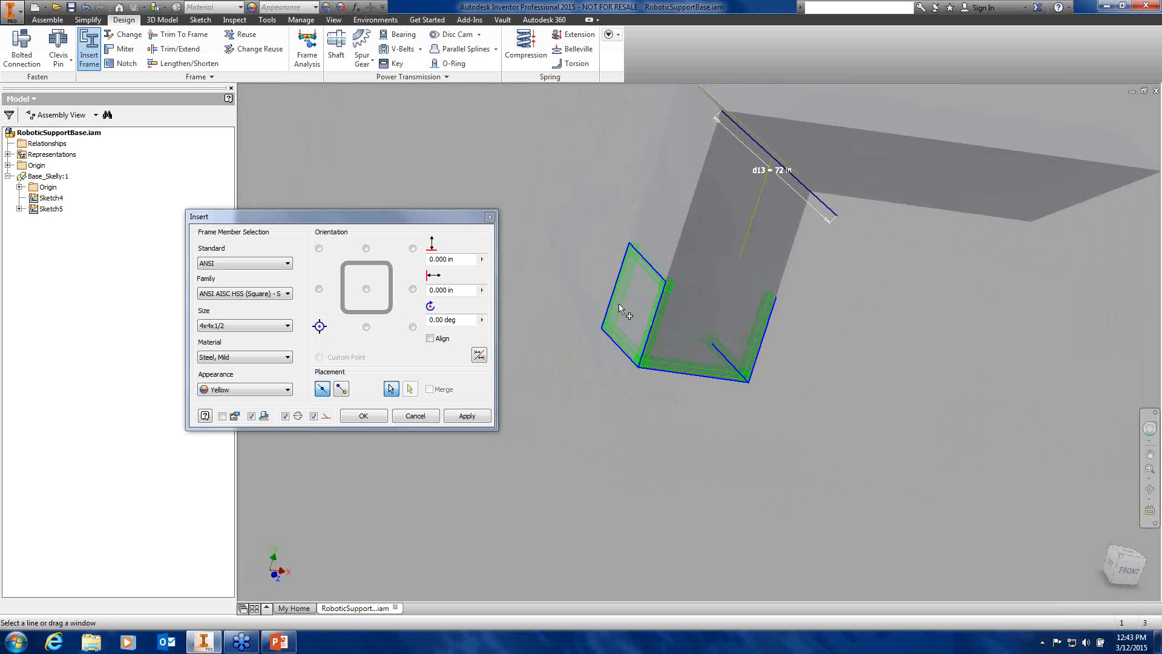
left_click(711, 289)
Add a tube member along the last vertical edge and review the whole box frame
middle_click_drag(796, 332, 779, 353, "shift")
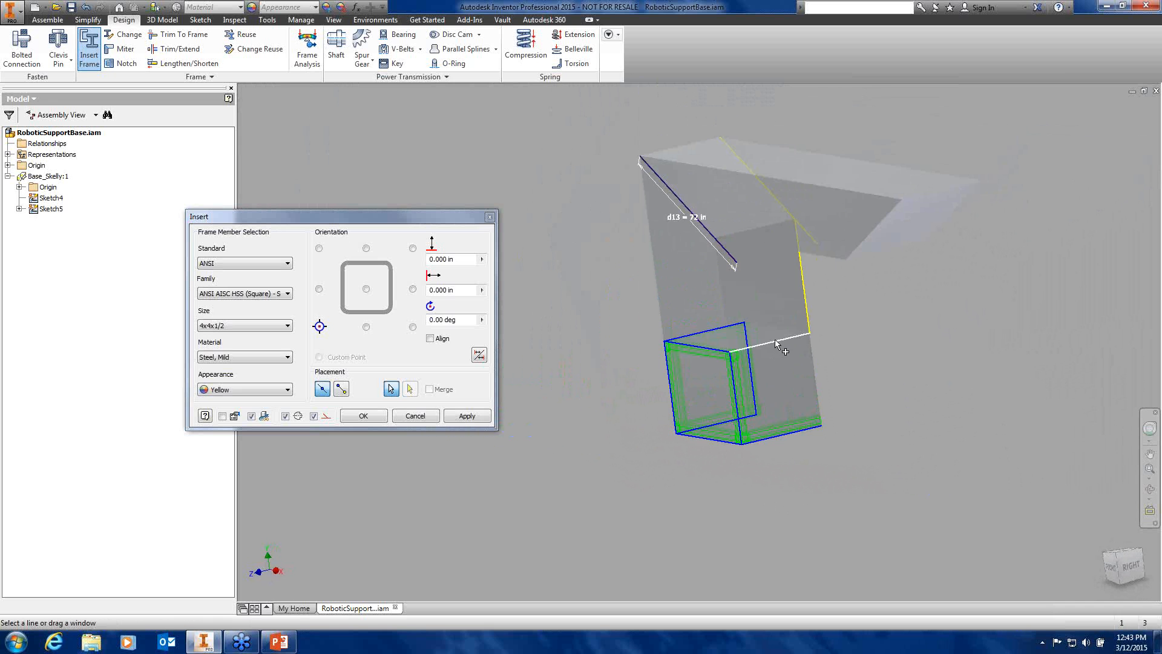
middle_click_drag(837, 377, 626, 398, "shift")
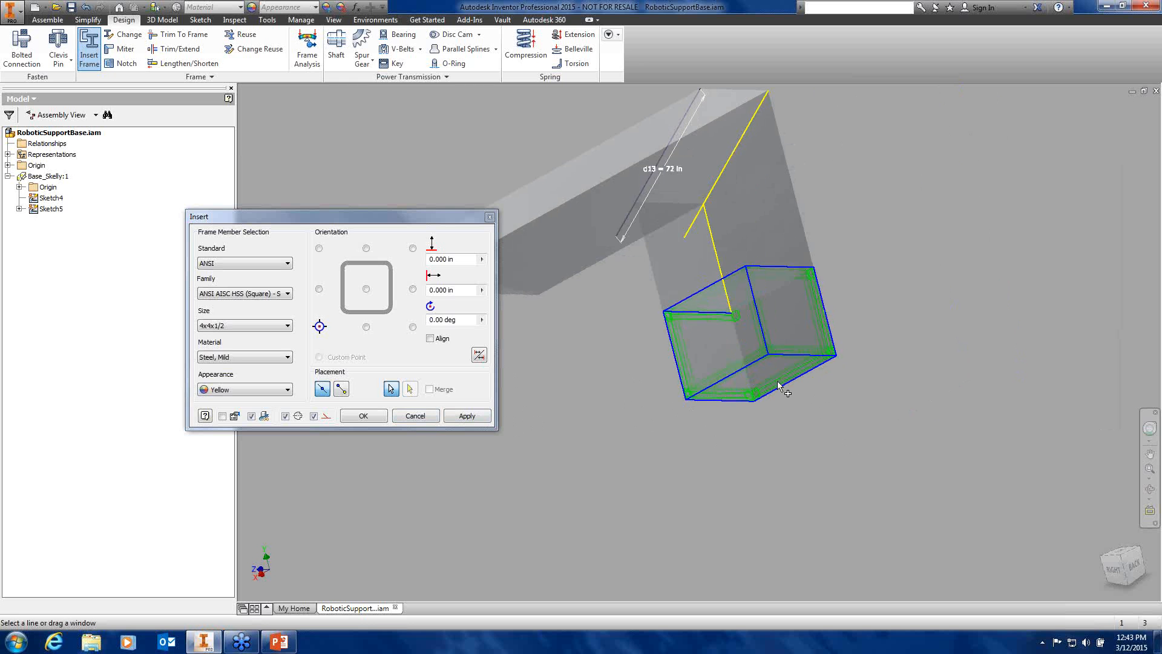
scroll(761, 362, "down", 2)
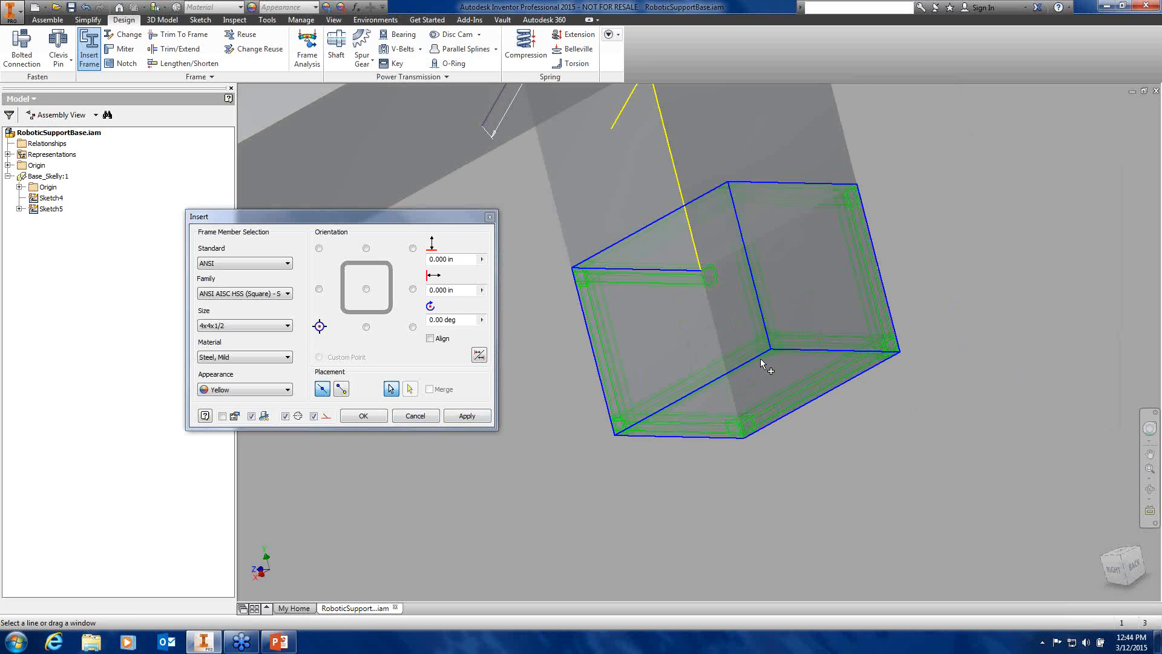
middle_click_drag(760, 362, 699, 396, "shift")
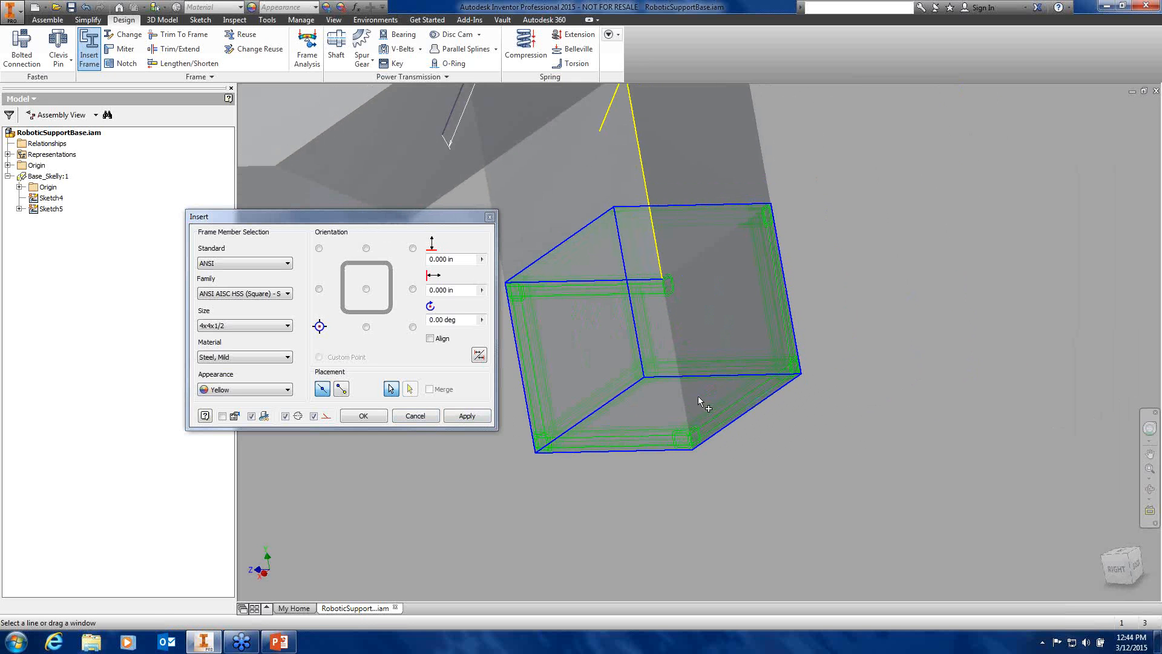
left_click(684, 395)
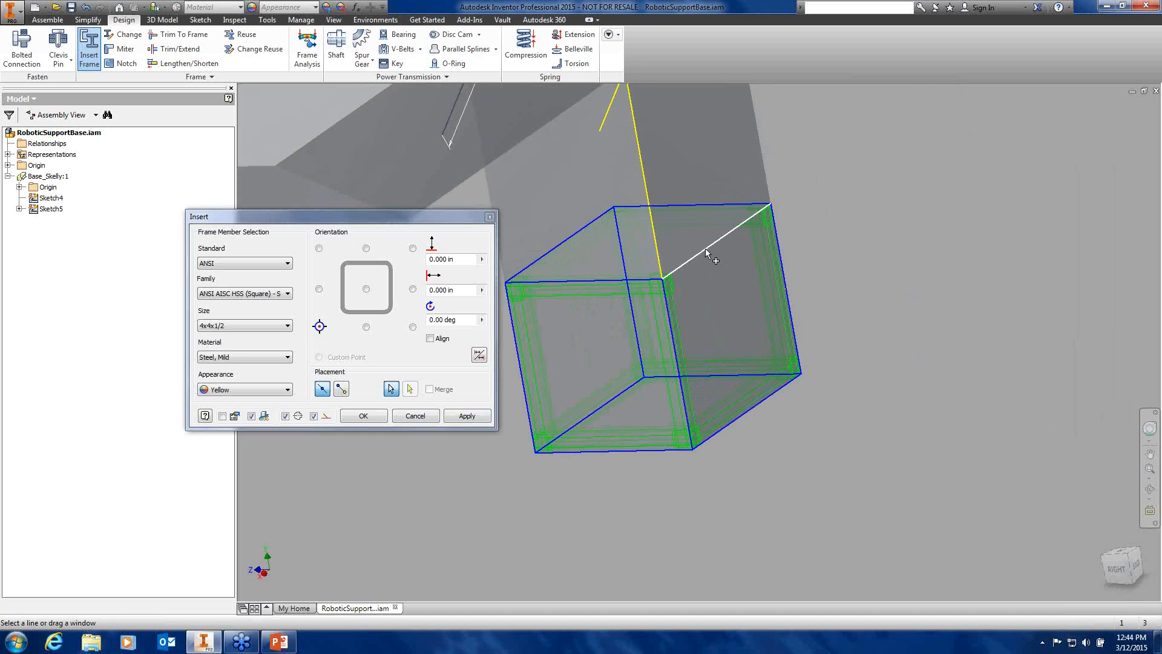
mouse_move(736, 297)
middle_mouse_down("shift")
mouse_move(760, 278)
mouse_move(817, 270)
mouse_move(799, 275)
mouse_move(781, 405)
mouse_move(776, 358)
middle_mouse_up("shift")
Apply the members, accepting Frame0003.iam and Skeleton0003.ipt as the new frame files
right_click(775, 351)
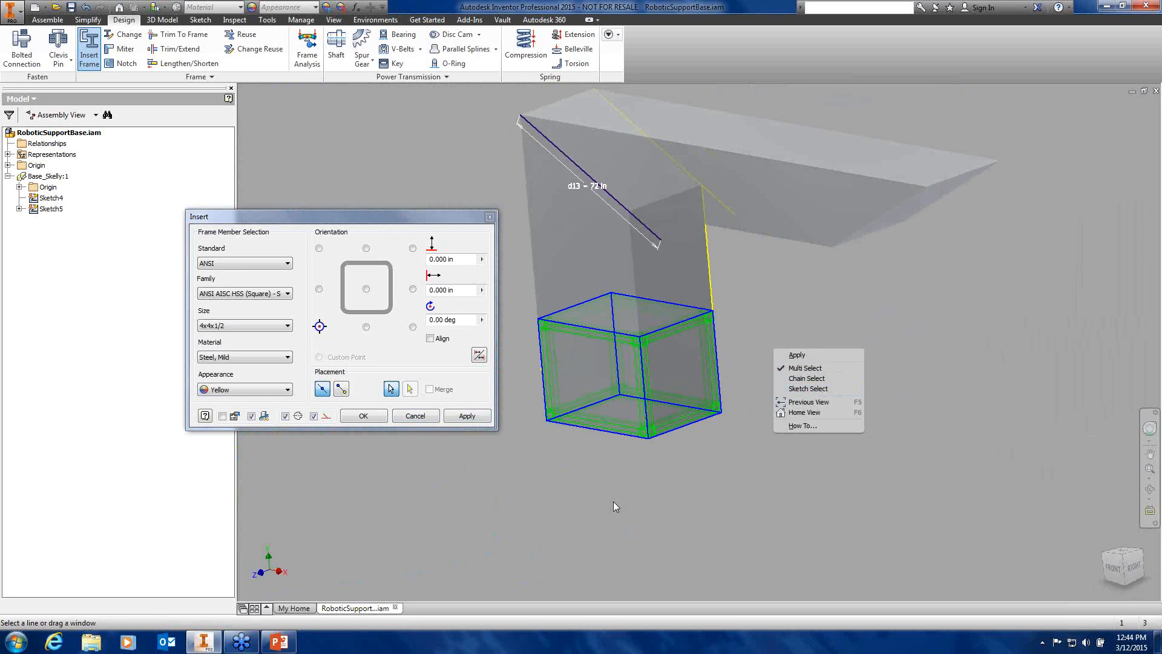
left_click(800, 354)
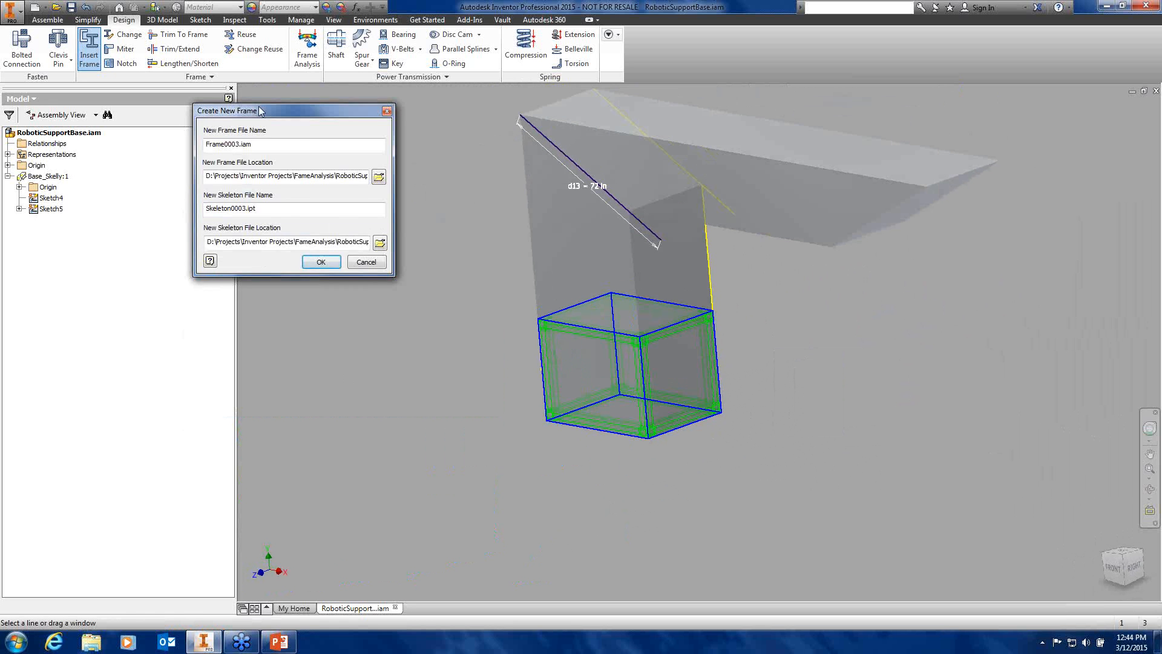
left_click_drag(261, 111, 344, 161)
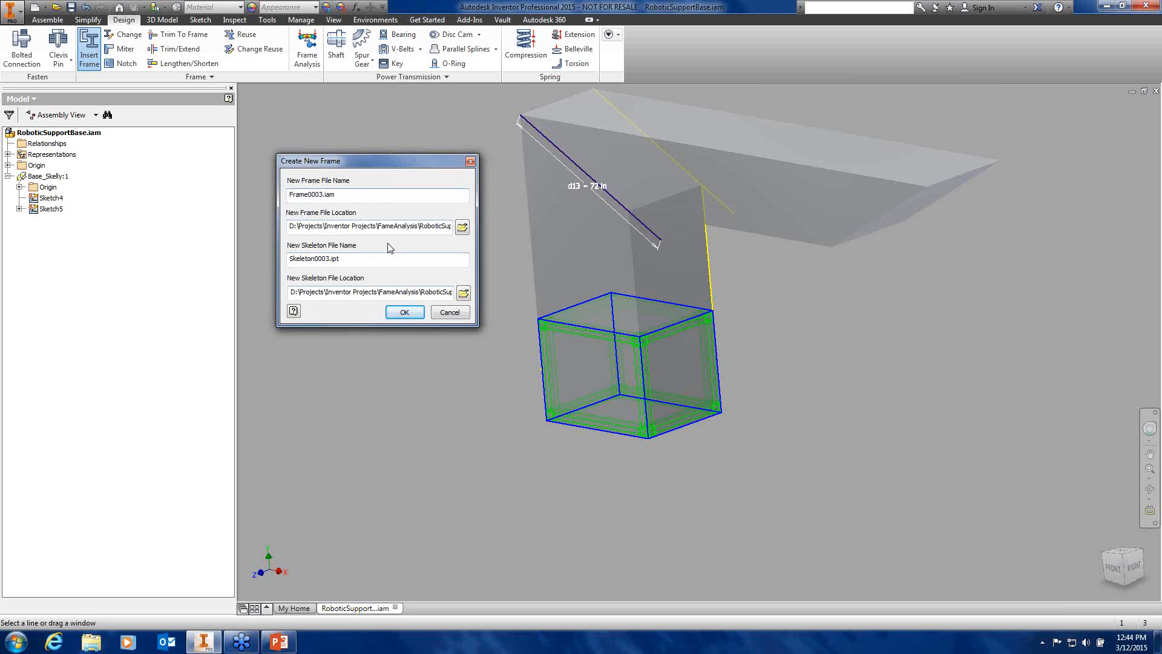
left_click(405, 312)
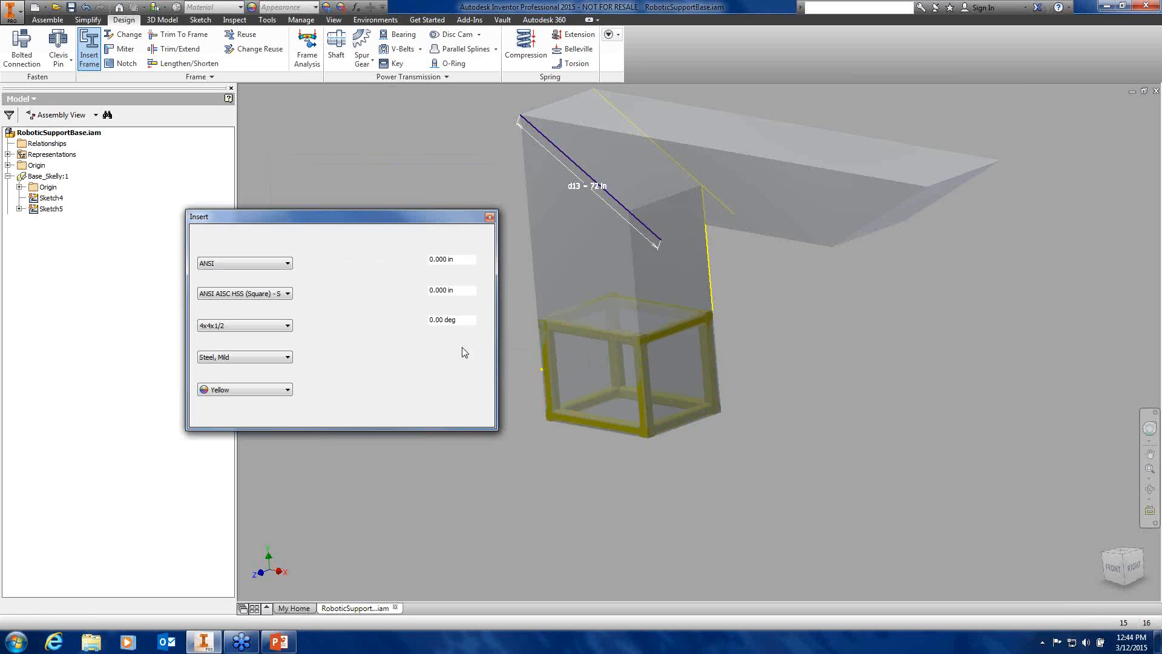
Close the Insert frame dialog without adding more members
left_click_drag(374, 217, 345, 169)
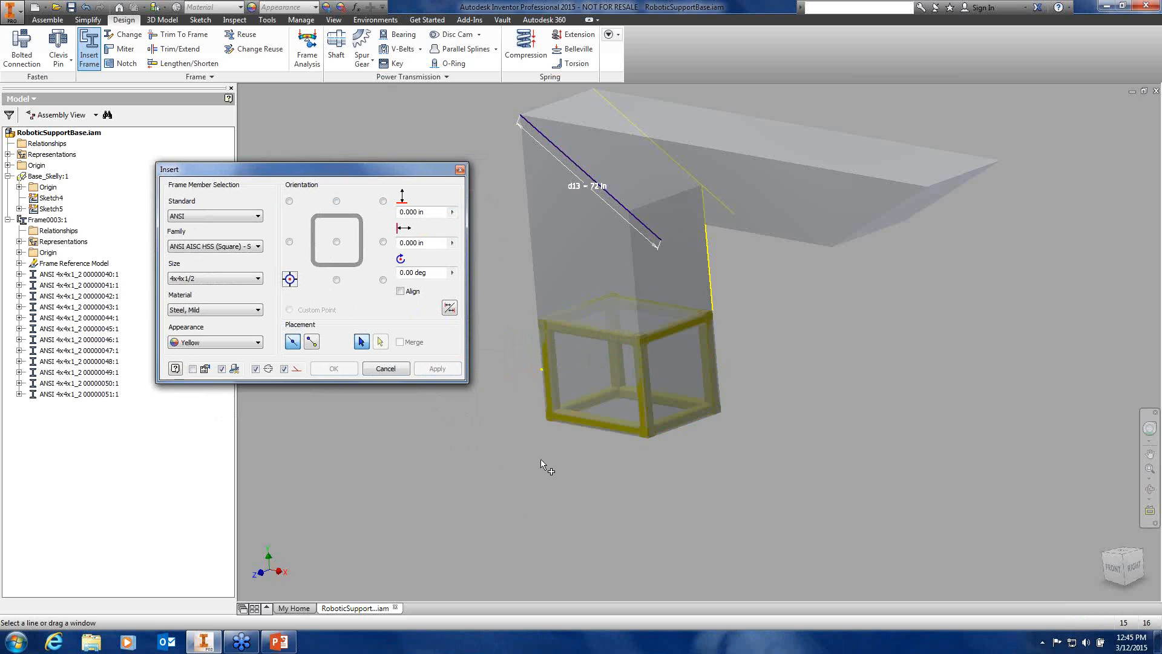
mouse_move(547, 454)
middle_mouse_down("shift")
mouse_move(533, 436)
mouse_move(402, 435)
mouse_move(488, 436)
mouse_move(542, 460)
middle_mouse_up("shift")
left_click(385, 368)
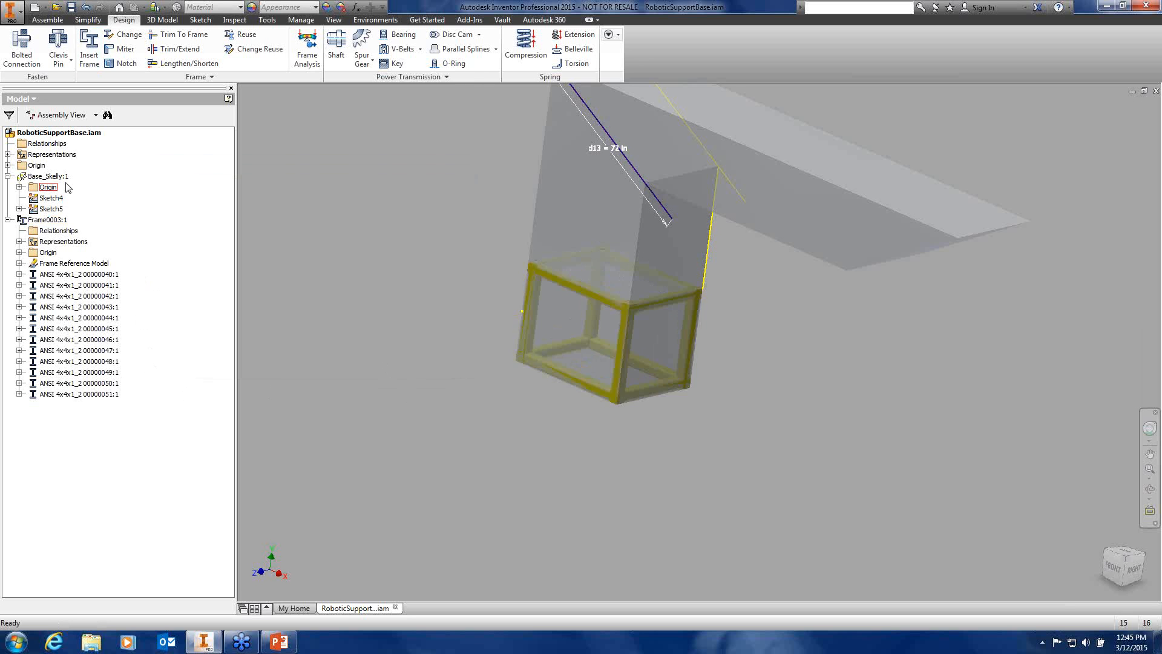
Turn off Base_Skelly visibility and return to the Home view
right_click(48, 176)
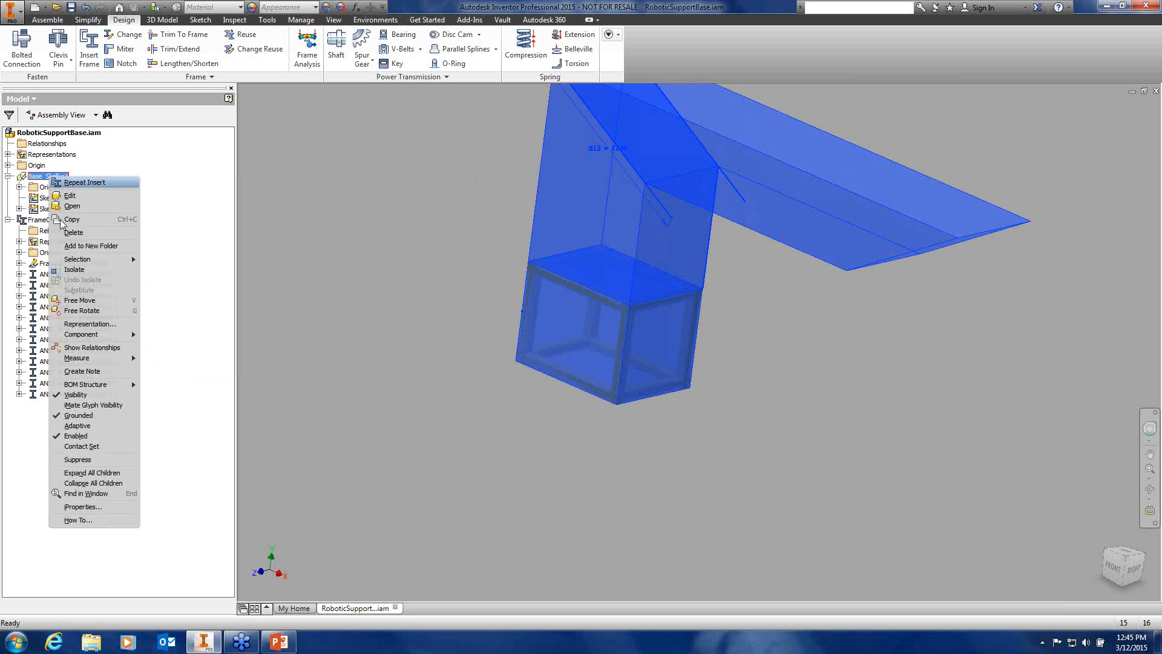
left_click(75, 394)
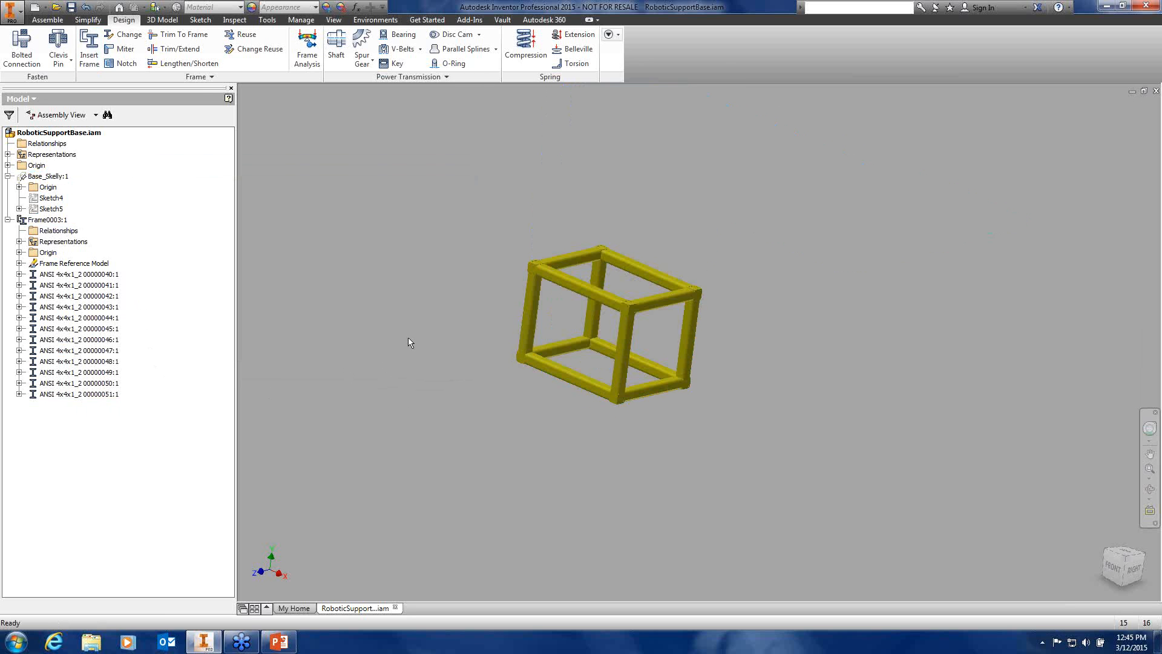
middle_click_drag(407, 340, 510, 380, "shift")
key("F6")
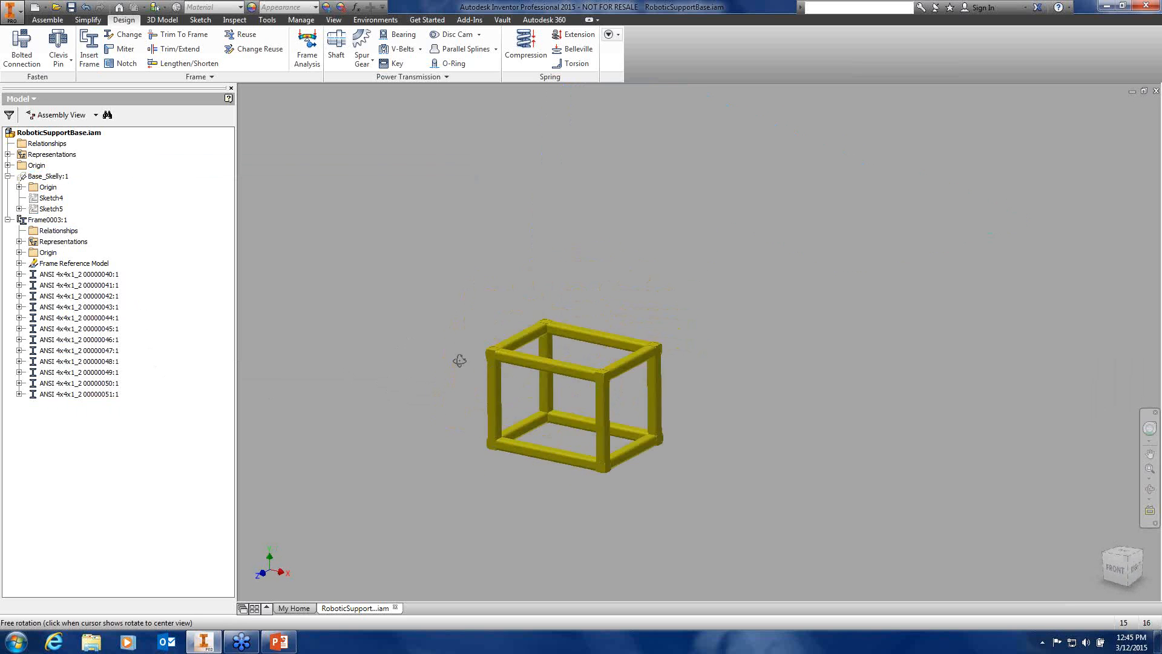
Save RoboticSupportBase together with all its dependent frame files
left_click(69, 8)
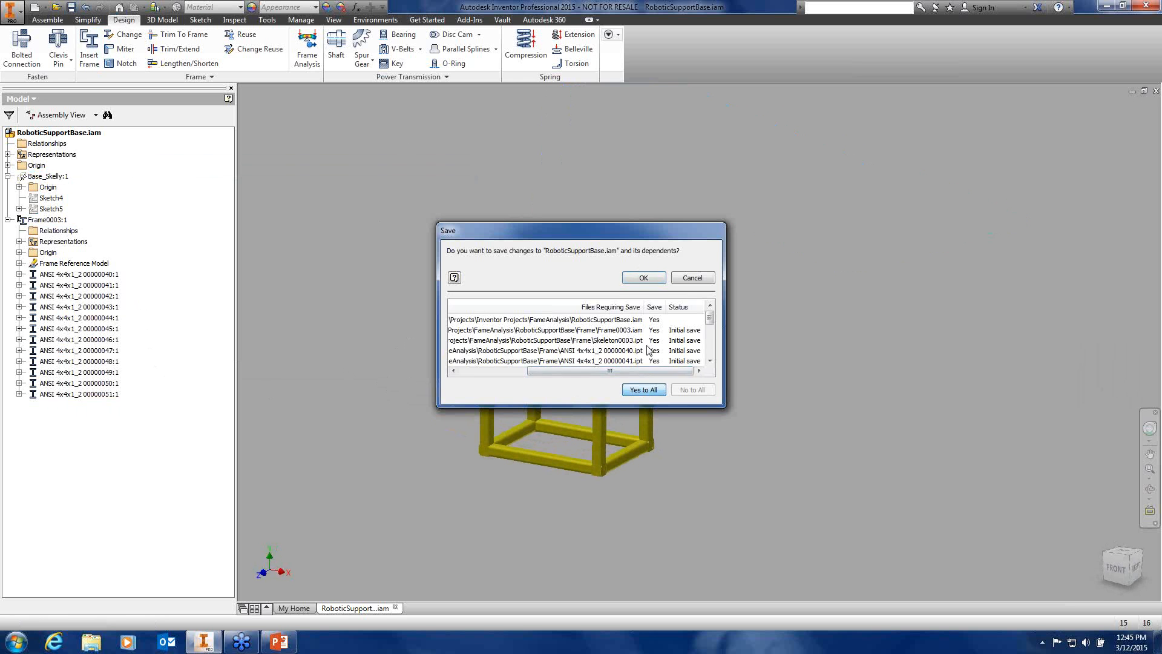
left_click(644, 279)
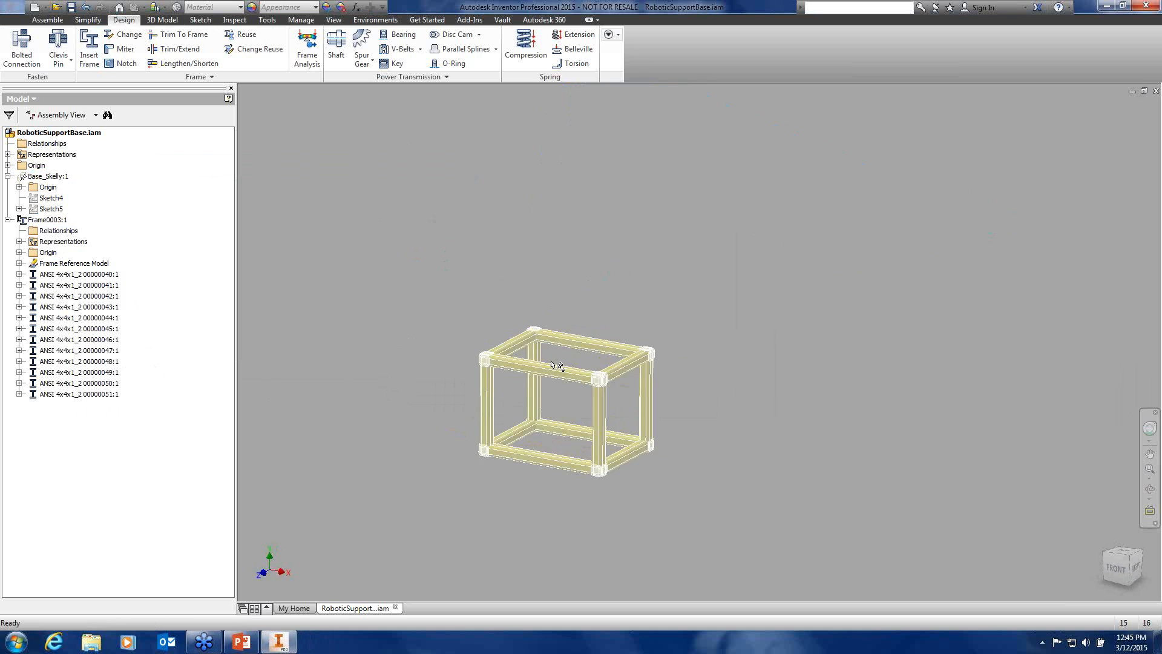
scroll(571, 351, "up", 3)
scroll(605, 272, "down", 3)
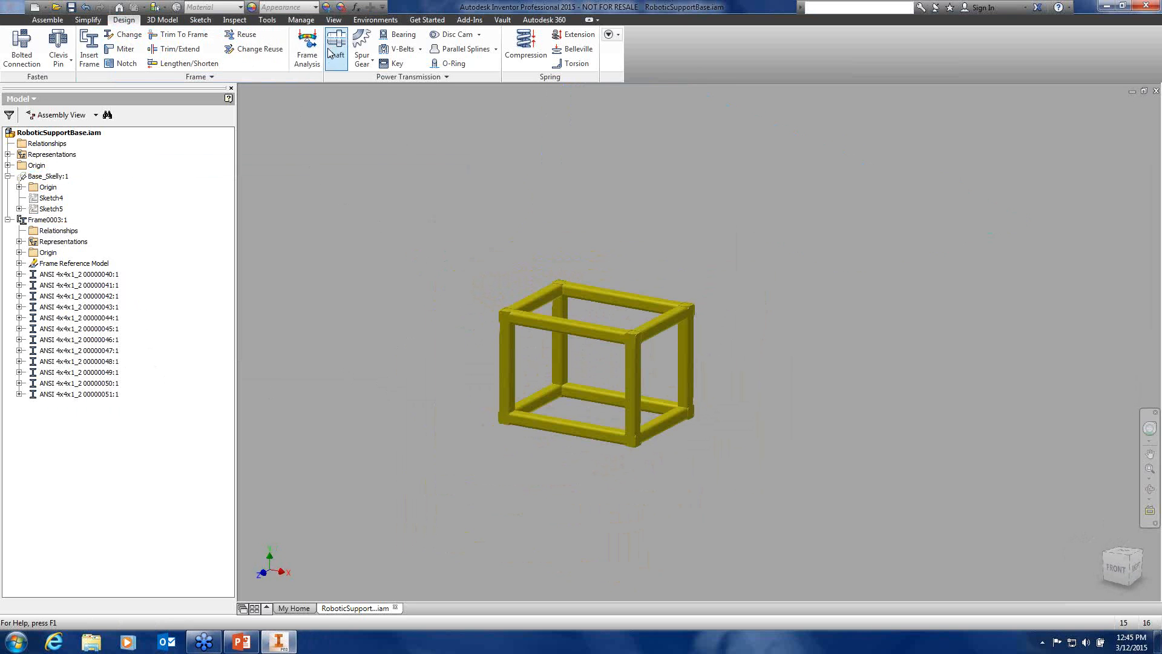
In Frame Analysis, create Simulation:1 as a Static Analysis, after briefly checking the Modal type
left_click(307, 47)
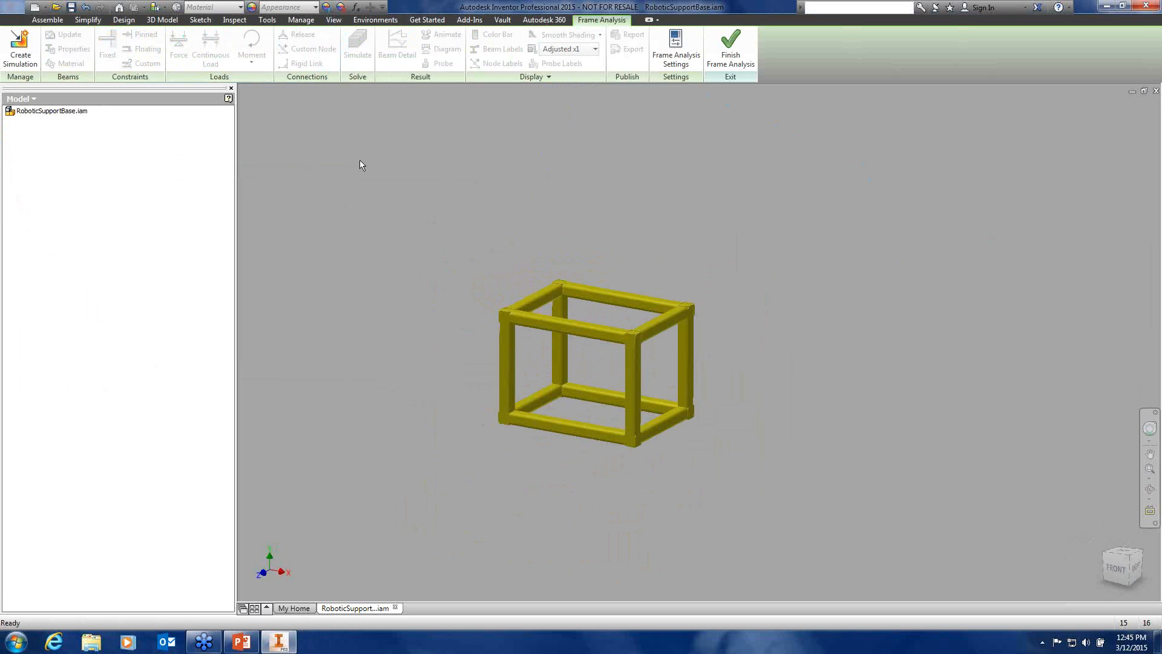
left_click(20, 49)
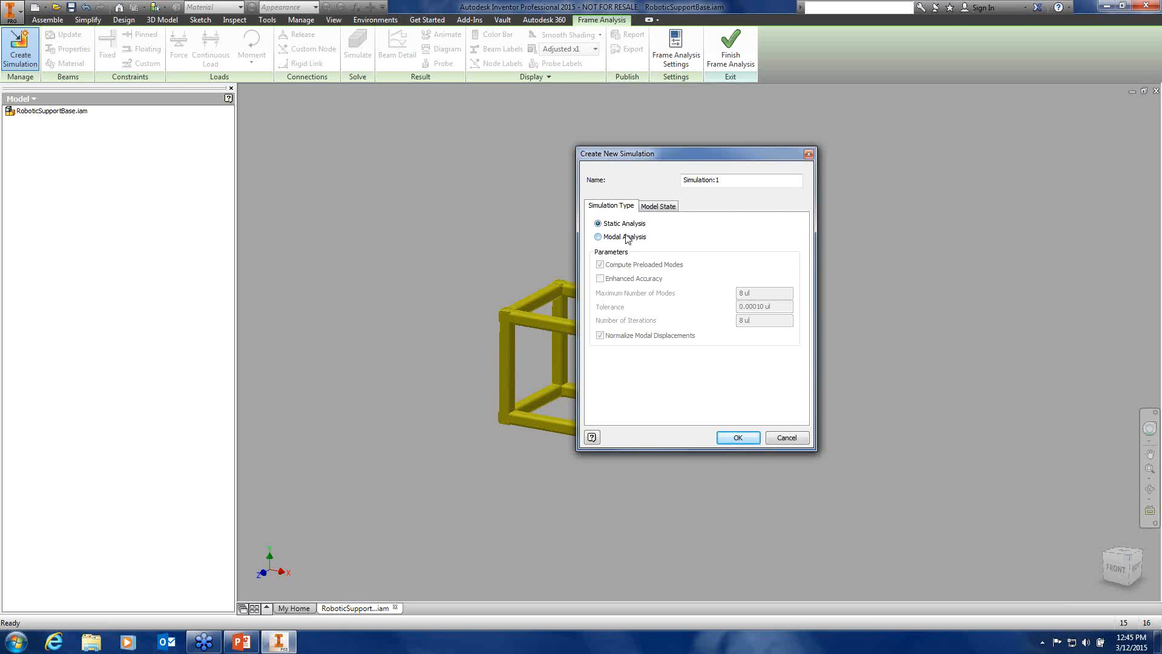
left_click(600, 237)
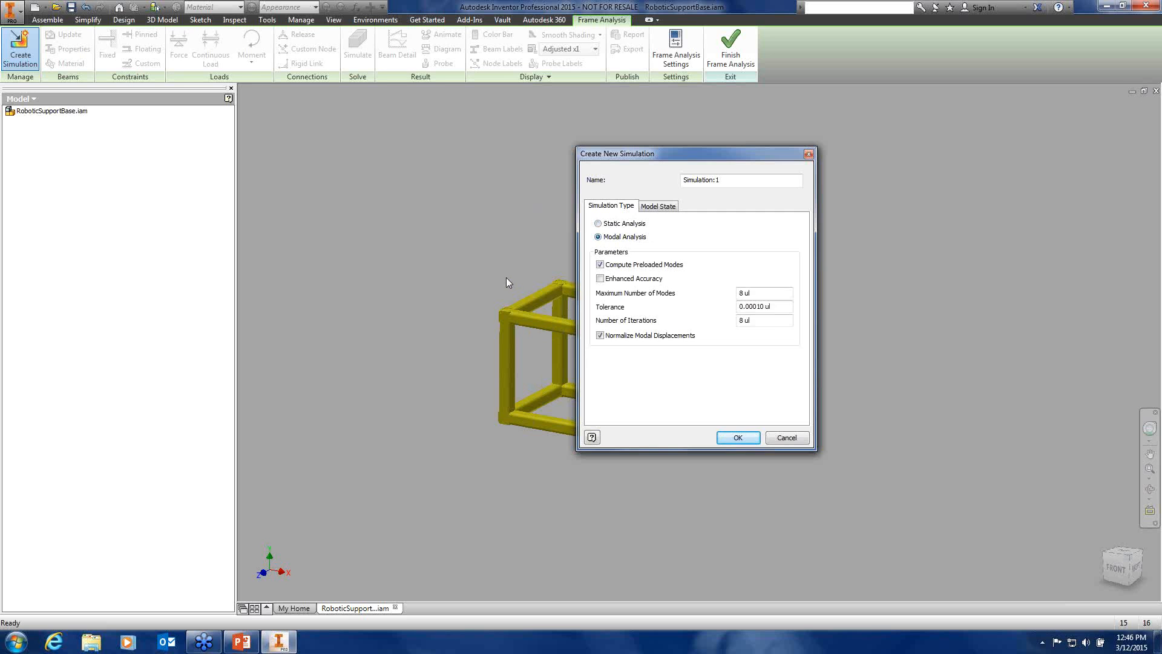
left_click(613, 227)
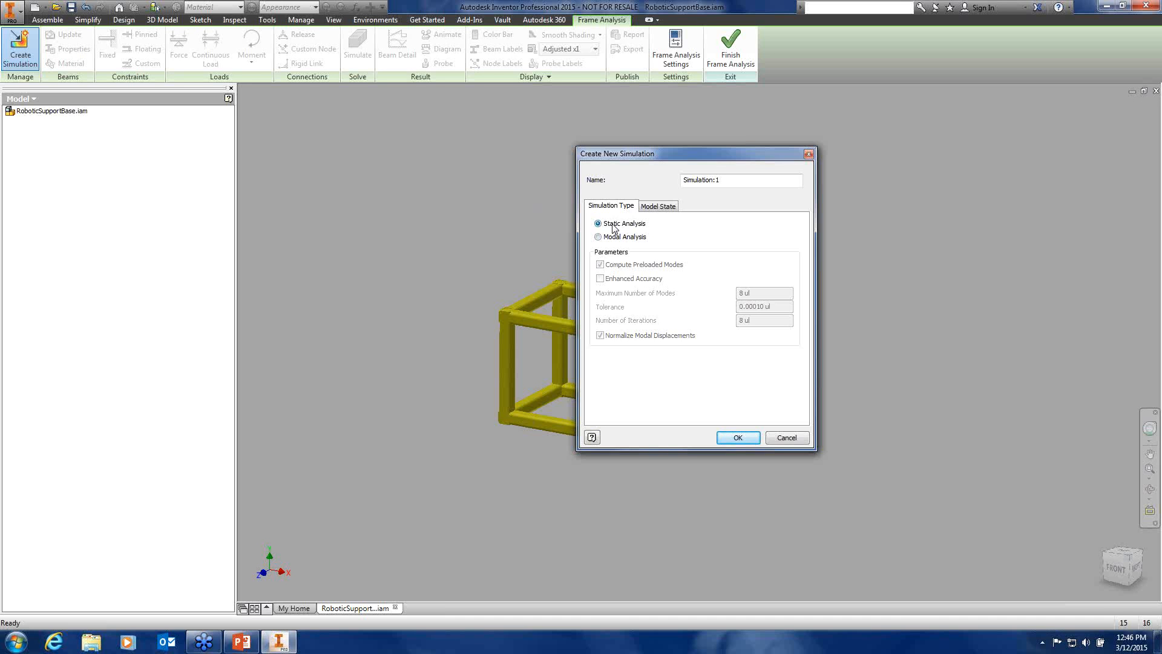
left_click(738, 437)
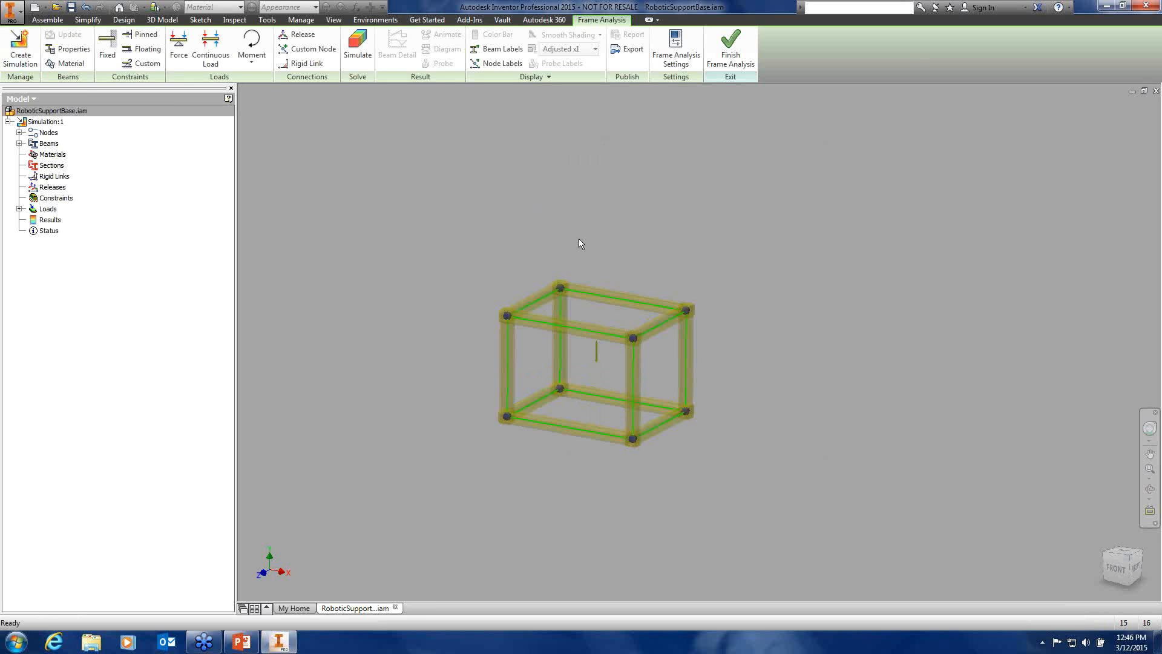
scroll(651, 355, "down", 5)
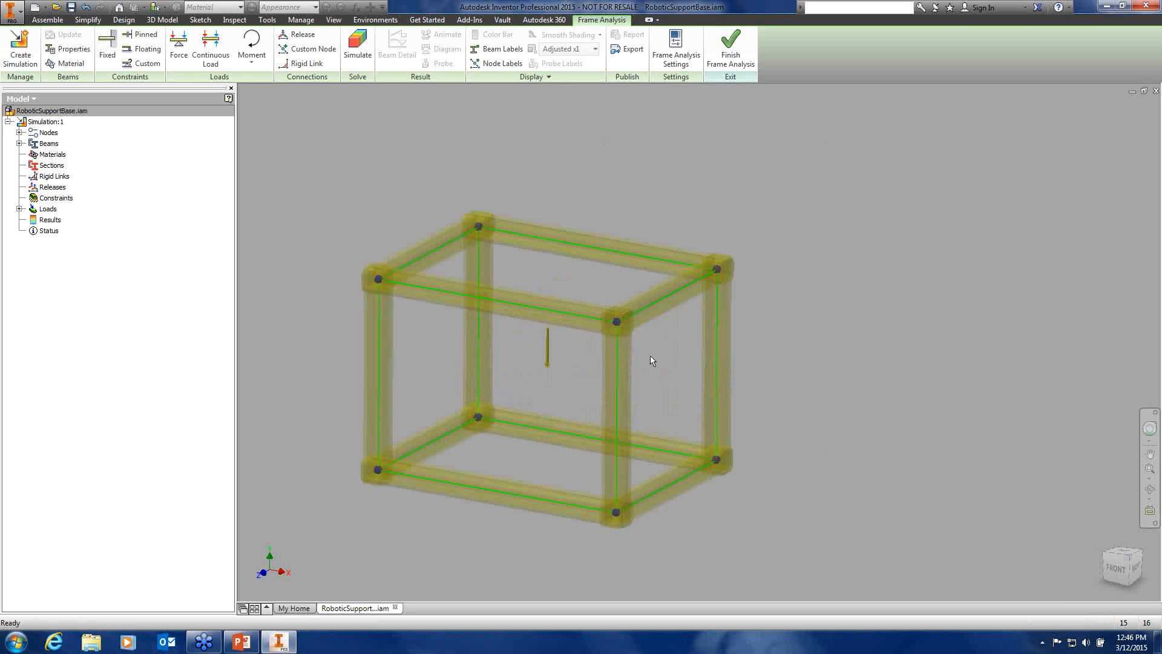
middle_click_drag(650, 355, 835, 355)
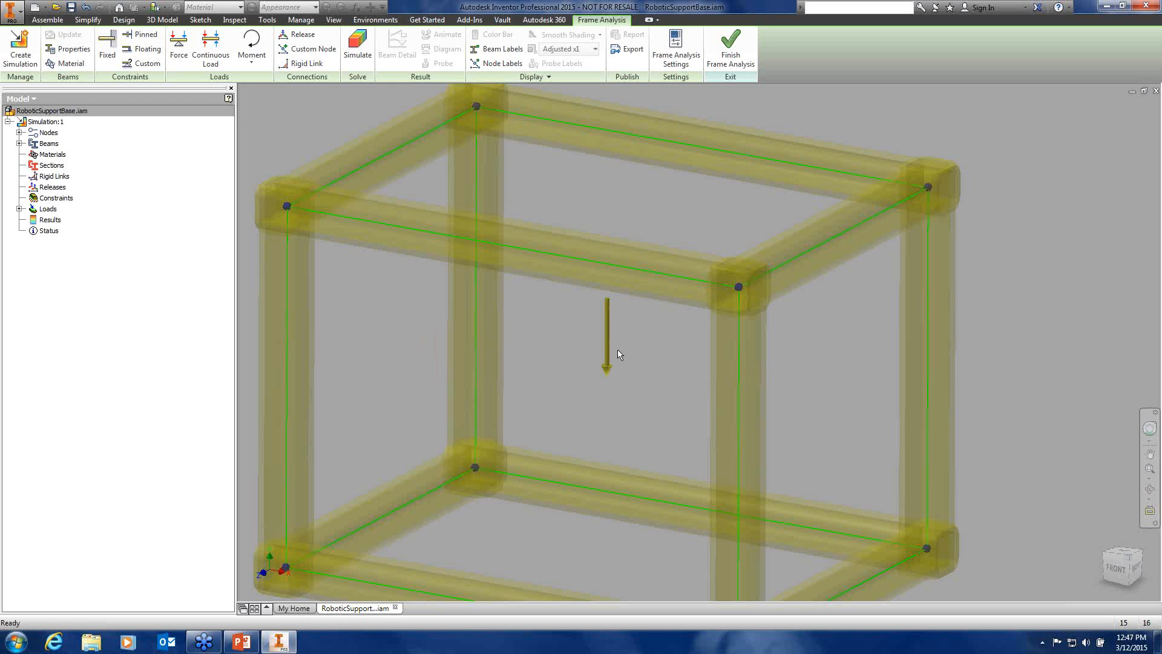
scroll(544, 390, "down", 3)
middle_click_drag(544, 390, 627, 304)
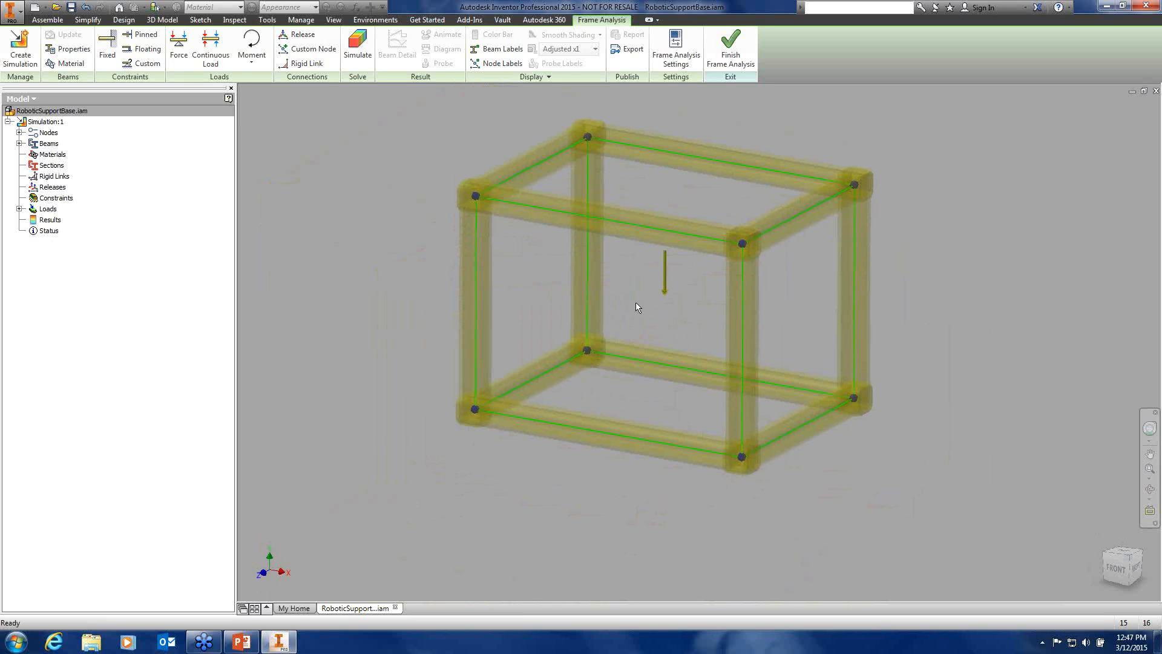
right_click(666, 273)
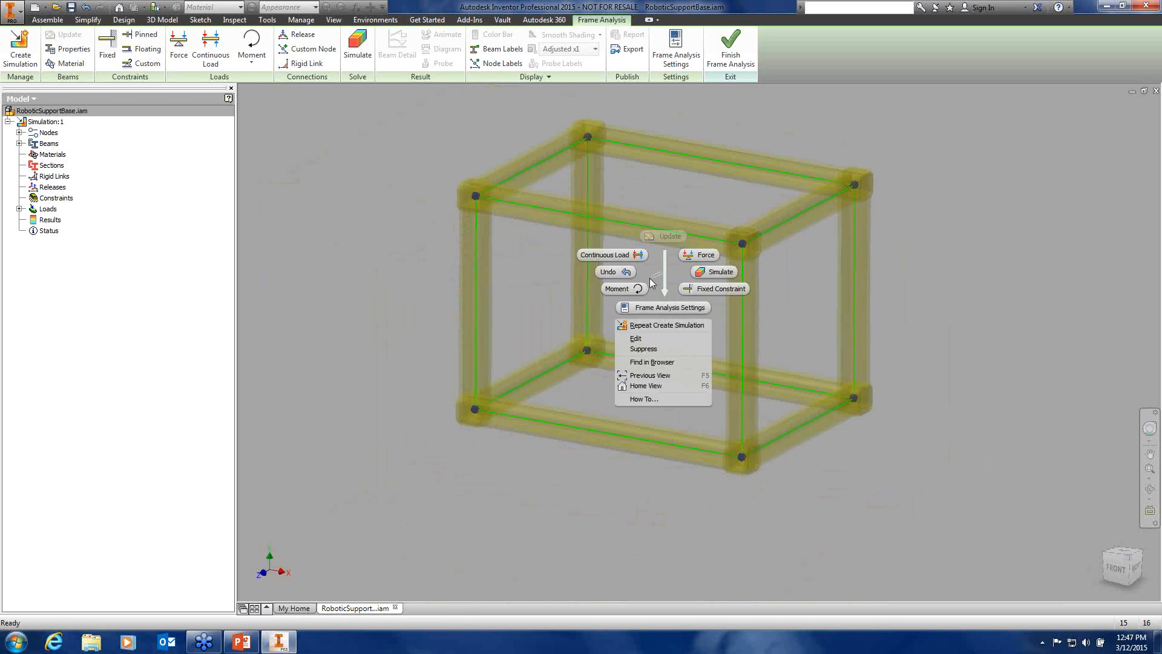
left_click(636, 340)
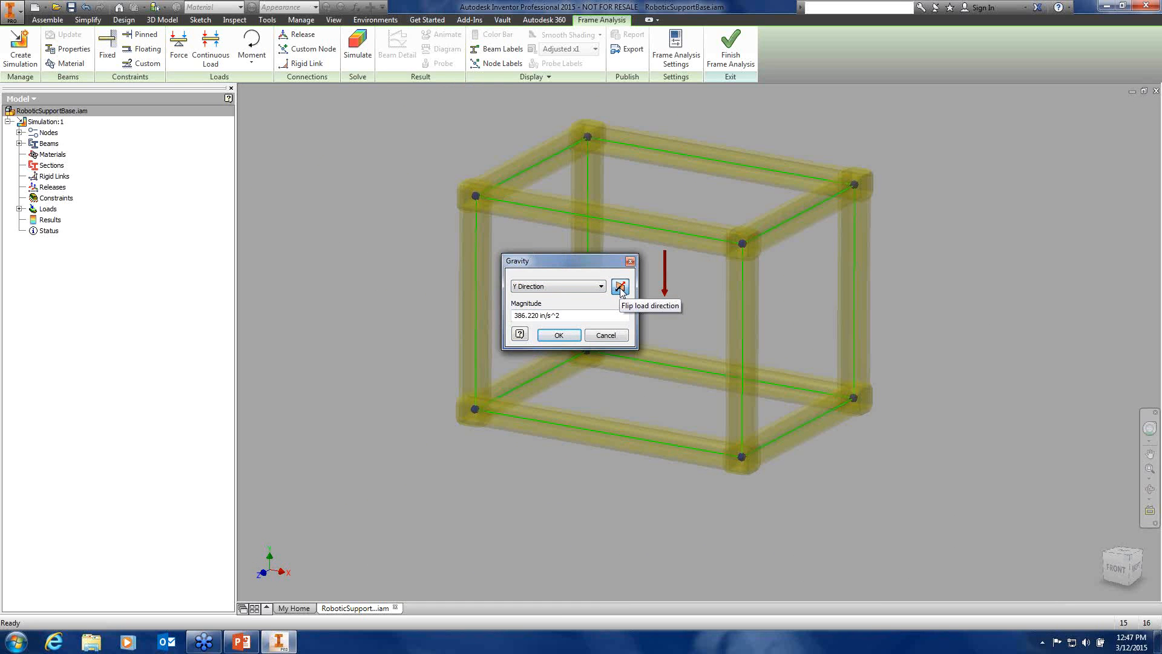
left_click(608, 335)
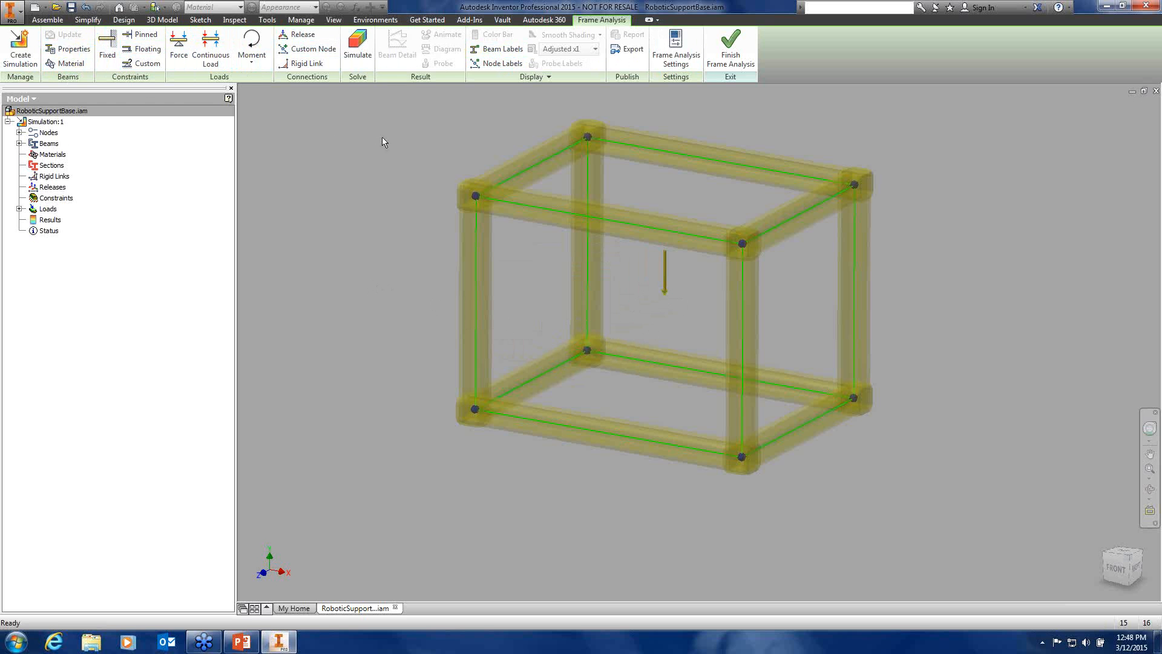
Review the beams' section properties, moving the properties window aside to see the frame
left_click(72, 50)
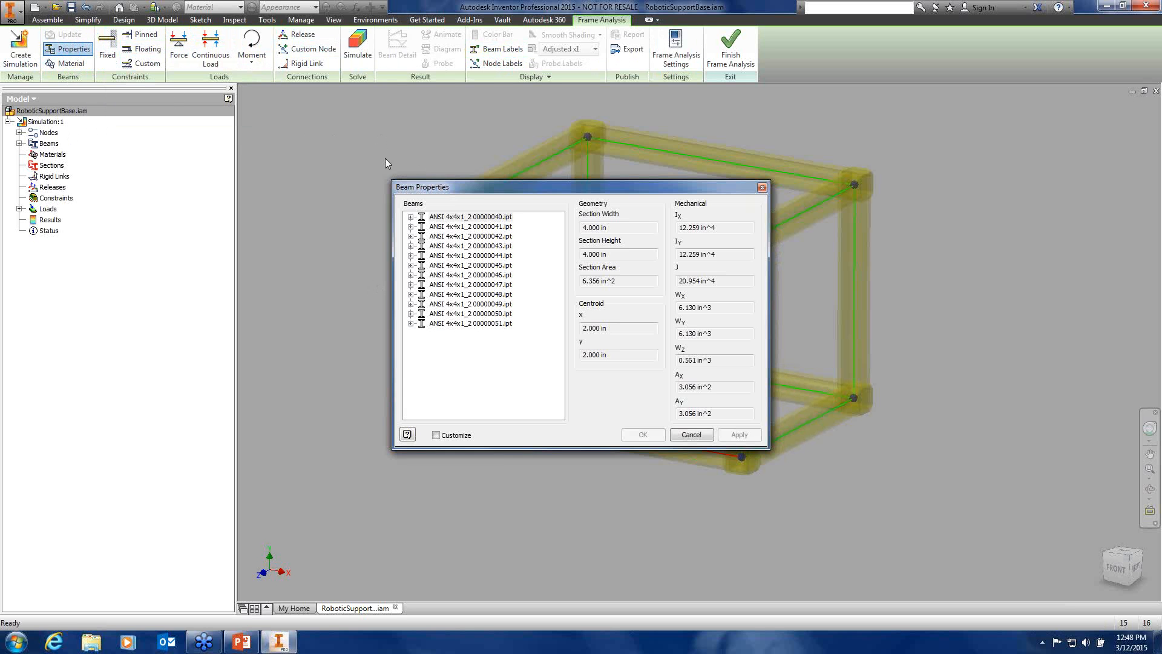
left_click_drag(451, 189, 148, 135)
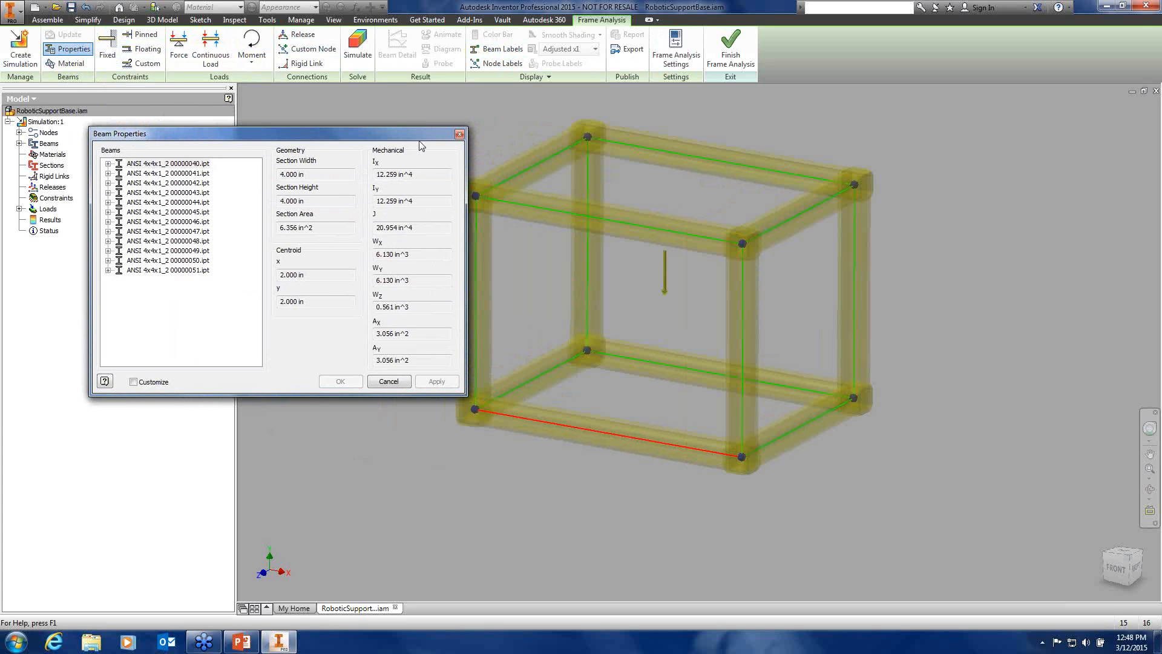
left_click(460, 133)
Check the beams' Steel, Mild material without changes, then begin a Fixed constraint
left_click(64, 65)
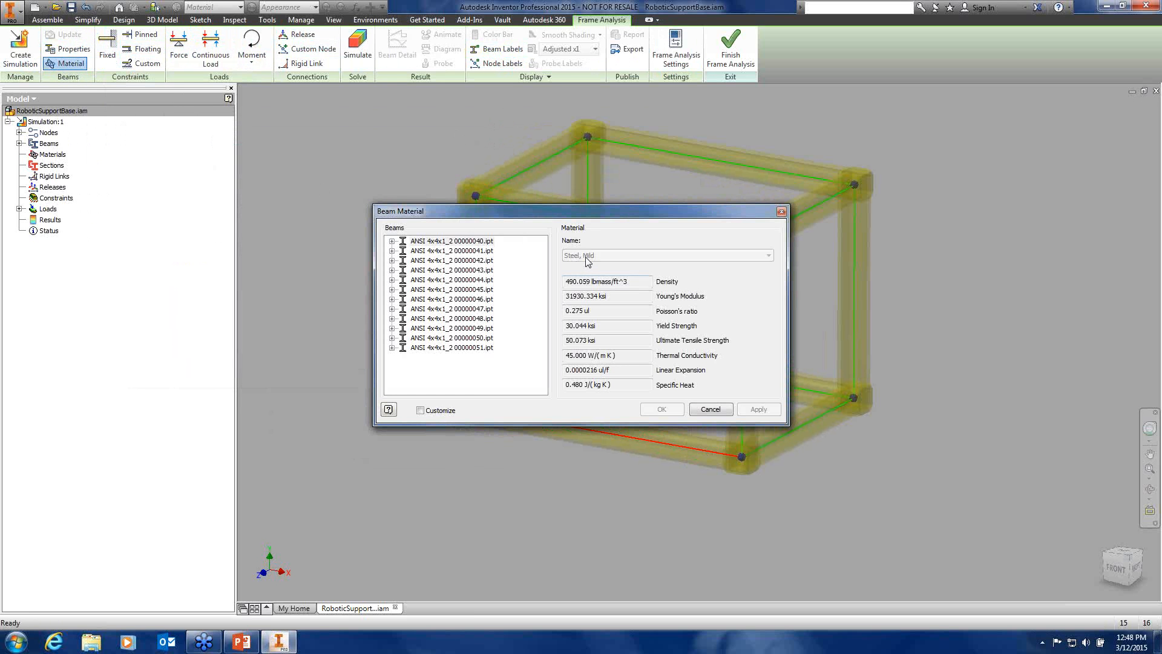
left_click(711, 410)
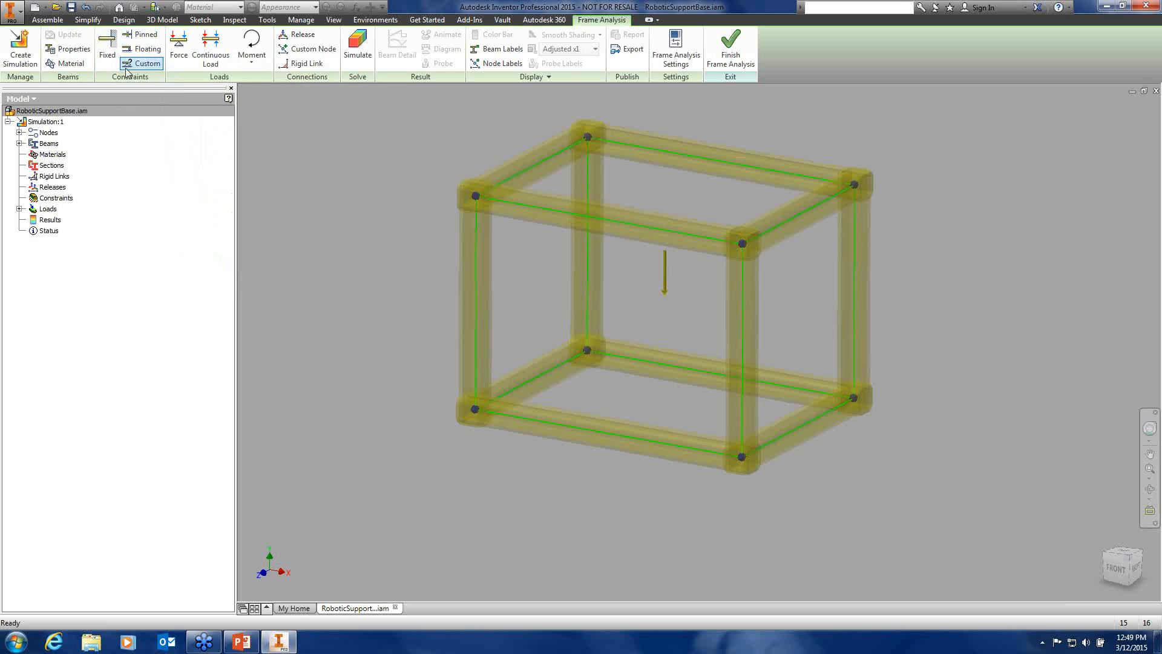
left_click(109, 44)
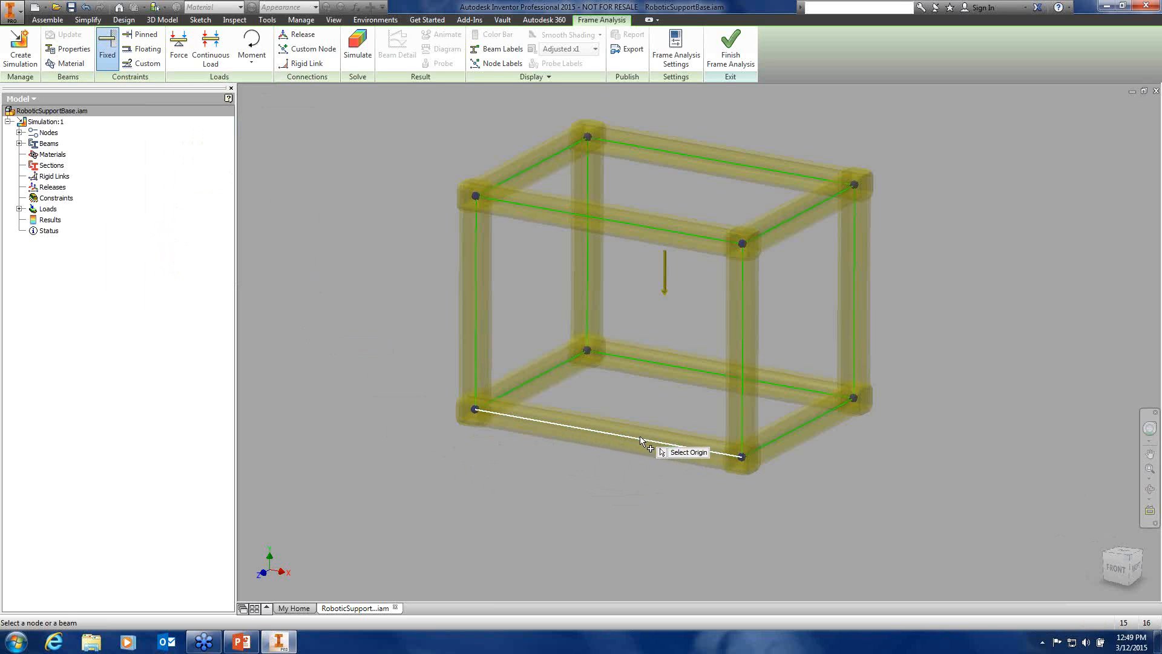
Fix the bottom-left and front bottom-right base nodes of the frame
left_click(474, 410)
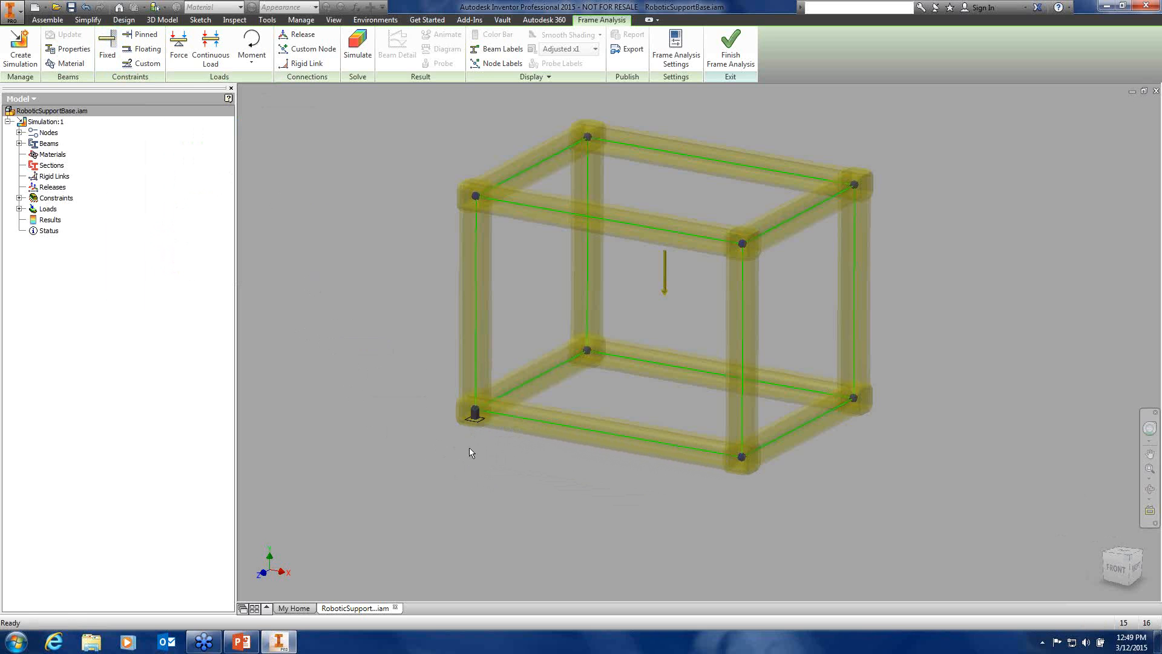
scroll(484, 434, "up", 3)
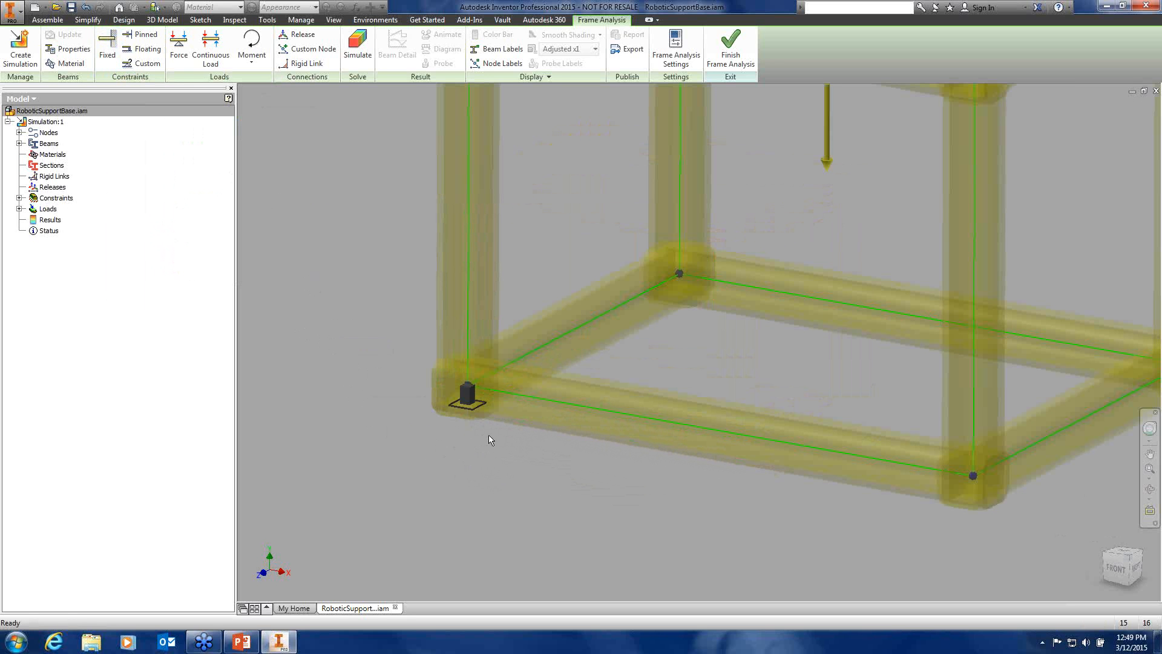
middle_click_drag(488, 435, 375, 430)
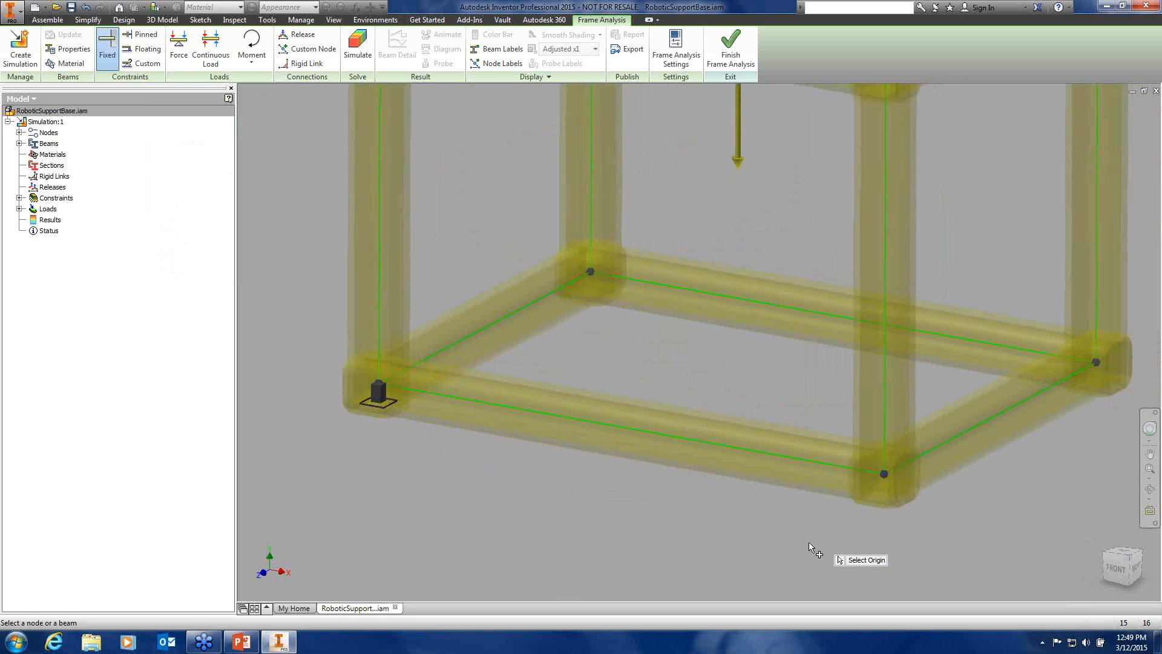
left_click(885, 476)
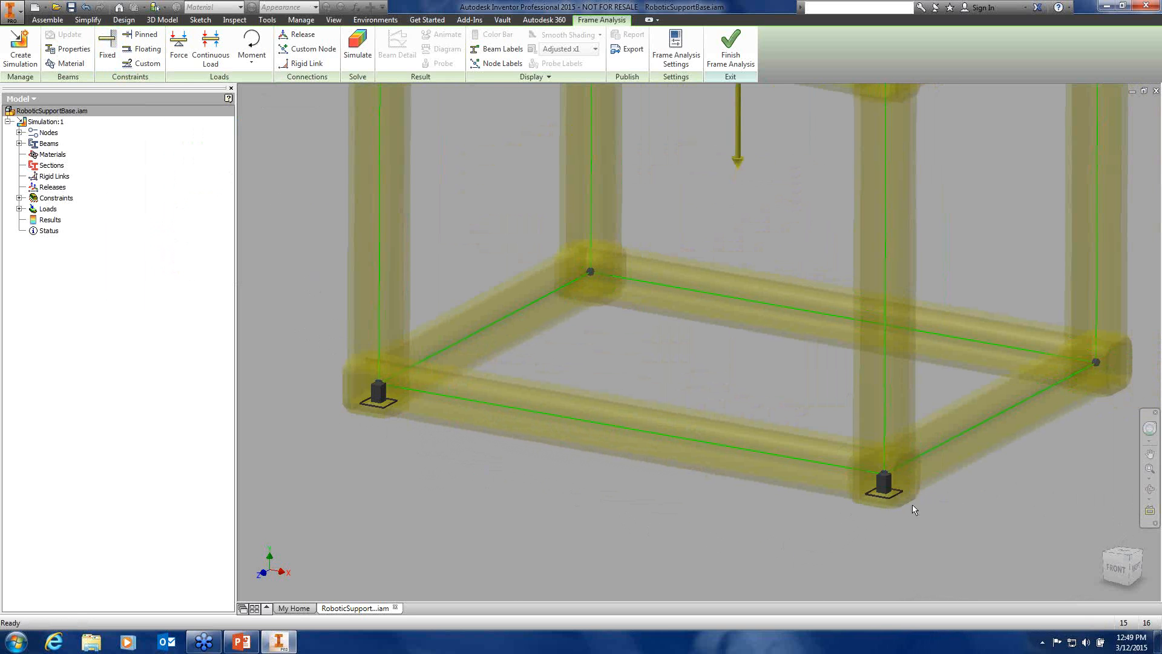
scroll(983, 536, "down", 5)
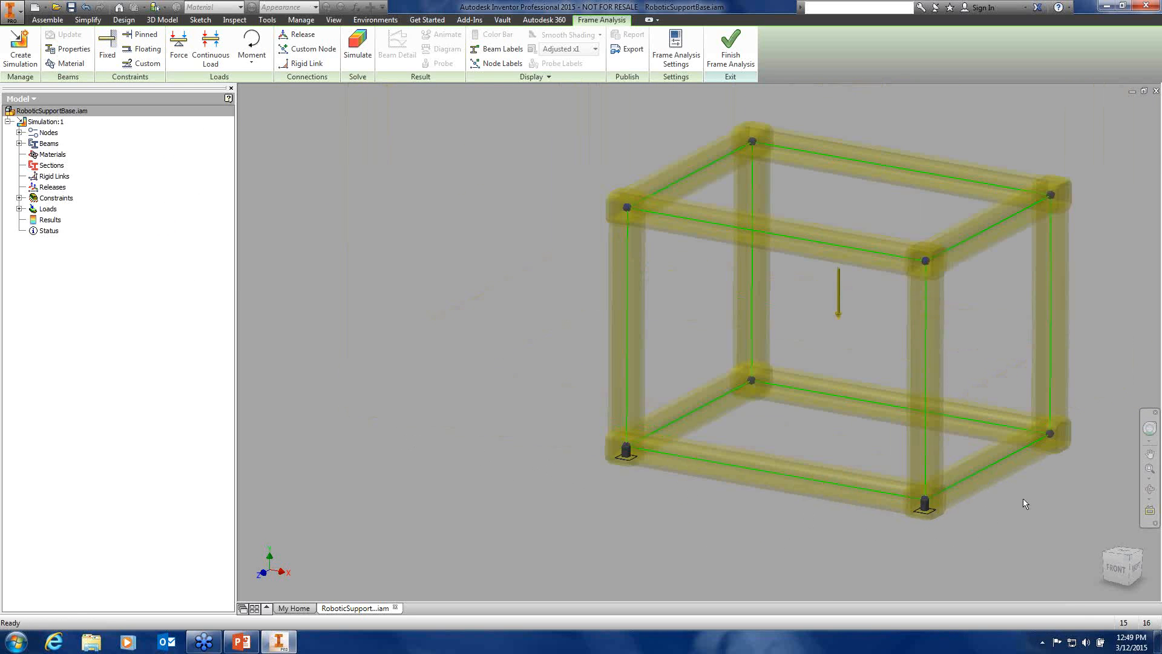
middle_click_drag(1023, 499, 666, 508)
scroll(736, 470, "up", 4)
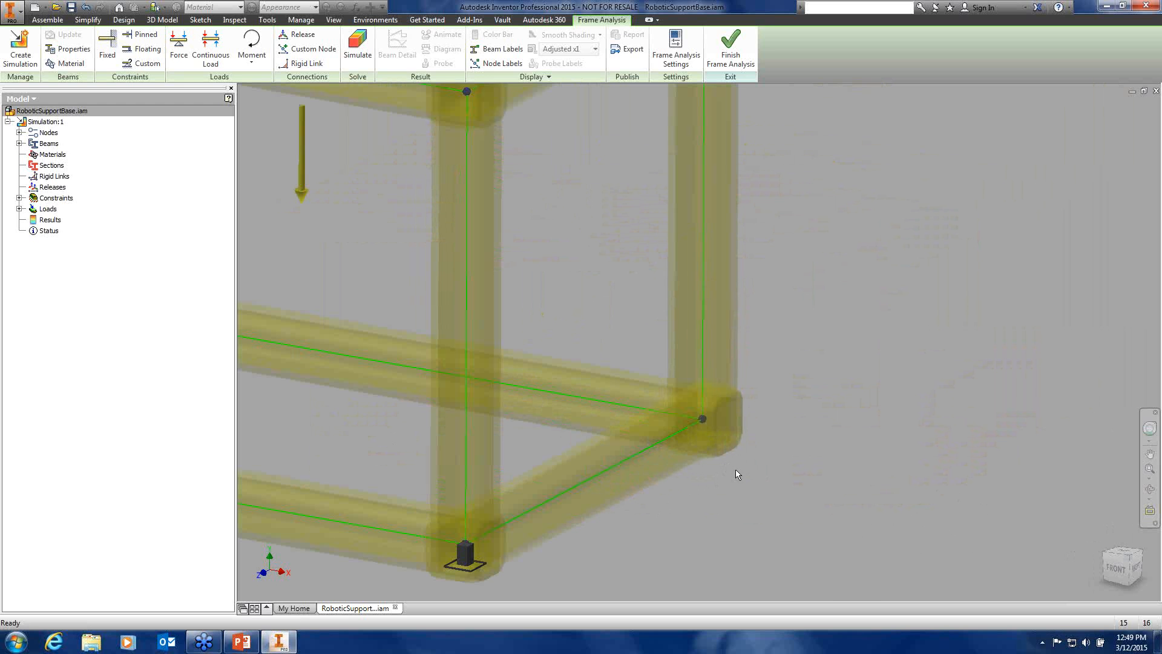
Fix the two rear base corner nodes so all four bottom corners are anchored
key("space")
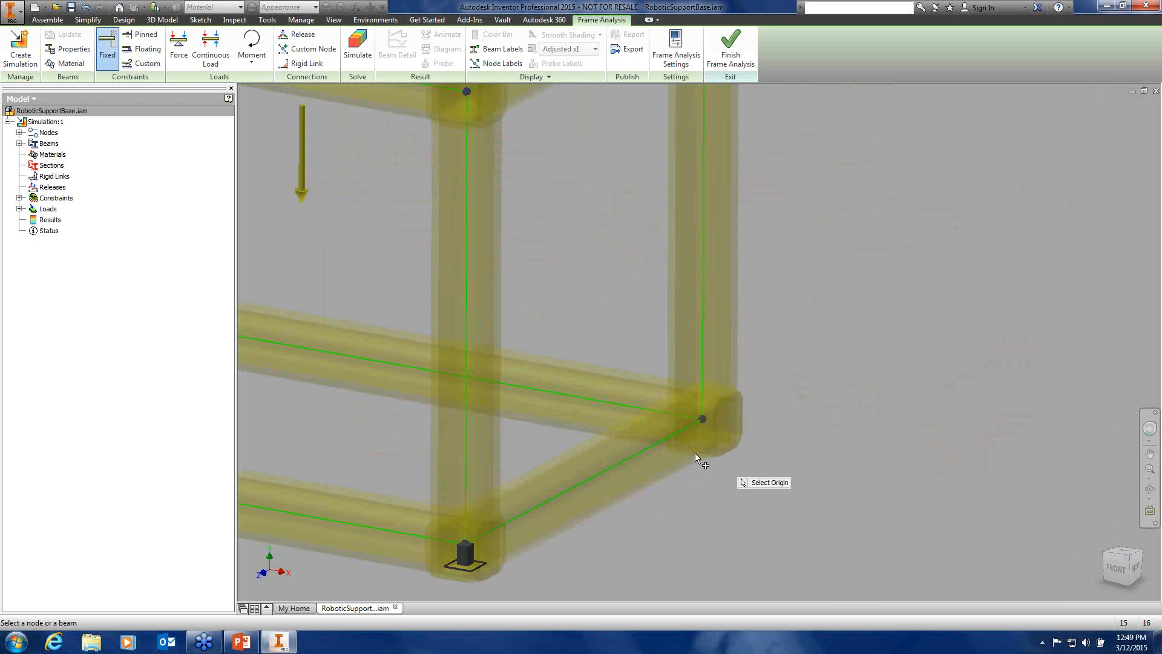
left_click(702, 420)
scroll(710, 503, "down", 3)
middle_click_drag(709, 503, 898, 512)
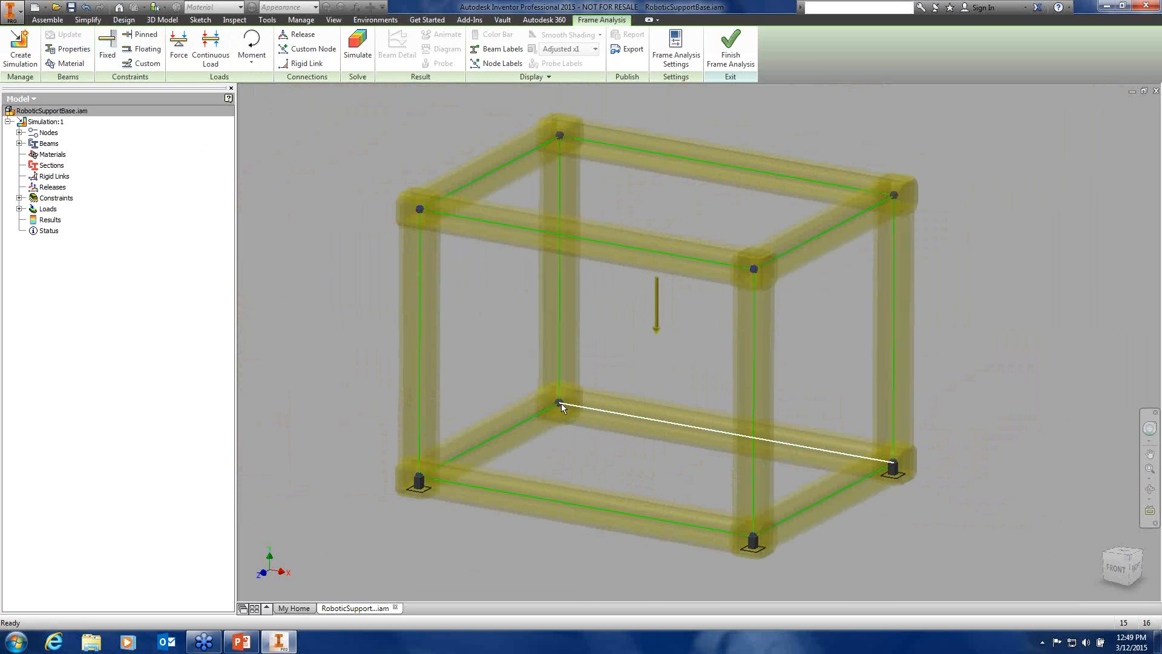
key("Return")
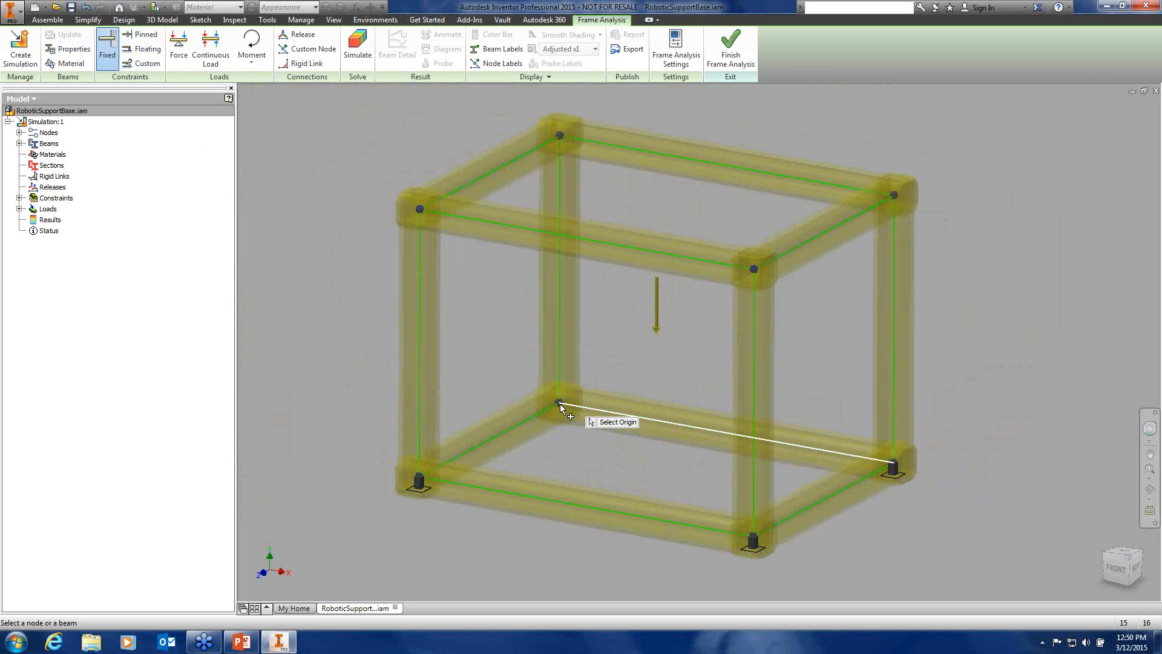
left_click(560, 405)
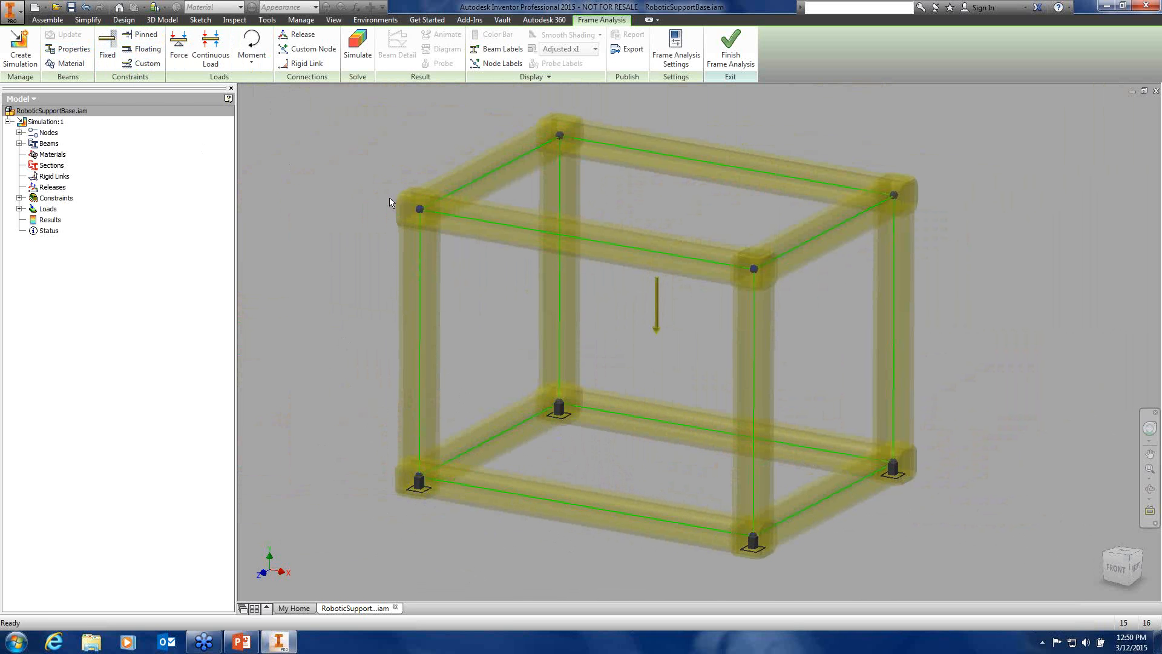
middle_click_drag(377, 212, 377, 235)
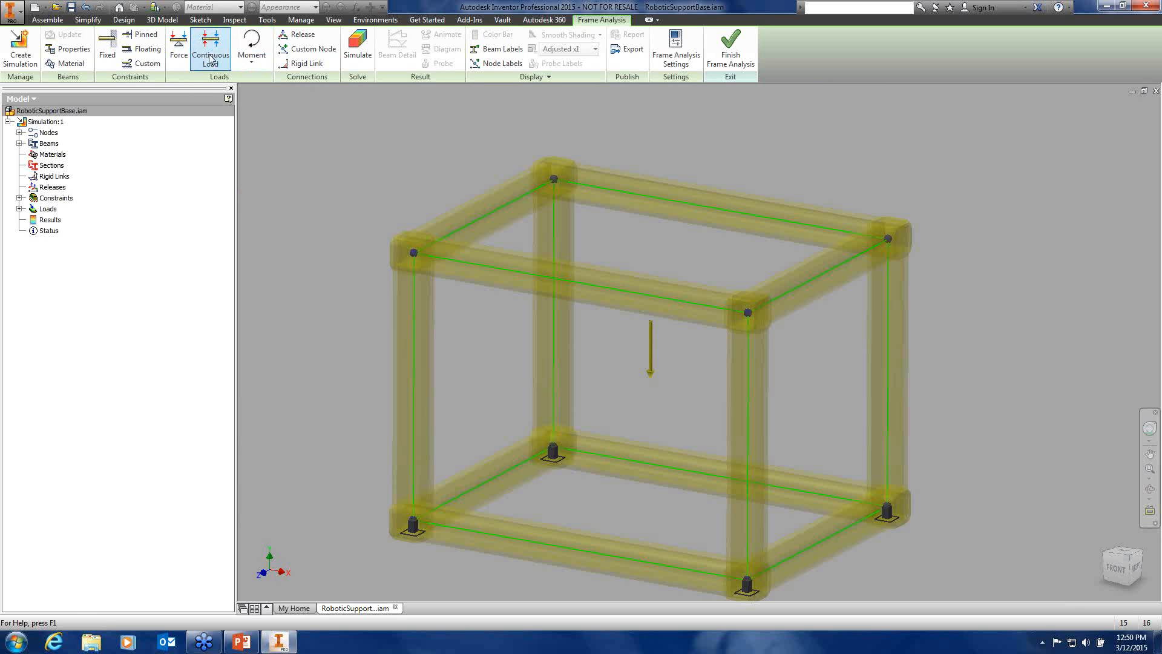
left_click(252, 62)
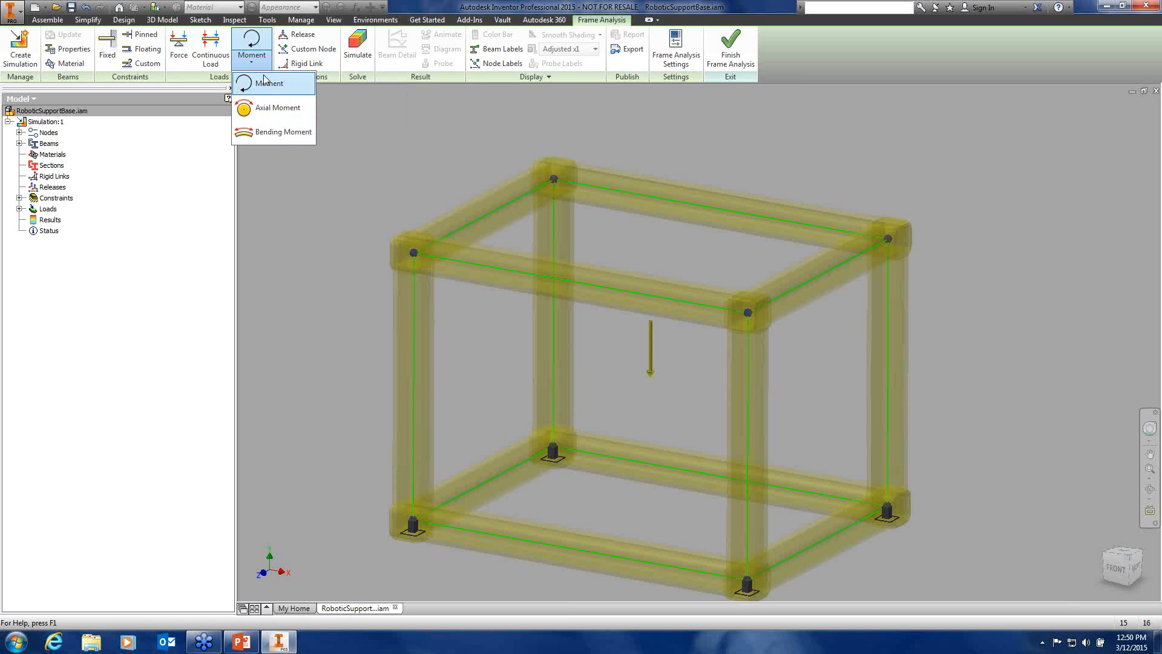
Place a point force on the front top beam at the 22.910 in offset
left_click(178, 53)
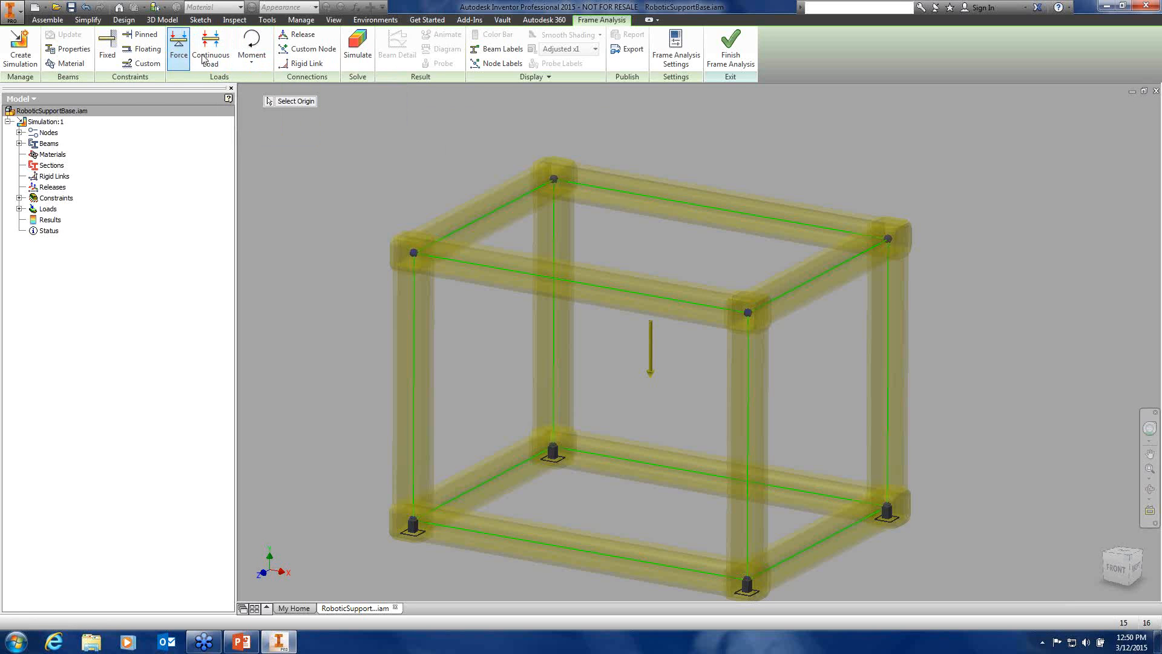
left_click(587, 284)
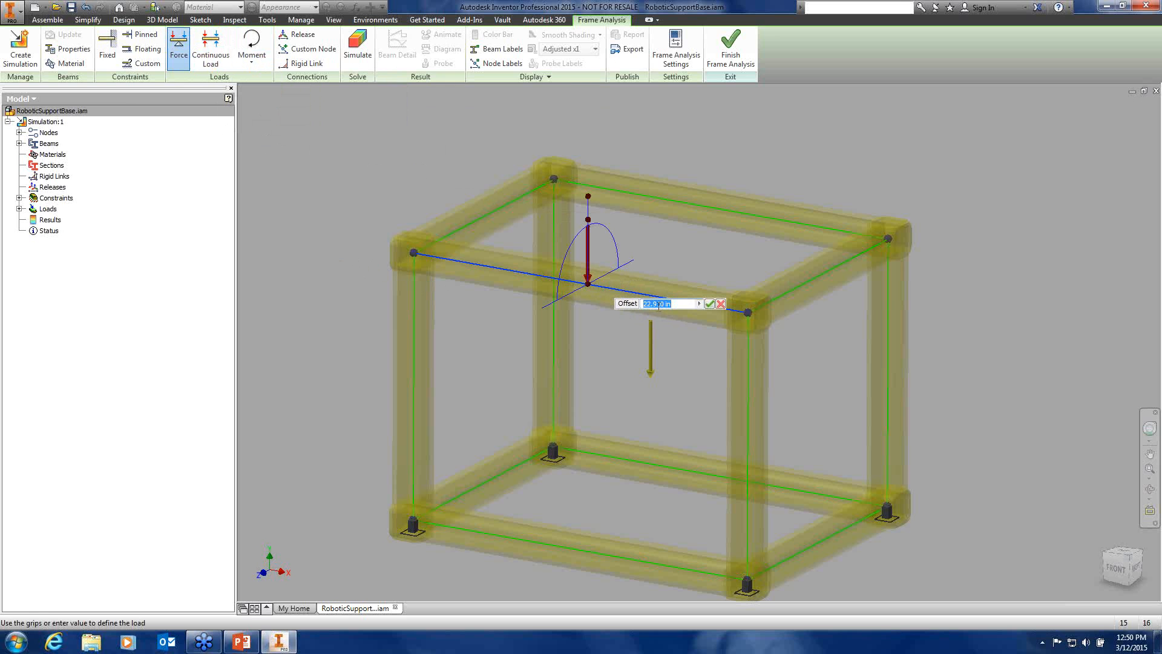
key("Tab")
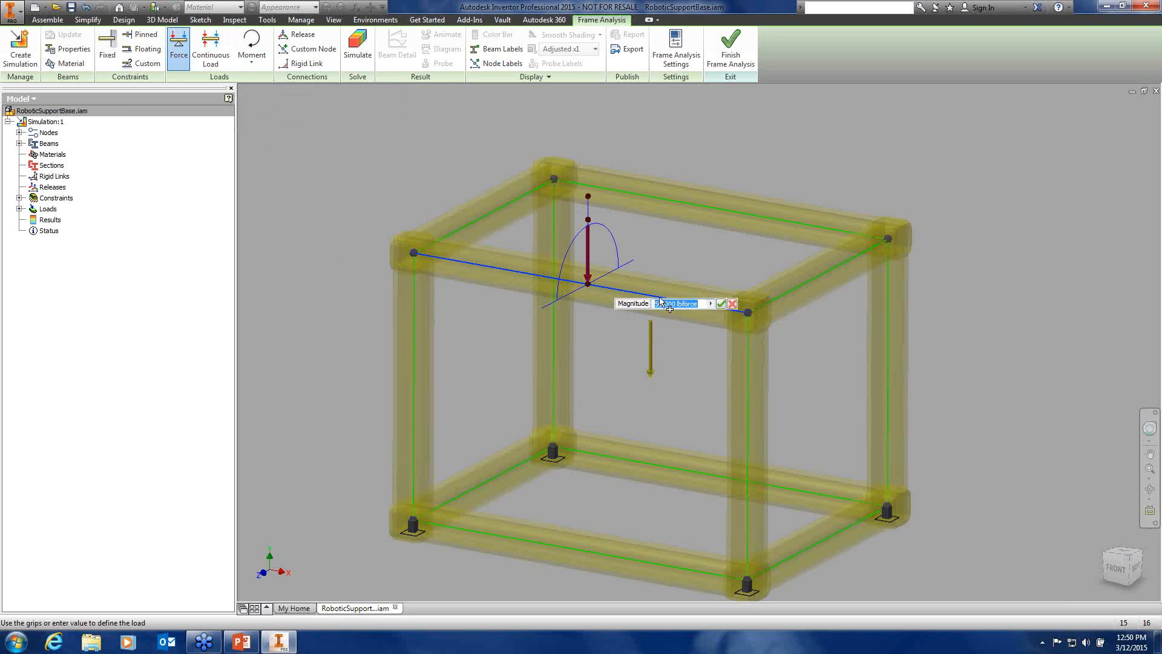
left_click(721, 305)
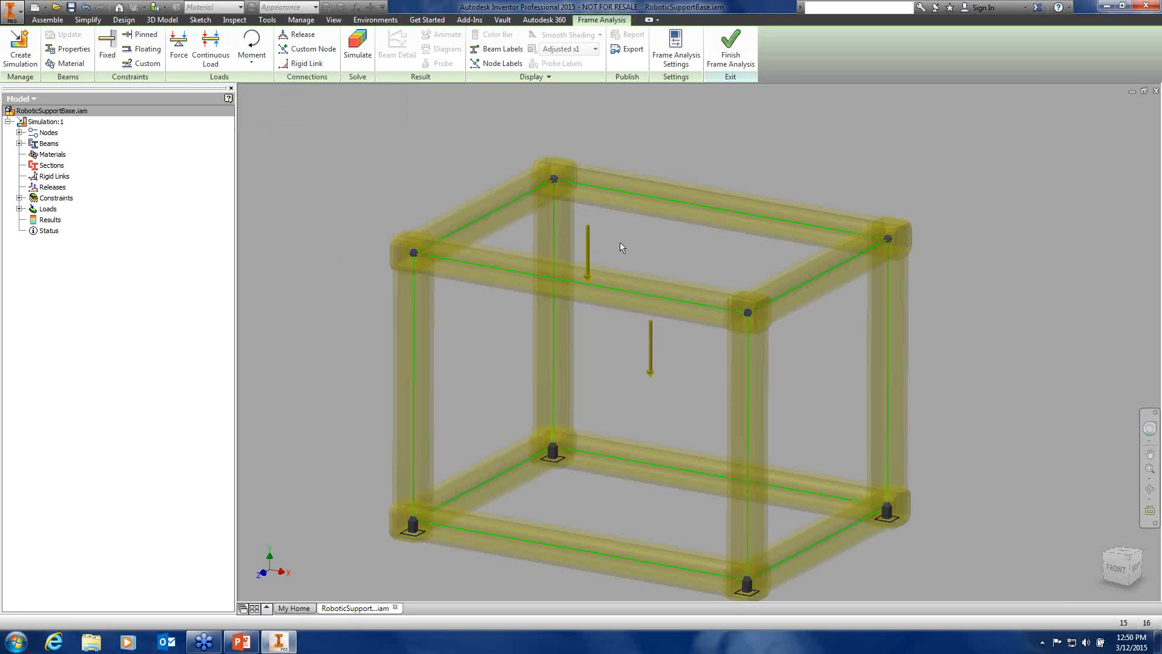
Edit the new force and set its magnitude to 150 lbforce
double_click(589, 254)
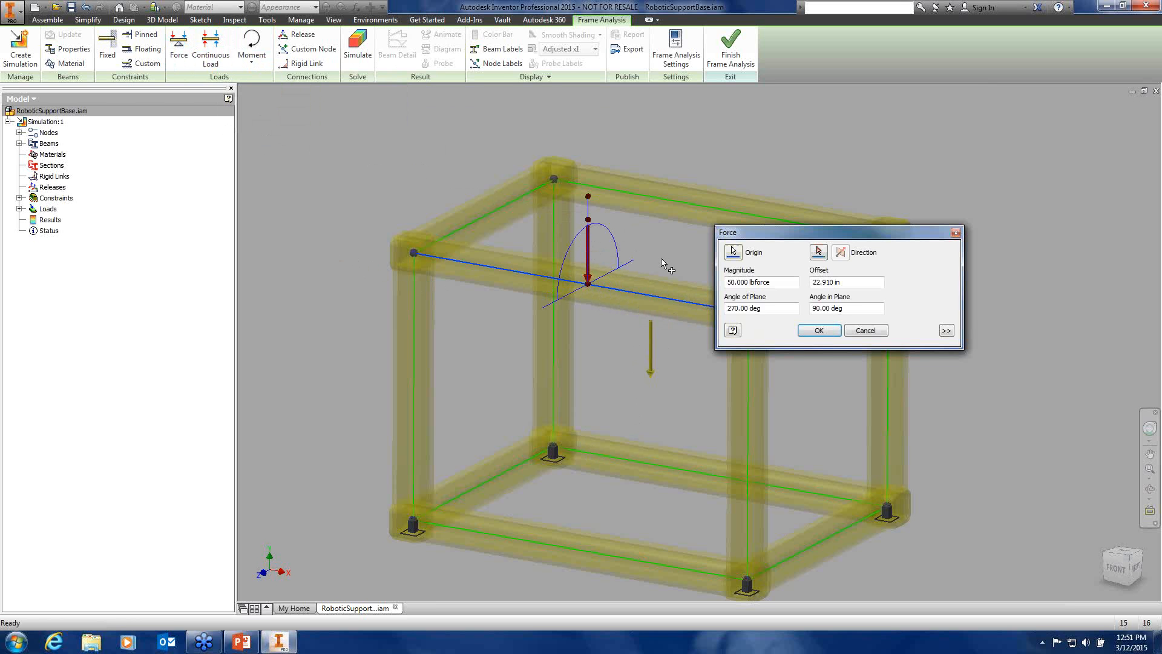
left_click_drag(812, 237, 855, 116)
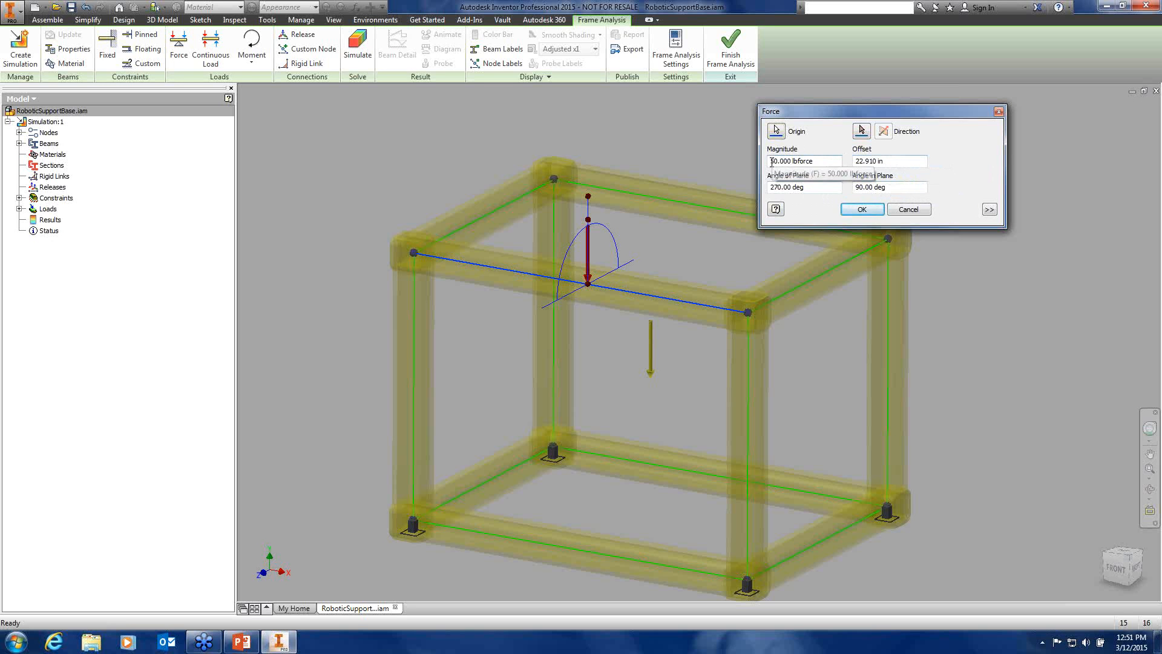
type("1")
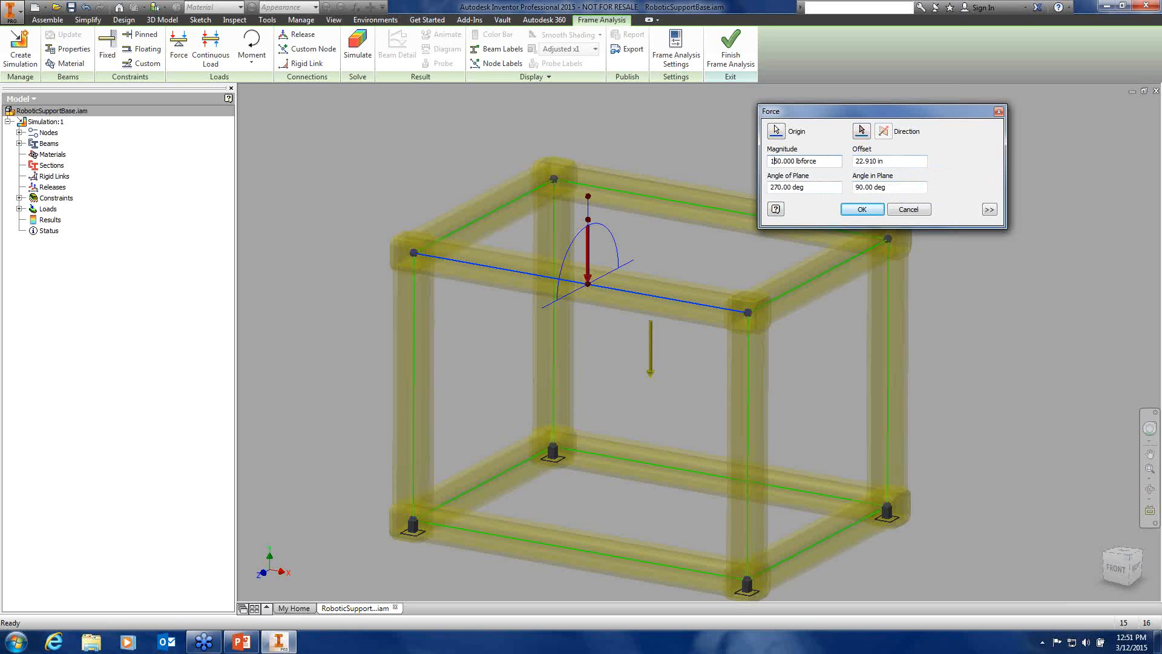
left_click(862, 209)
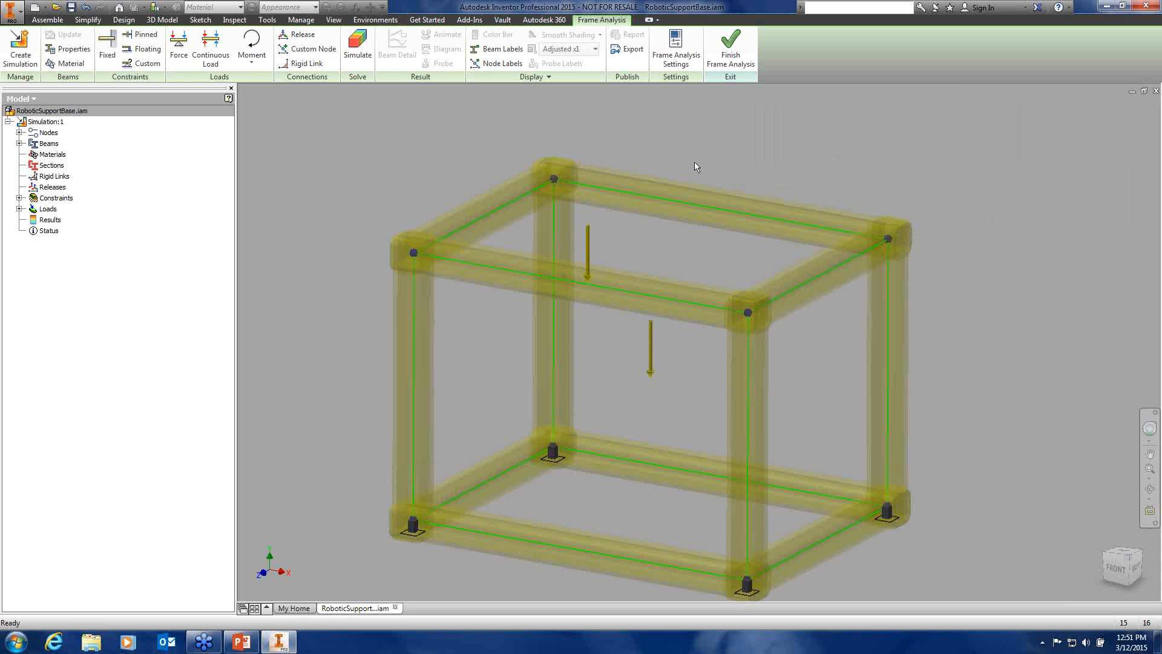
Run the frame simulation and display the deformation at Actual scale
left_click(351, 48)
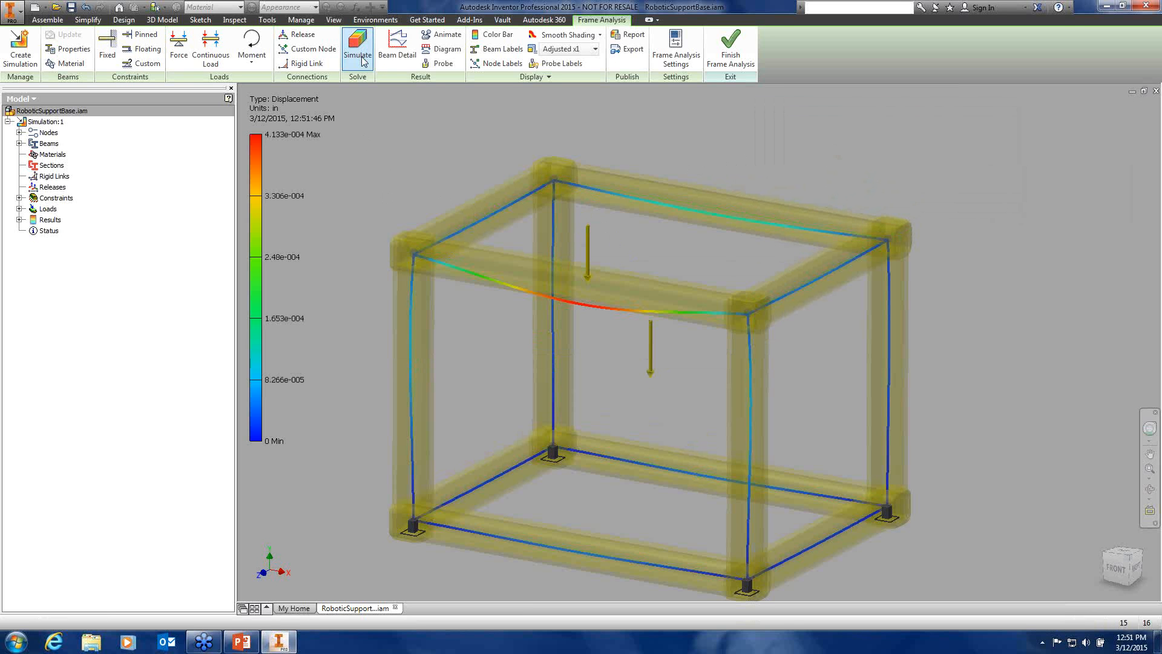
left_click(596, 50)
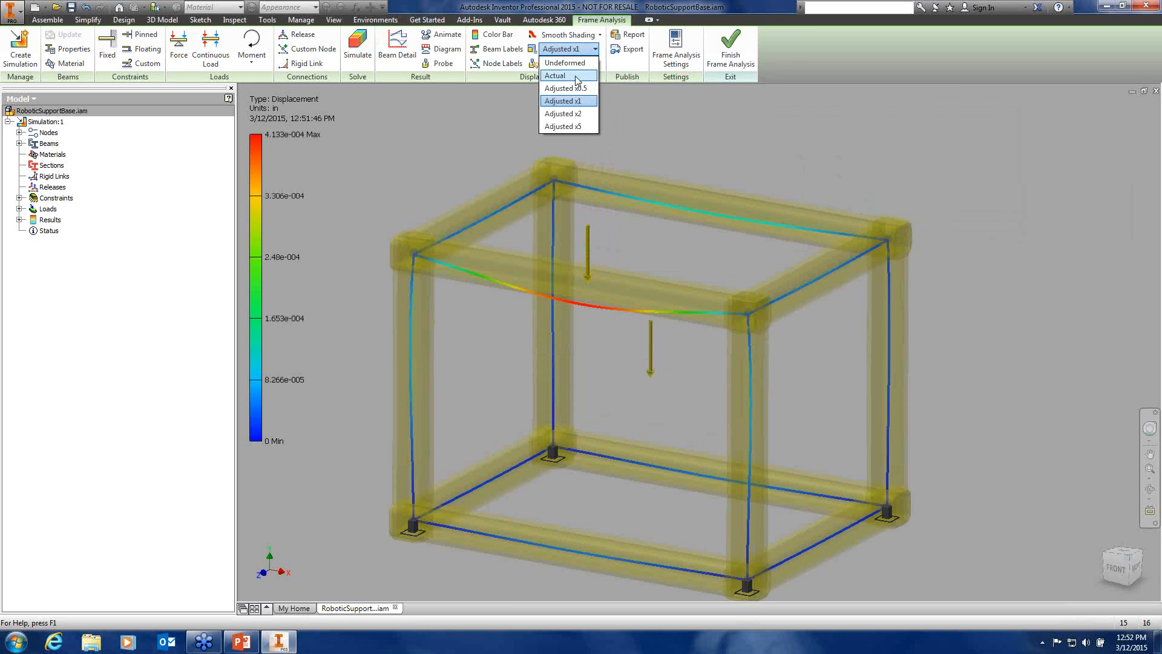
left_click(575, 76)
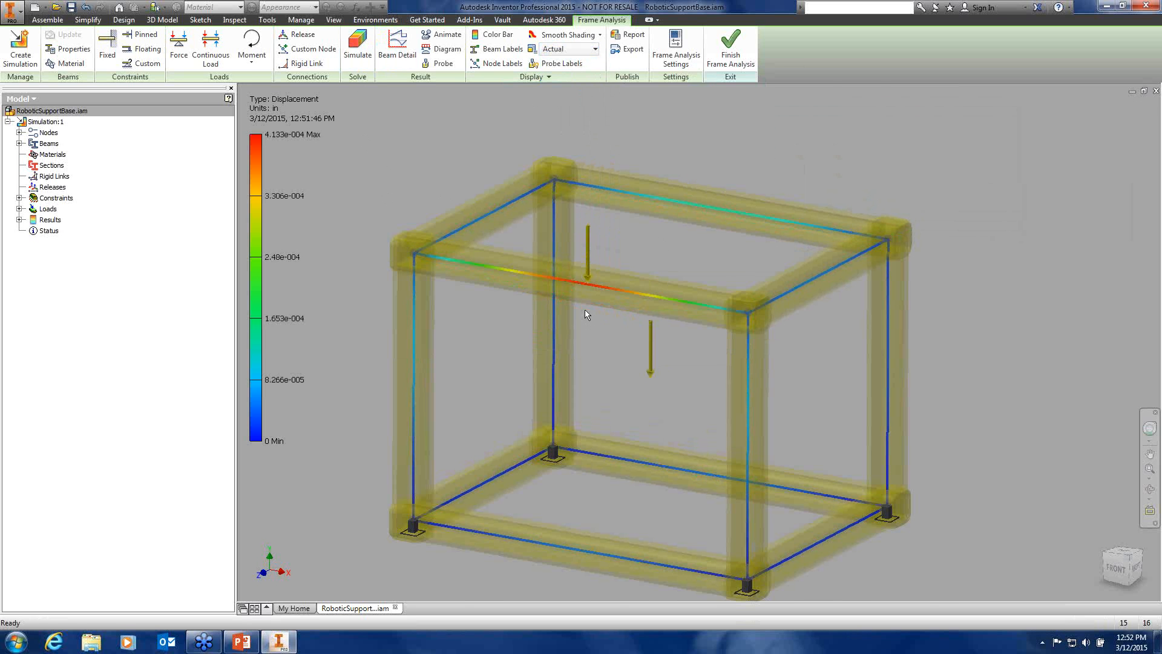
scroll(585, 310, "up", 3)
middle_click_drag(631, 340, 660, 357, "shift")
Show the deformation at Adjusted x1, inspect the top beam, then finish frame analysis
left_click(592, 49)
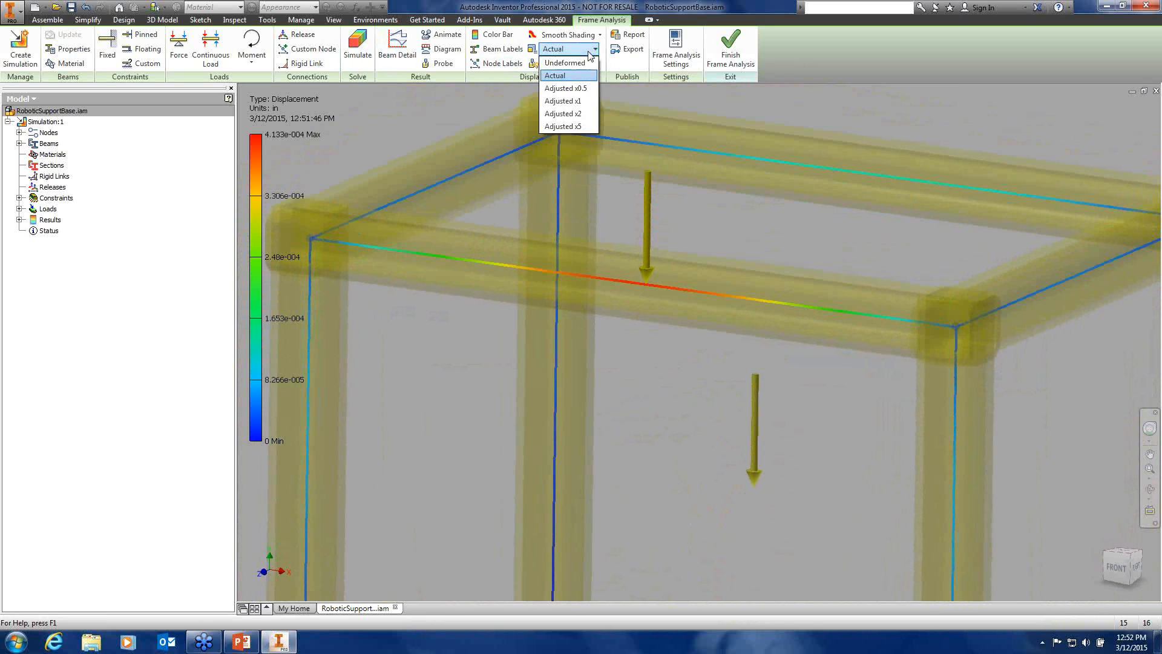
left_click(577, 101)
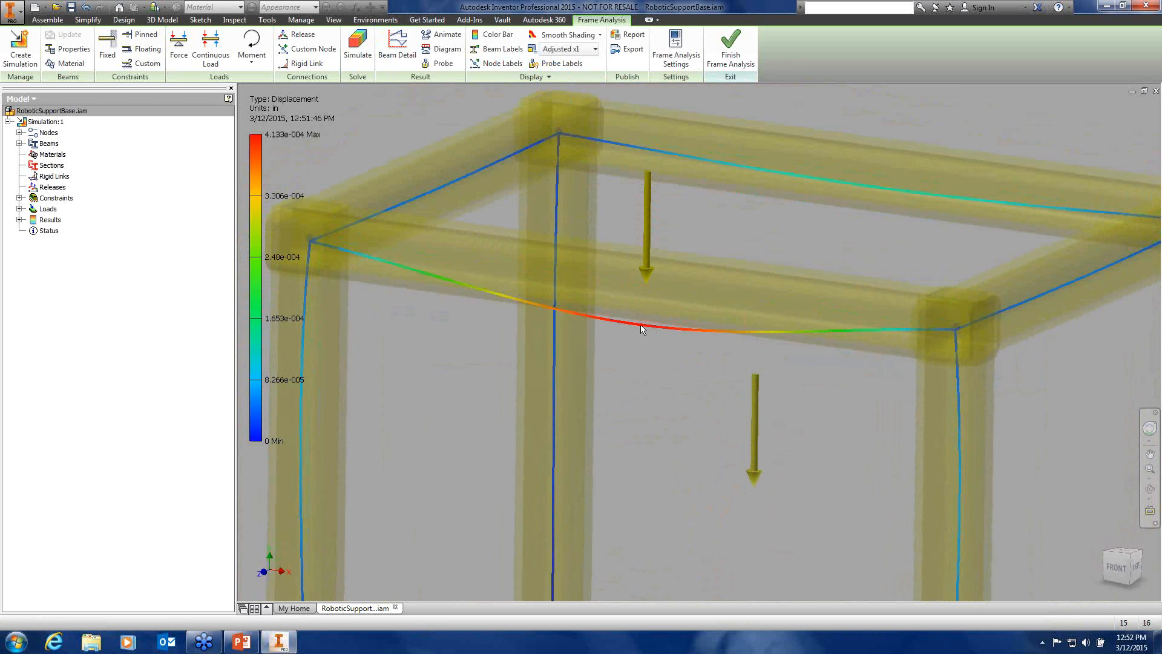
scroll(651, 339, "down", 3)
middle_click_drag(629, 387, 657, 282)
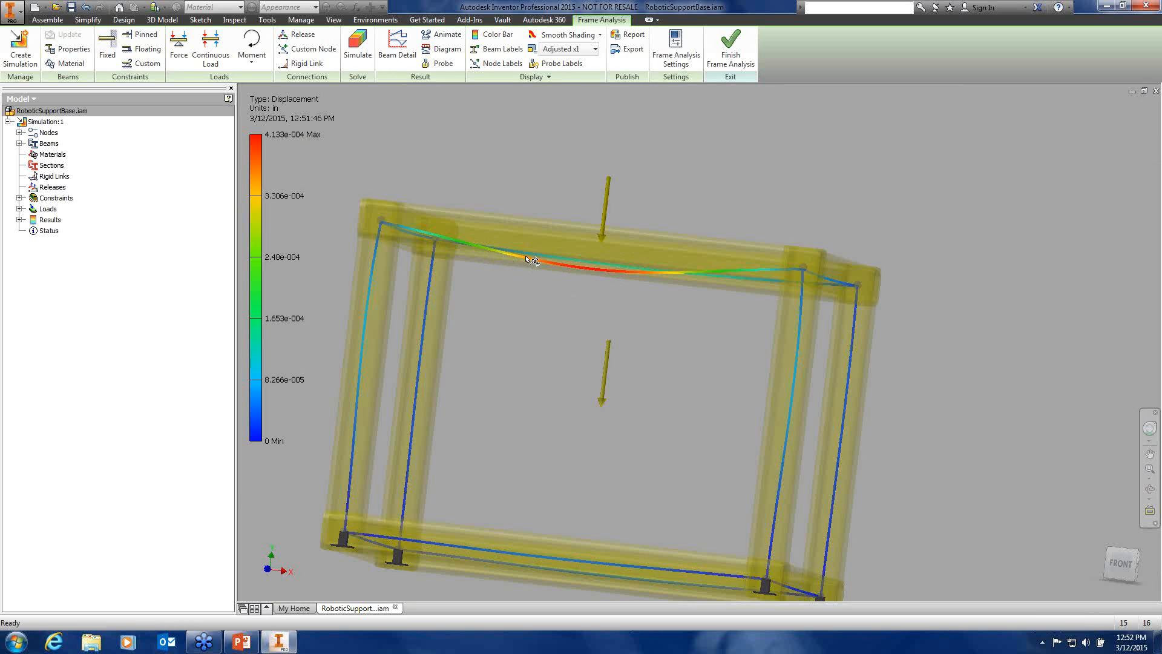
middle_click_drag(550, 302, 653, 302)
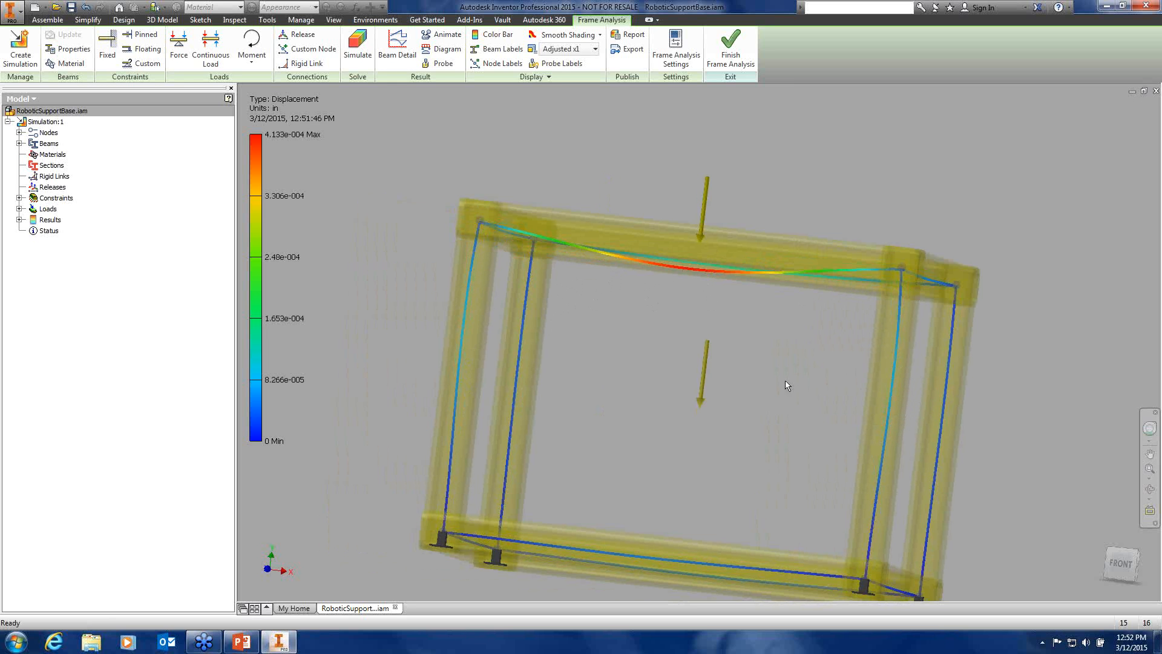
scroll(579, 351, "down", 3)
middle_click_drag(596, 356, 584, 391, "shift")
middle_click_drag(682, 254, 646, 275)
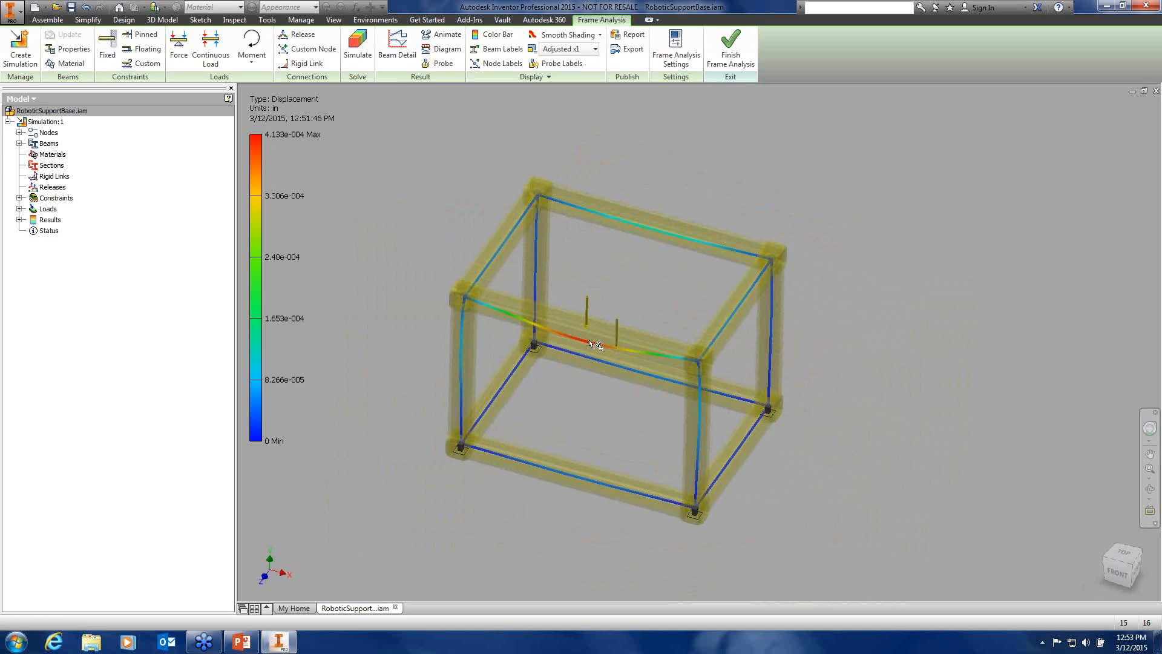
left_click(733, 52)
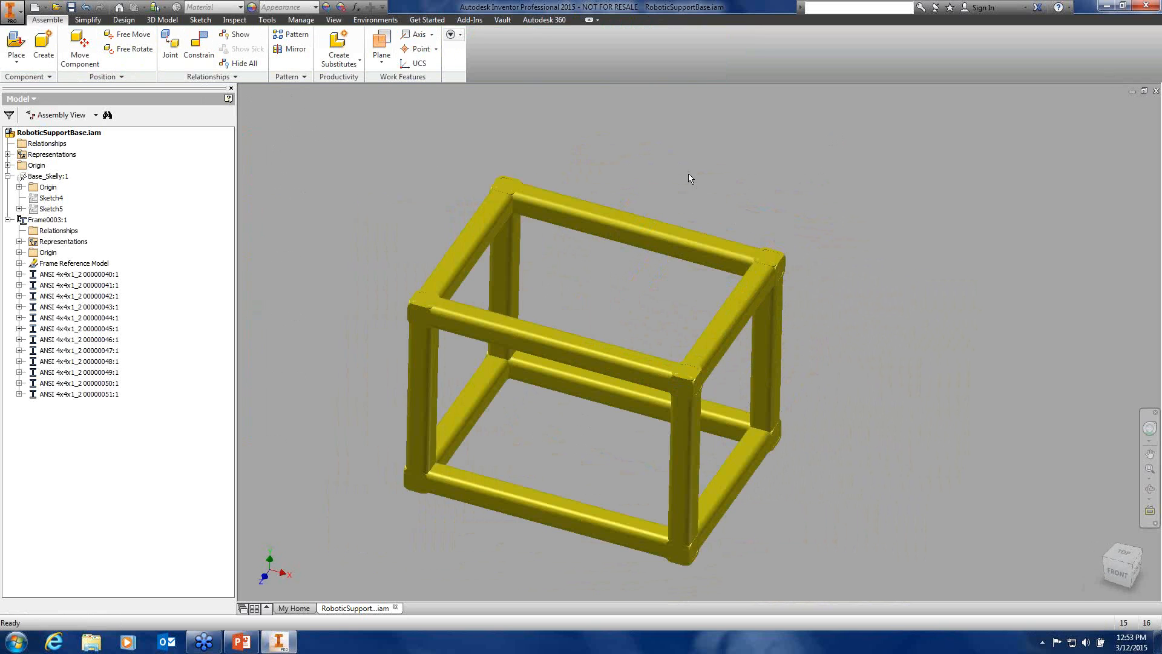
Save RoboticSupportBase.iam along with its dependent files and close the document
left_click(71, 9)
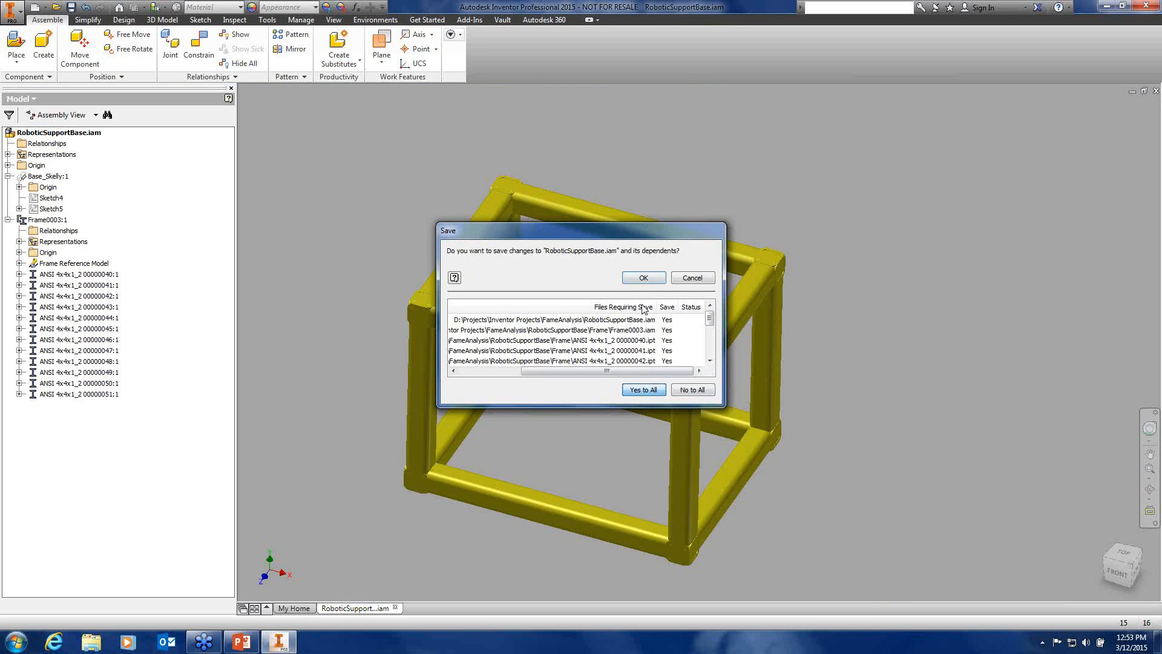
left_click(644, 278)
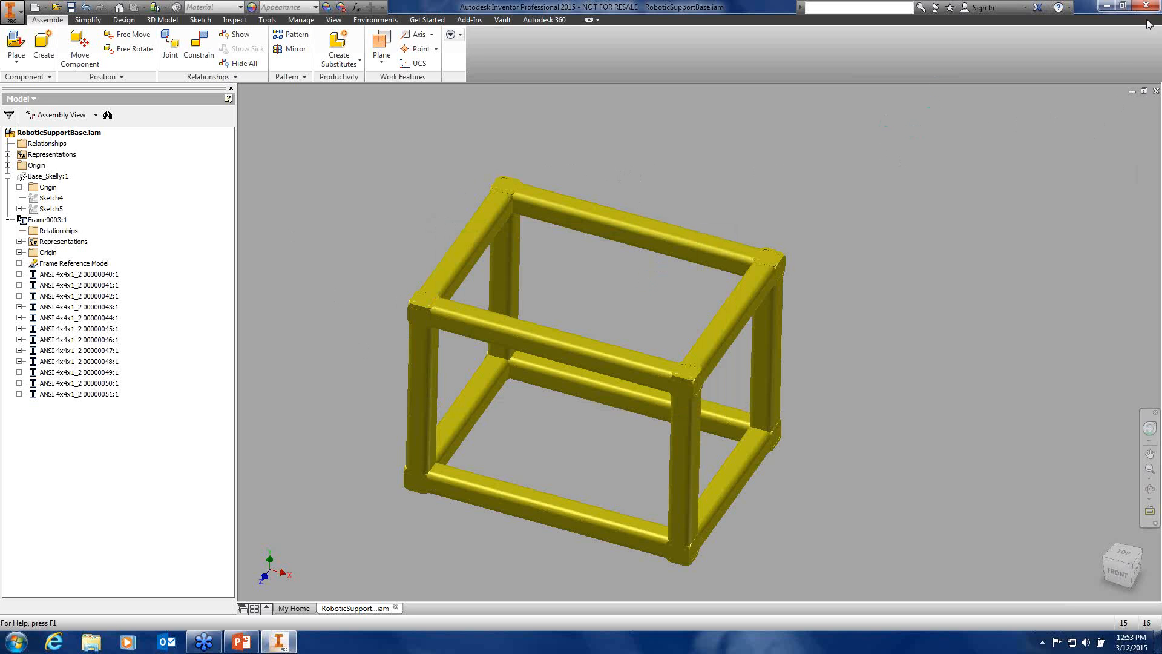
left_click(1156, 90)
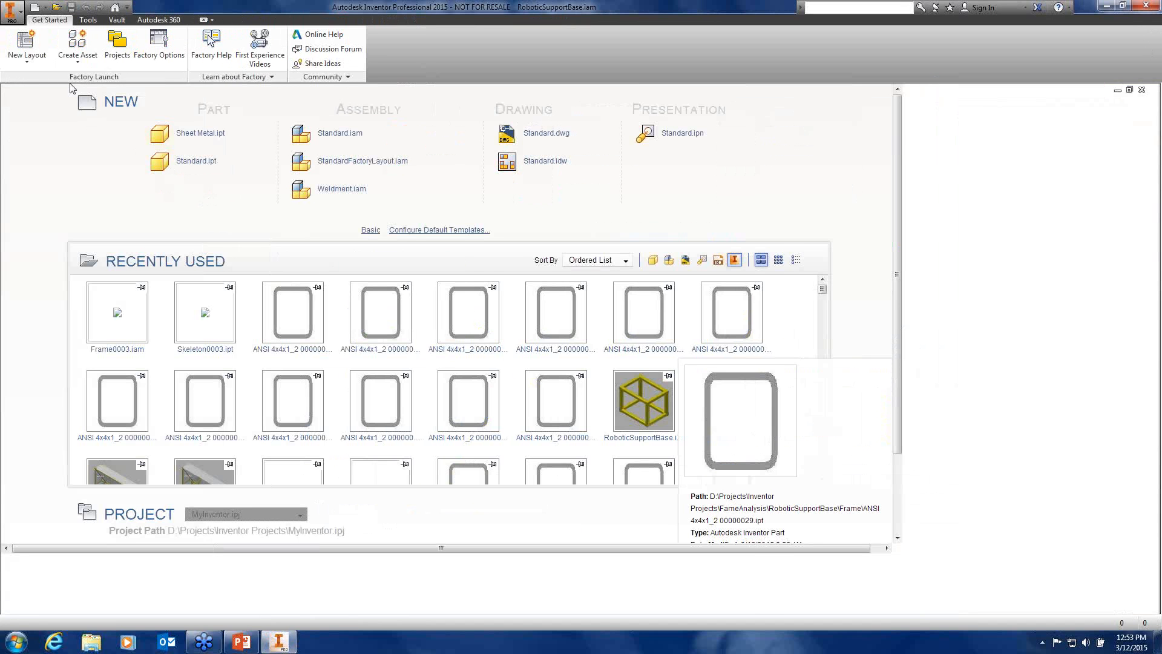
Open RoboticSupport.iam from the FameAnalysis folder and accept the update prompt
left_click(56, 7)
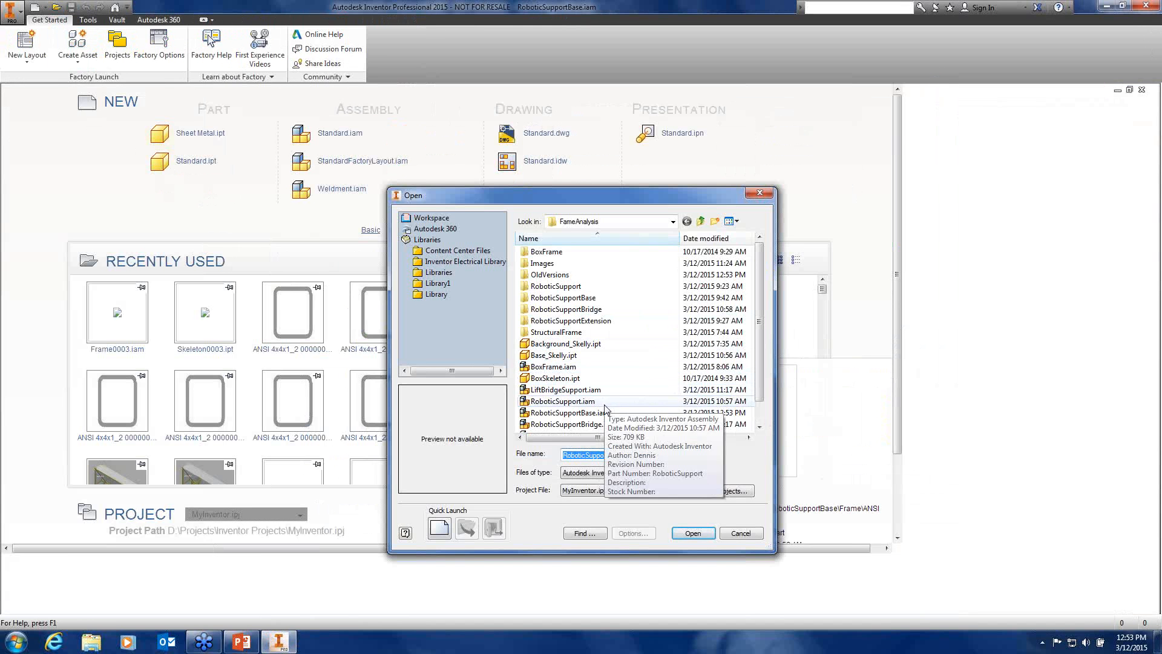
left_click(598, 402)
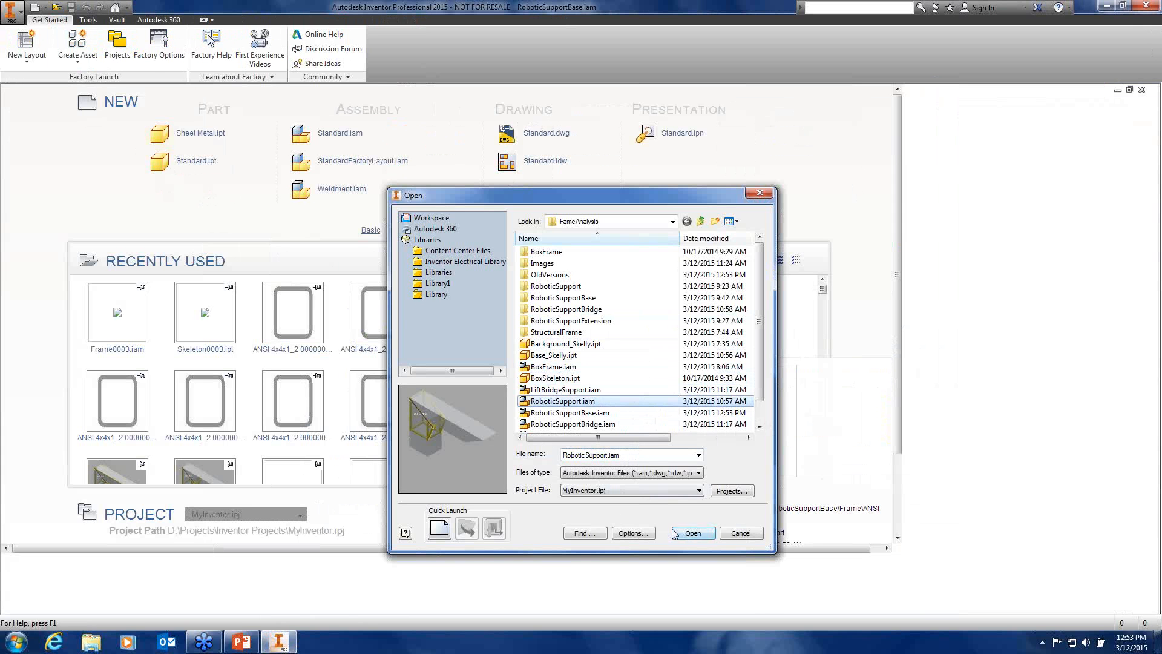
left_click(692, 536)
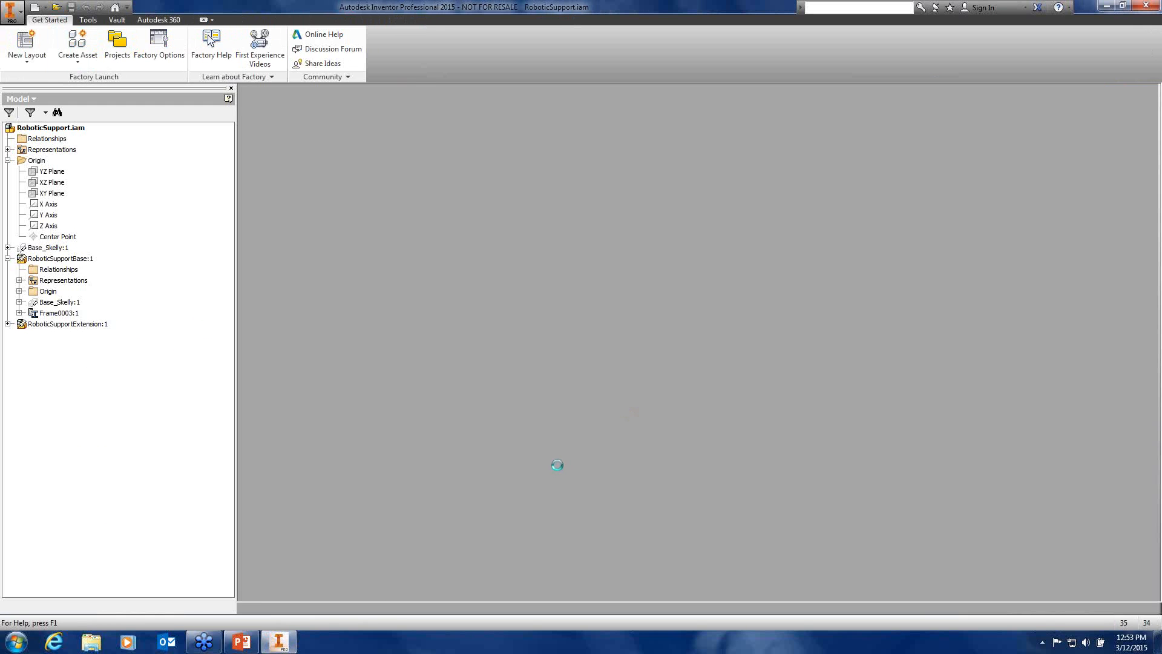
left_click(502, 356)
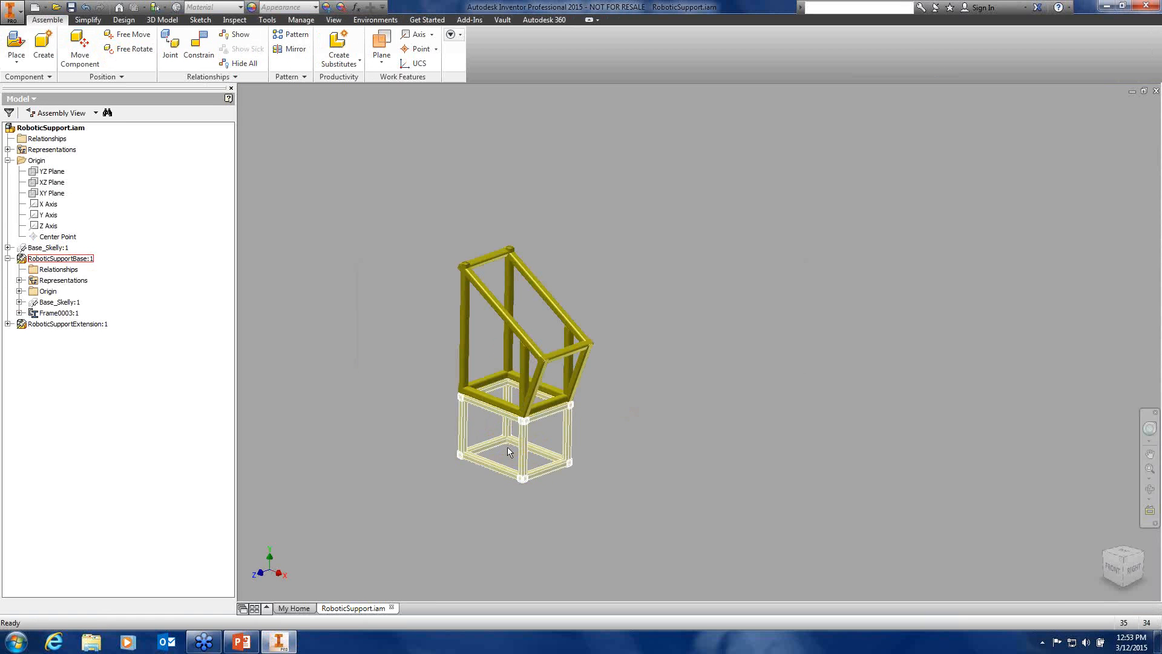
Orbit the assembly and select RoboticSupportExtension:1 in the Model browser
scroll(483, 416, "down", 3)
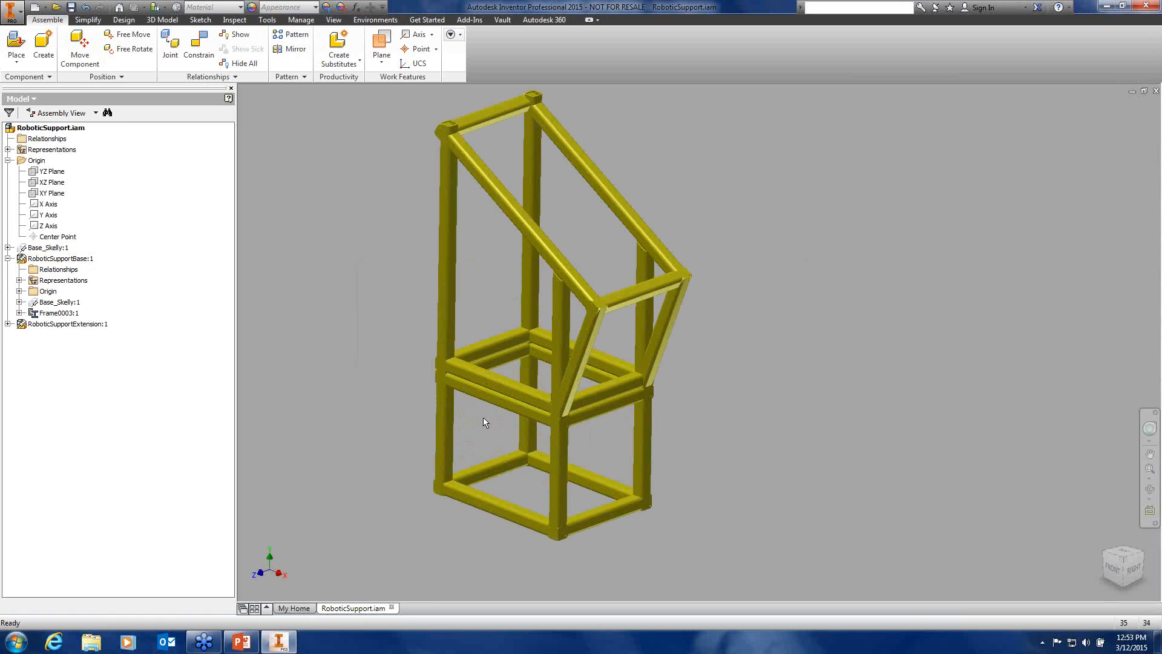
middle_click_drag(555, 334, 497, 330, "shift")
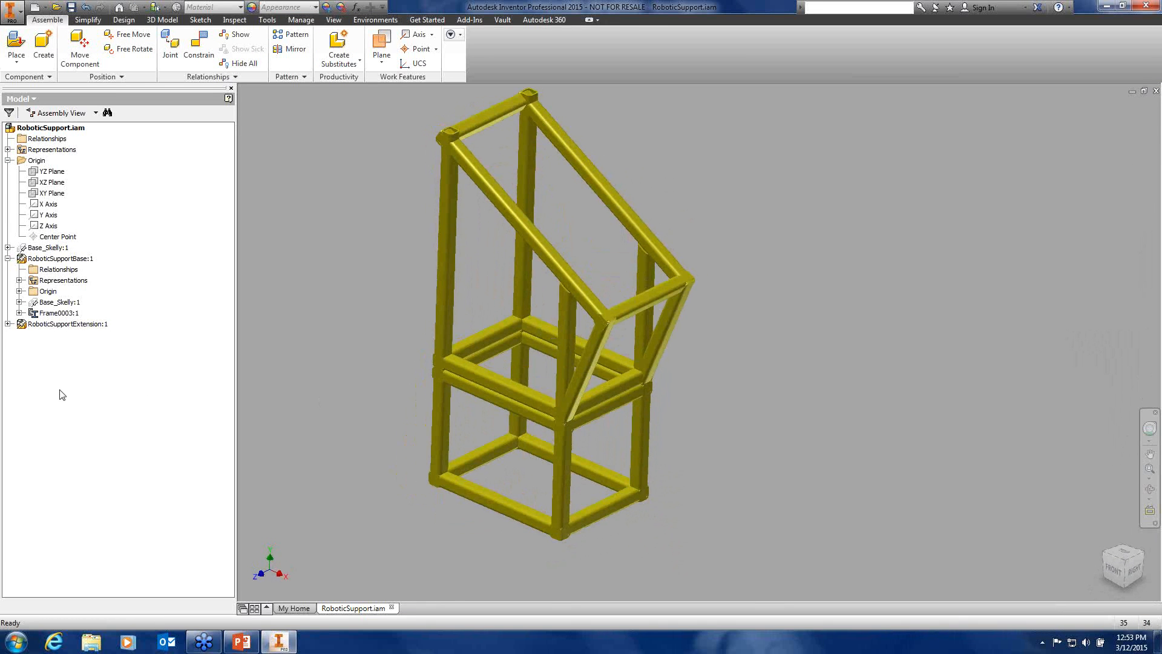
left_click(55, 326)
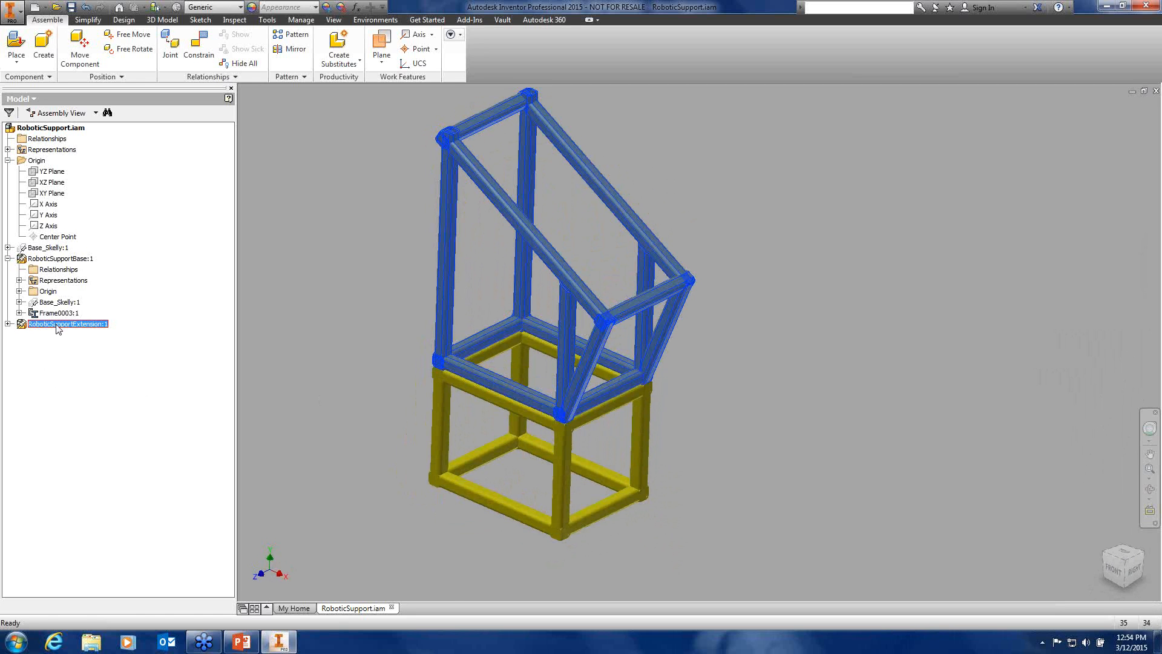
Edit Frame0001 in place and hide braces 00000037 and 00000038 in the design view representation
left_click(8, 324)
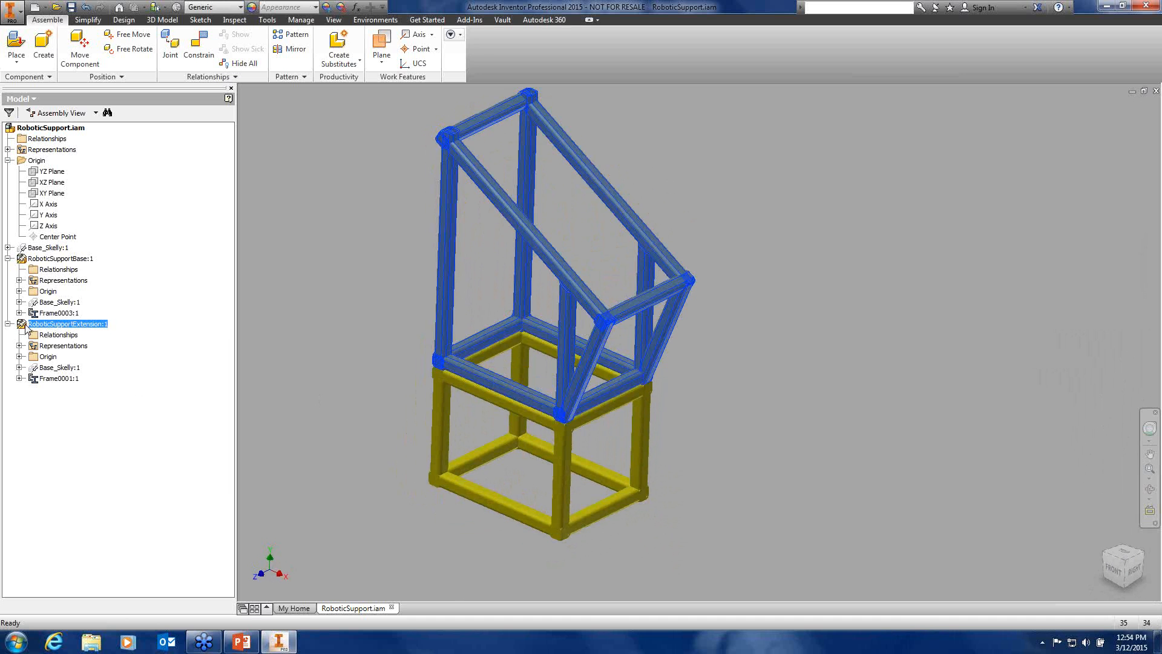
left_click(19, 379)
left_click(42, 378)
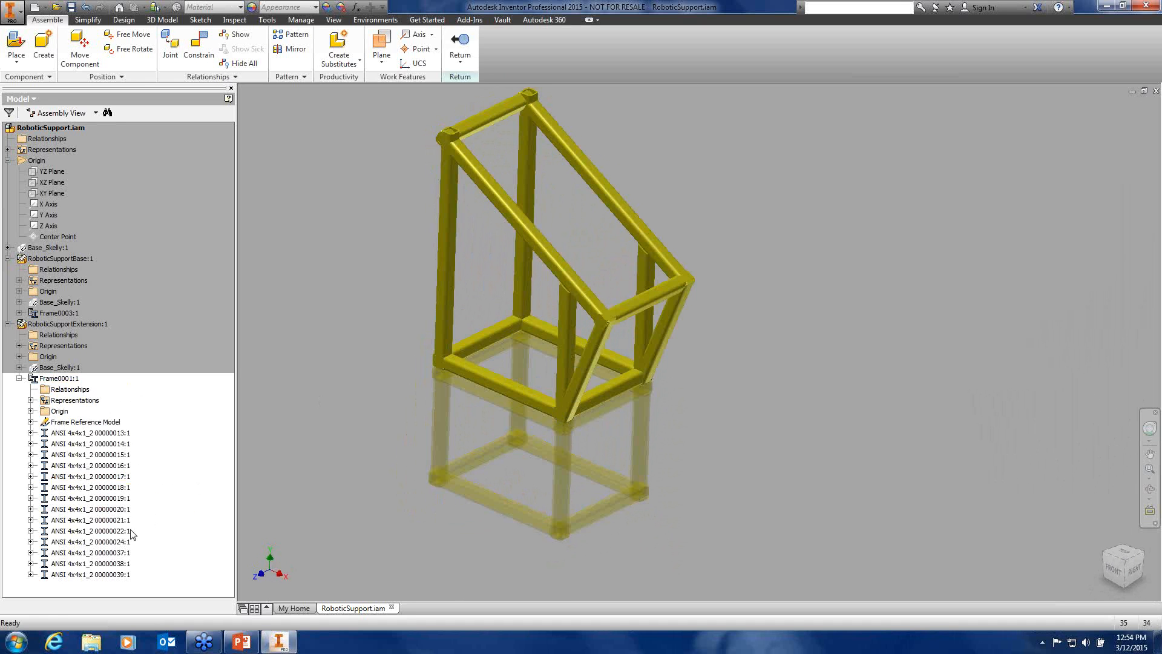
left_click(115, 567)
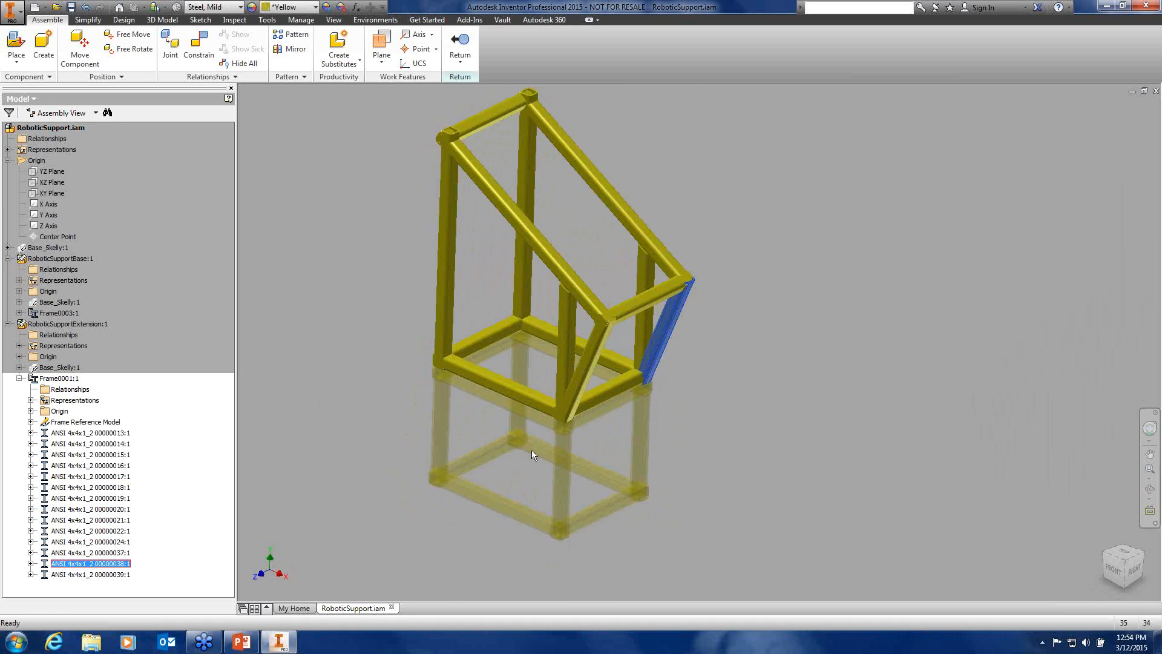
left_click(592, 351, "ctrl")
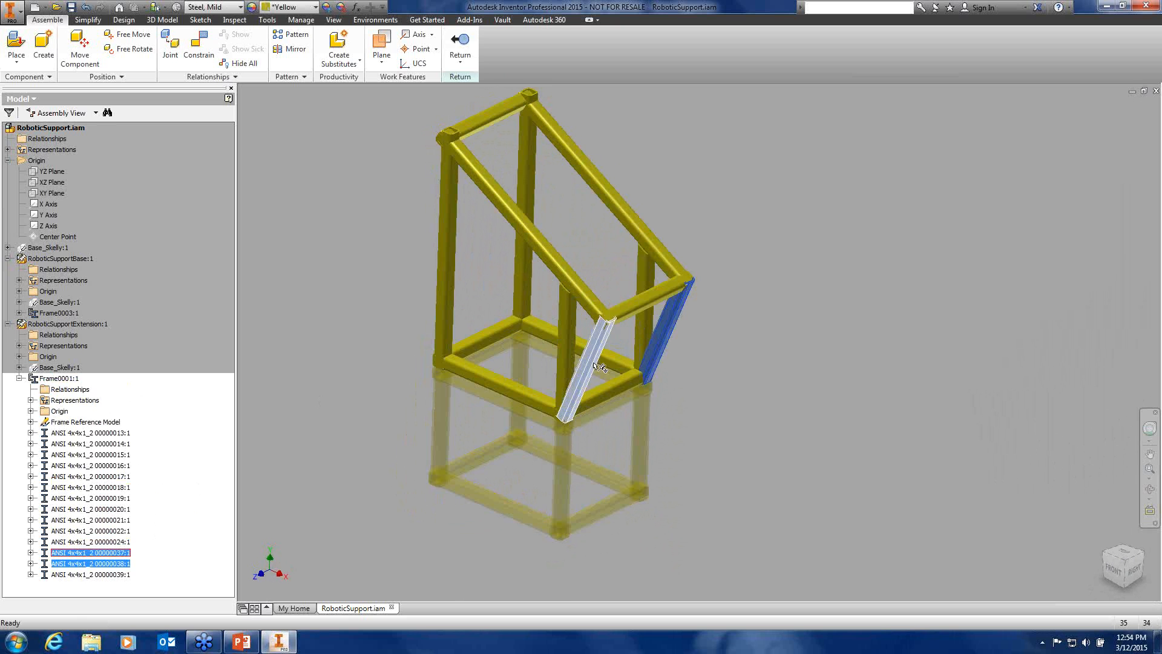
right_click(114, 555)
left_click(129, 567)
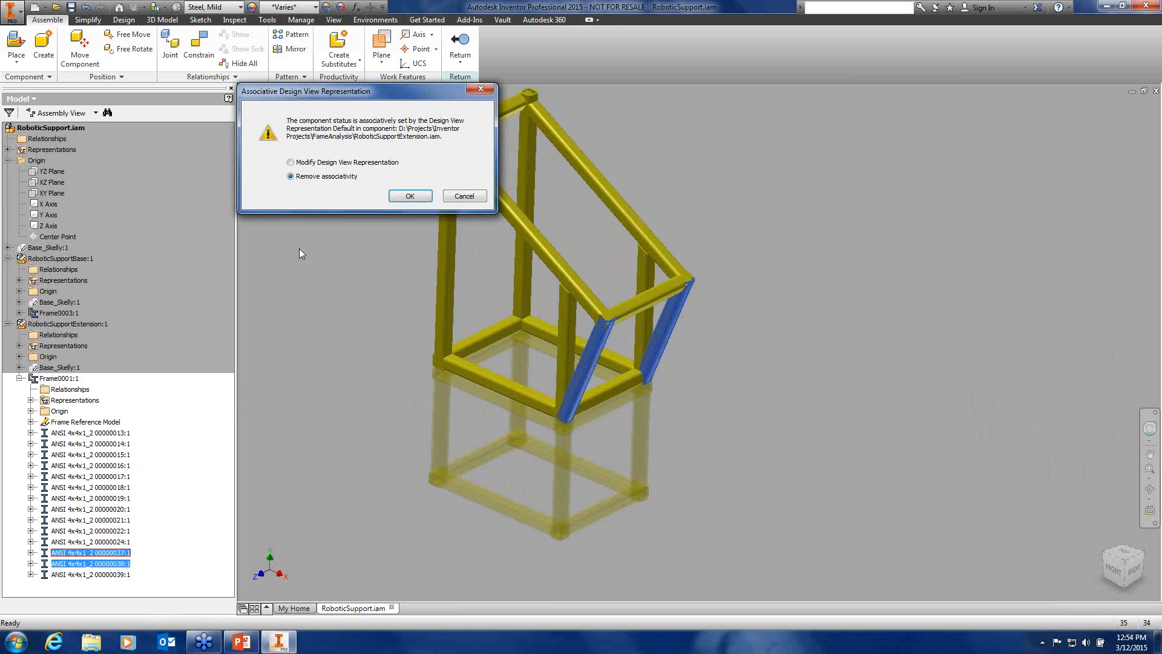
left_click(340, 163)
left_click(396, 196)
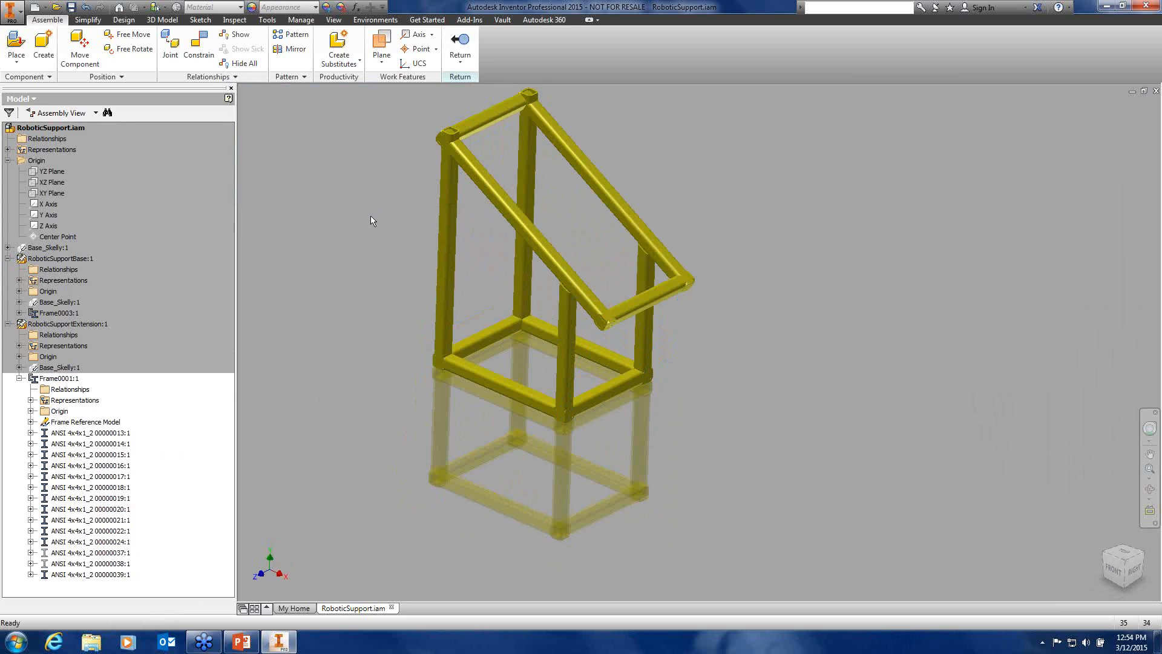
left_click(460, 42)
scroll(383, 200, "down", 3)
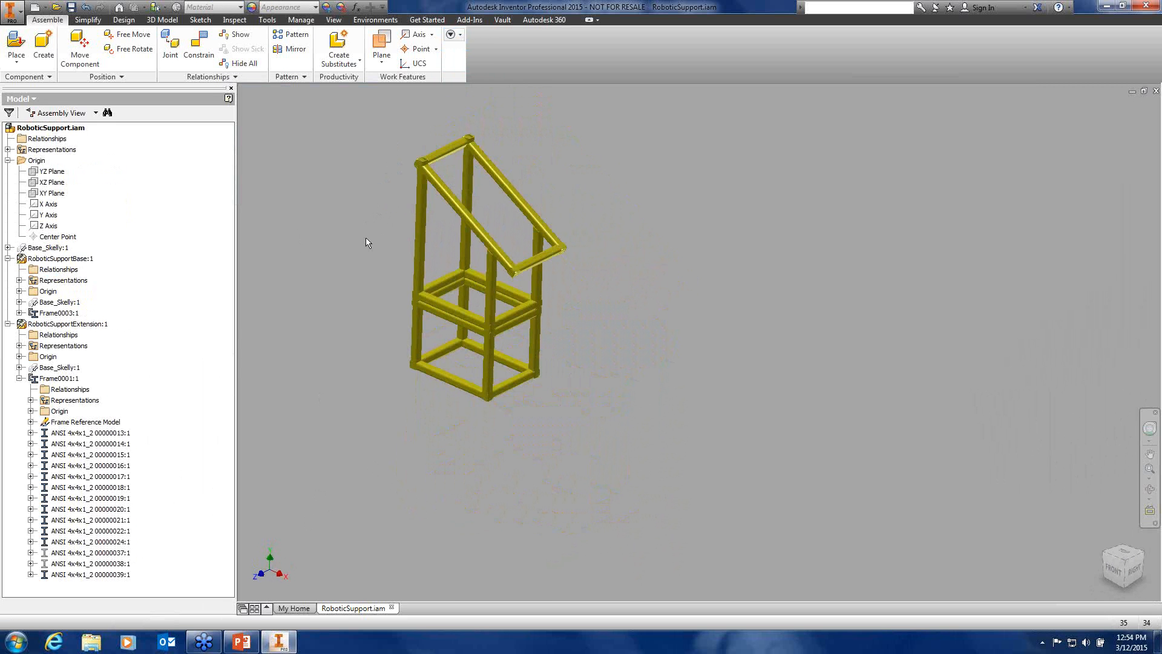
middle_click_drag(500, 313, 442, 292)
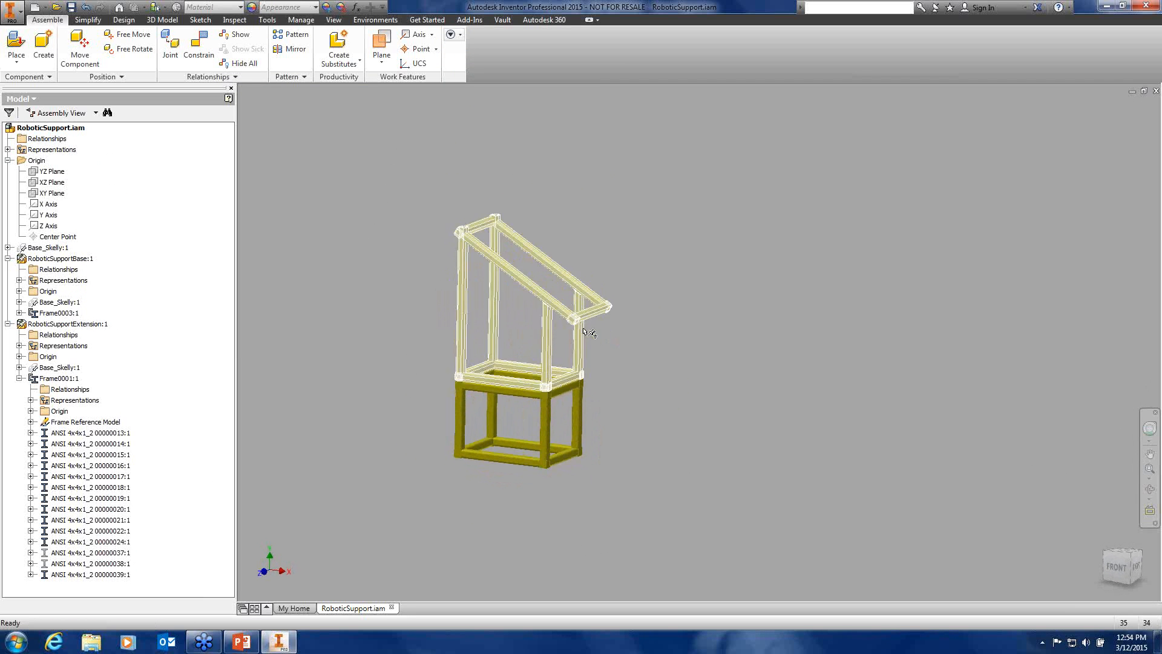
scroll(609, 322, "up", 3)
middle_click_drag(608, 324, 715, 364)
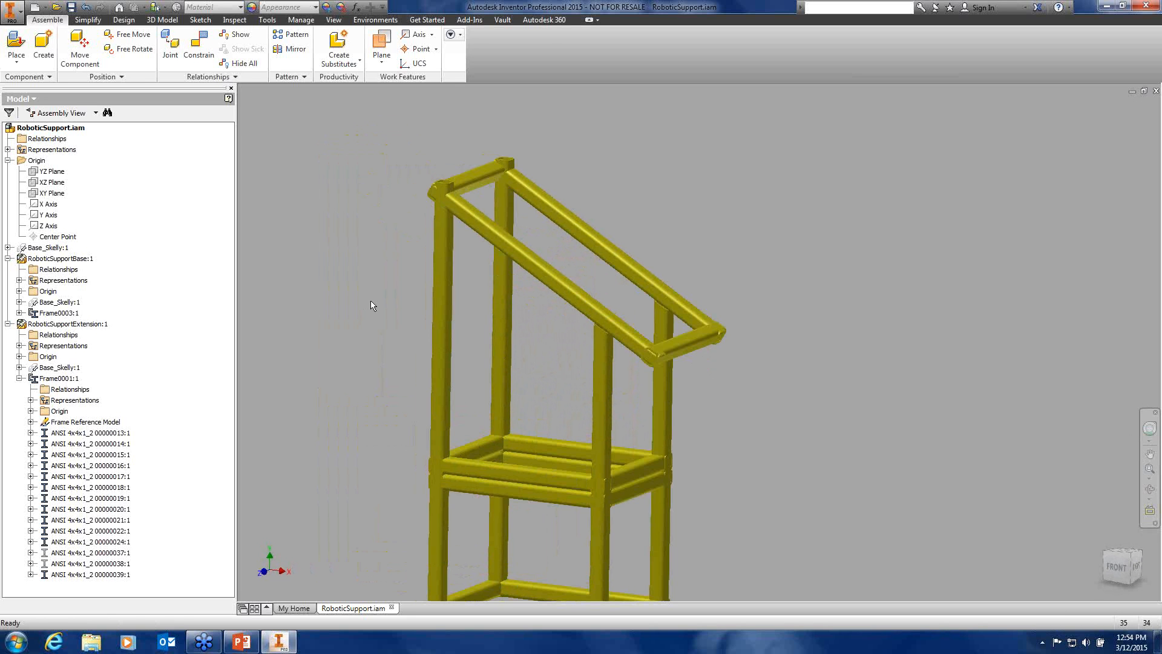
left_click(124, 20)
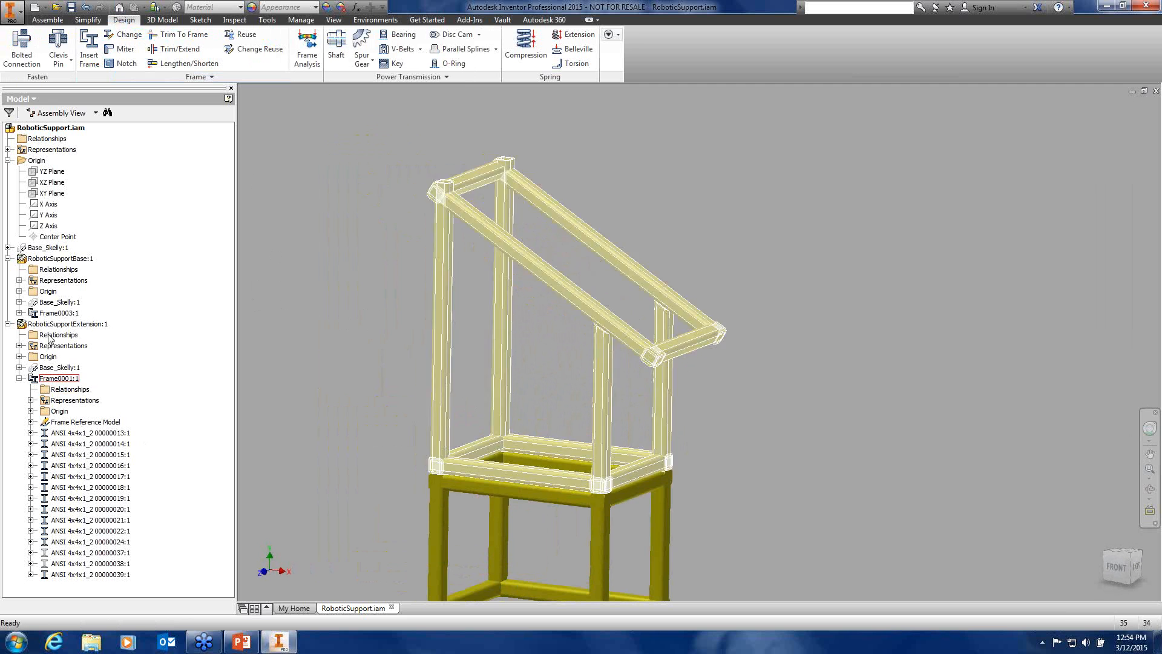
double_click(49, 330)
double_click(50, 129)
Open RoboticSupportExtension:1 as its own document, orbit it, and reach Base_Skelly:1's visibility option
right_click(60, 325)
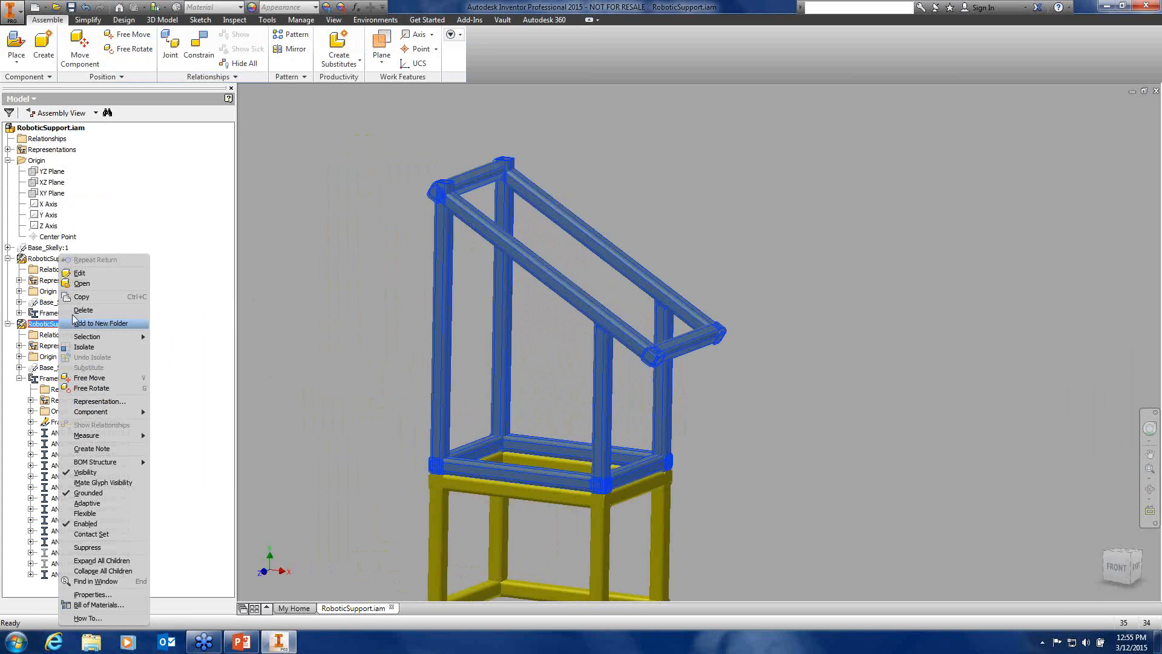
left_click(79, 284)
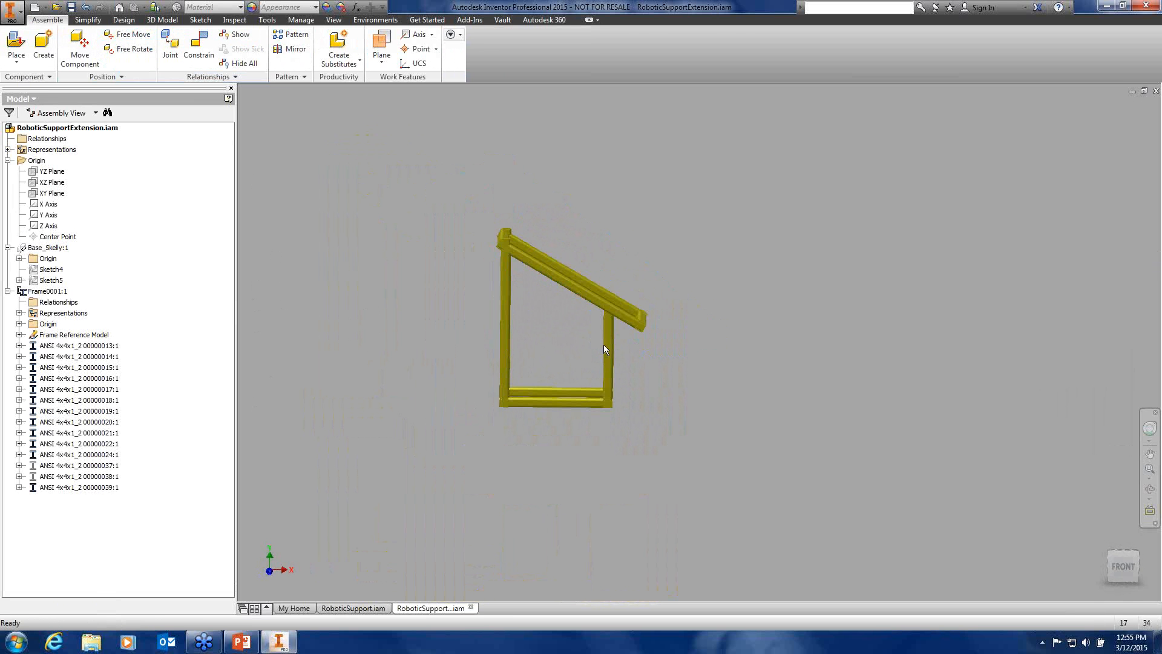
middle_click_drag(654, 358, 594, 369, "shift")
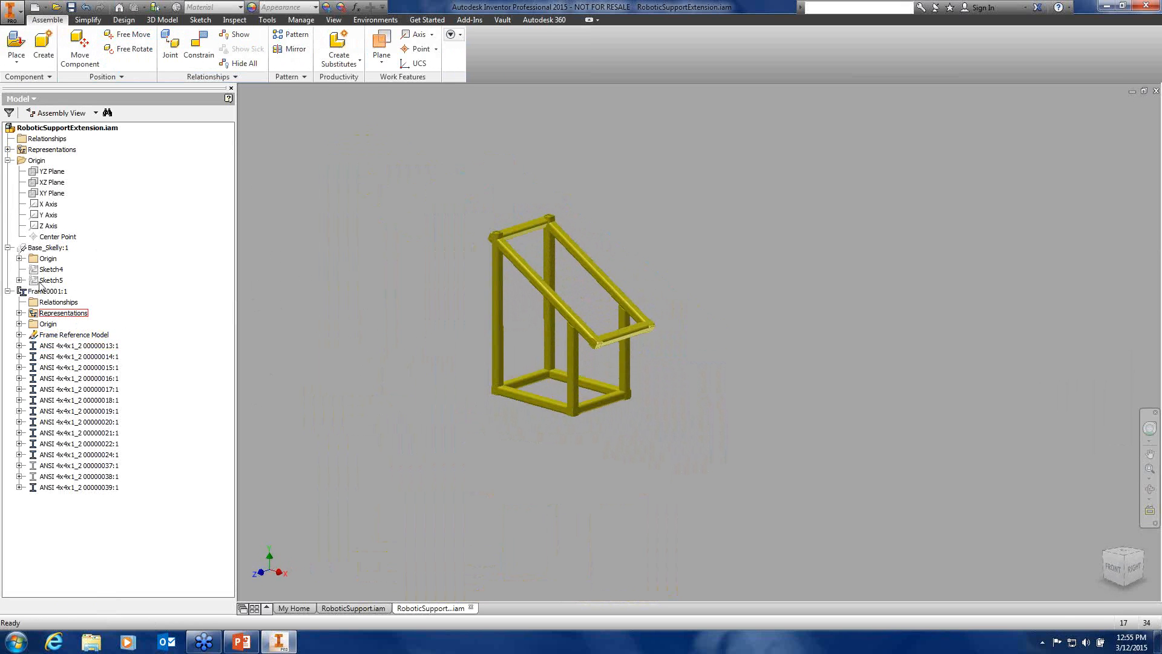
right_click(42, 253)
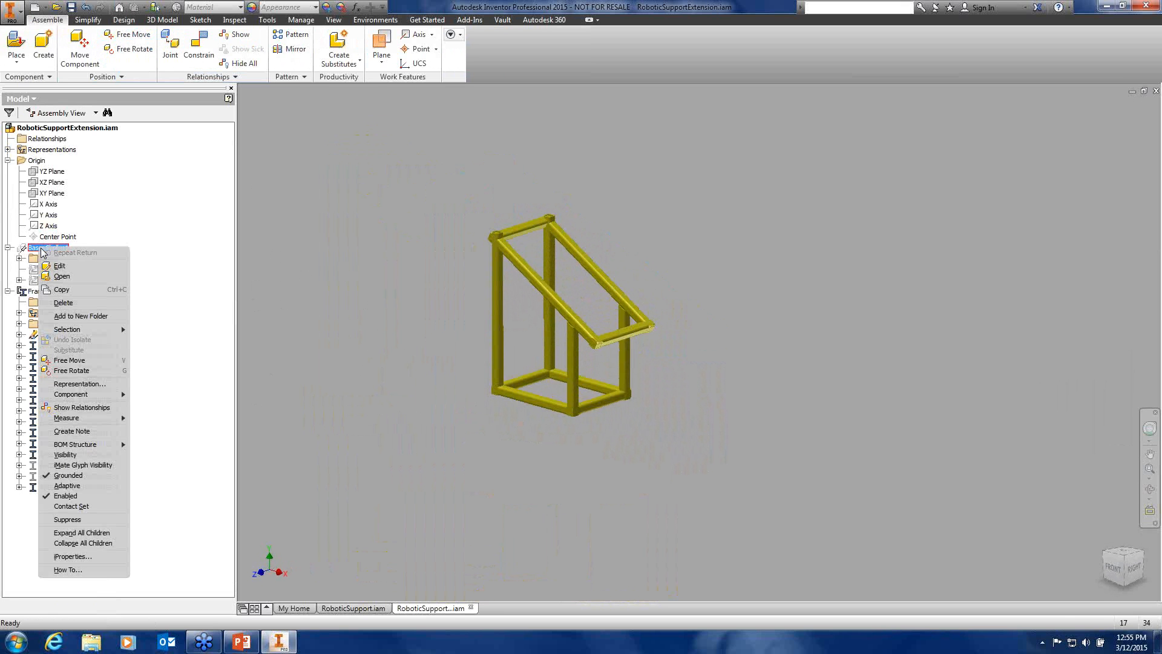
left_click(104, 457)
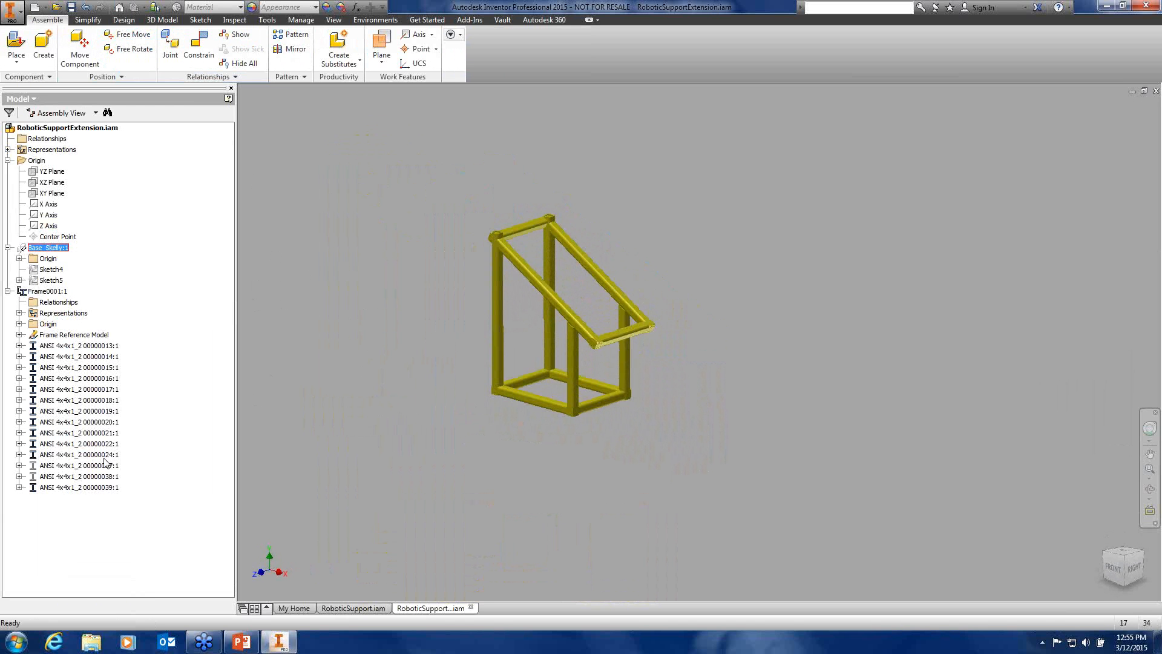
scroll(551, 316, "up", 5)
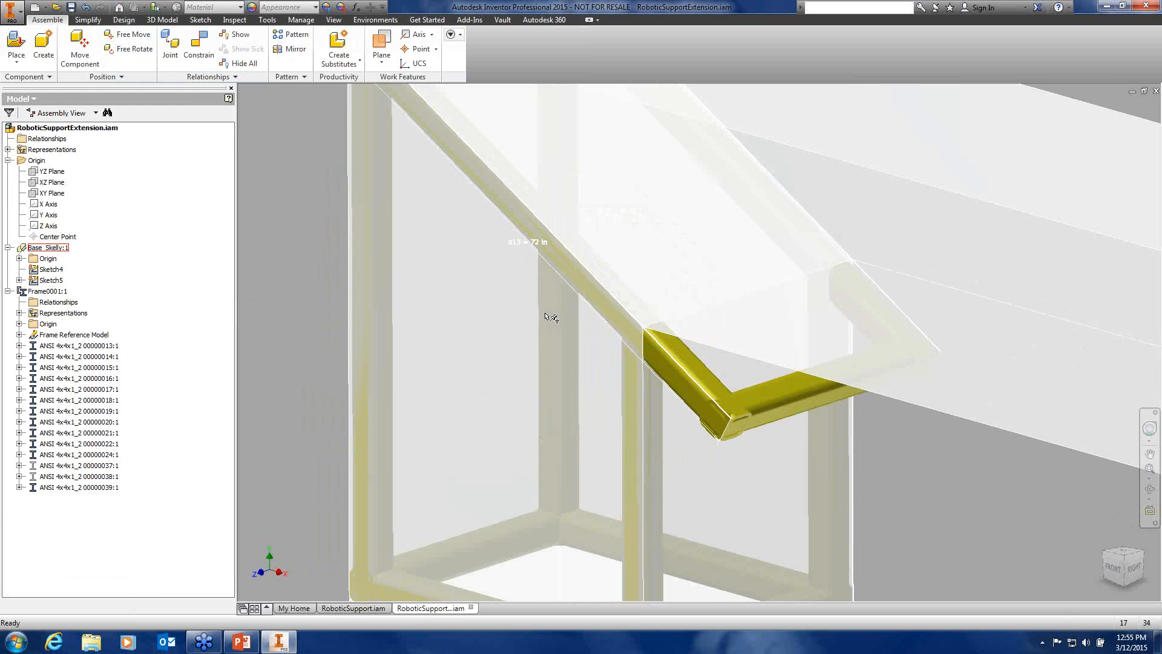
scroll(524, 270, "down", 5)
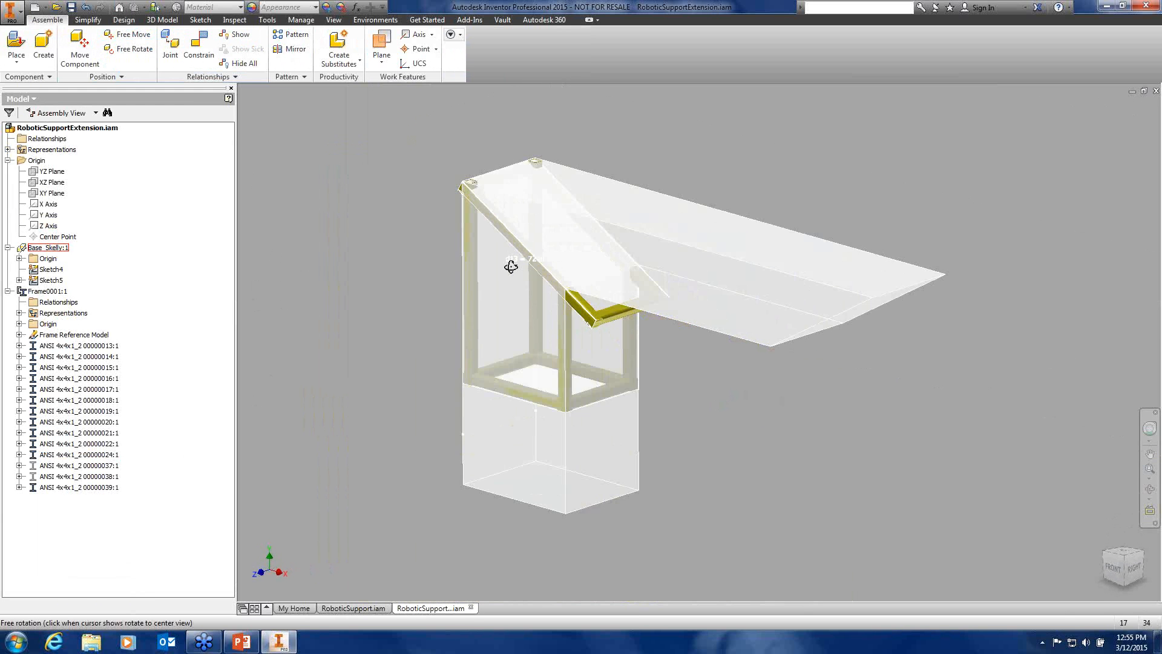
mouse_move(512, 267)
middle_mouse_down("shift")
mouse_move(596, 269)
mouse_move(593, 279)
mouse_move(554, 259)
mouse_move(574, 244)
mouse_move(494, 255)
mouse_move(651, 267)
mouse_move(523, 264)
middle_mouse_up("shift")
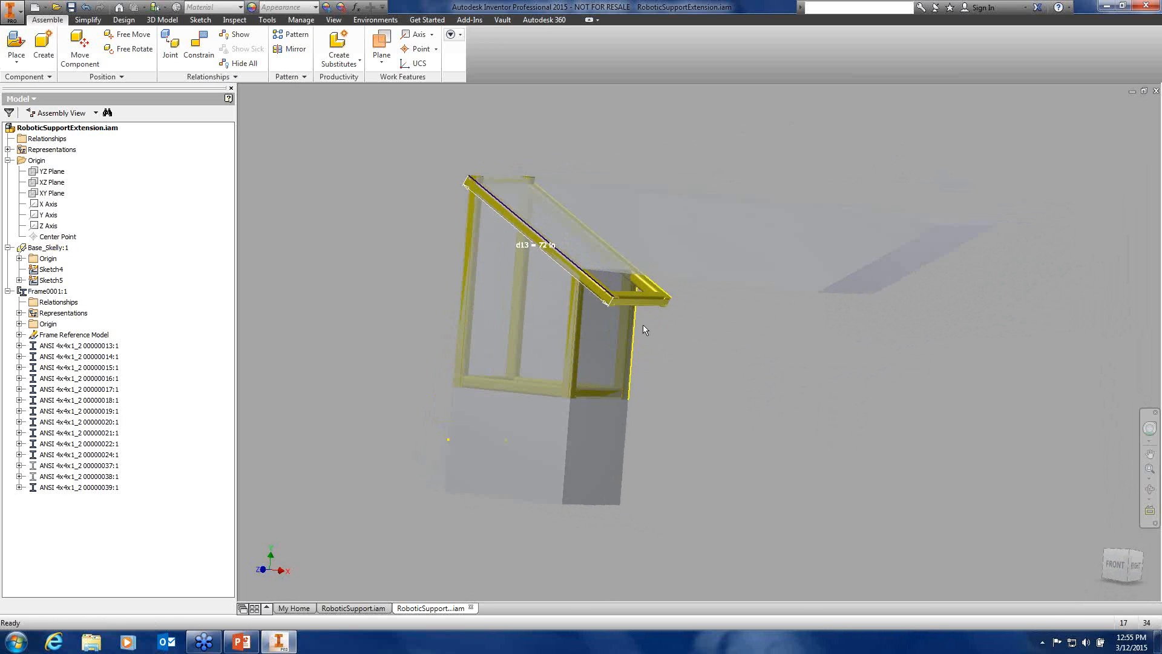
scroll(645, 319, "up", 5)
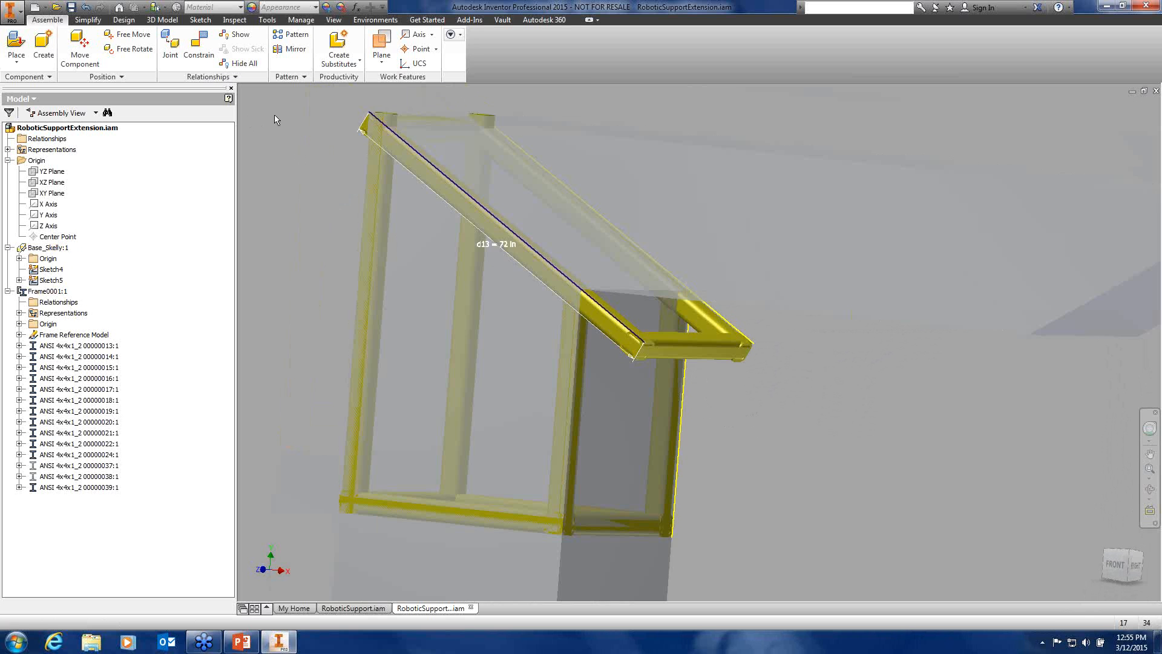
middle_click_drag(326, 147, 325, 174)
scroll(325, 173, "up", 3)
scroll(313, 162, "up", 1)
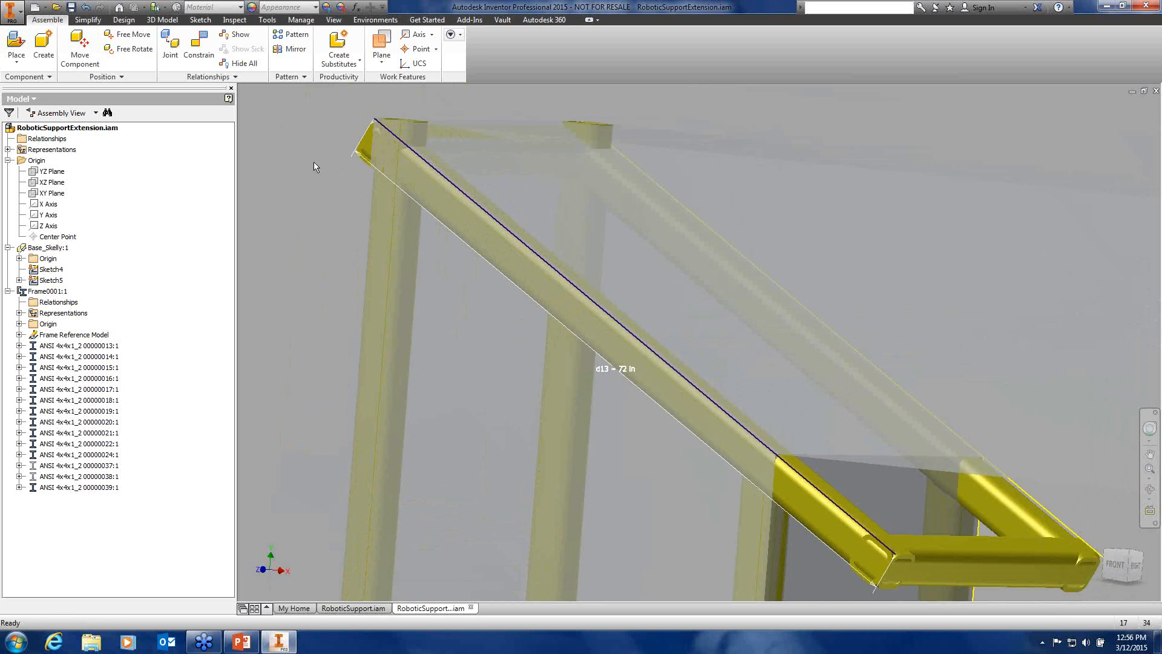
Close the RoboticSupportExtension document and answer the Save prompt to return to RoboticSupport.iam
scroll(565, 316, "up", 8)
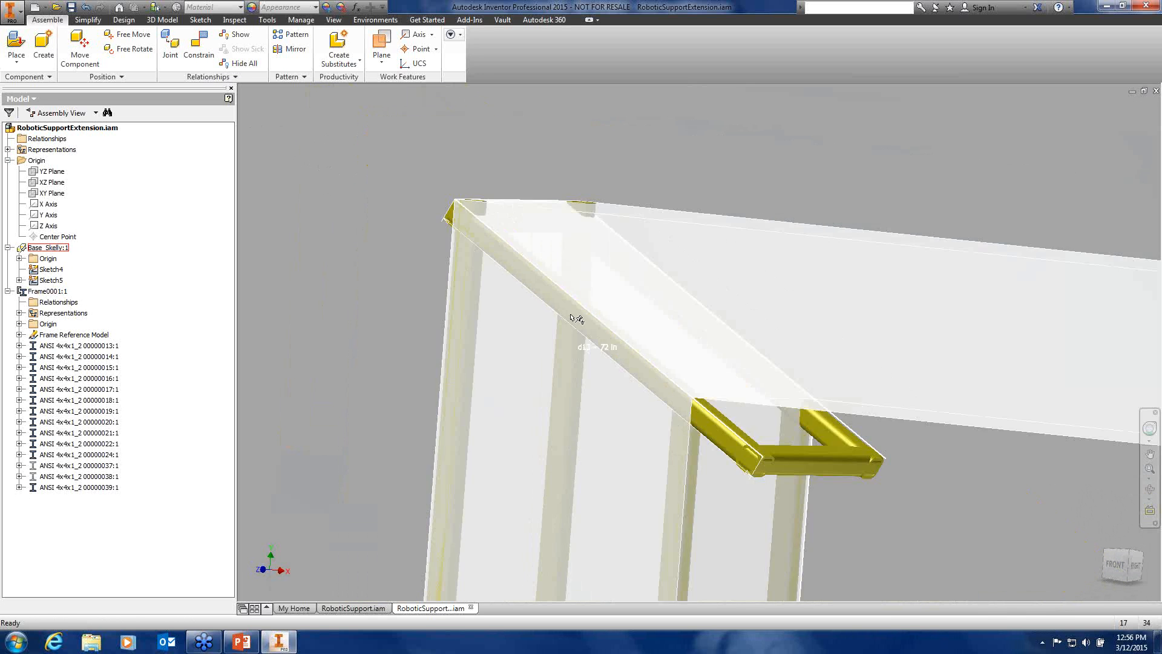
mouse_move(817, 426)
middle_mouse_down("shift")
mouse_move(732, 402)
mouse_move(668, 405)
mouse_move(627, 317)
mouse_move(714, 384)
mouse_move(732, 369)
mouse_move(712, 396)
mouse_move(799, 418)
mouse_move(769, 409)
mouse_move(781, 403)
mouse_move(813, 424)
middle_mouse_up("shift")
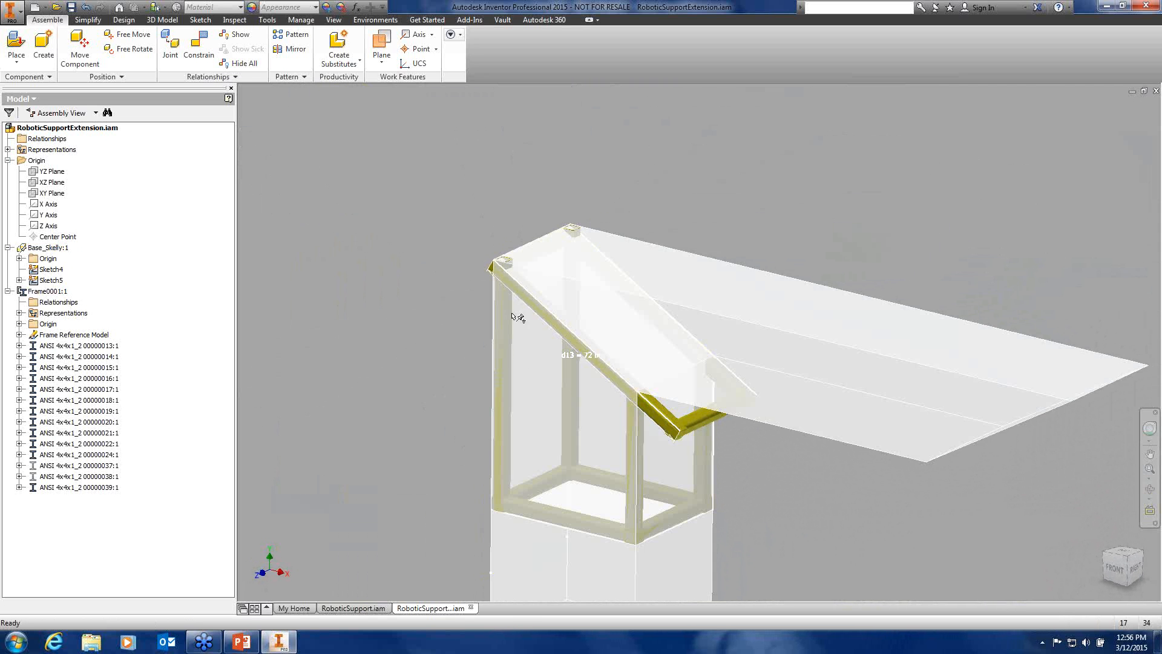
scroll(543, 319, "up", 3)
scroll(538, 318, "up", 2)
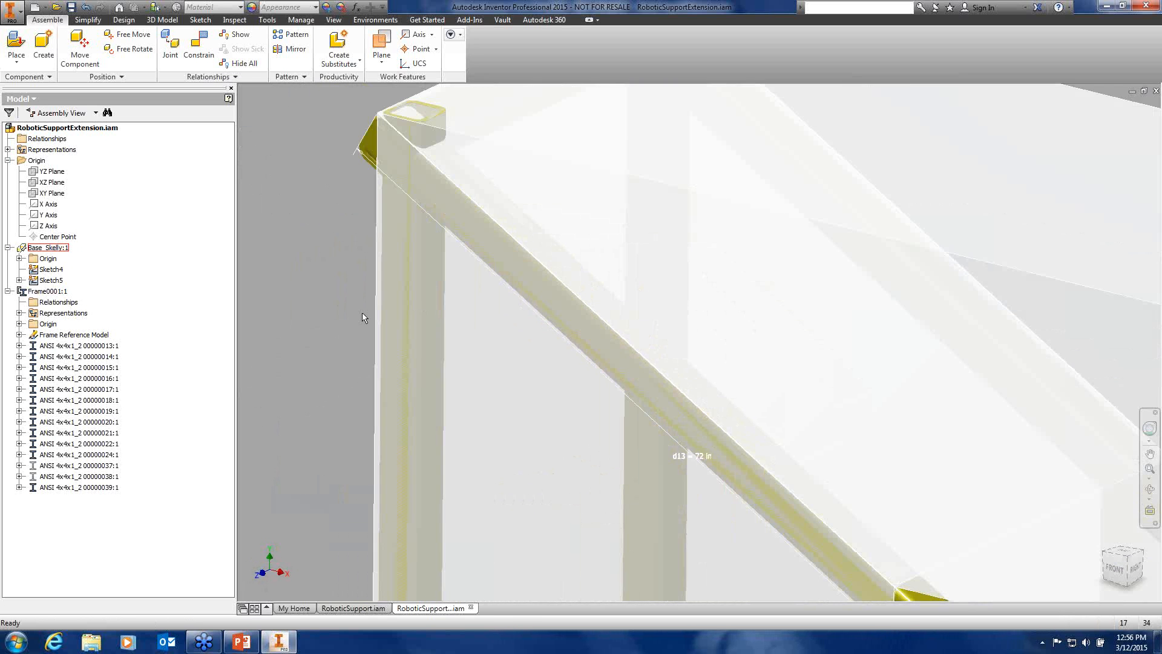
scroll(340, 309, "down", 2)
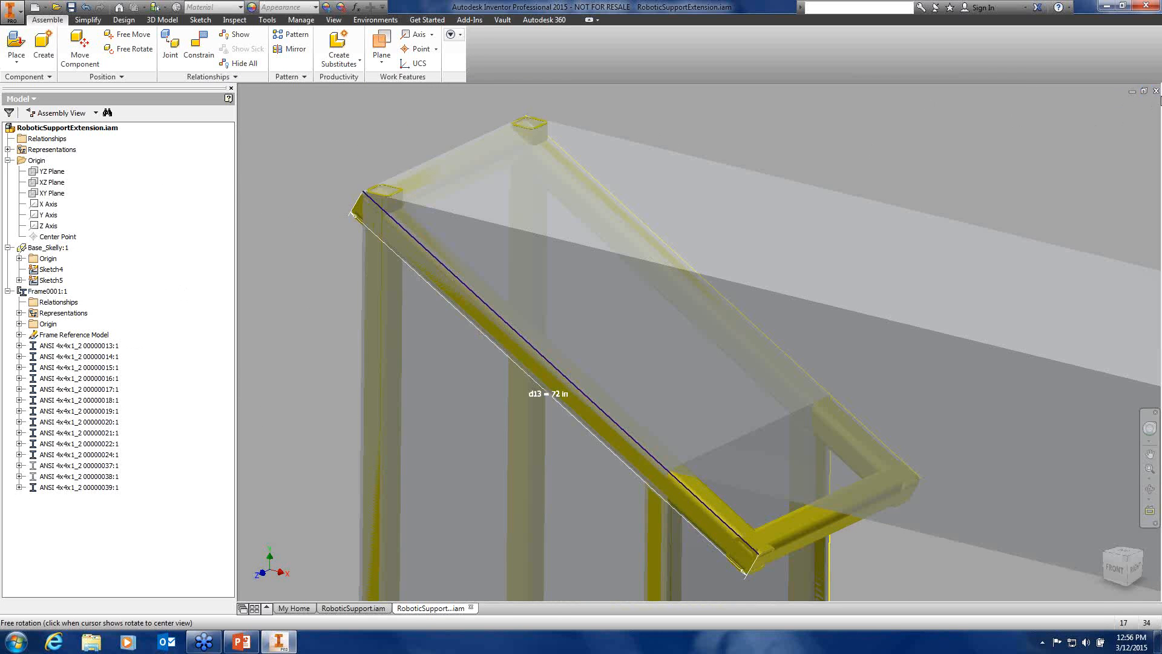
left_click(1156, 91)
left_click(573, 349)
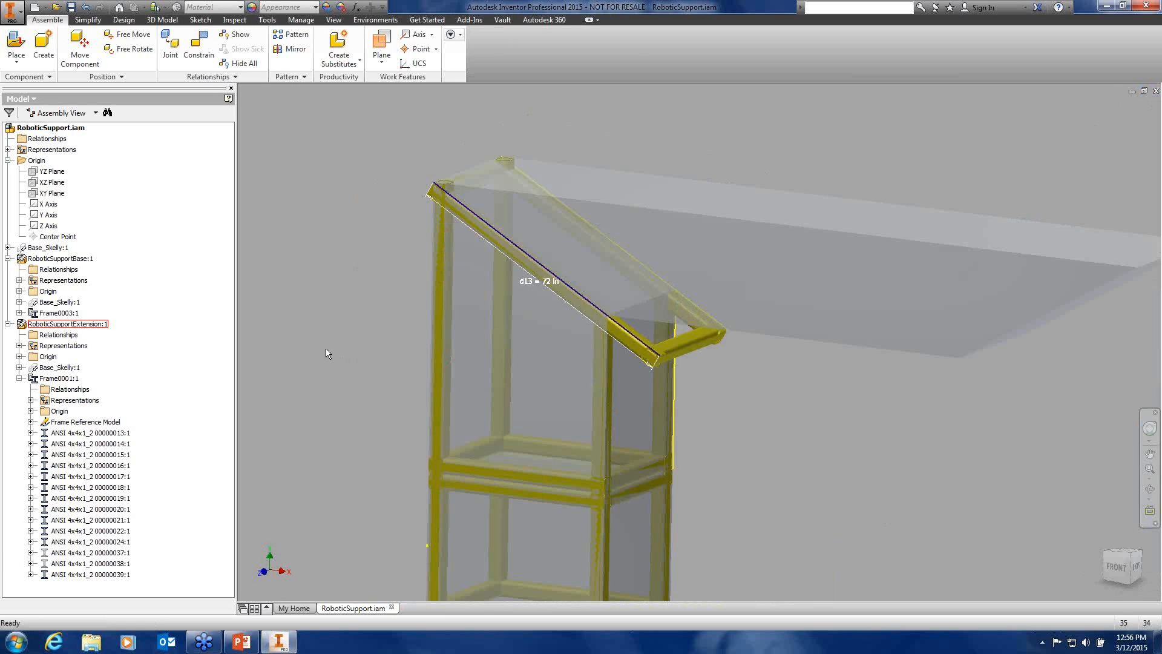
Turn off Base_Skelly:1 visibility in the design view representation, leaving only the square-tube frame
scroll(321, 342, "up", 2)
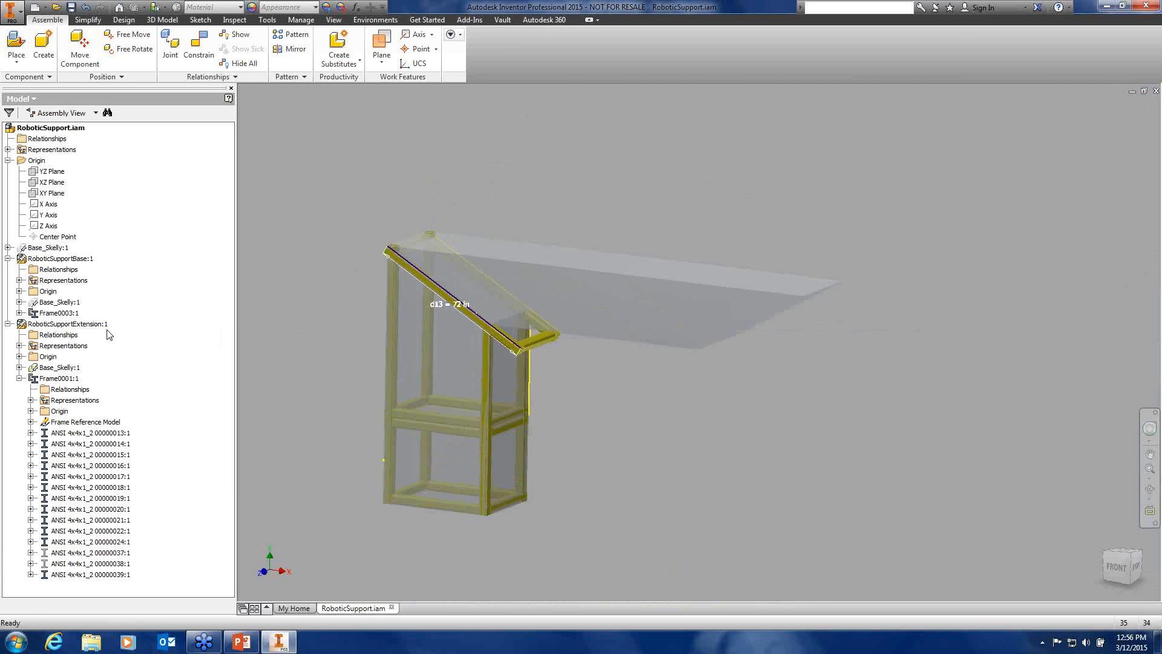
right_click(43, 370)
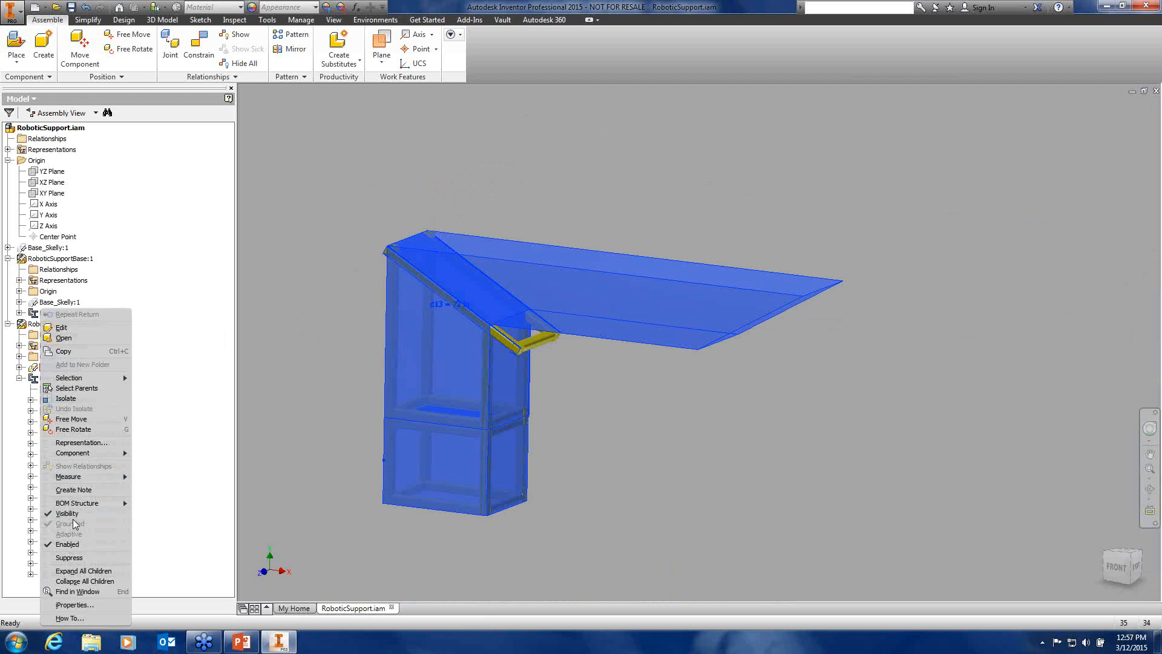
left_click(68, 513)
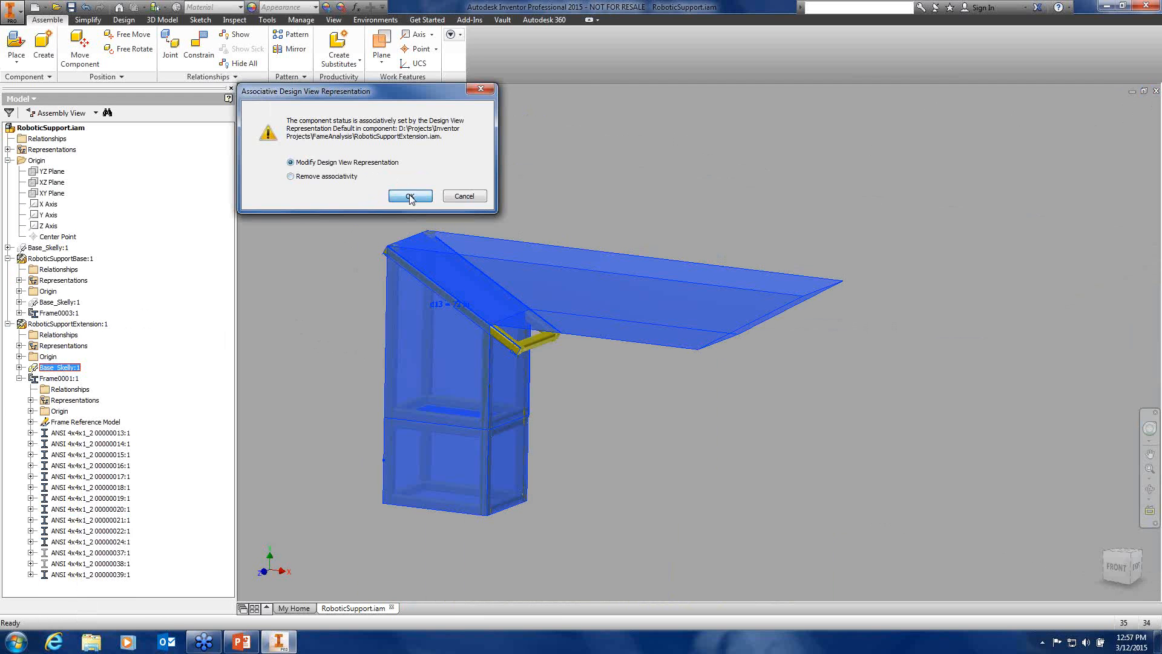
left_click(410, 197)
middle_click_drag(341, 288, 446, 313, "shift")
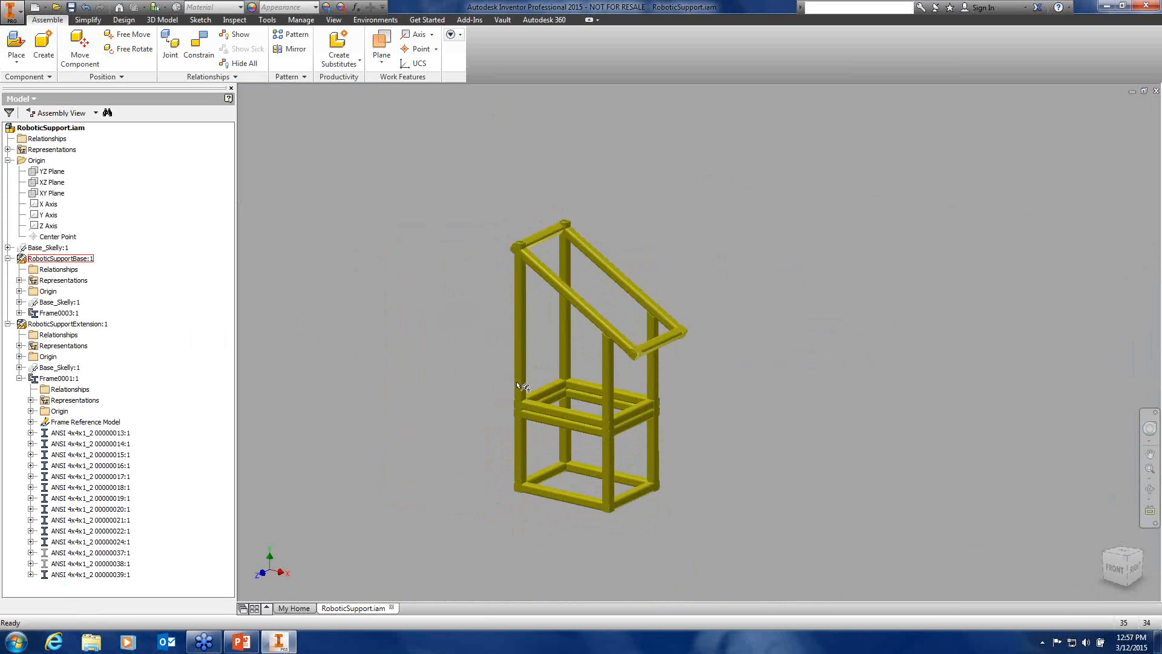
Bring up the Design ribbon with the frame and power transmission tools
middle_click_drag(451, 347, 415, 334)
scroll(423, 334, "down", 5)
scroll(424, 334, "up", 4)
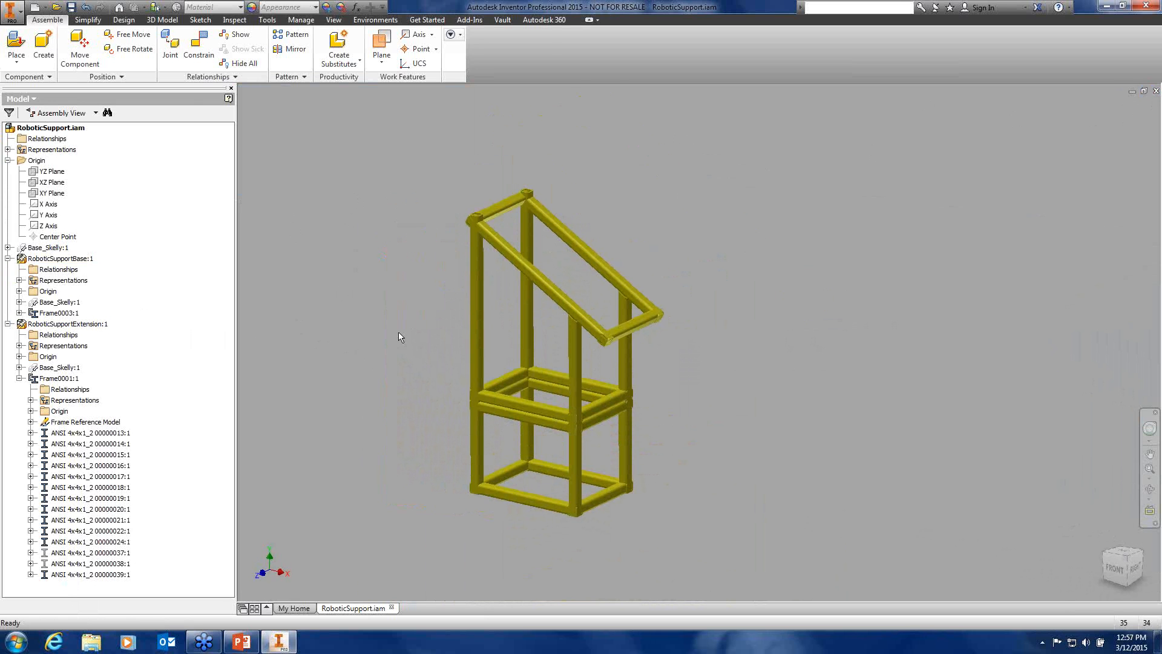
left_click(124, 19)
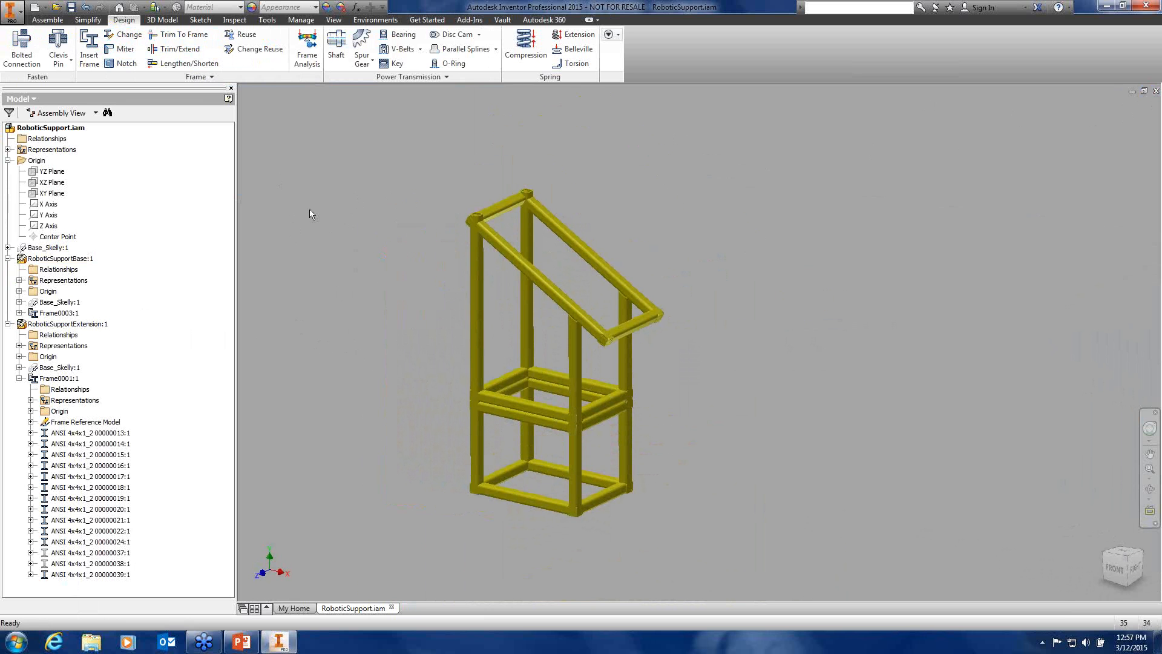
Enter the Frame Analysis environment, leaving and re-entering it once
left_click(305, 51)
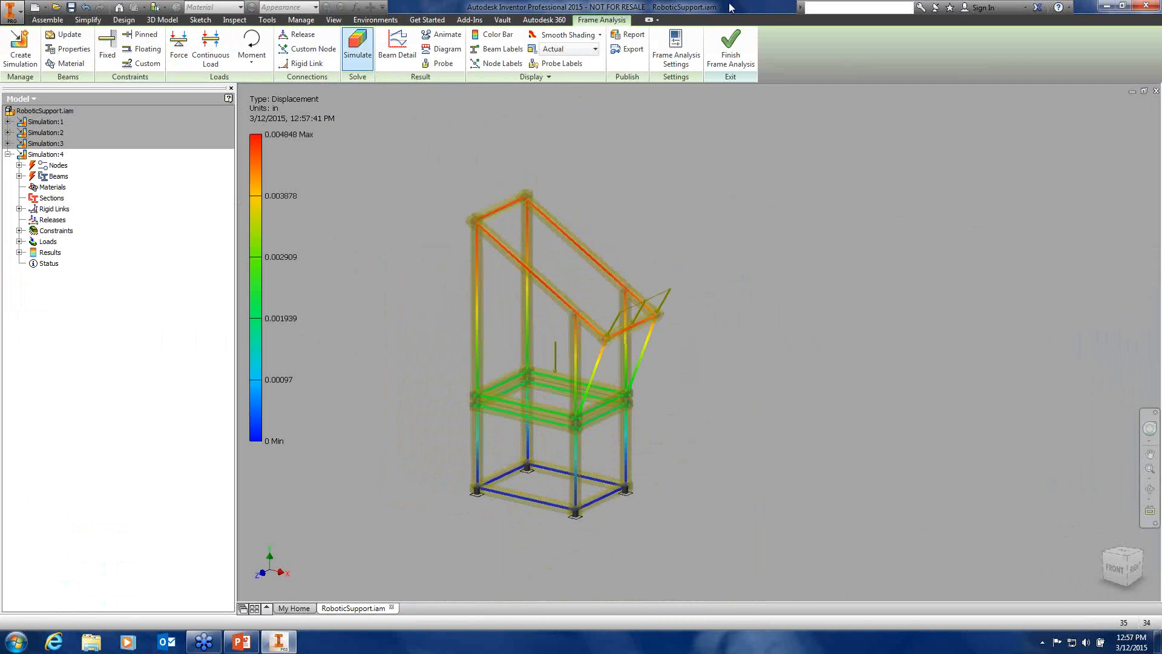
left_click(731, 48)
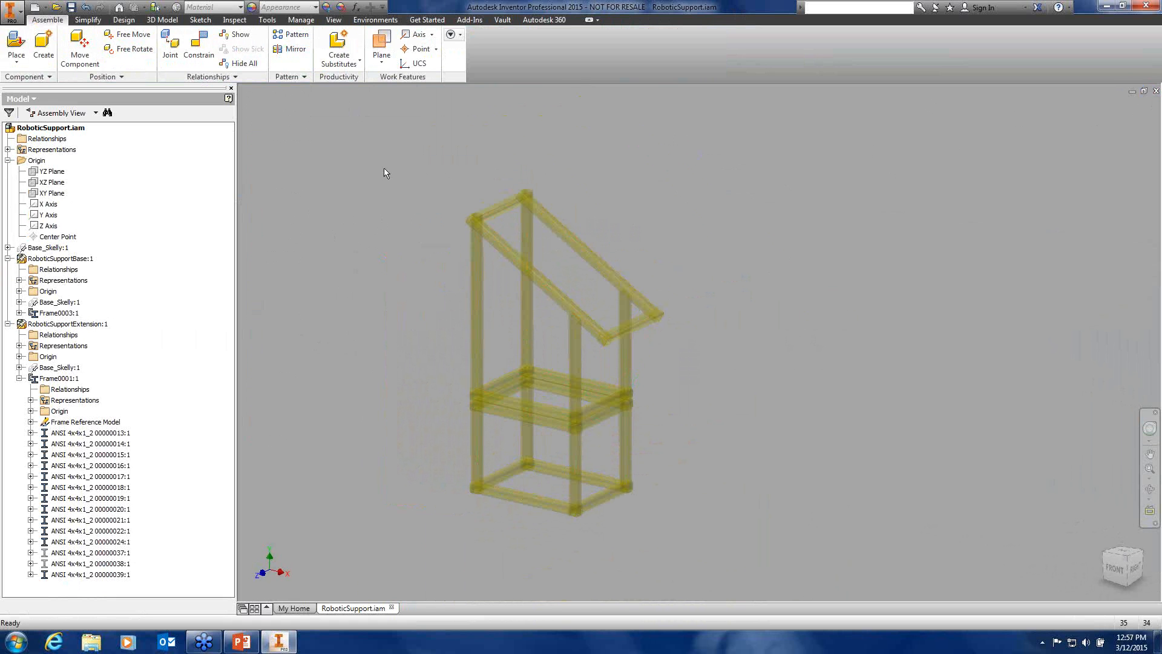
left_click(124, 19)
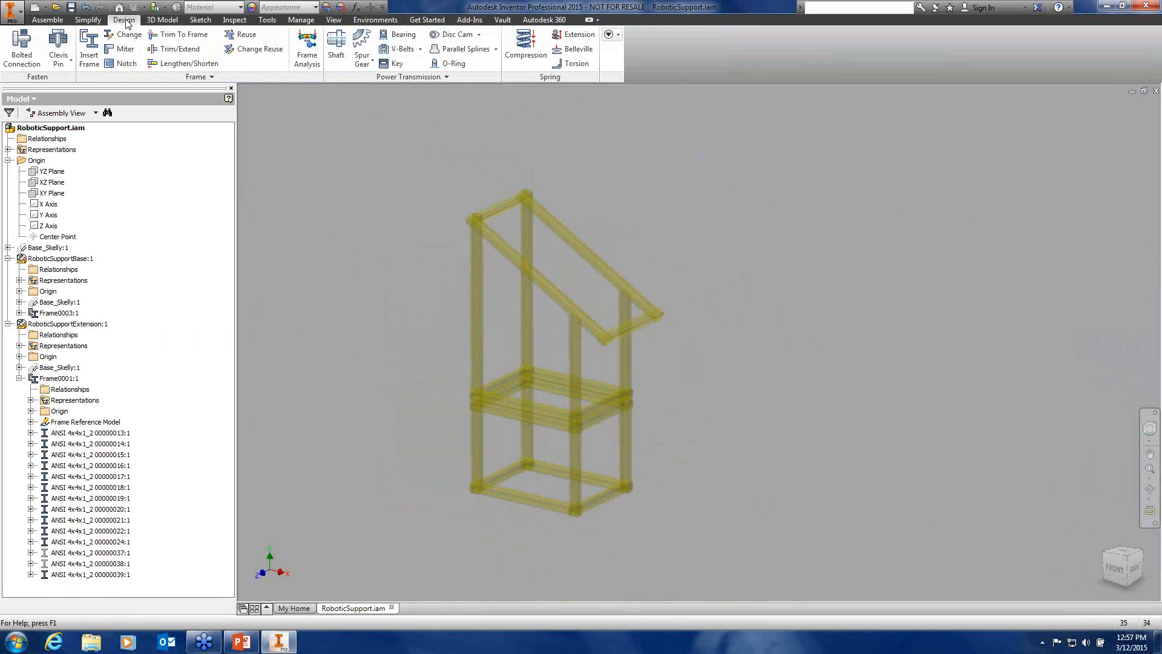
left_click(307, 49)
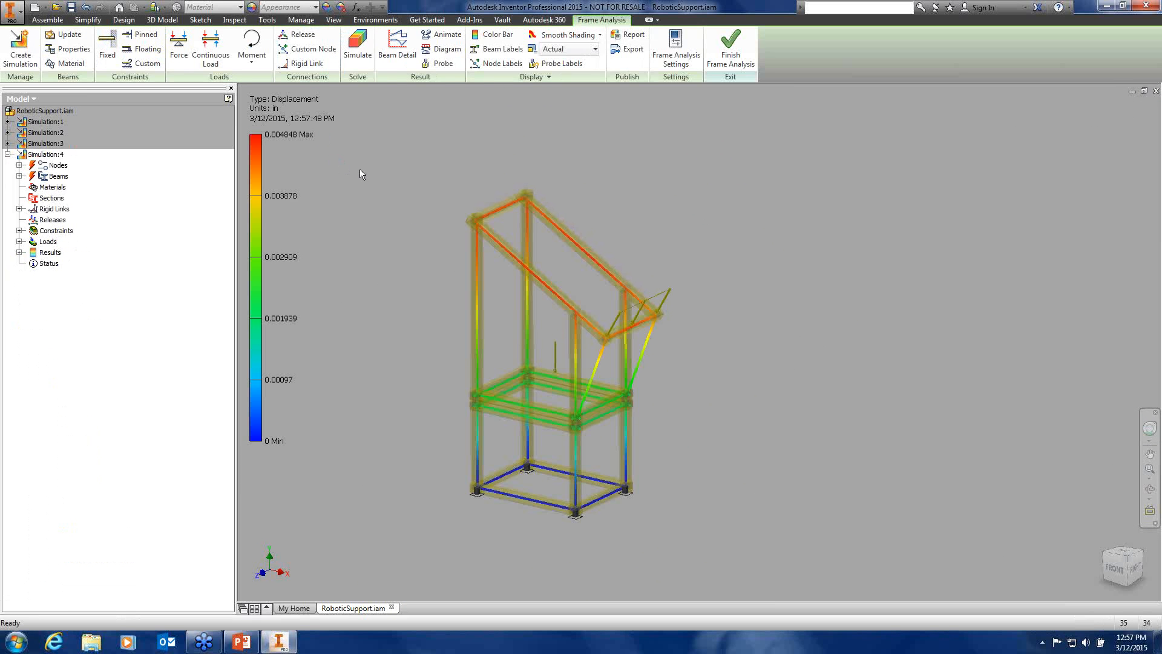
Create a new static analysis simulation named Simulation:5
left_click(18, 48)
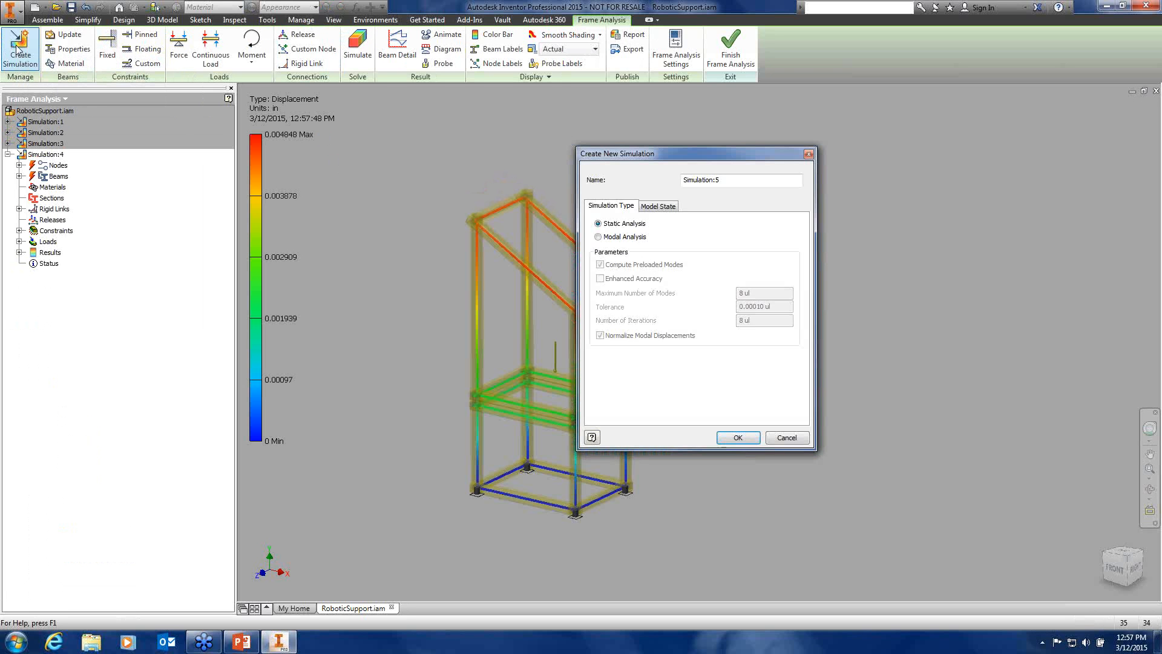
left_click_drag(642, 160, 509, 158)
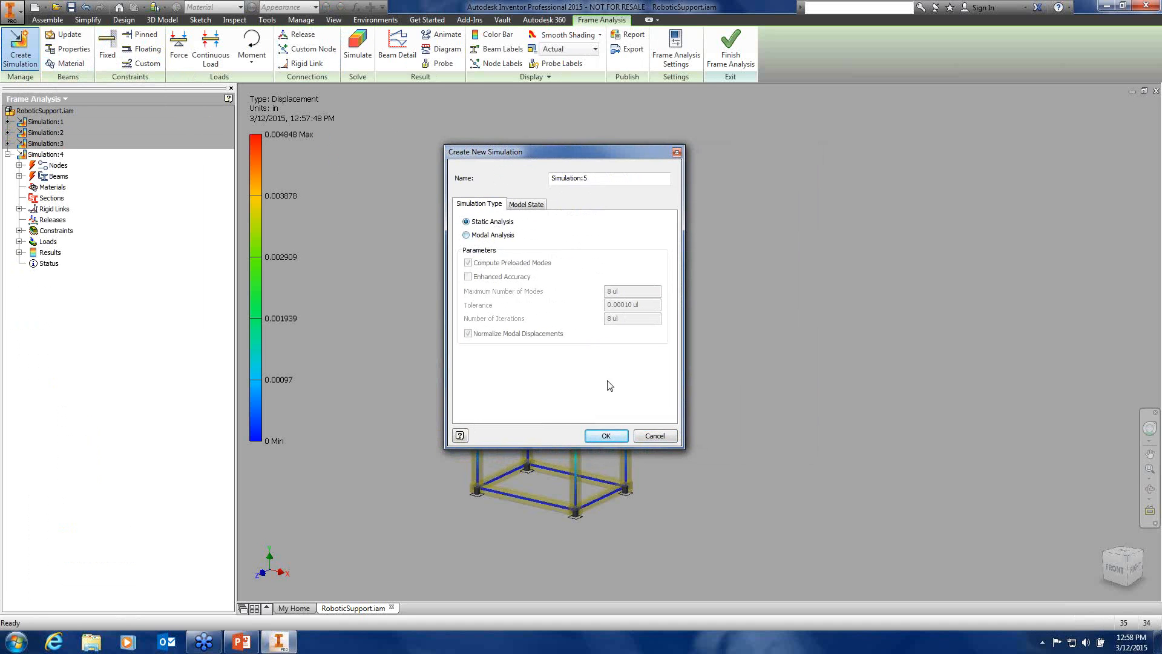
left_click(615, 438)
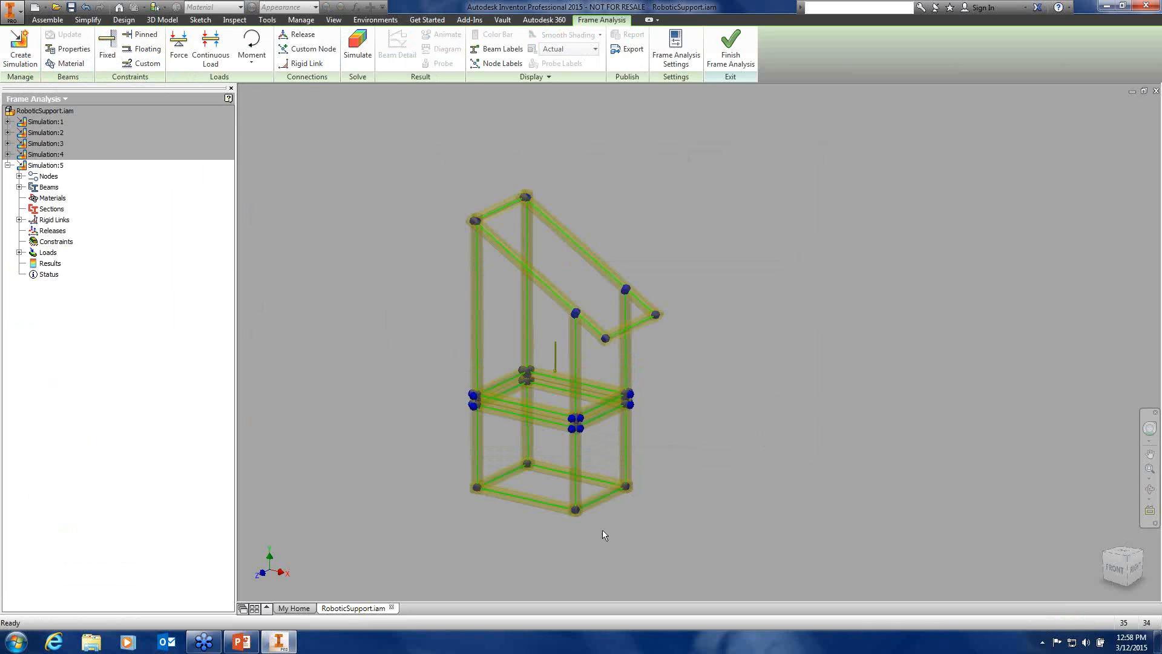
scroll(590, 518, "down", 5)
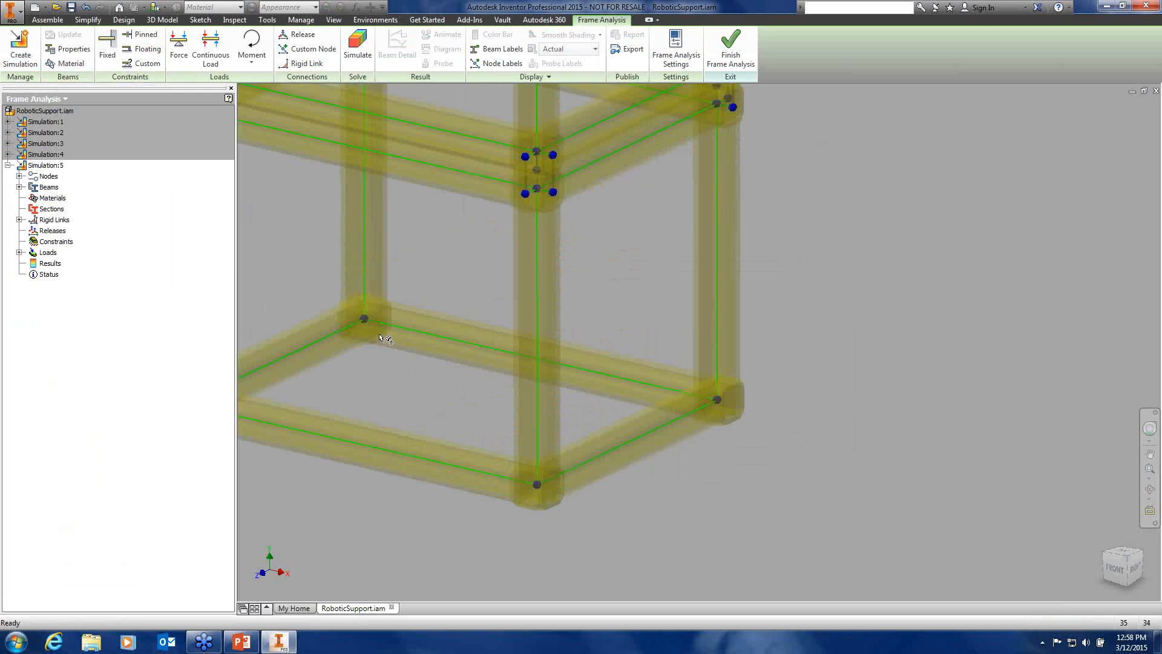
middle_click_drag(364, 381, 558, 402)
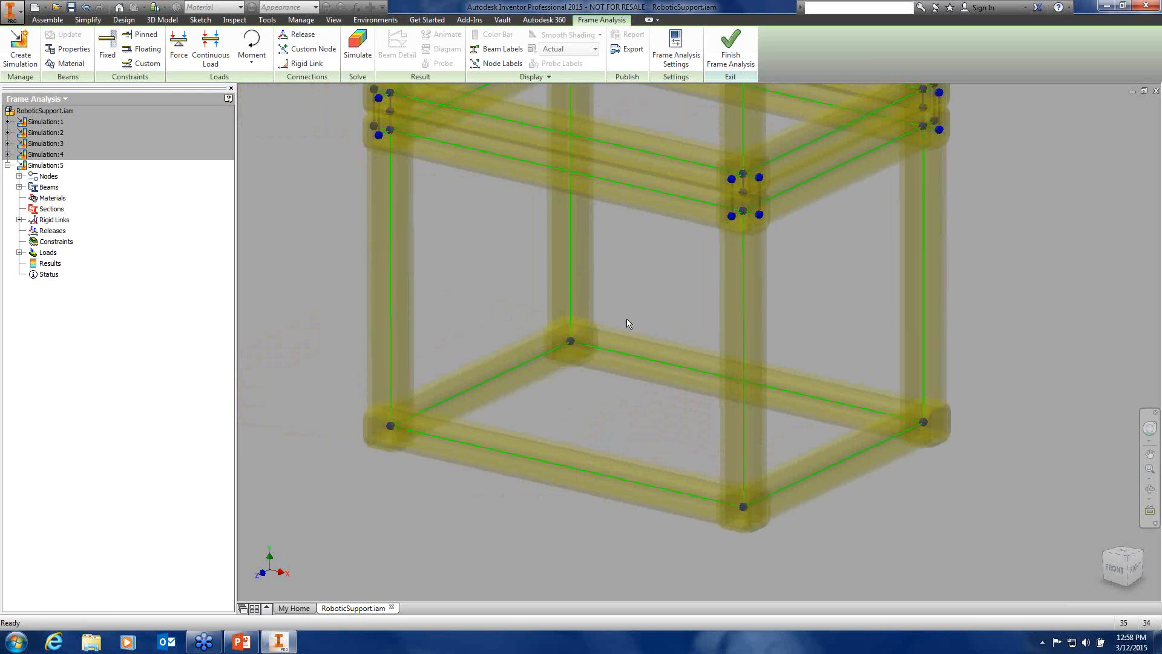
scroll(642, 271, "up", 3)
mouse_move(596, 254)
middle_mouse_down("shift")
mouse_move(583, 252)
mouse_move(612, 260)
mouse_move(604, 271)
middle_mouse_up("shift")
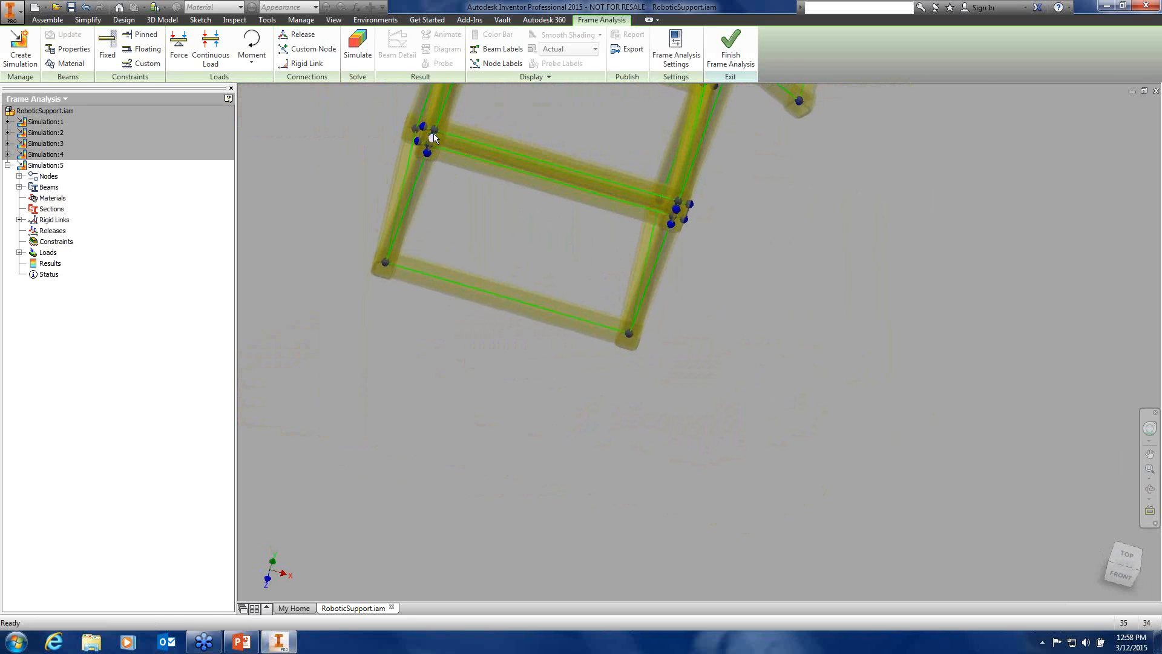
scroll(435, 124, "down", 5)
middle_click_drag(518, 190, 532, 190, "shift")
middle_click_drag(531, 191, 642, 325)
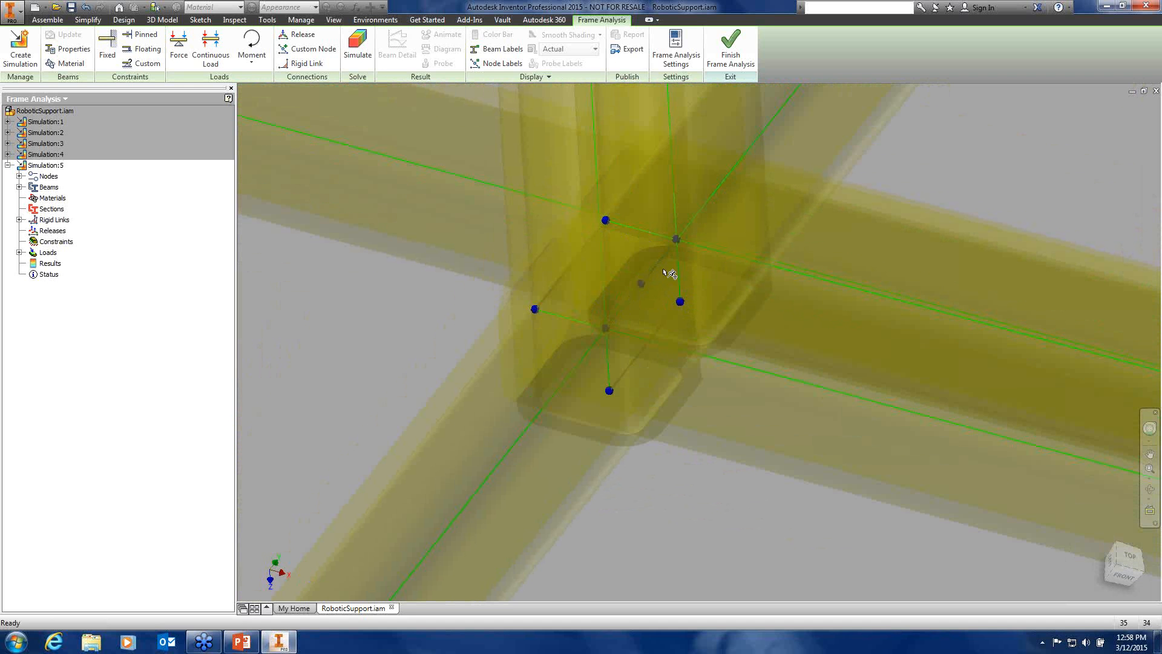
scroll(792, 326, "up", 3)
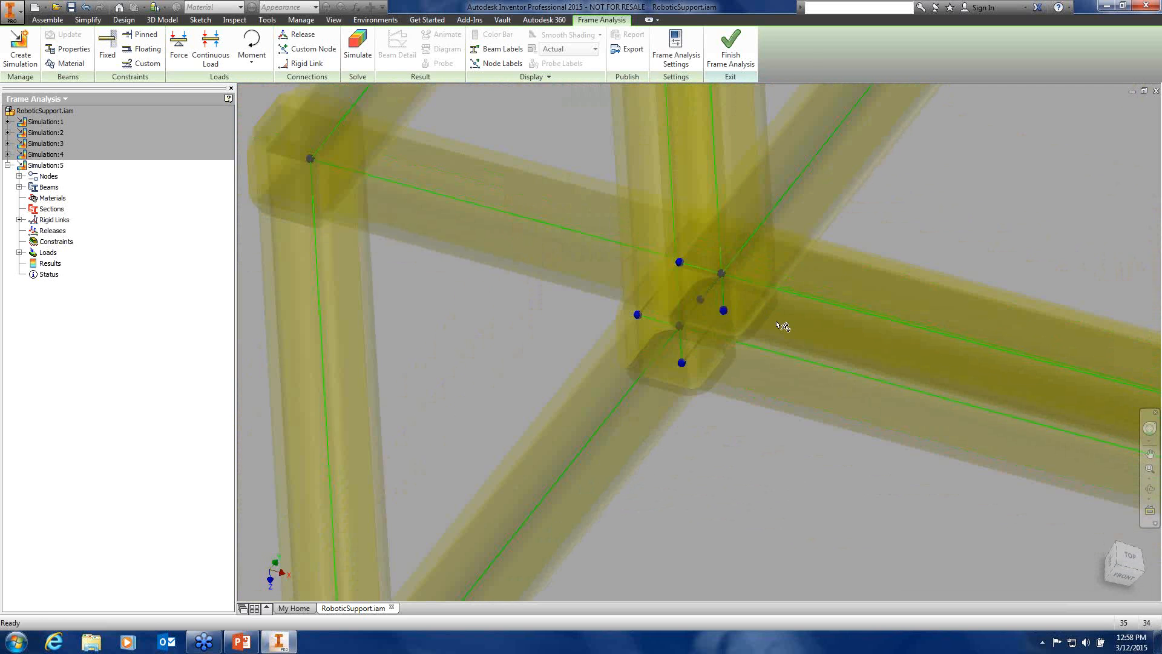
scroll(781, 326, "down", 3)
scroll(653, 379, "down", 3)
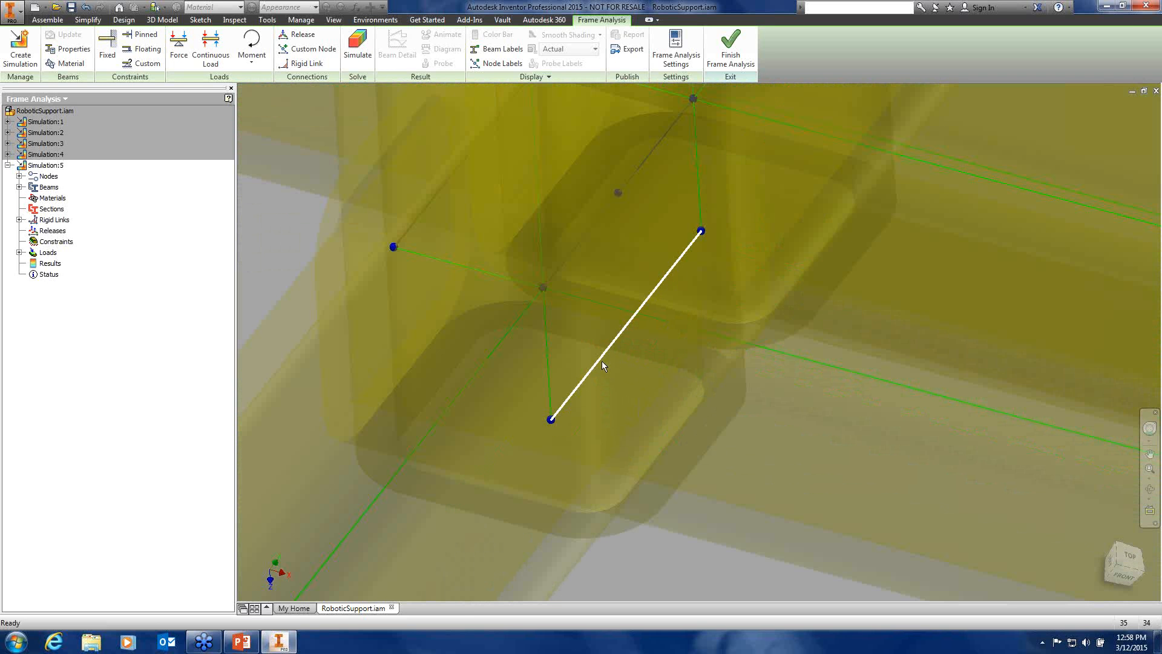
mouse_move(602, 361)
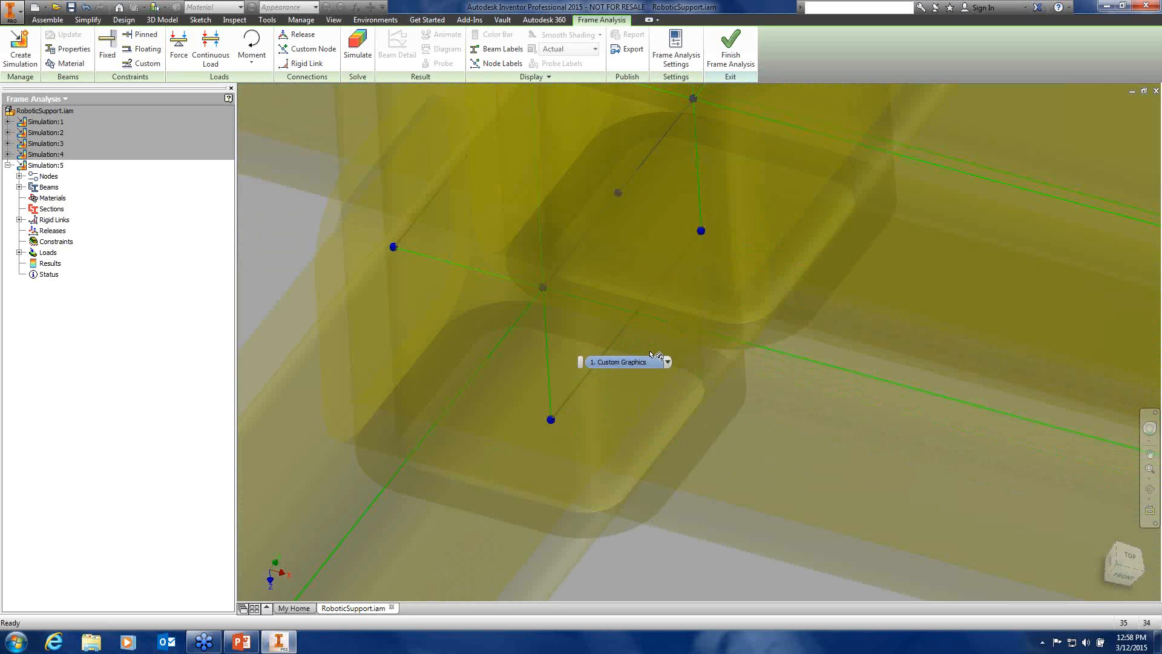
scroll(648, 357, "down", 6)
scroll(651, 363, "down", 3)
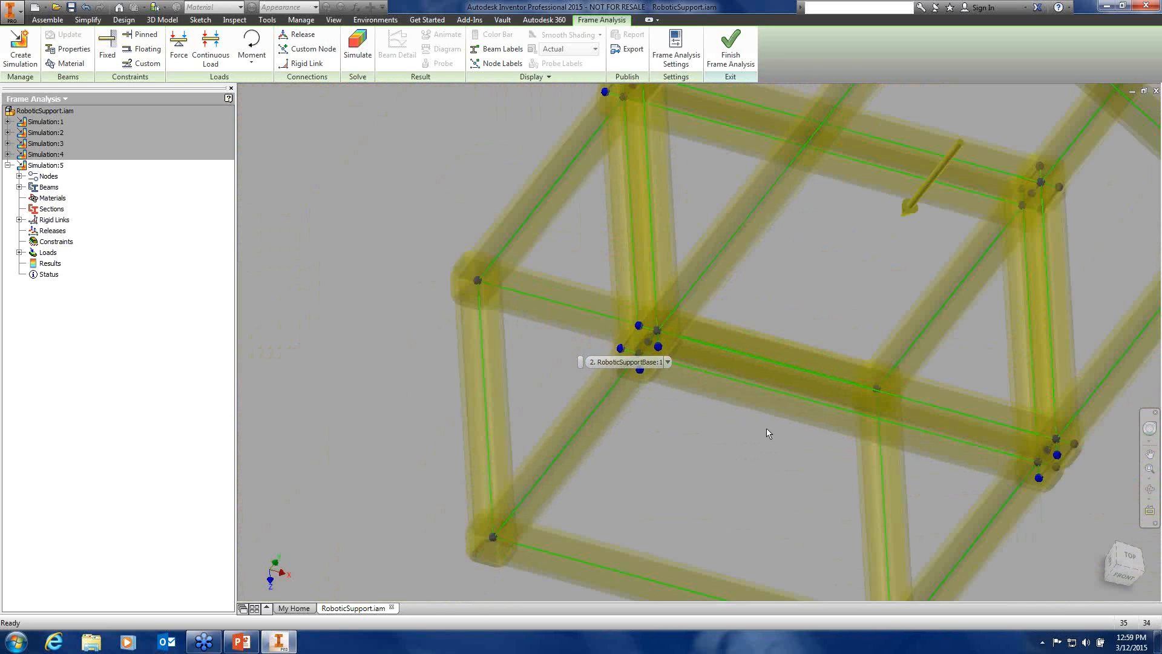
middle_click_drag(751, 419, 555, 454, "shift")
scroll(698, 404, "down", 3)
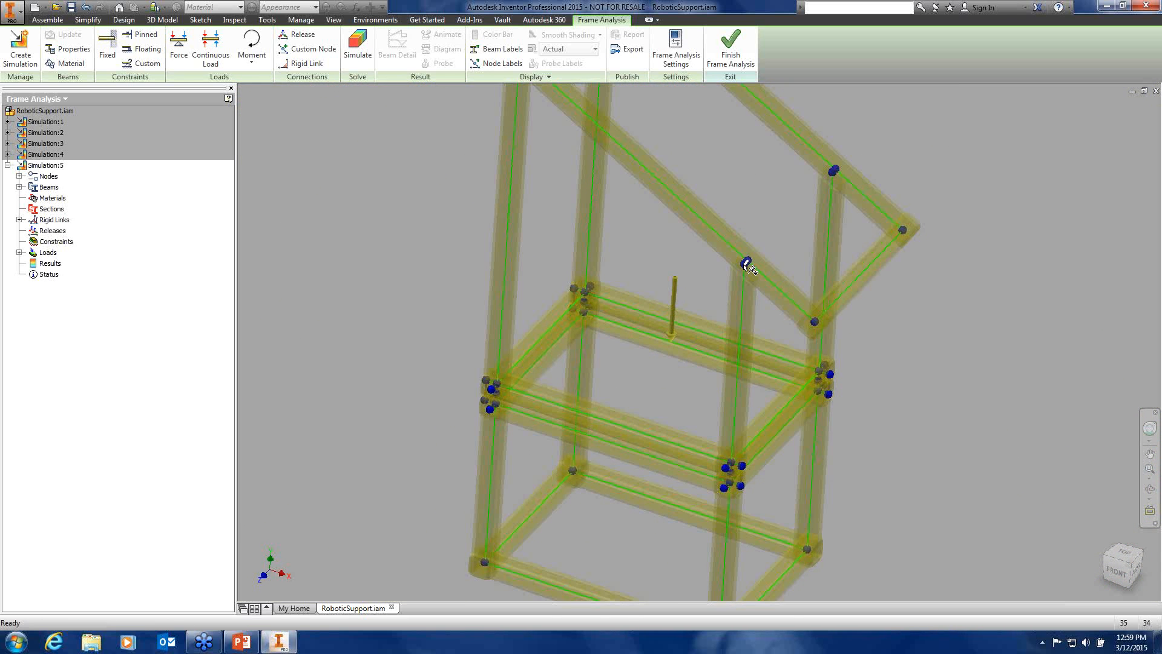
scroll(746, 267, "up", 5)
middle_click_drag(751, 284, 704, 335)
scroll(704, 334, "down", 5)
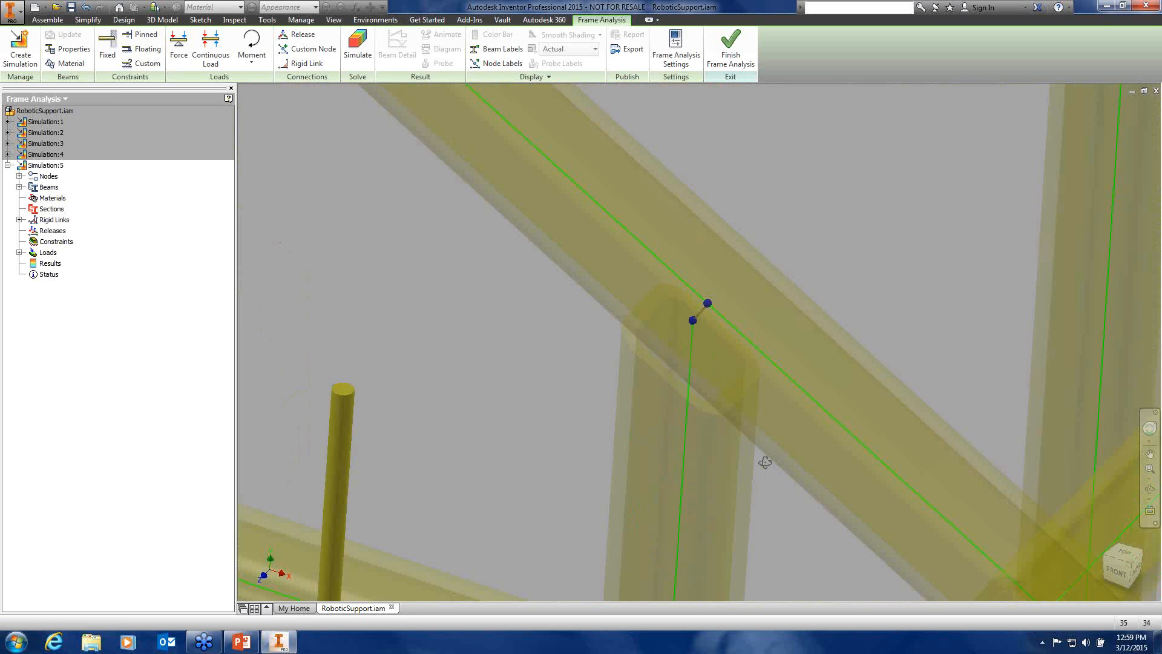
mouse_move(763, 462)
middle_mouse_down("shift")
mouse_move(804, 444)
mouse_move(776, 435)
mouse_move(764, 469)
middle_mouse_up("shift")
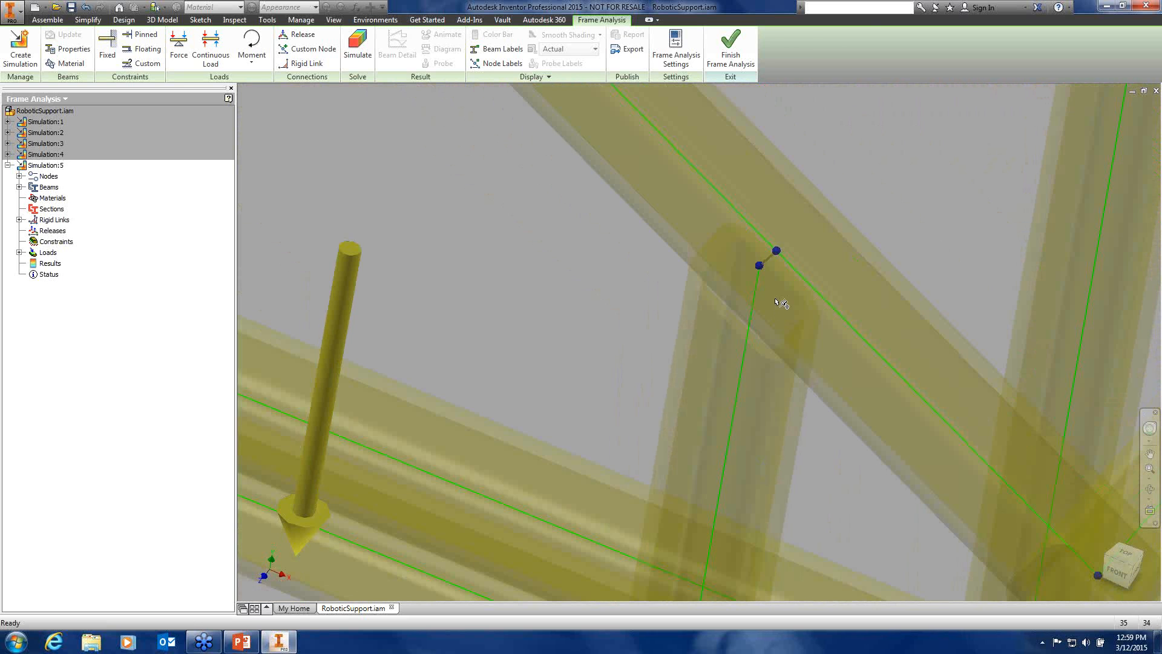
scroll(778, 298, "up", 3)
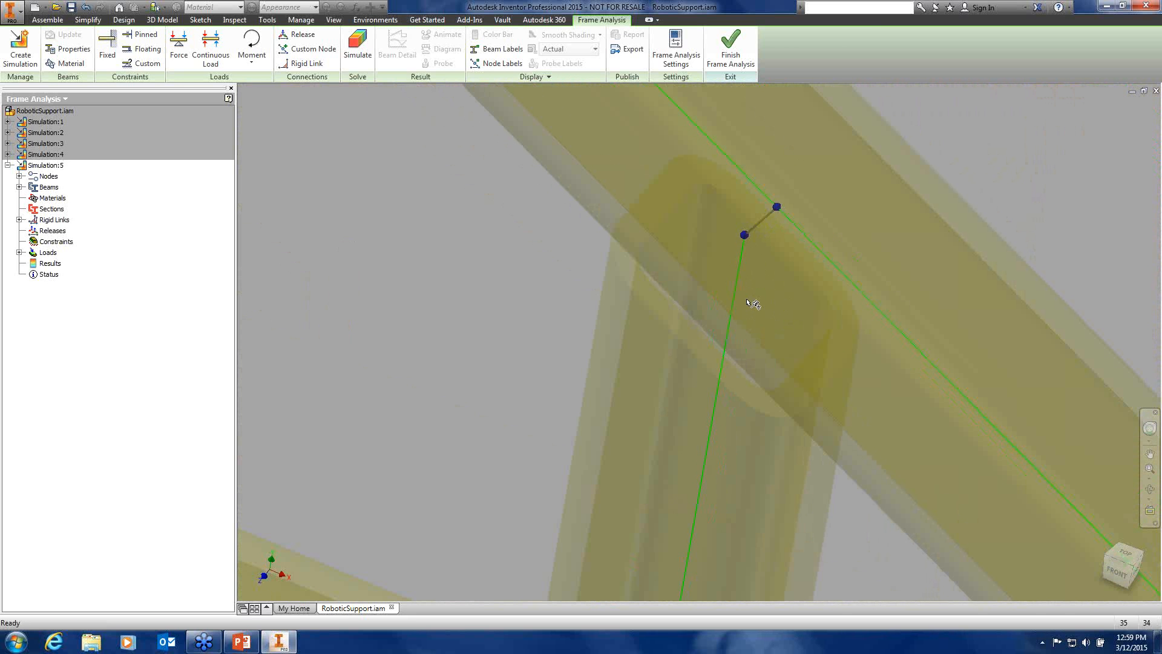
scroll(752, 303, "down", 5)
middle_click_drag(843, 356, 721, 364, "shift")
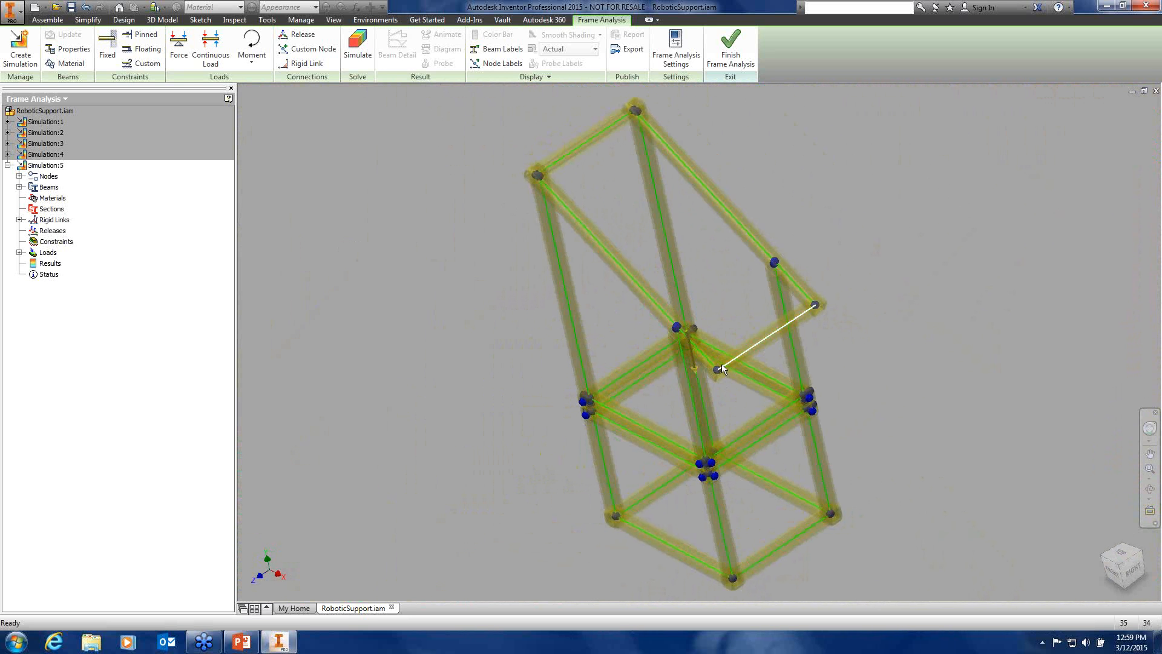
scroll(722, 364, "up", 10)
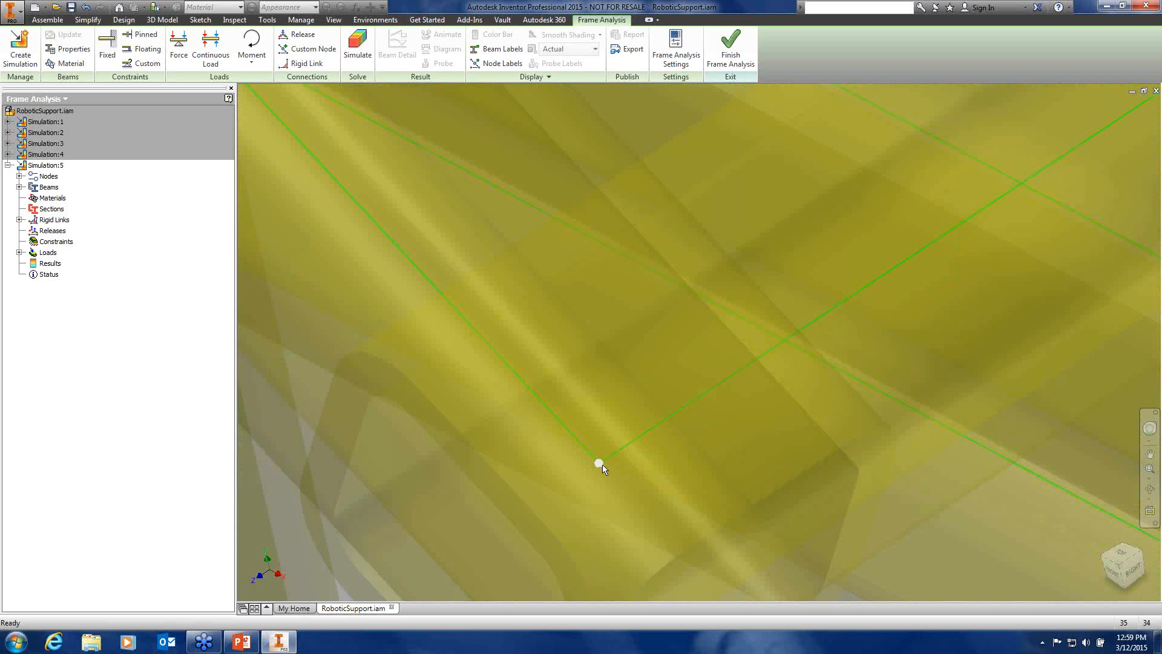
scroll(600, 455, "down", 10)
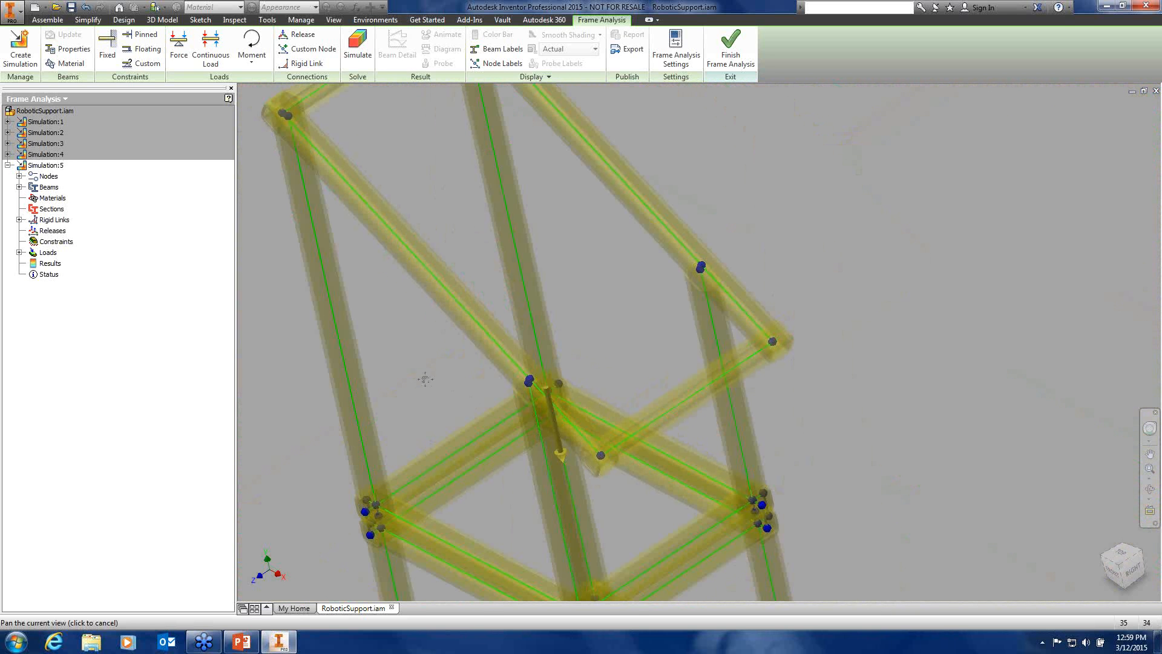
scroll(478, 404, "down", 4)
middle_click_drag(478, 402, 516, 400, "shift")
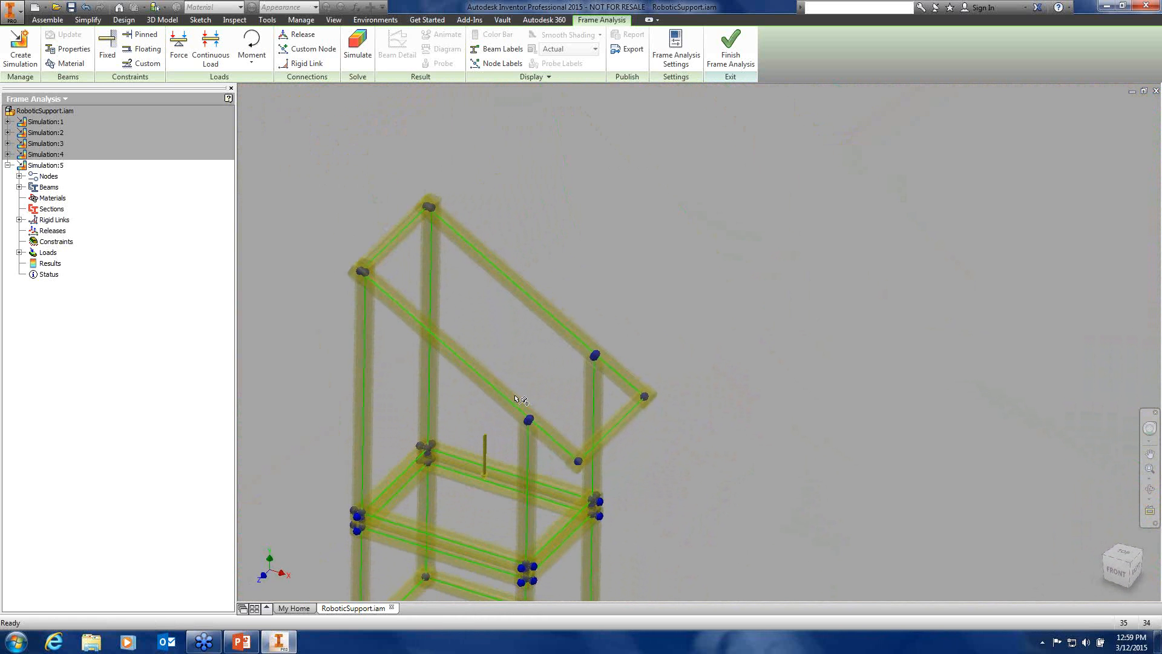
scroll(515, 399, "up", 4)
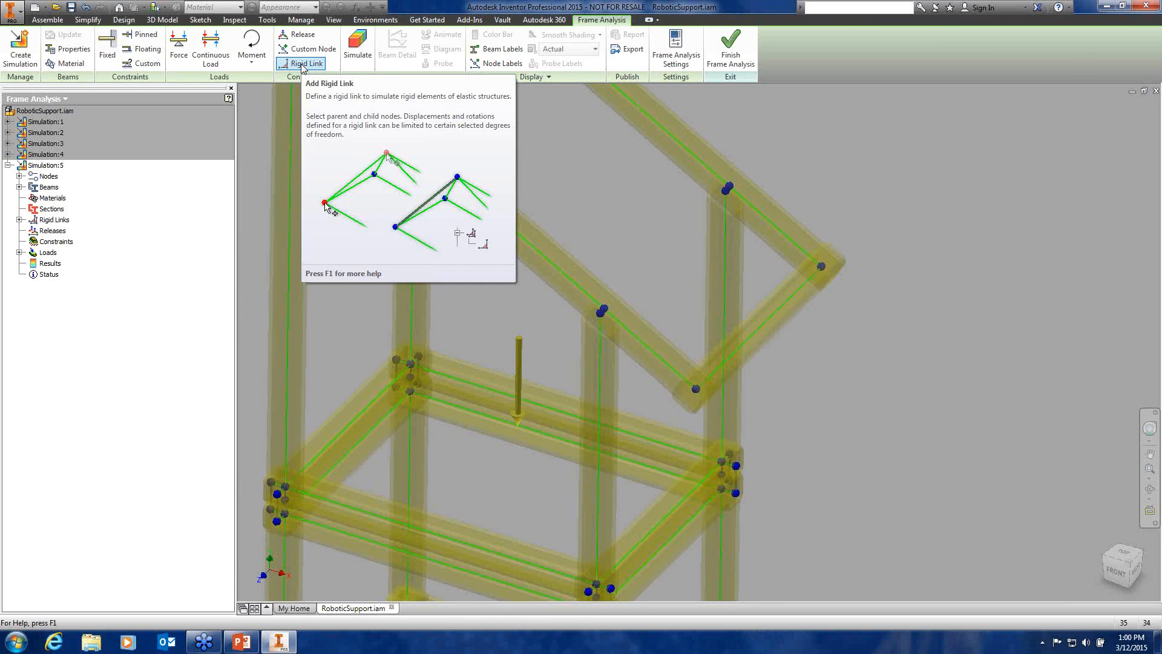
scroll(383, 297, "up", 4)
middle_click_drag(383, 297, 412, 217)
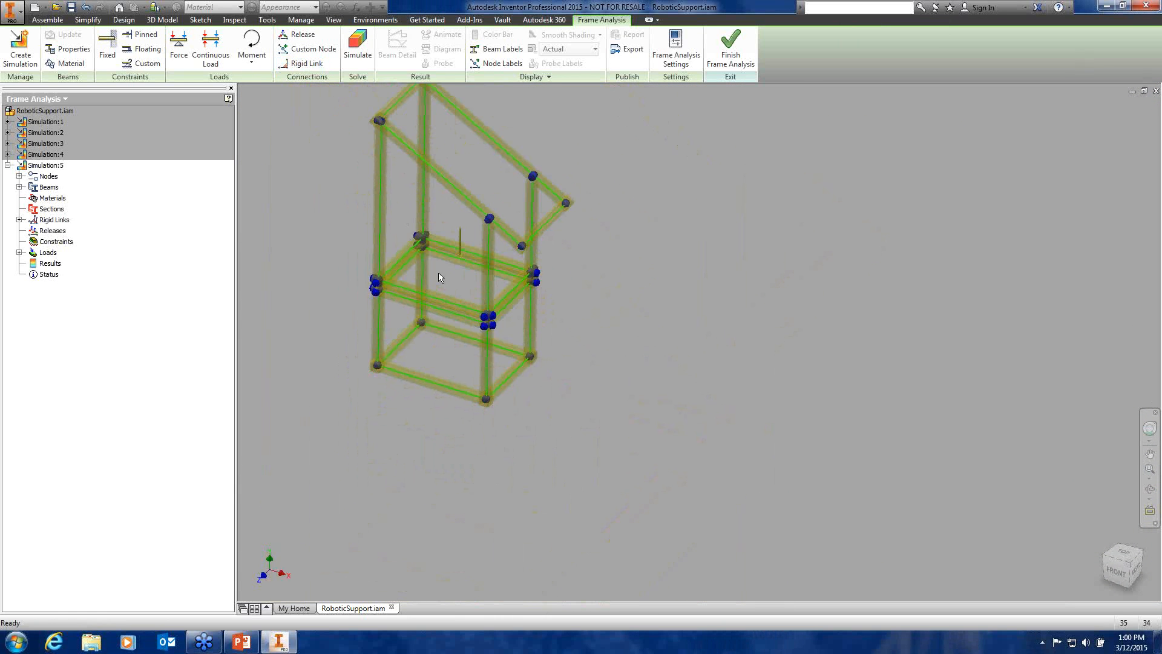
middle_click_drag(439, 272, 527, 311)
scroll(527, 311, "down", 4)
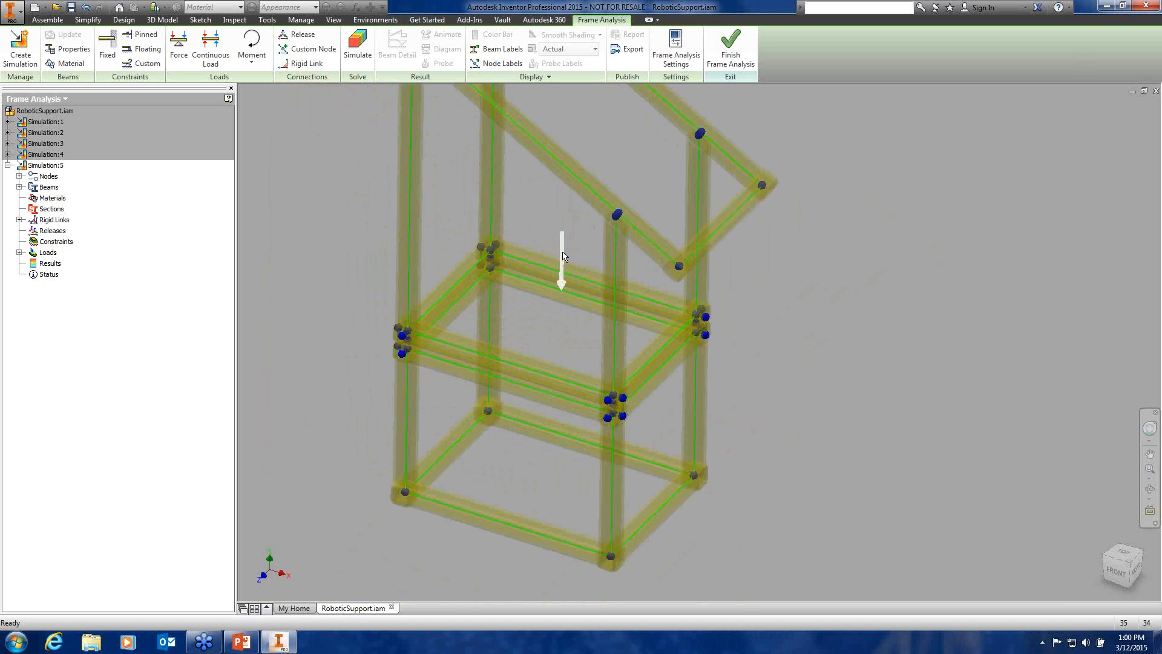
Start a Fixed constraint, try picking the bottom beam, then cancel that placement
left_click(107, 43)
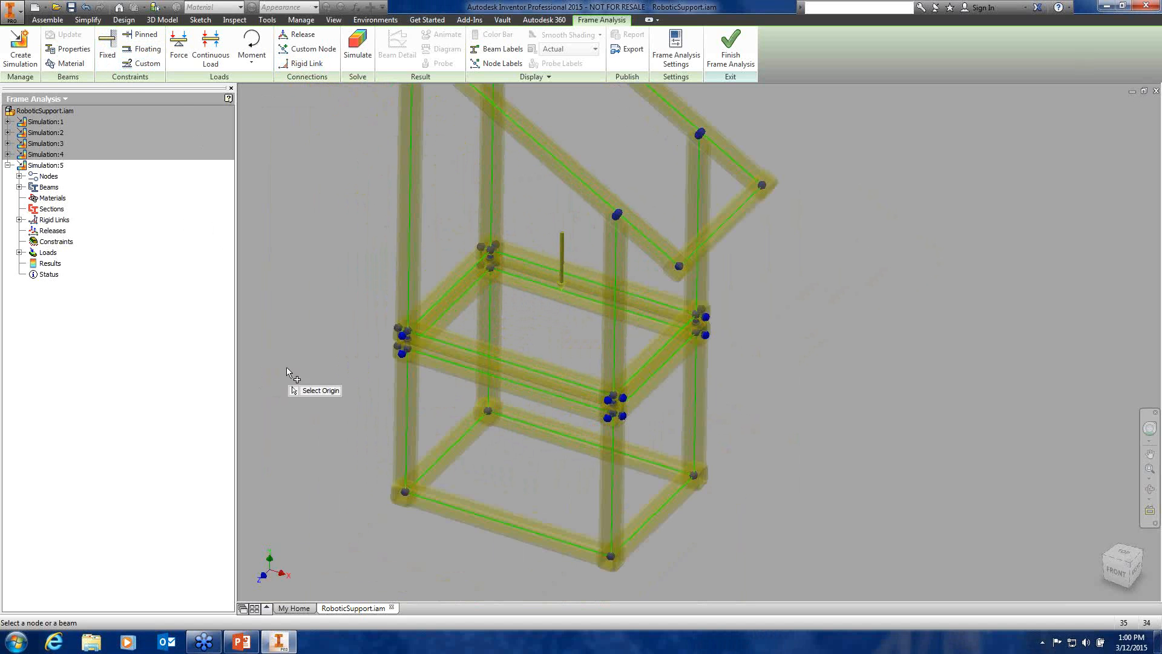
scroll(357, 513, "up", 5)
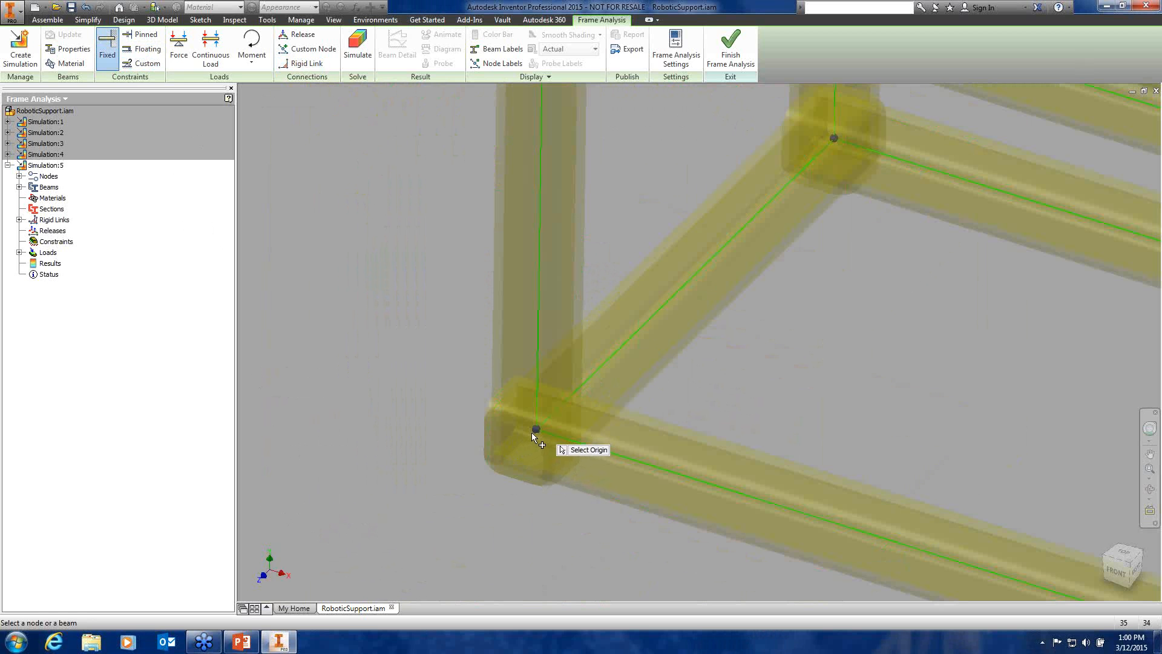
middle_click_drag(808, 496, 511, 239)
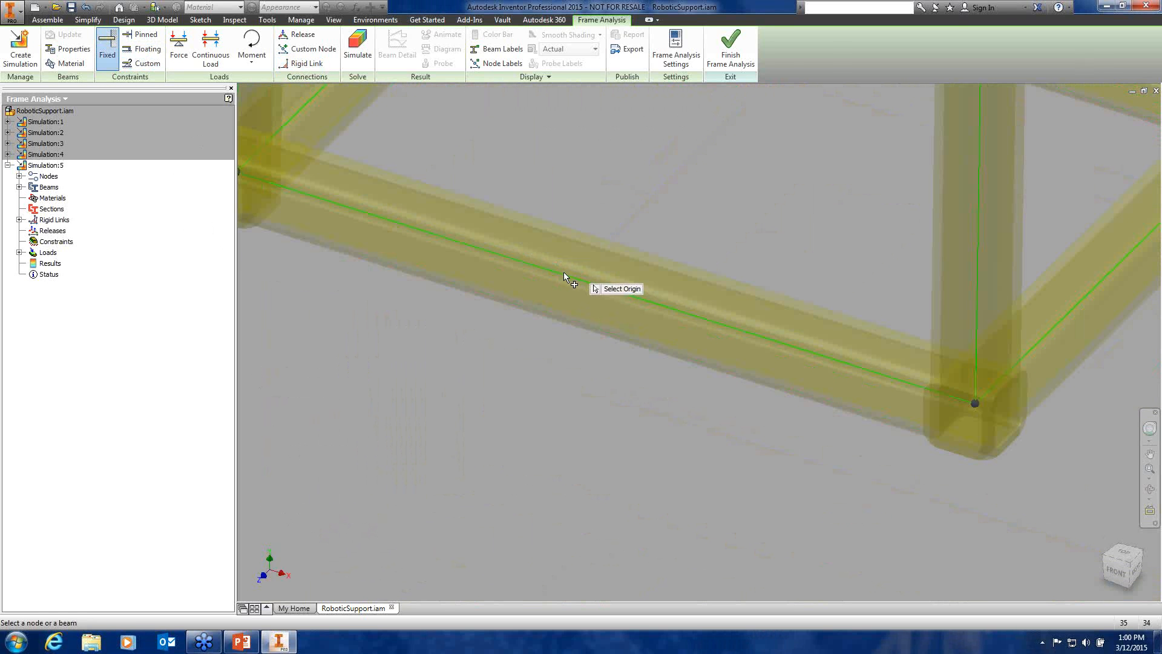
left_click(565, 277)
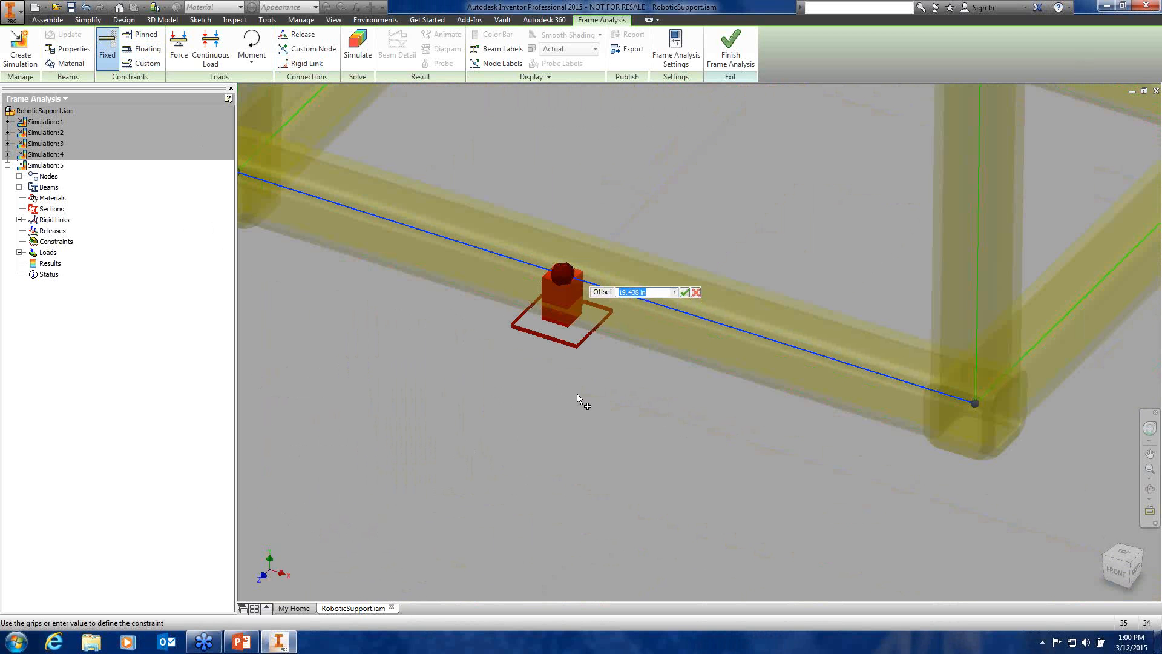
left_click(696, 293)
Bring the left base corner into view and check the beam's properties, leaving Fixed active
scroll(433, 361, "up", 3)
middle_click_drag(433, 361, 672, 409)
scroll(510, 323, "down", 7)
middle_click_drag(510, 323, 232, 333)
left_click(68, 49)
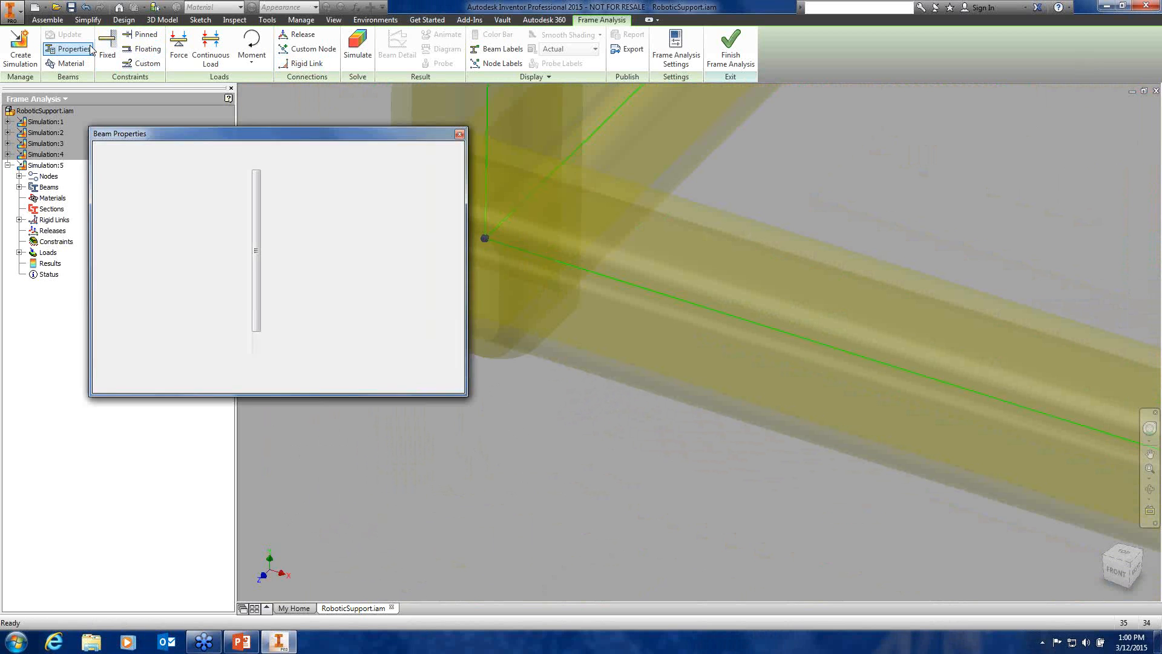
left_click(459, 134)
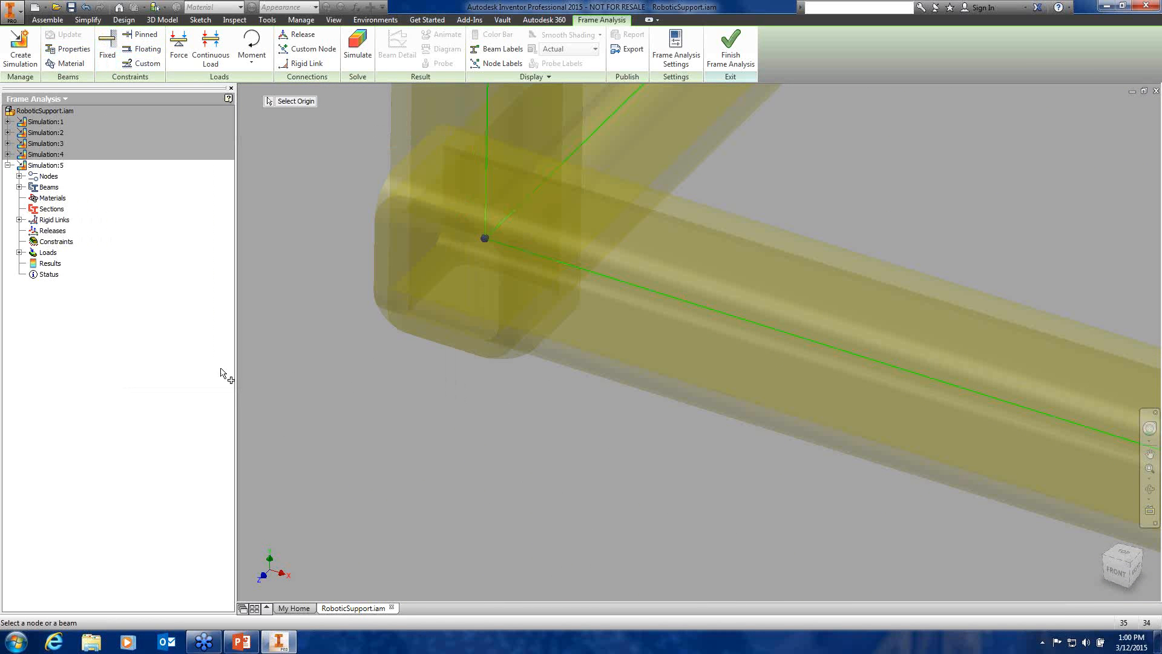
Fix the left, front and right bottom corner nodes with Fixed constraints
left_click(483, 241)
scroll(558, 417, "down", 5)
middle_click_drag(553, 419, 295, 362)
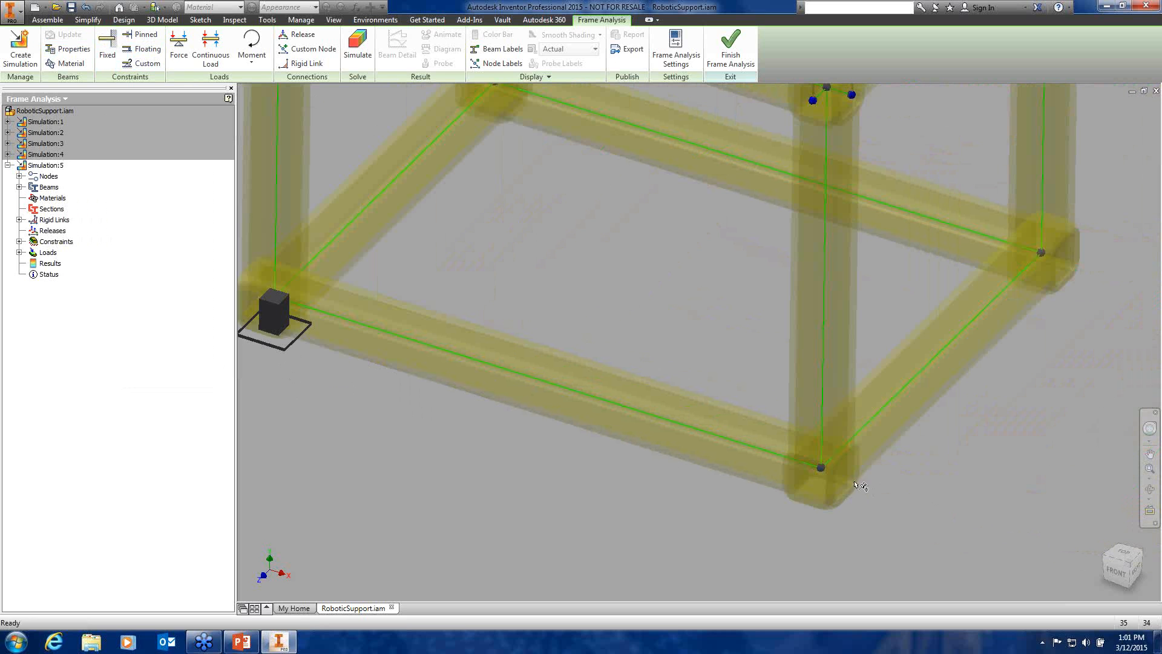
key("Return")
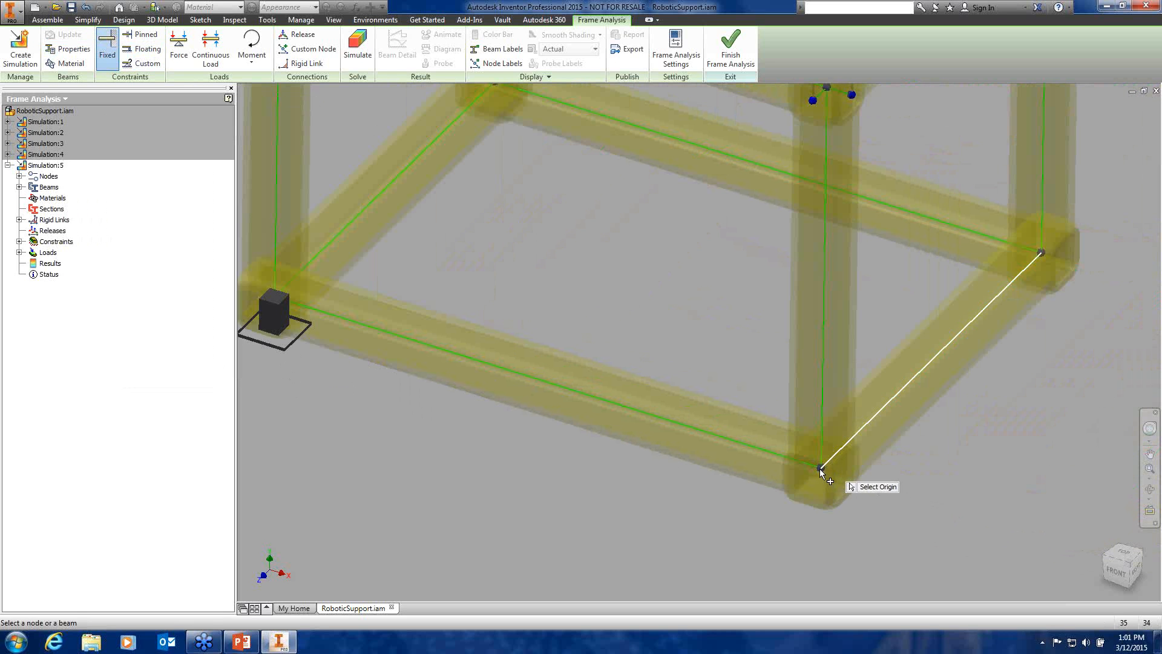
left_click(821, 468)
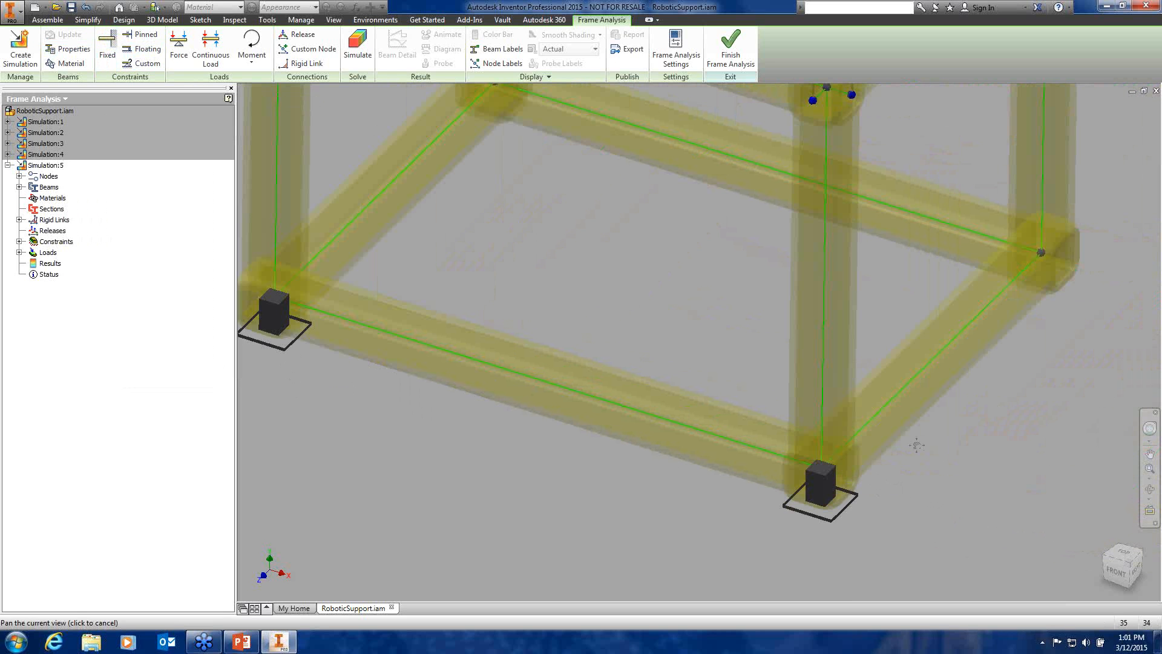
middle_click_drag(1048, 260, 844, 365)
left_click(839, 358)
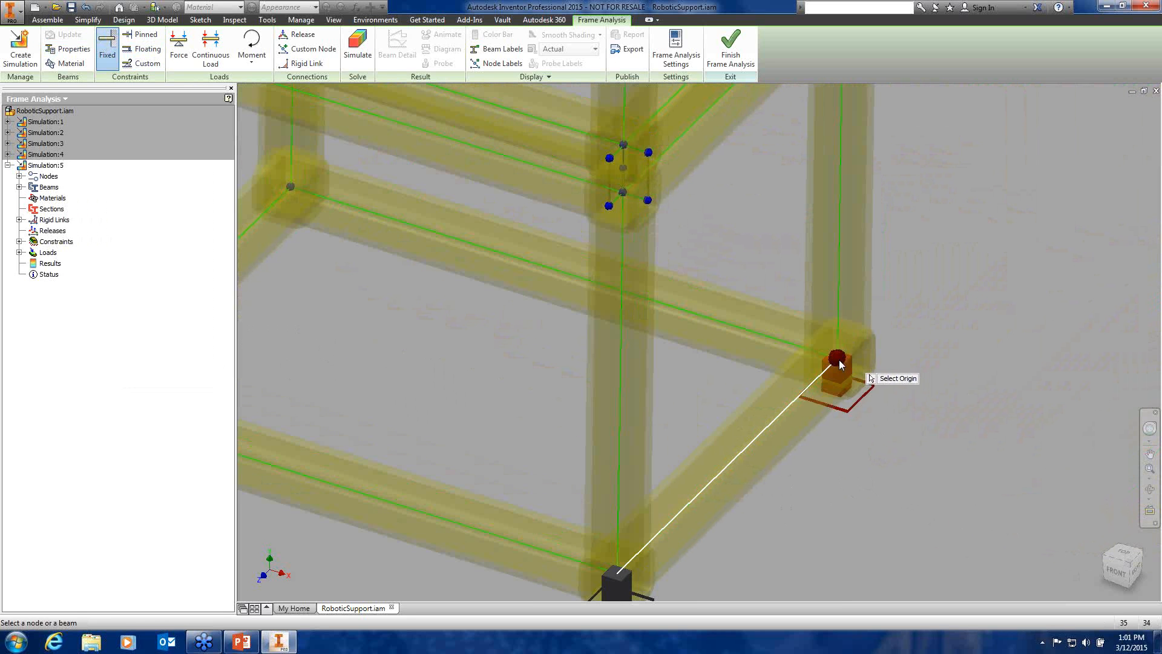
left_click(961, 379)
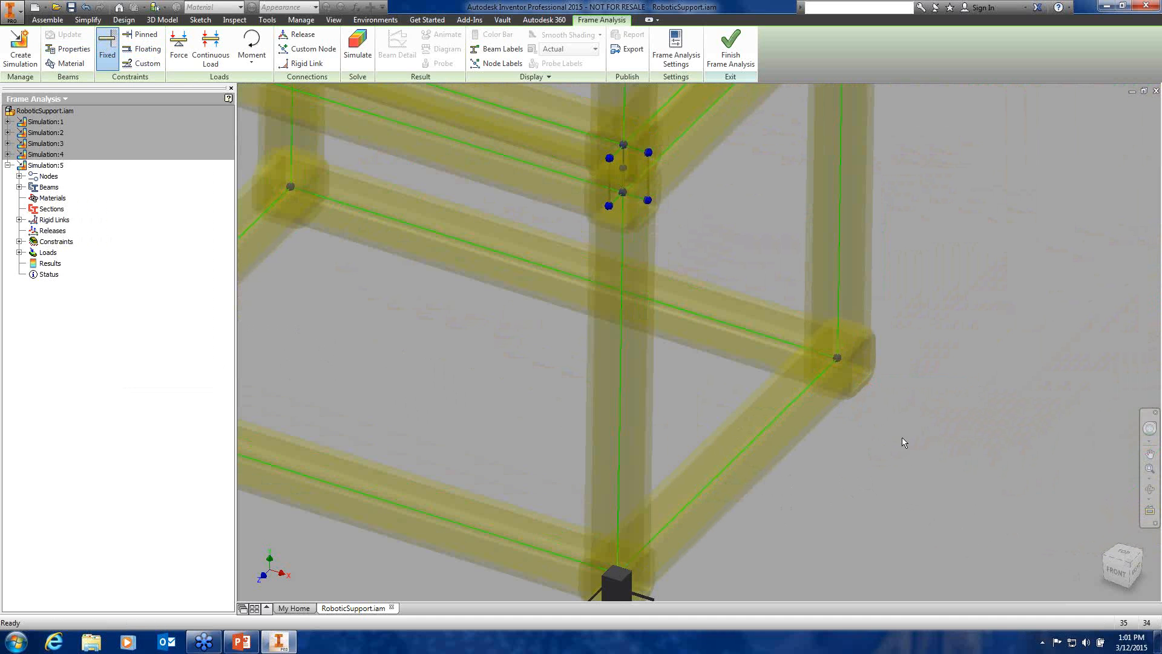
left_click(840, 360)
Fix the rear bottom corner node, completing the four fixed supports
scroll(541, 371, "down", 2)
middle_click_drag(540, 369, 789, 483)
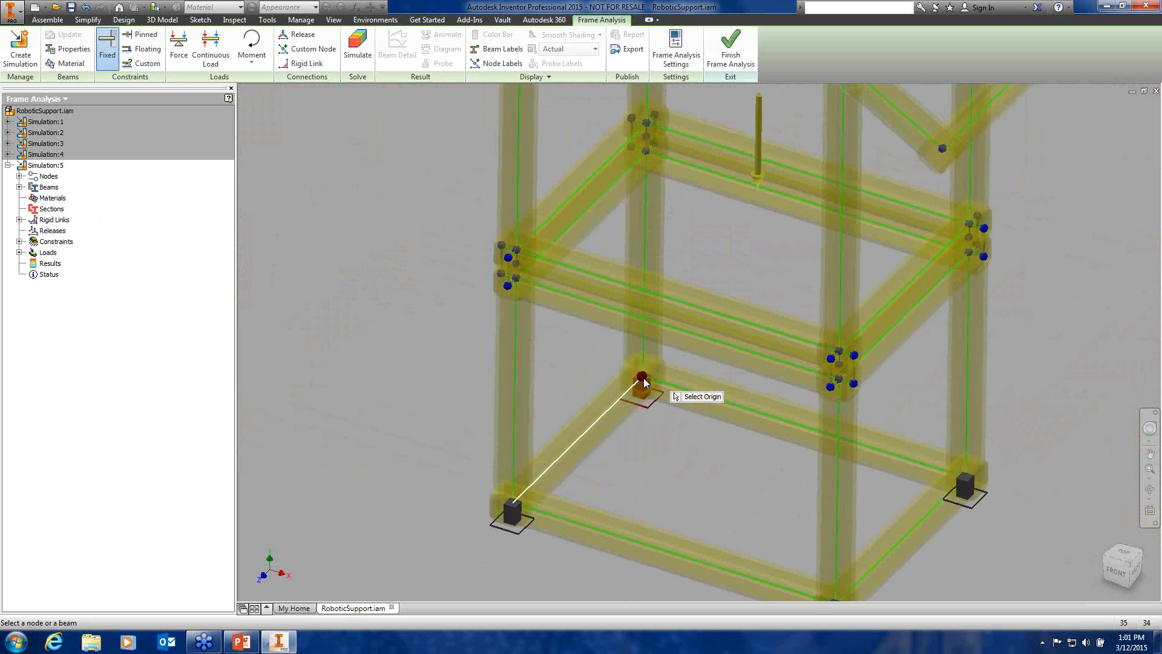
left_click(642, 376)
left_click(777, 398)
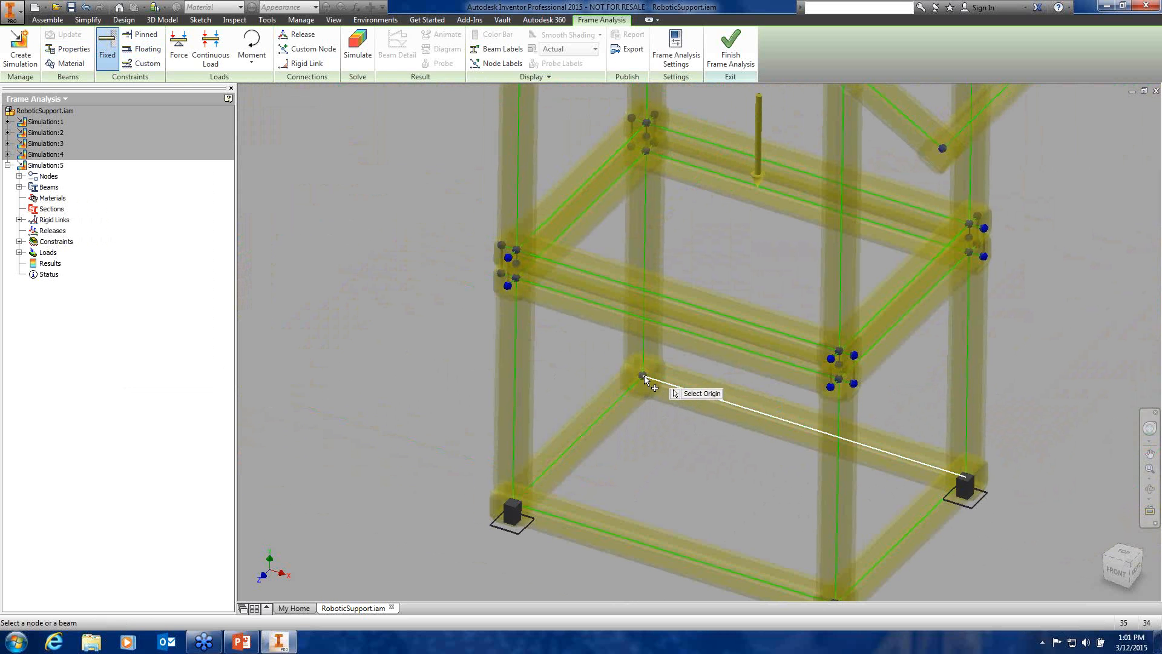
scroll(642, 376, "down", 5)
scroll(642, 376, "down", 3)
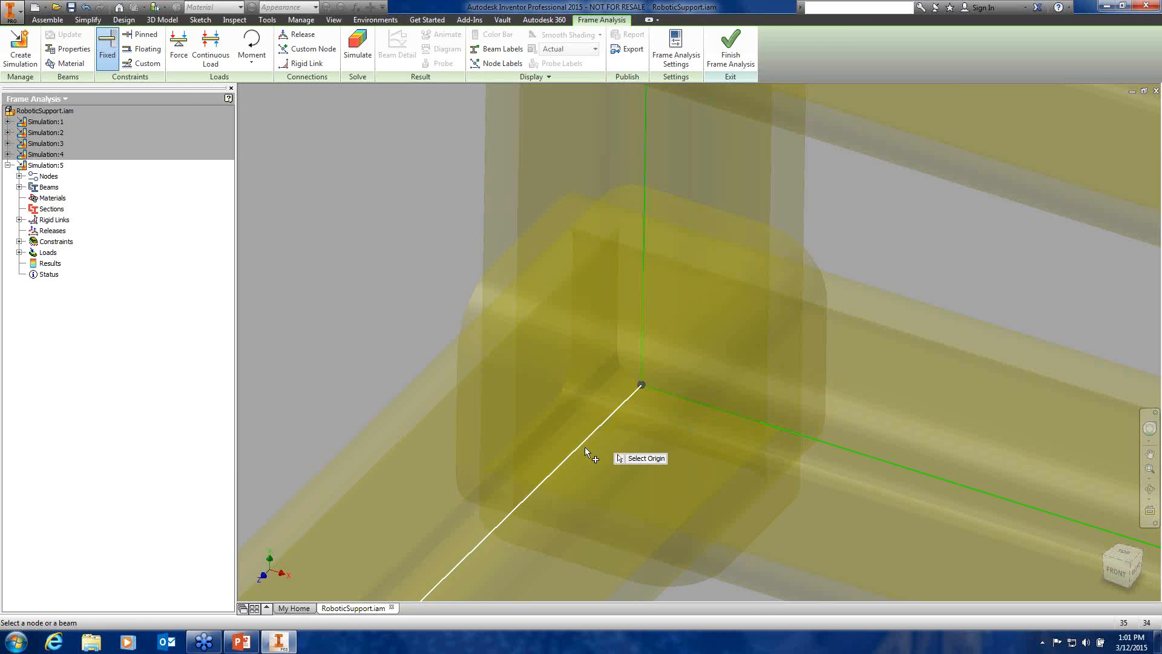
middle_click_drag(547, 432, 660, 459, "shift")
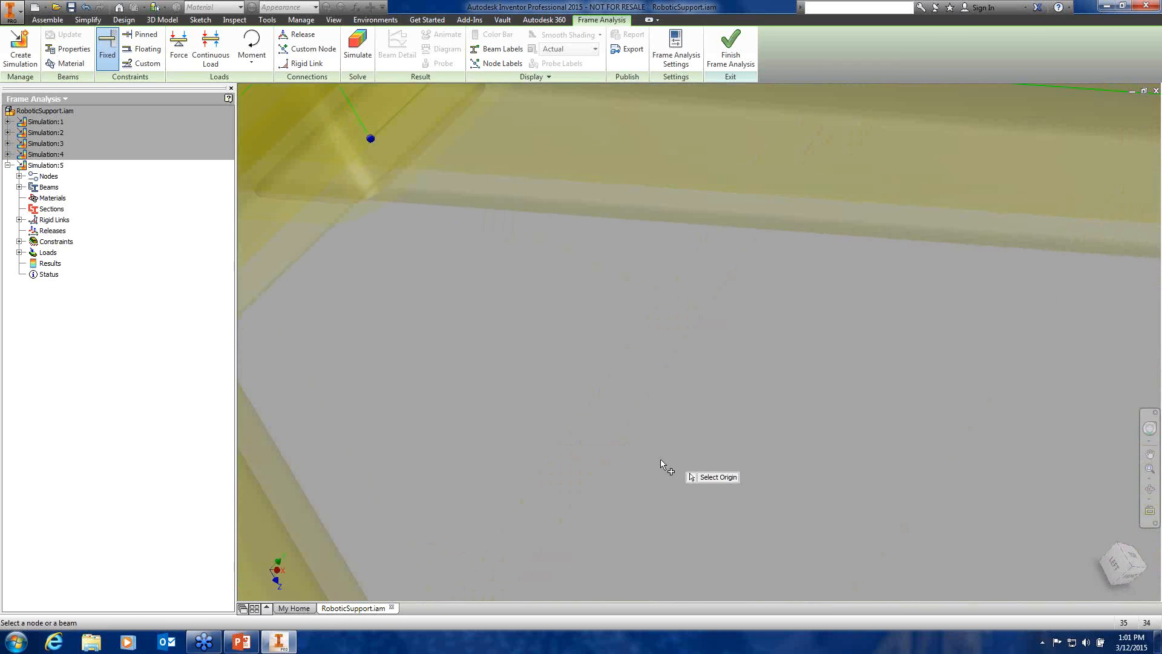
scroll(660, 459, "up", 8)
middle_click_drag(528, 474, 797, 578)
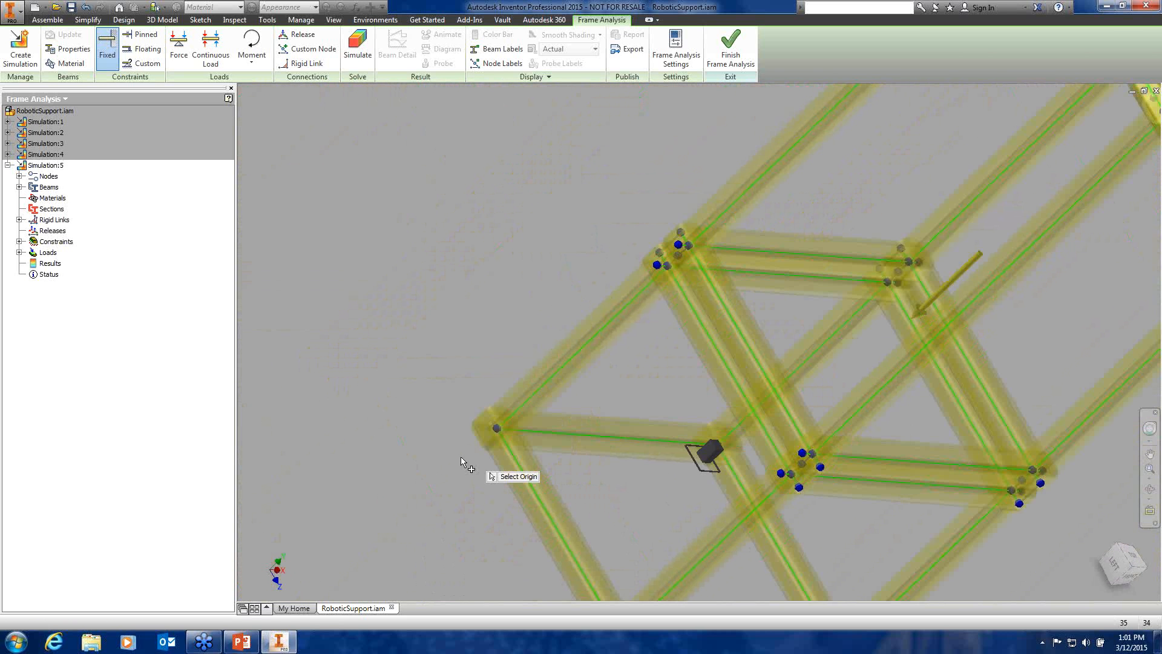
scroll(459, 456, "down", 7)
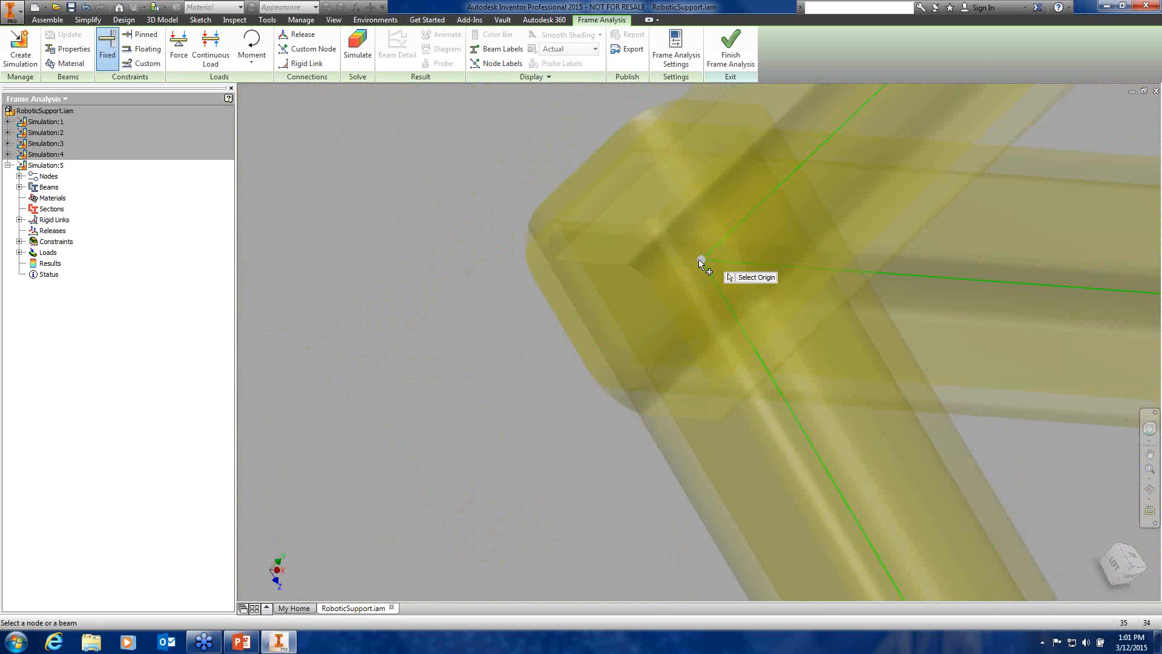
left_click(699, 259)
scroll(329, 423, "up", 8)
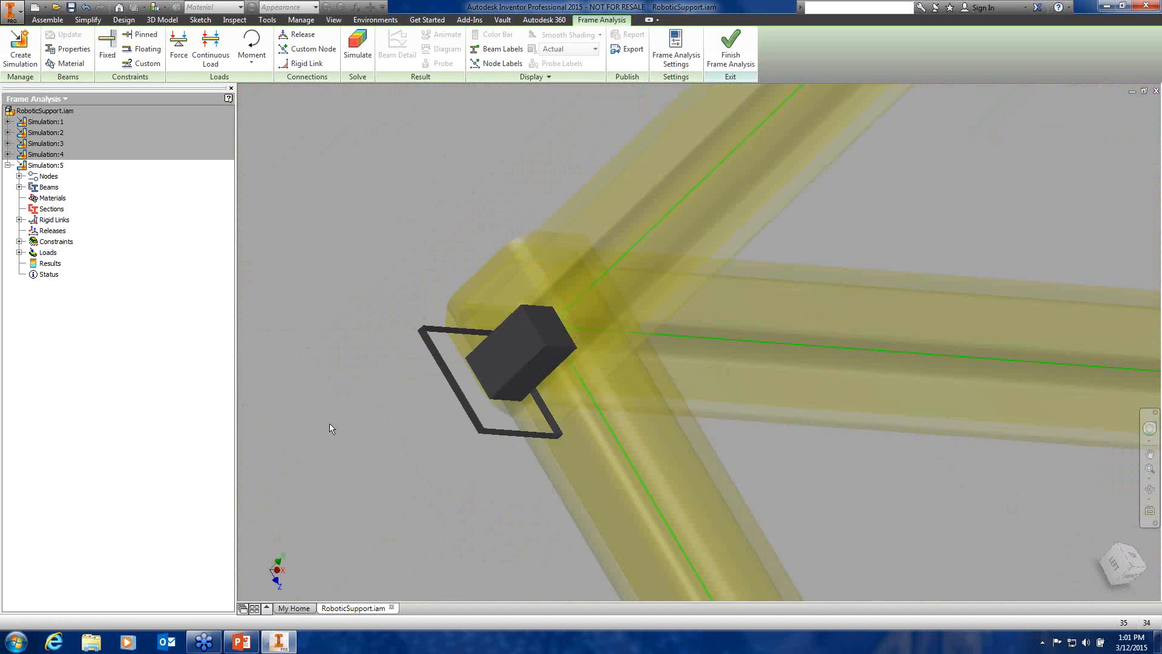
middle_click_drag(329, 423, 379, 405, "shift")
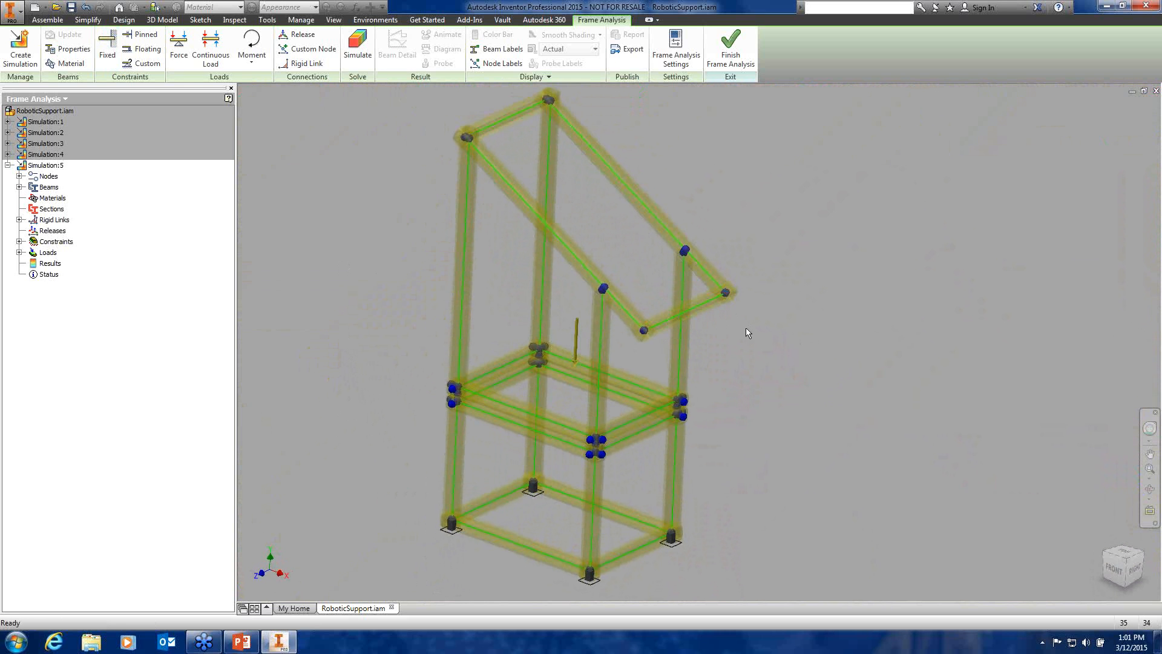
Start a Continuous Load and bring the sloped top frame into view
middle_click_drag(726, 329, 669, 358)
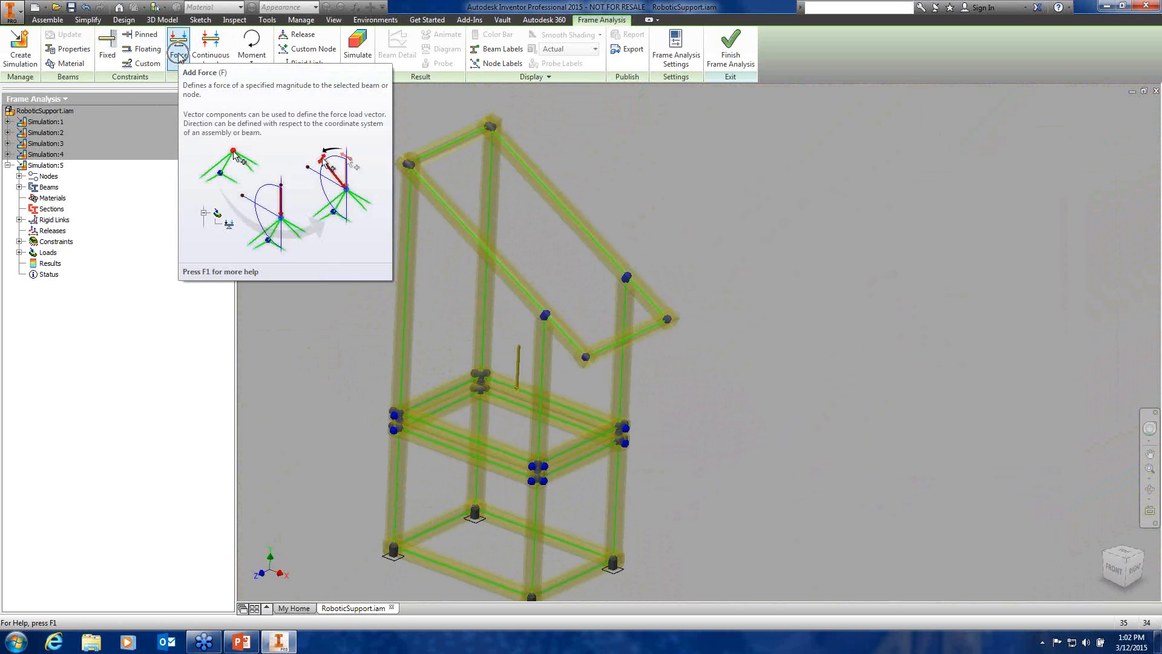
left_click(215, 58)
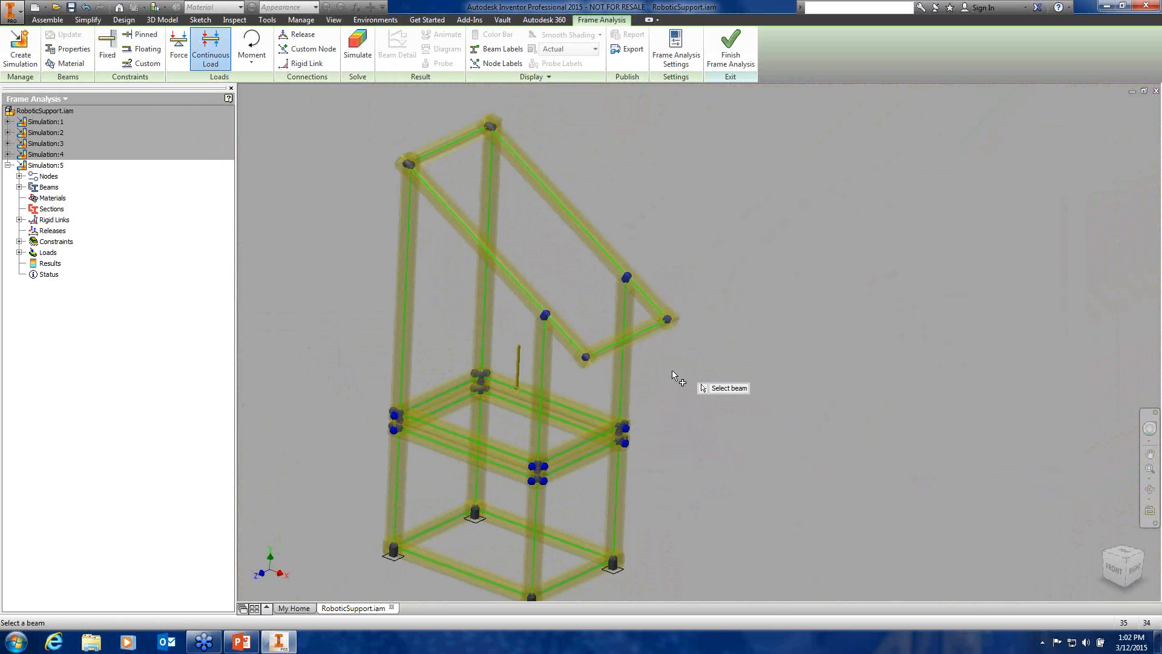
scroll(672, 369, "down", 4)
middle_click_drag(672, 369, 792, 466, "shift")
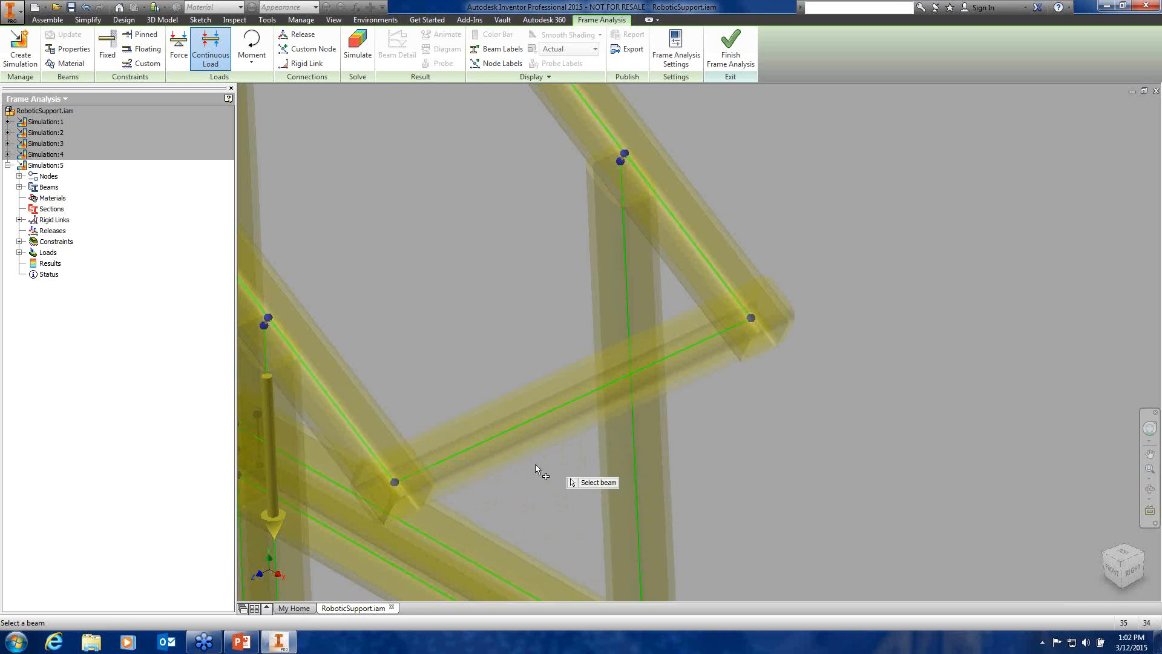
Apply a 150 lbforce/in continuous load to the top crossbeam and open Frame Analysis Settings
left_click(518, 430)
scroll(702, 453, "down", 3)
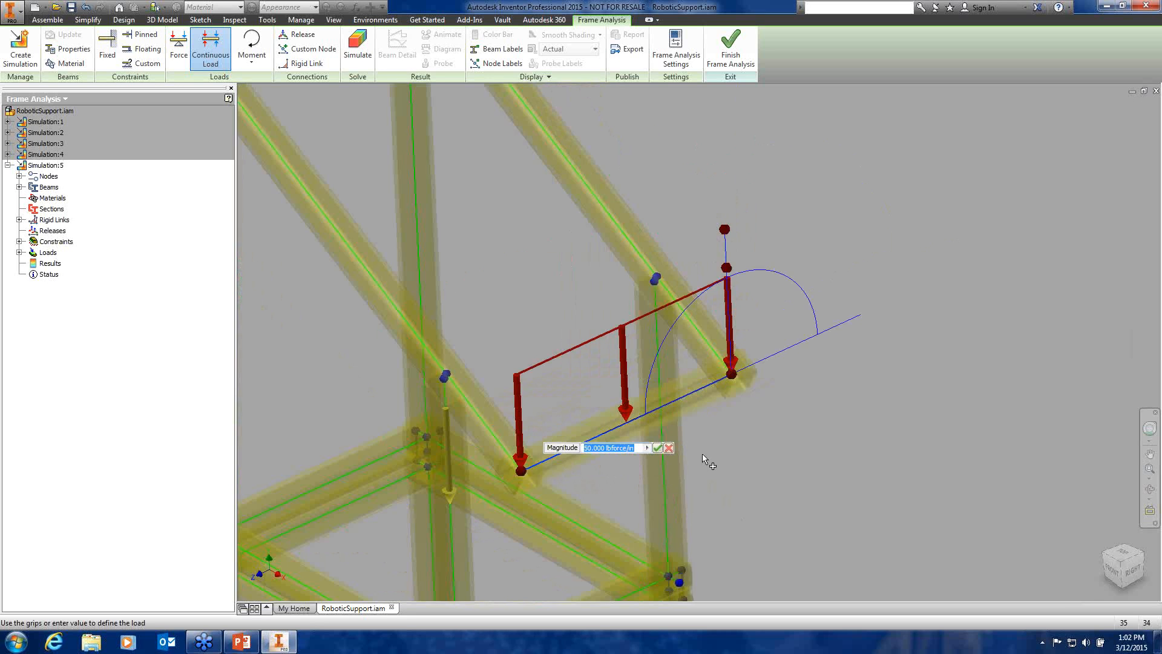
middle_click_drag(701, 461, 621, 468)
middle_click_drag(504, 466, 524, 448, "shift")
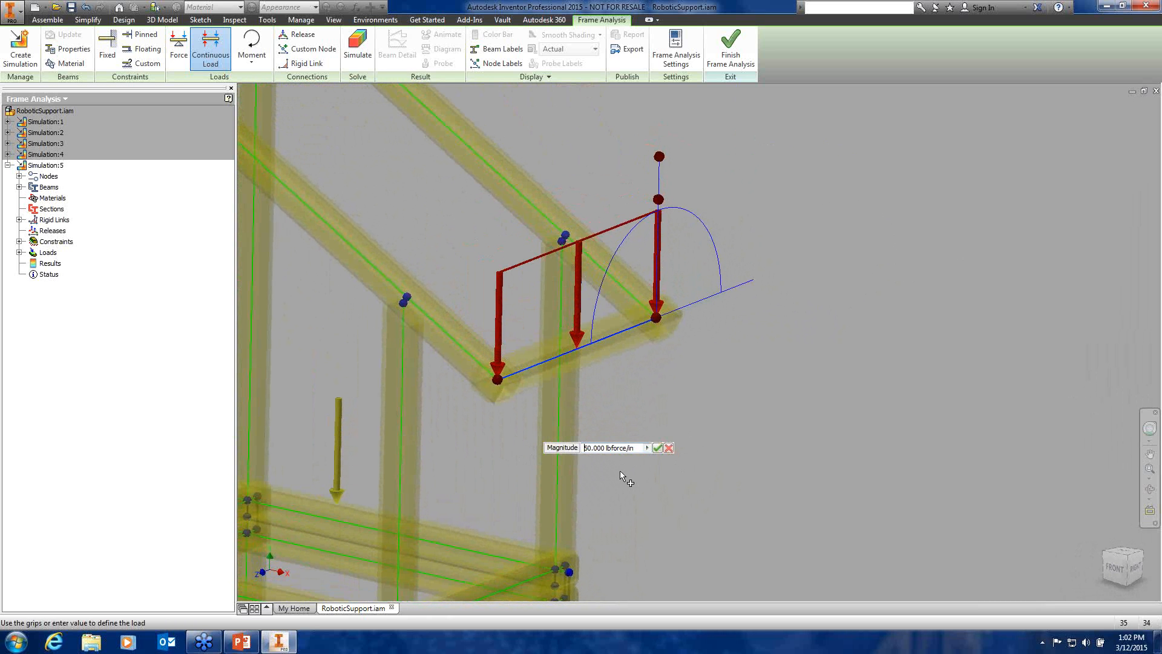
type("1")
left_click(657, 448)
left_click_drag(779, 269, 775, 306)
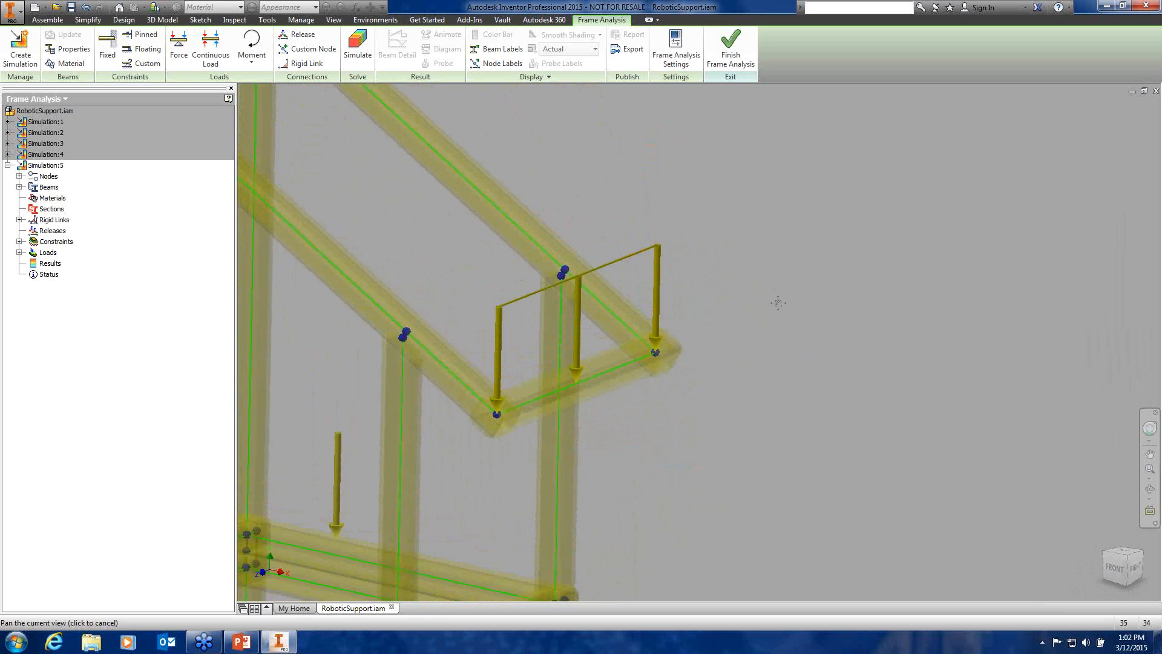
left_click(681, 60)
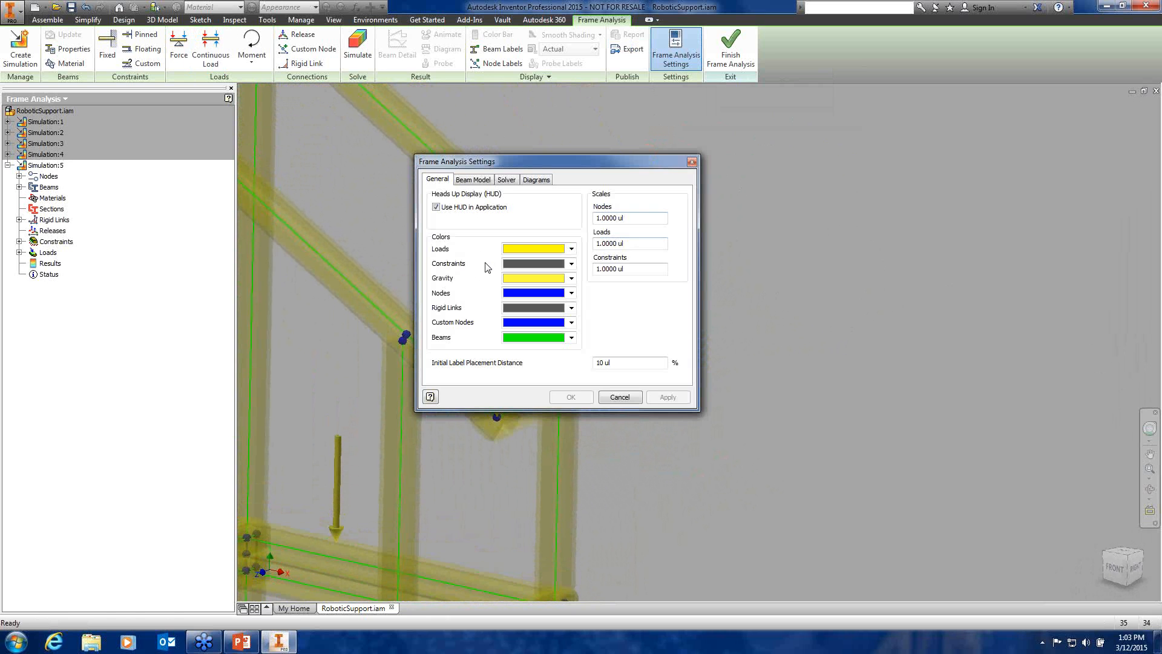
Review the Beam Model, Solver and Diagrams settings, then cancel without changes
left_click_drag(533, 162, 761, 163)
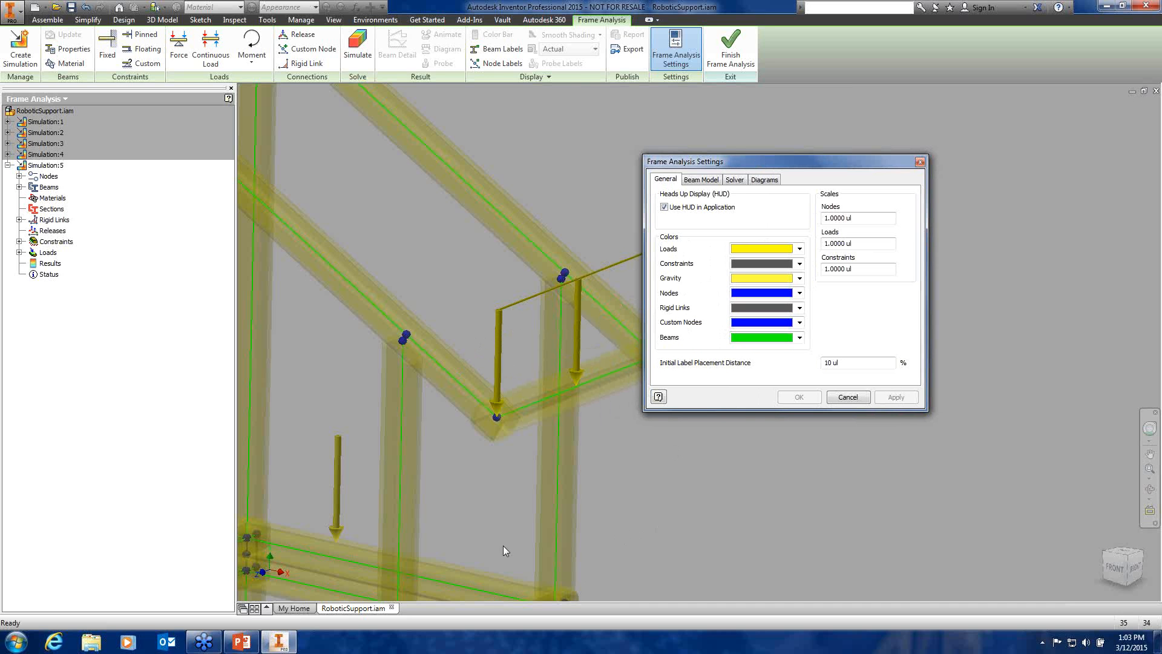
middle_click_drag(462, 531, 470, 311)
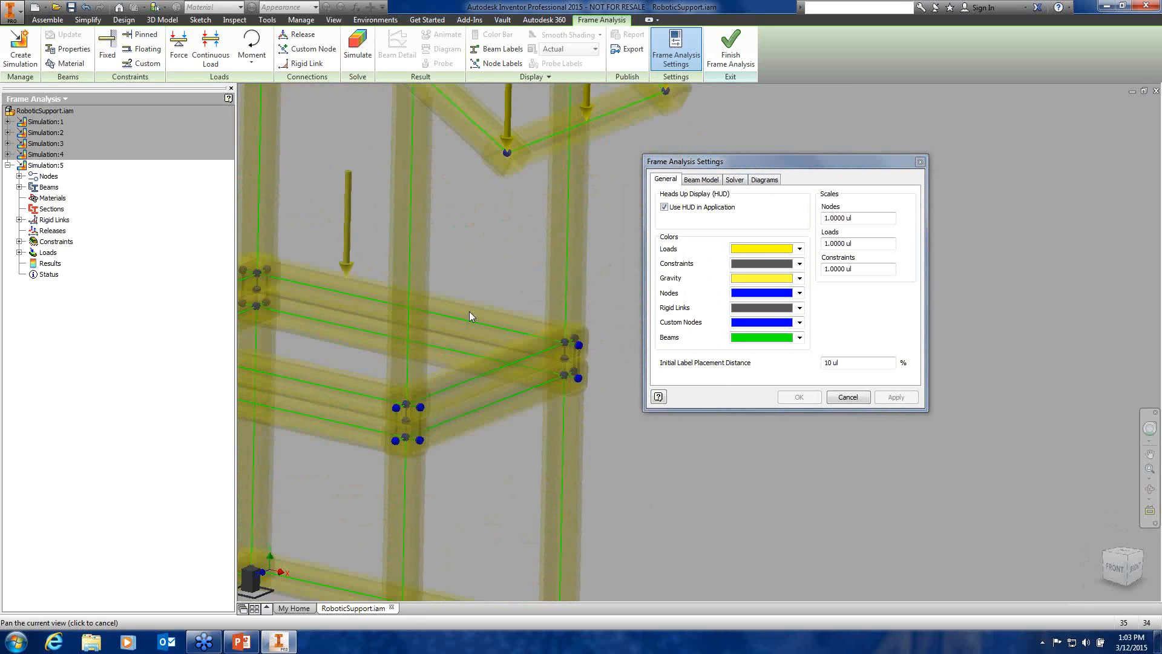
middle_click_drag(490, 467, 491, 362)
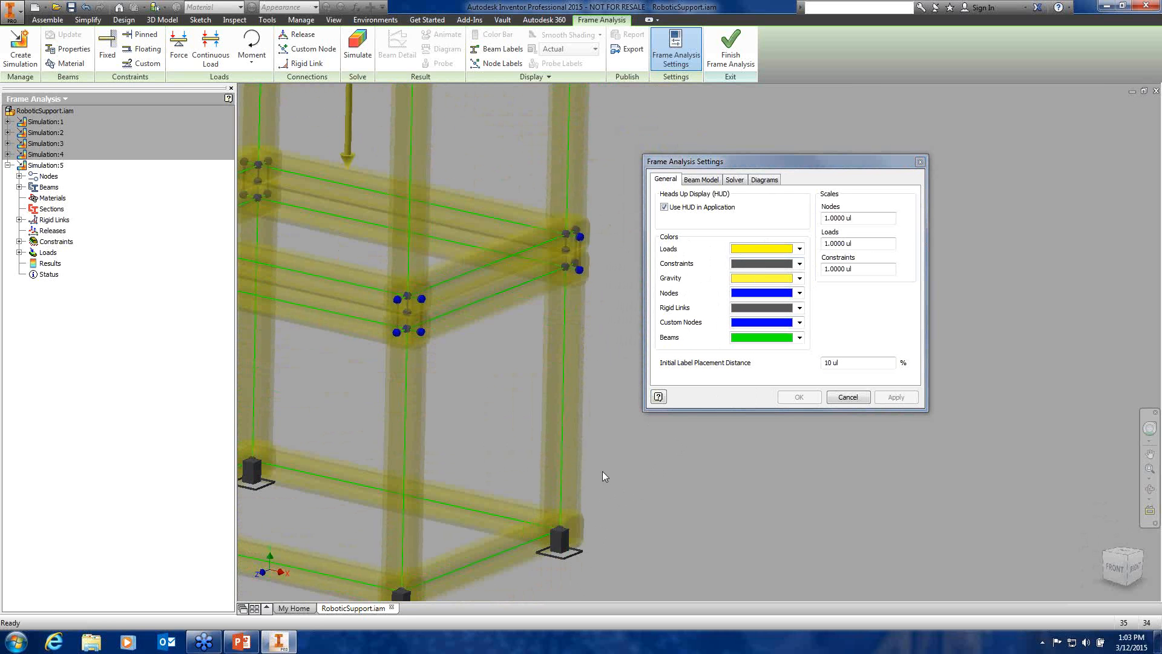
middle_click_drag(609, 471, 616, 567)
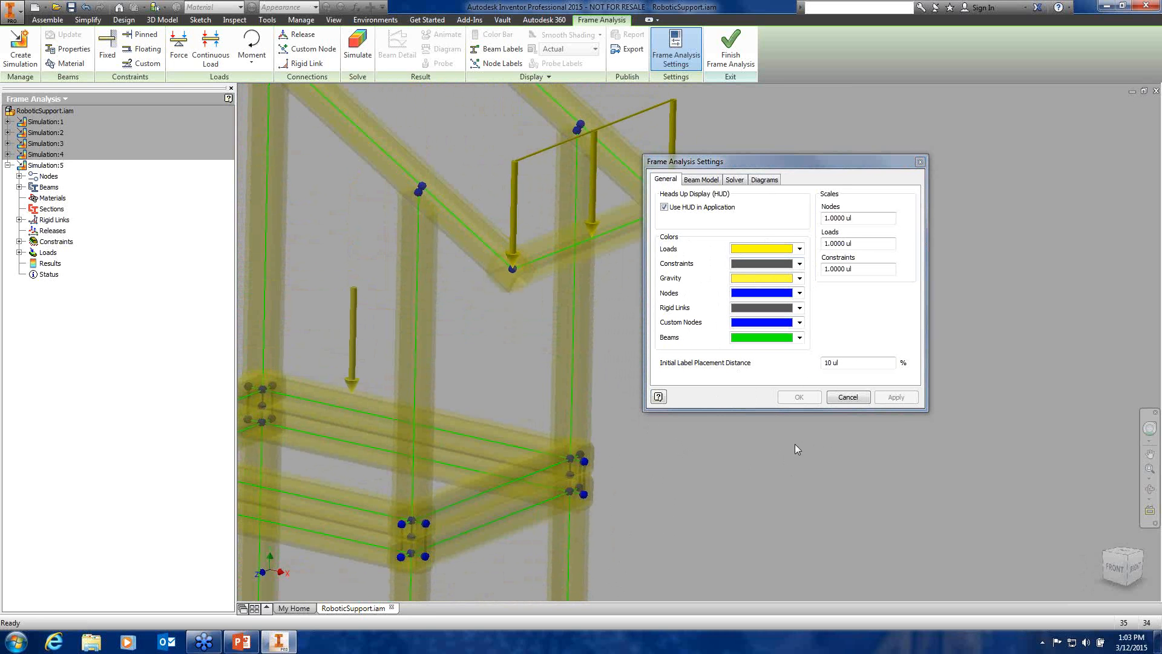
left_click(712, 181)
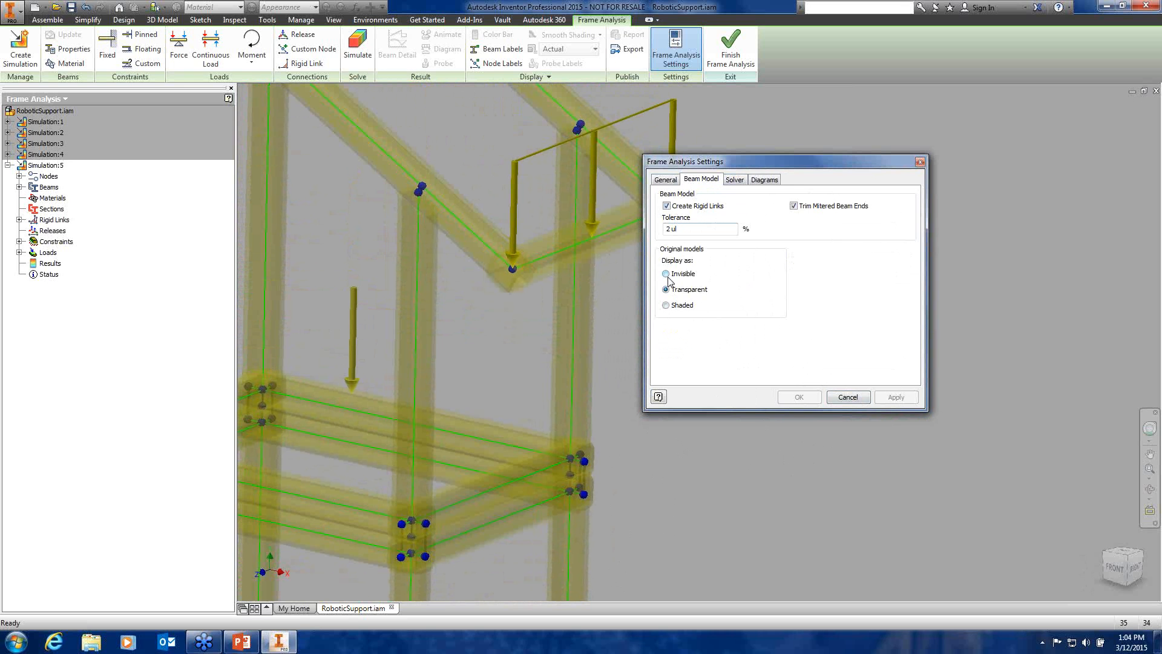
left_click(735, 180)
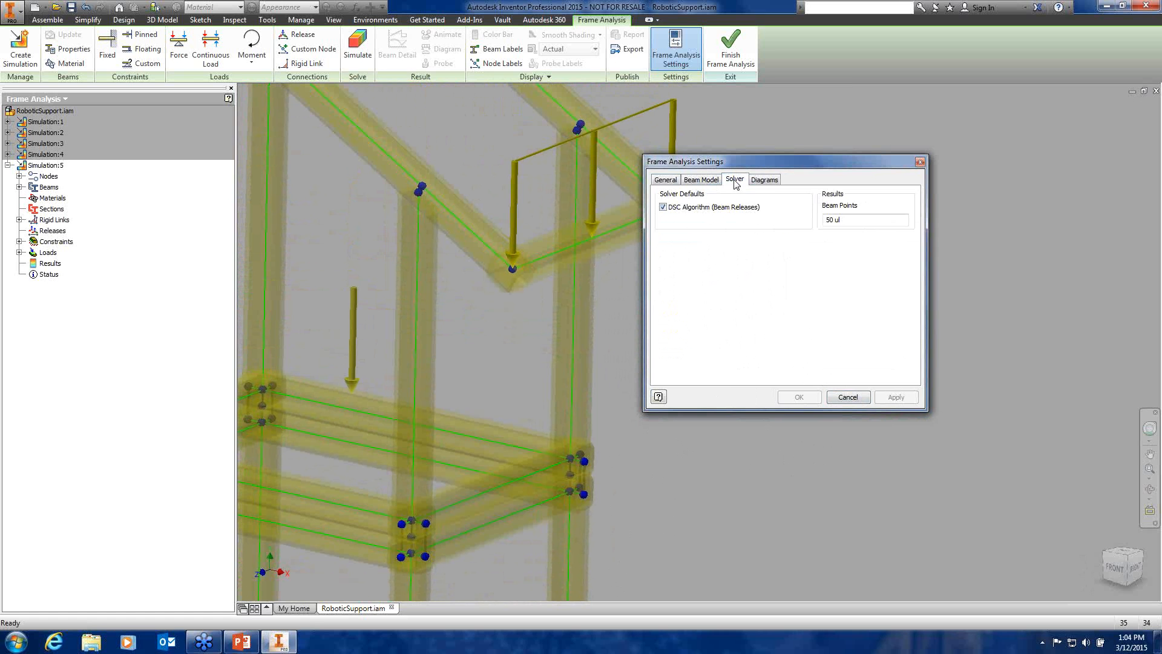
left_click(765, 181)
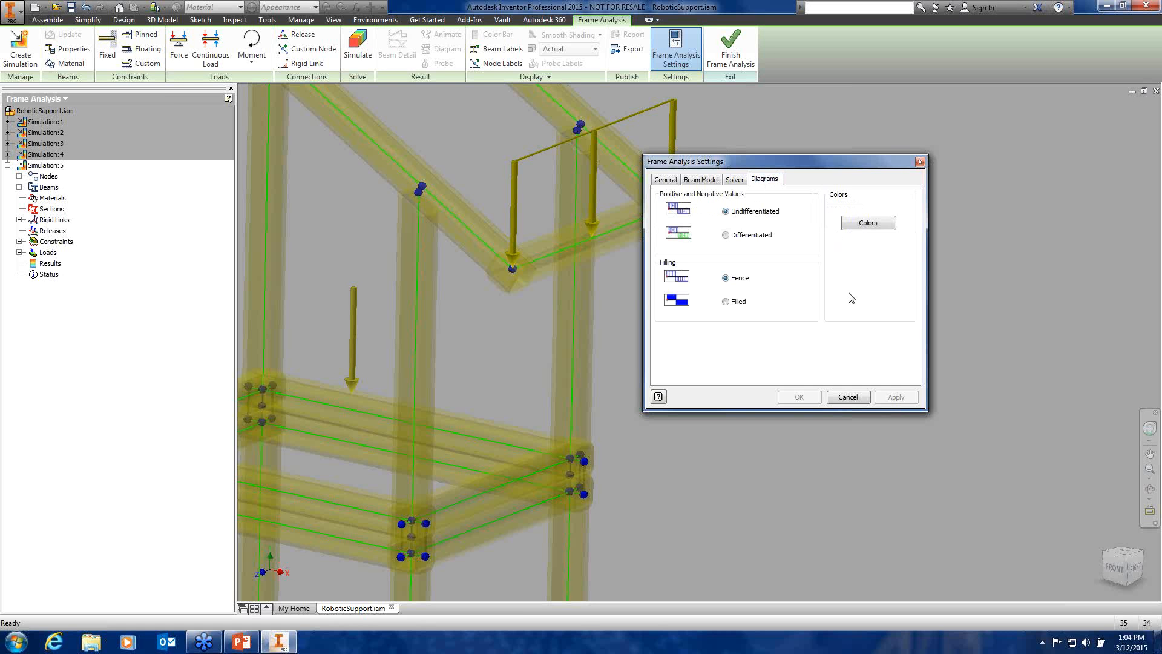
left_click(851, 398)
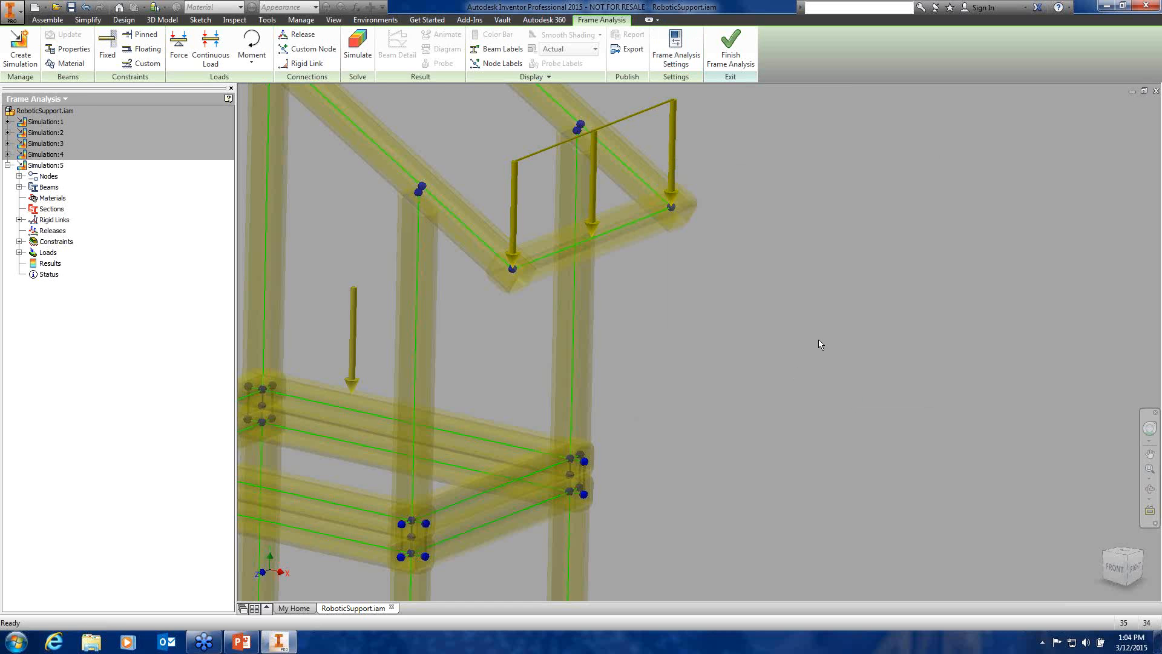
Reopen the top beam's 150 lbforce/in continuous load (32 in length, 0 in offset) for editing
key("F2")
left_click_drag(721, 312, 782, 466)
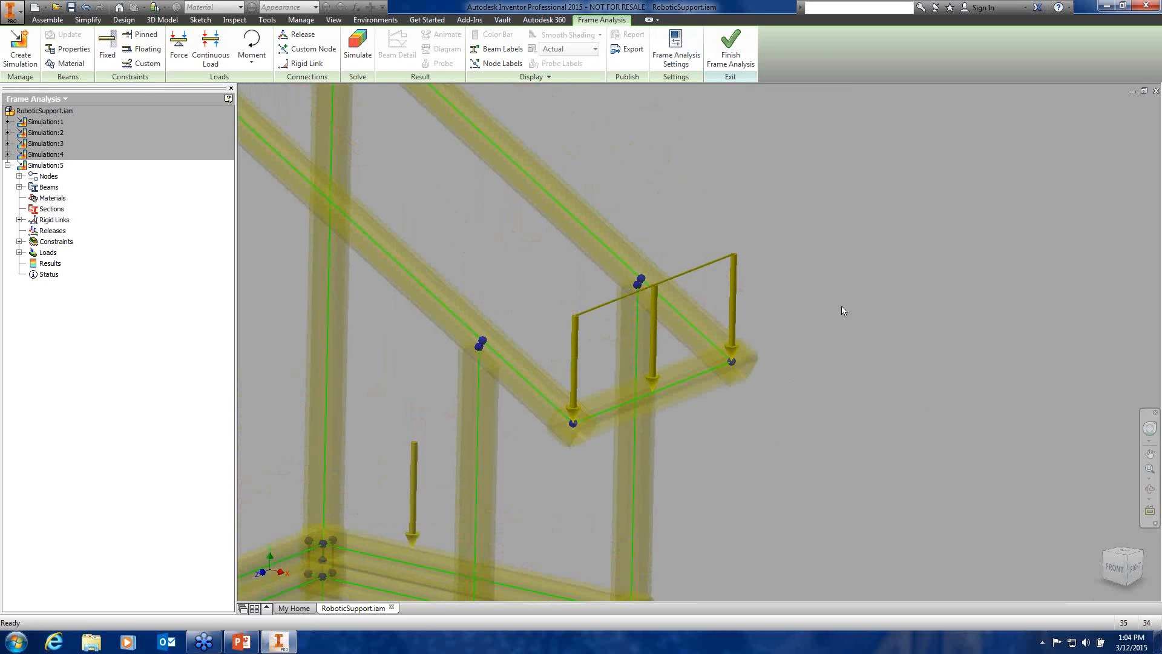
key("F4")
mouse_move(812, 319)
left_mouse_down()
mouse_move(858, 306)
mouse_move(833, 314)
left_mouse_up()
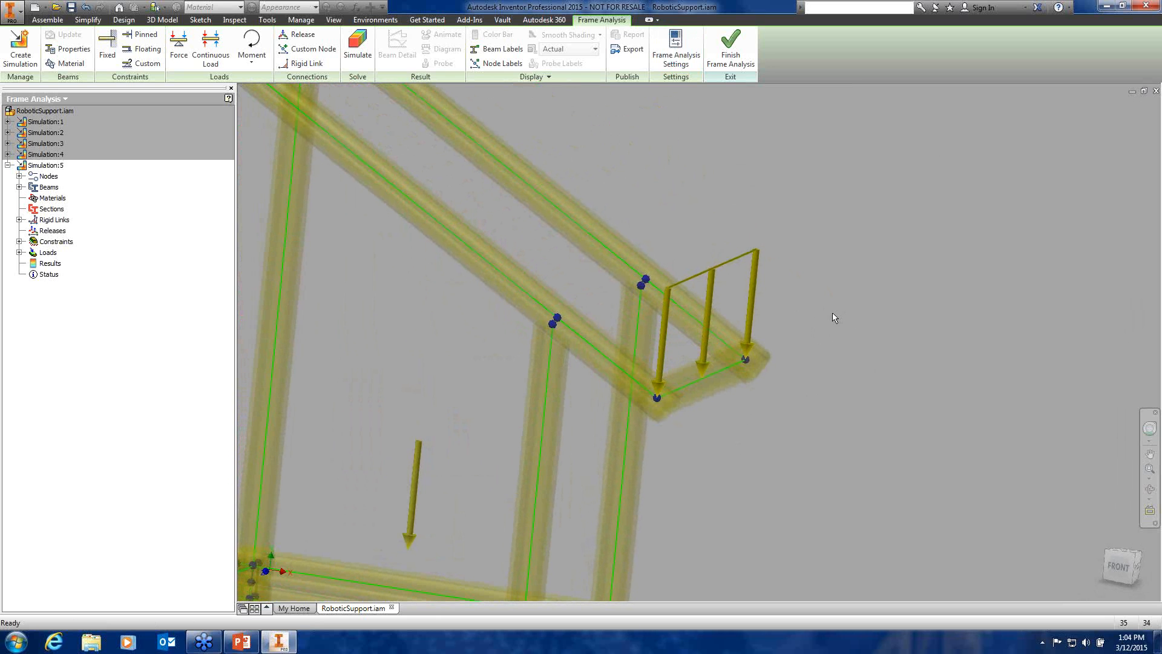
double_click(757, 294)
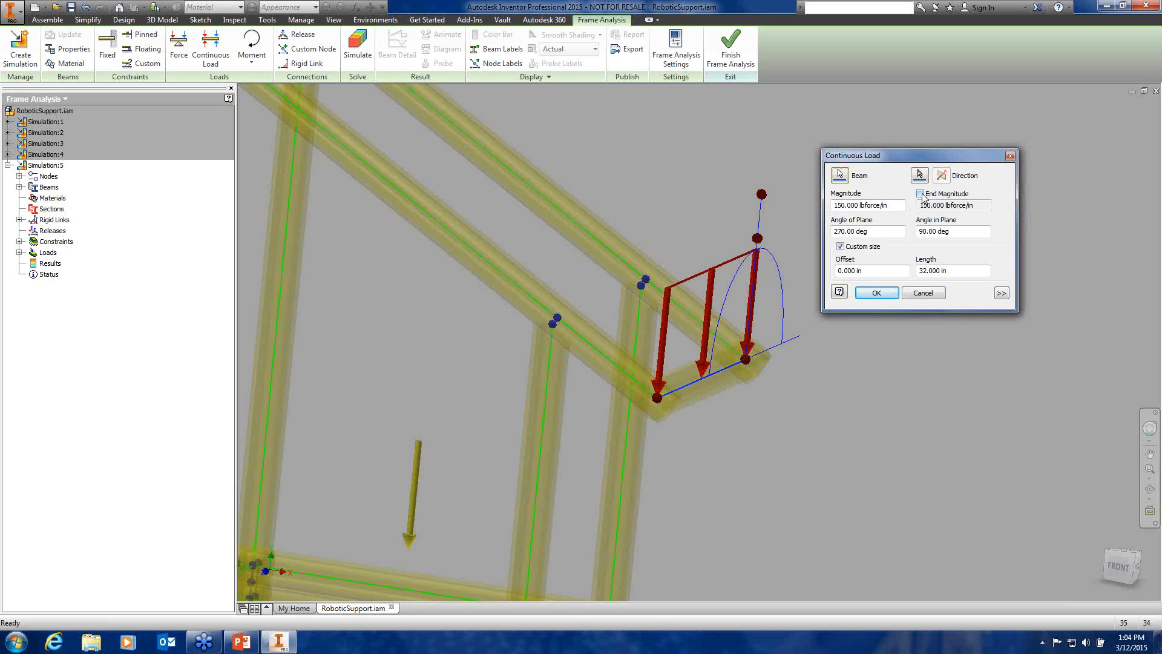
Enable End Magnitude and keep the continuous load uniform at 150 lbforce/in at start and end
left_click(921, 193)
left_click(839, 206)
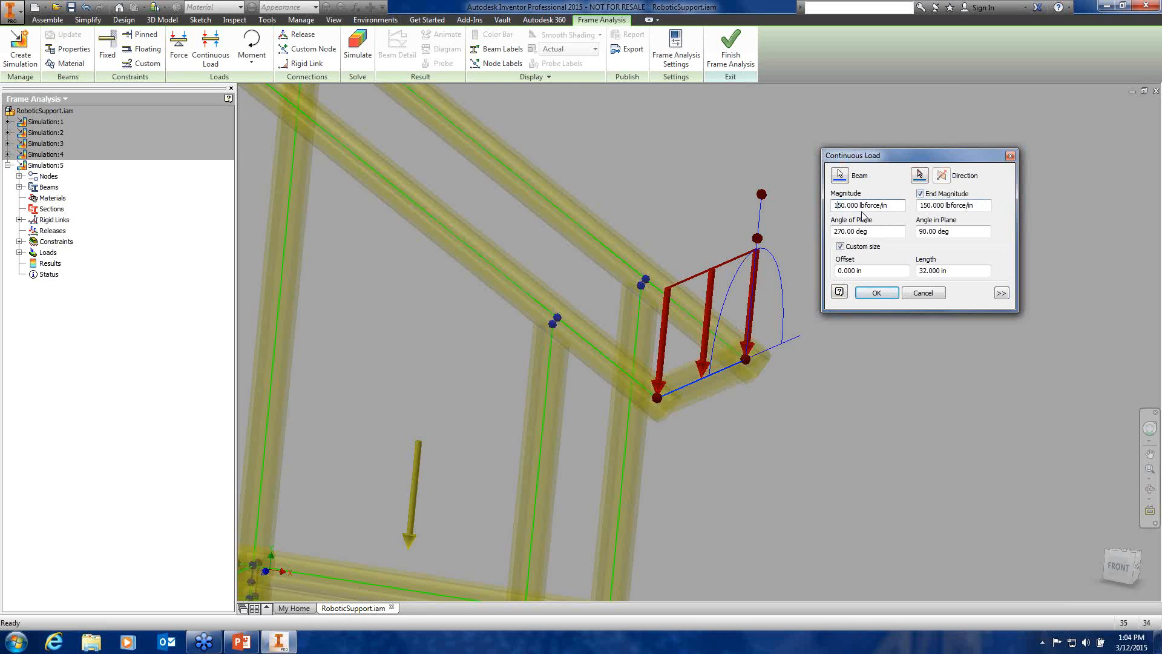
key("BackSpace")
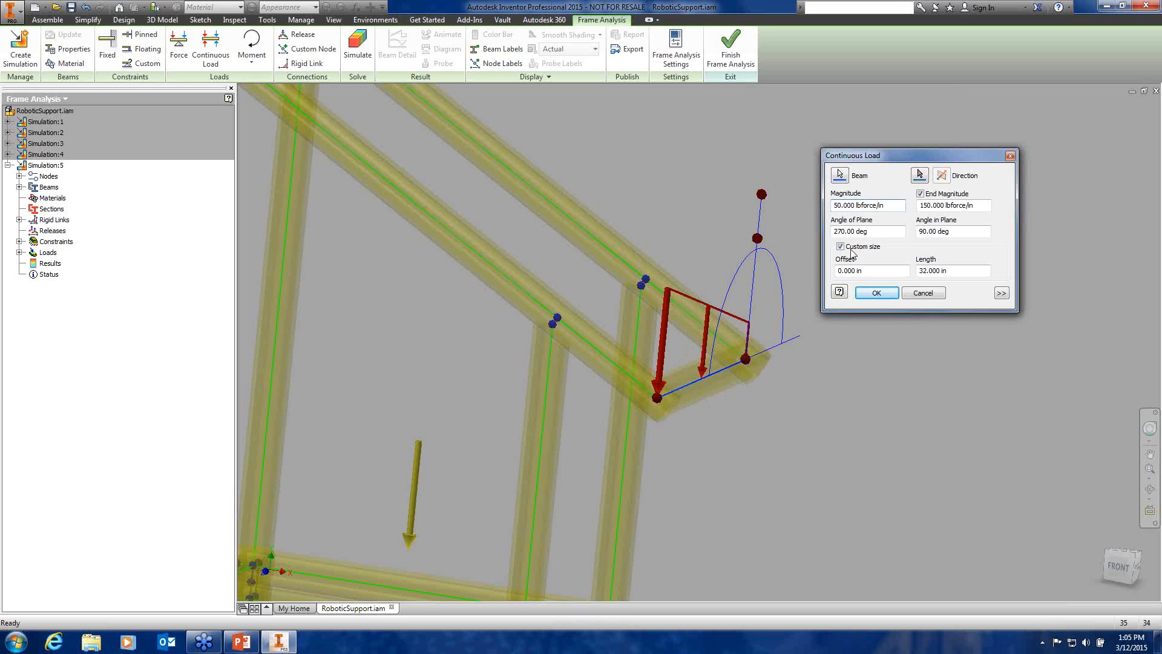
left_click(834, 205)
type("1")
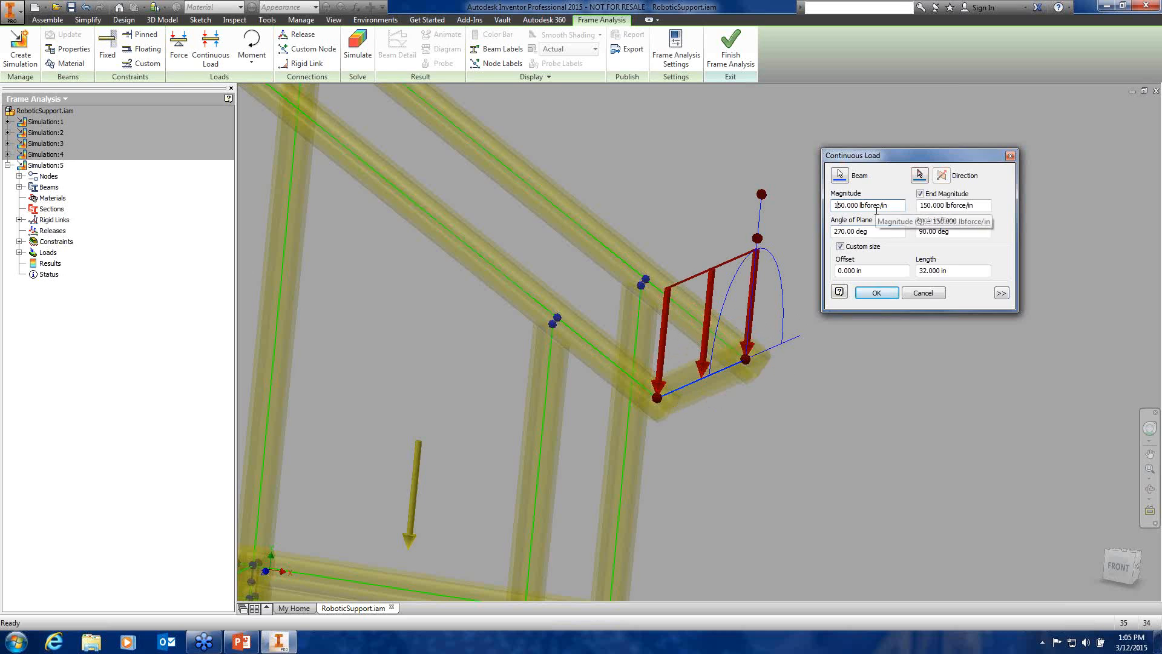
left_click_drag(902, 160, 909, 158)
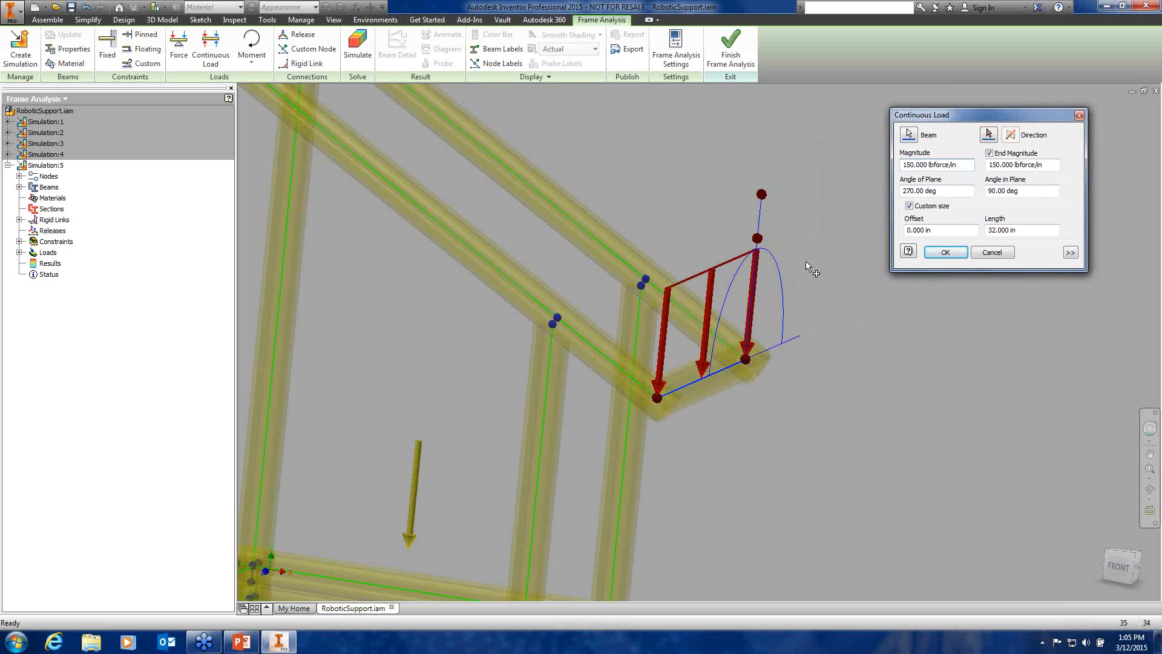
Swing the top-beam load arrows diagonally to a 240.00 deg Angle of Plane and confirm
middle_click_drag(754, 345, 786, 327, "shift")
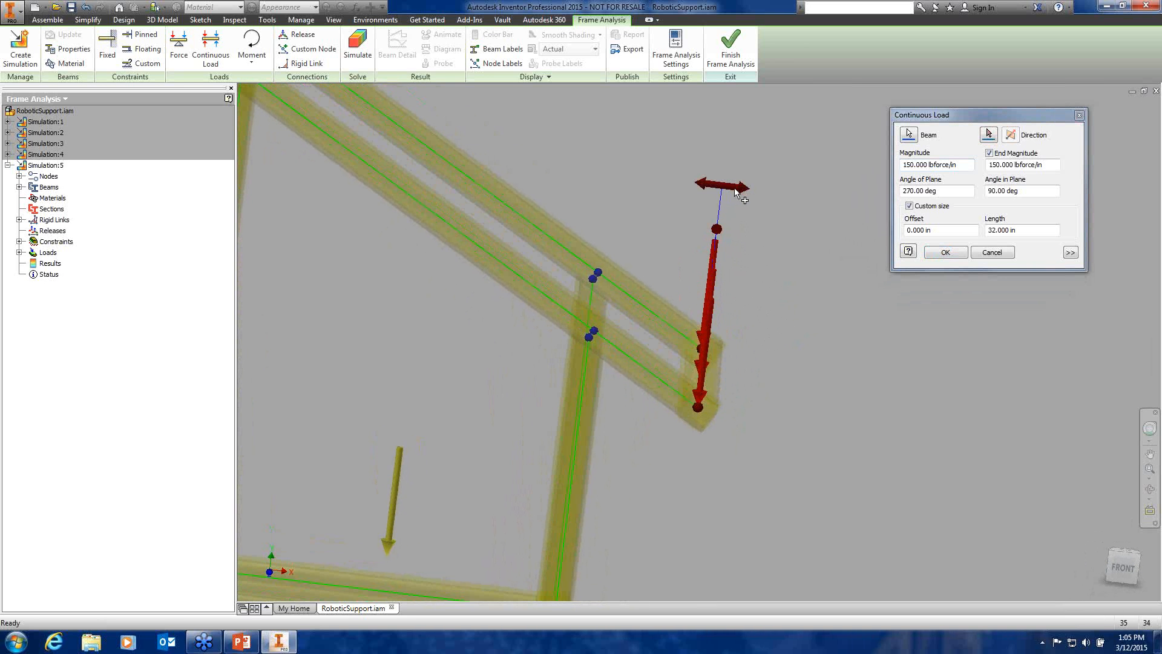
left_click_drag(748, 195, 794, 246)
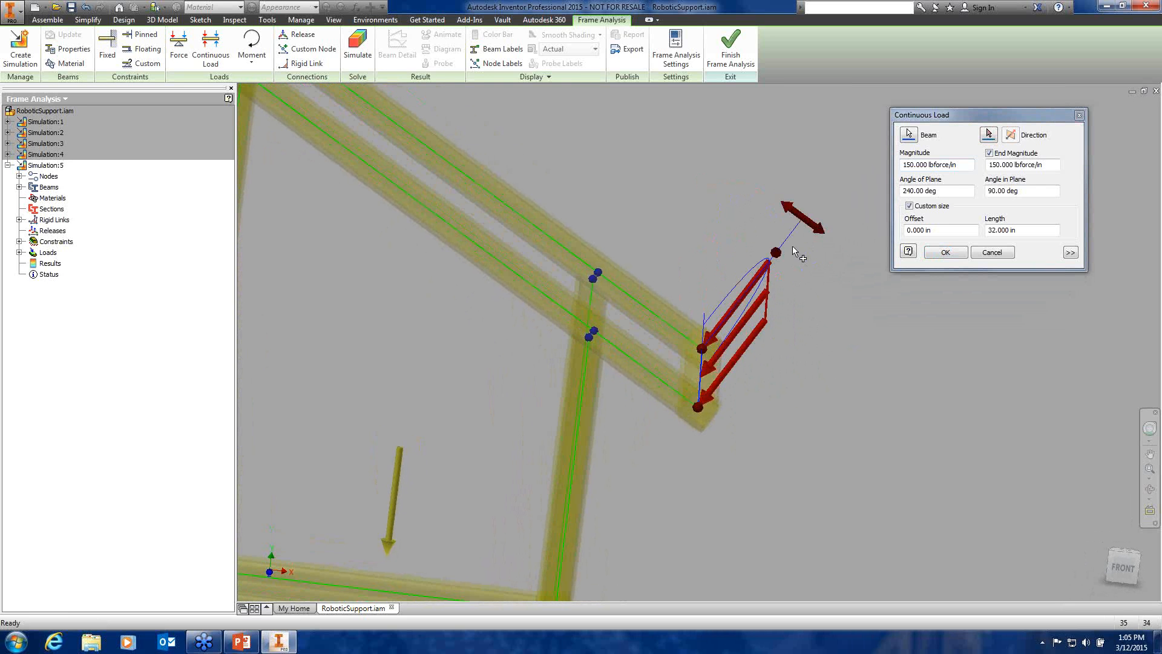
scroll(819, 336, "down", 3)
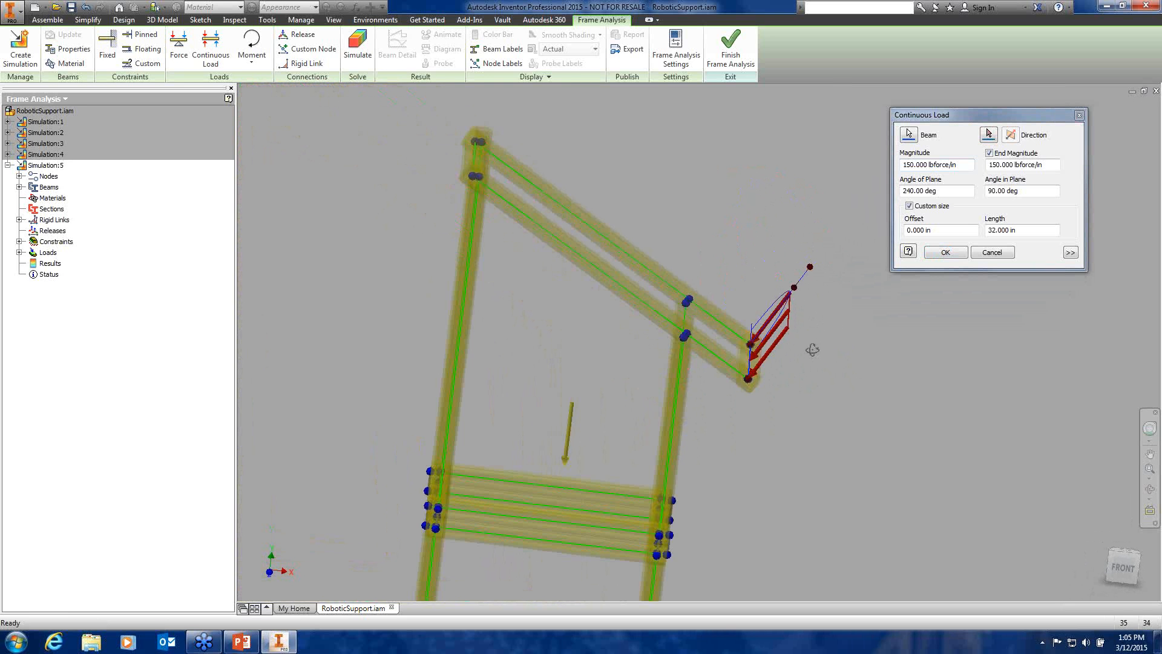
middle_click_drag(812, 349, 824, 376, "shift")
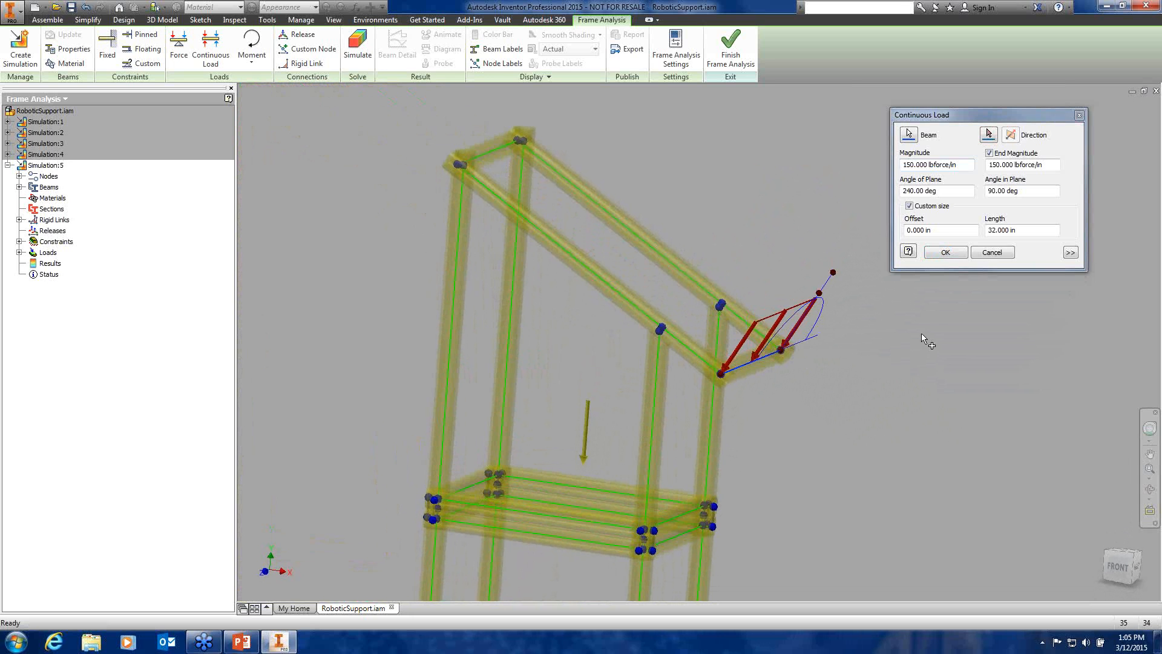
left_click(948, 253)
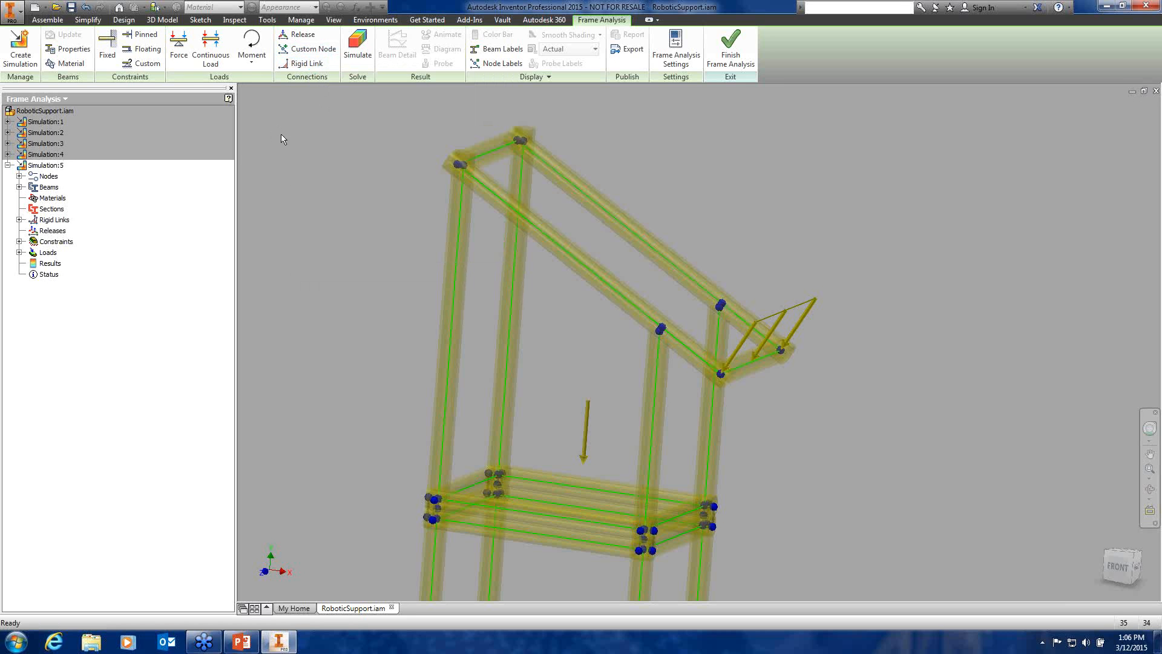
Solve Simulation:5 so the frame shows displacement results peaking at 0.03283 in
scroll(372, 136, "up", 3)
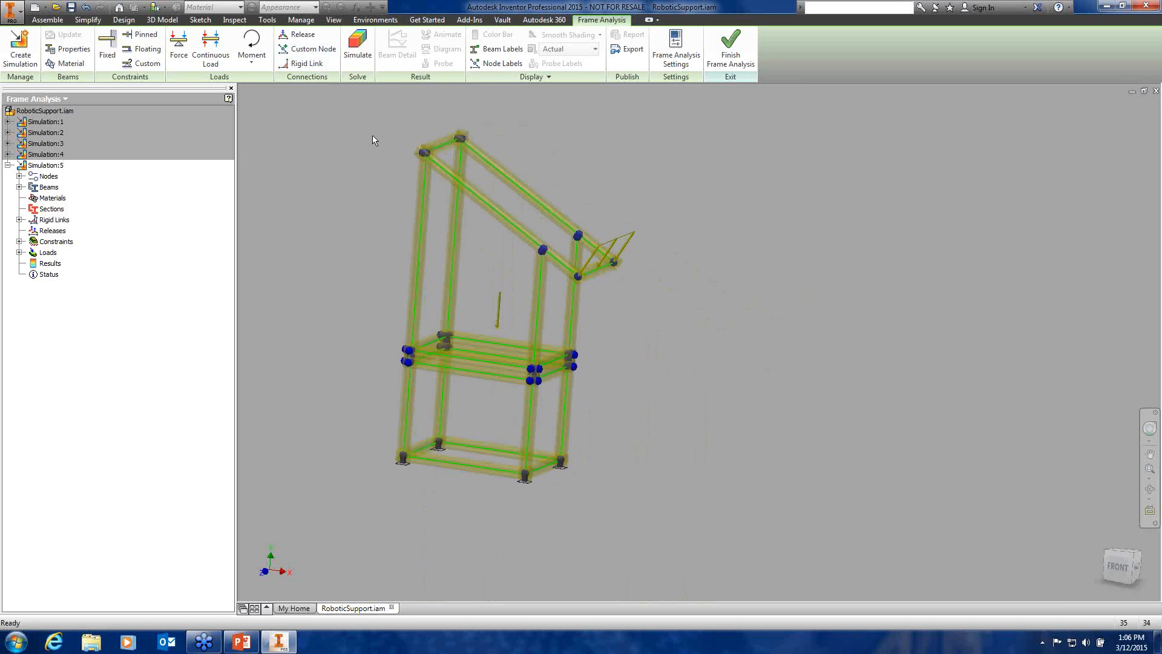
middle_click_drag(355, 158, 391, 183)
left_click(358, 47)
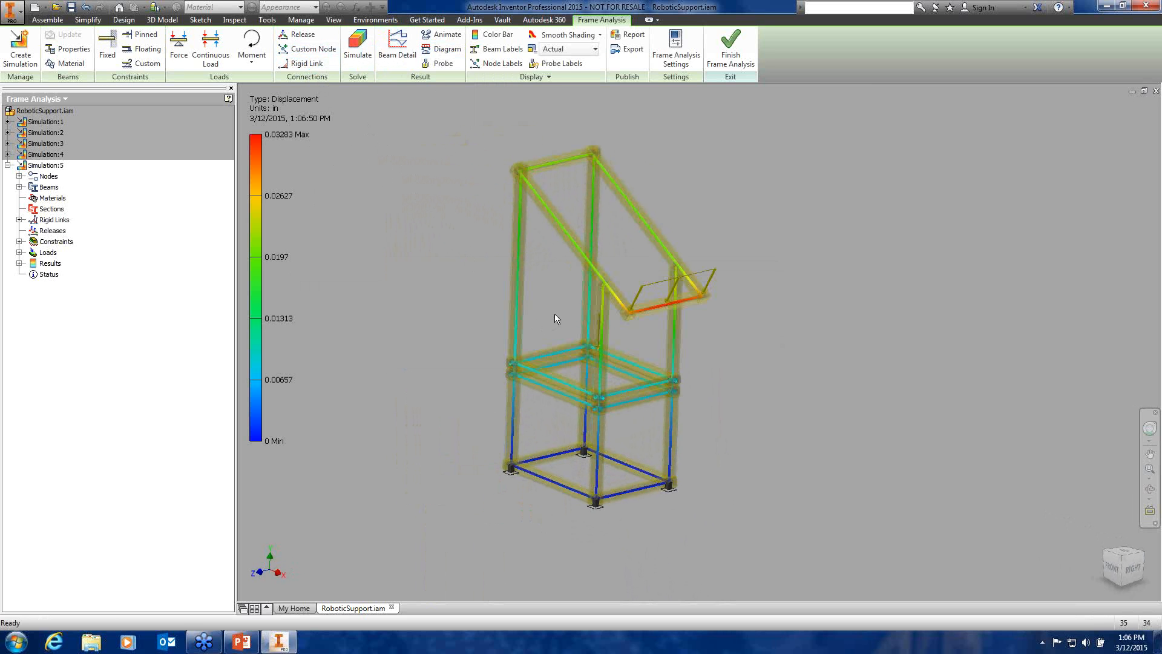
scroll(554, 313, "down", 3)
middle_click_drag(597, 328, 608, 279, "shift")
scroll(636, 335, "up", 3)
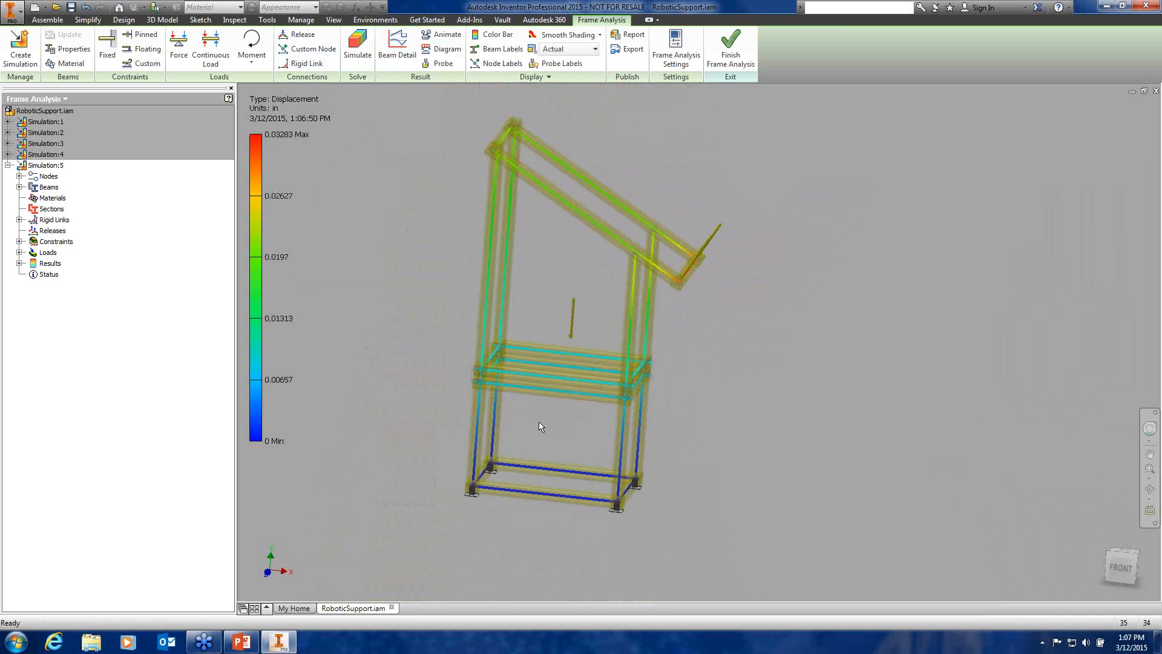
middle_click_drag(541, 427, 549, 372)
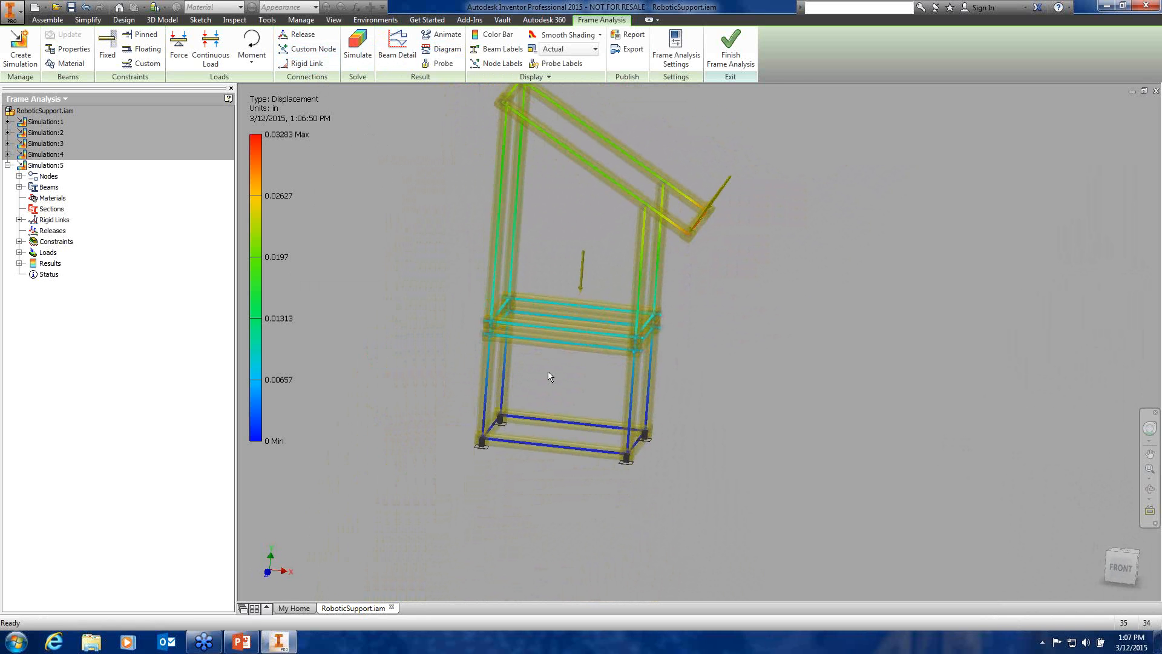
scroll(549, 376, "down", 3)
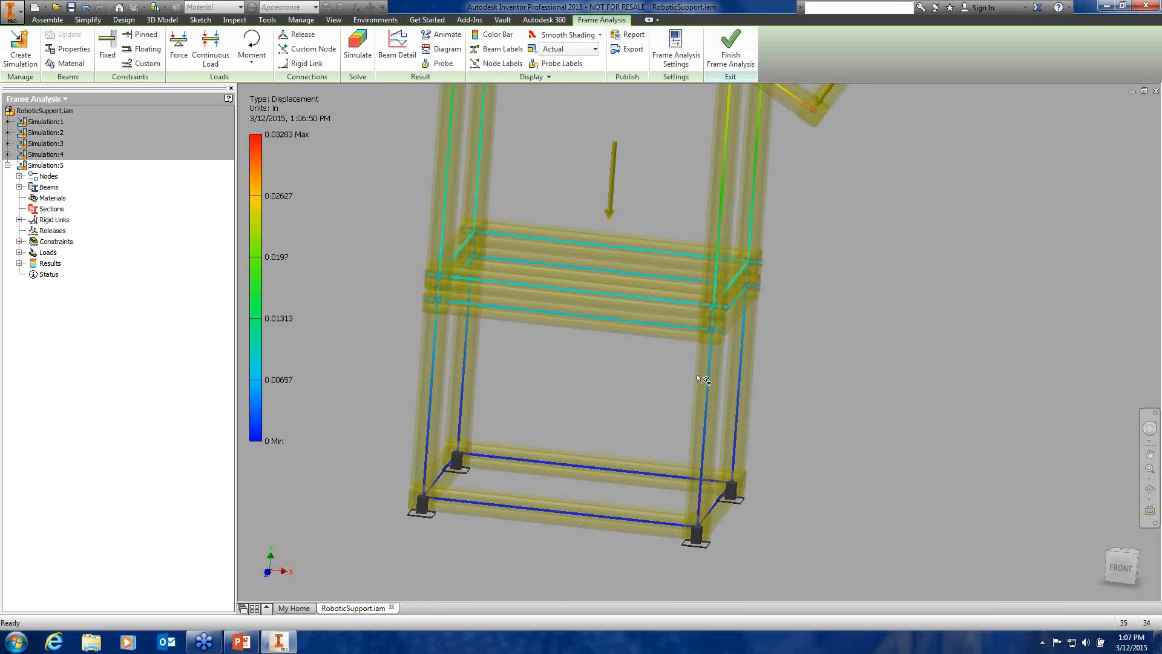
scroll(626, 399, "down", 5)
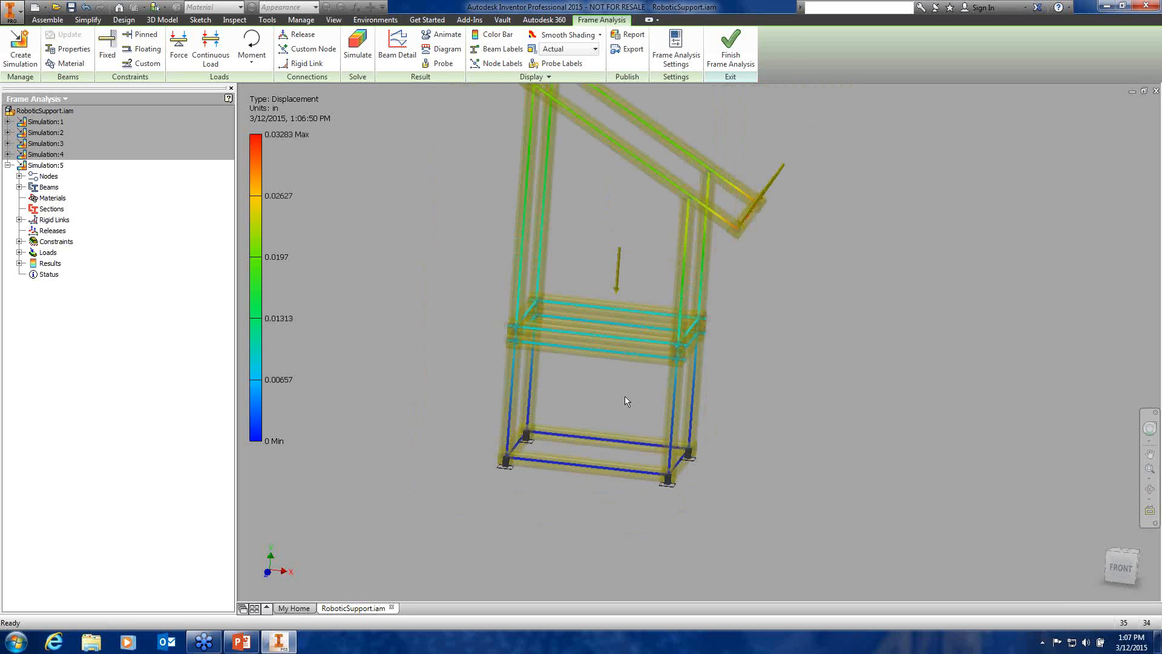
Inspect the slanted arm's deformed results, then finish Frame Analysis to return to RoboticSupport.iam
middle_click_drag(605, 355, 626, 315, "shift")
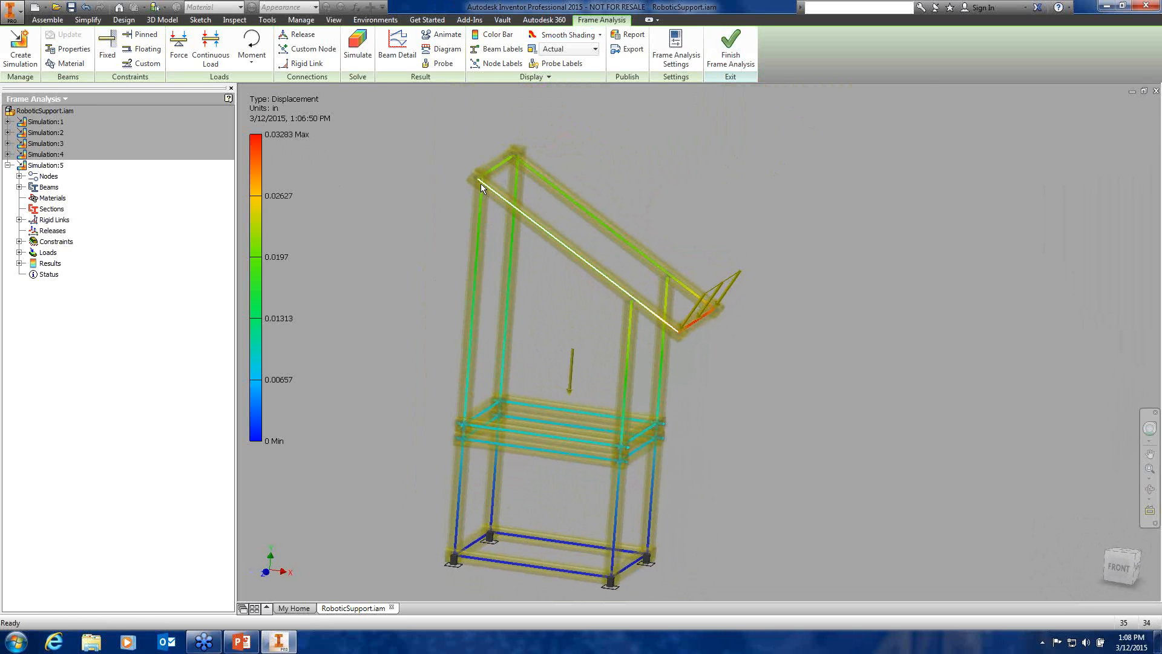
scroll(481, 188, "up", 5)
scroll(578, 259, "down", 8)
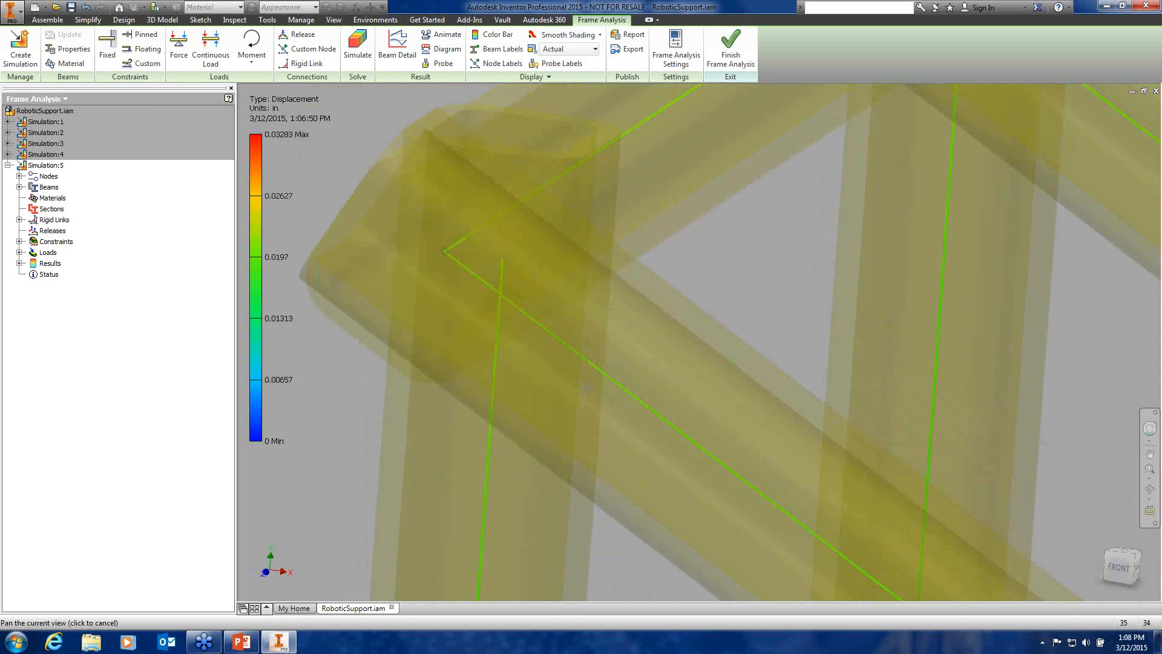
left_click(730, 49)
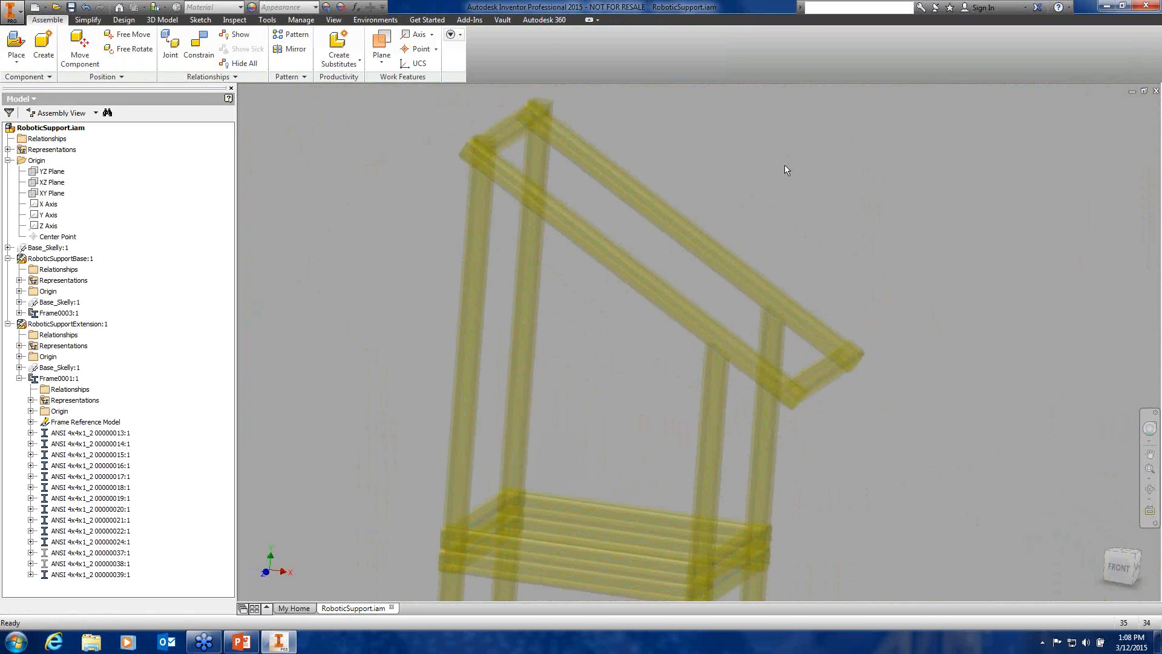
Make hidden diagonal braces 00000037:1 and 00000038:1 visible, removing design view associativity
scroll(732, 247, "down", 3)
scroll(731, 247, "up", 4)
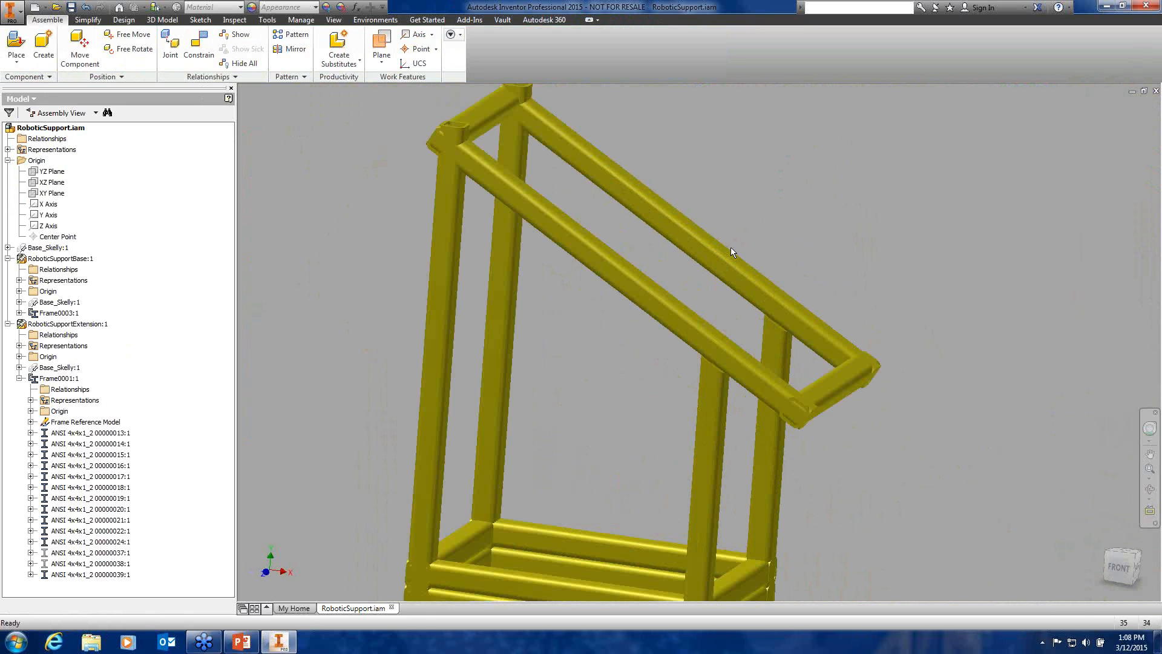
middle_click_drag(732, 247, 717, 234)
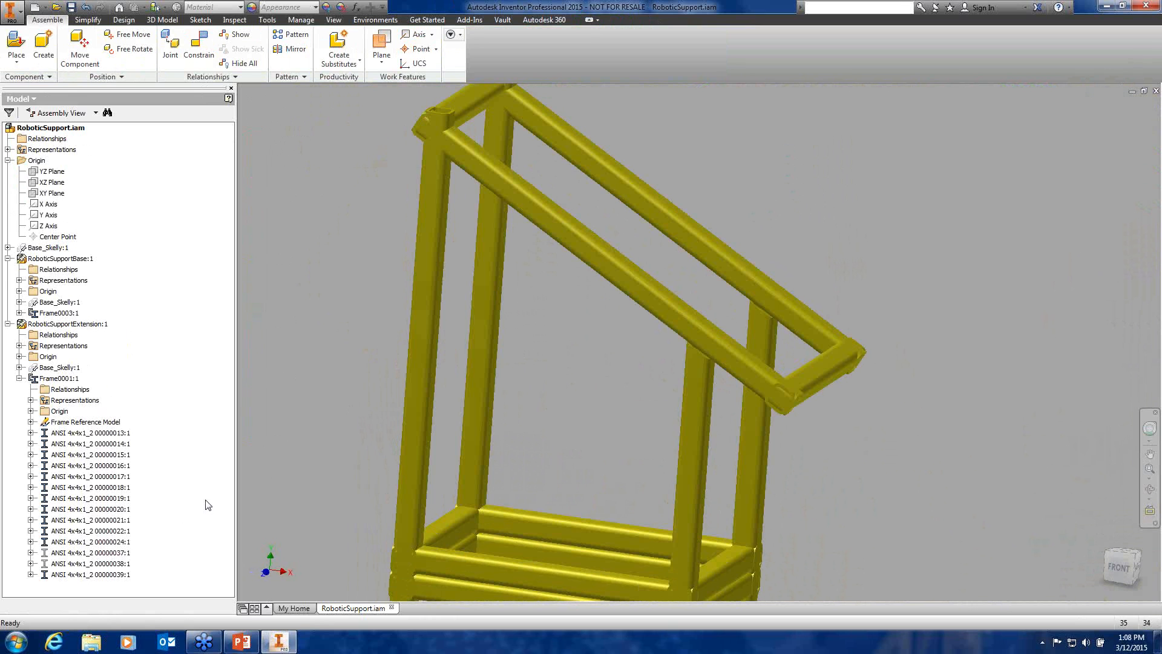
left_click(87, 478)
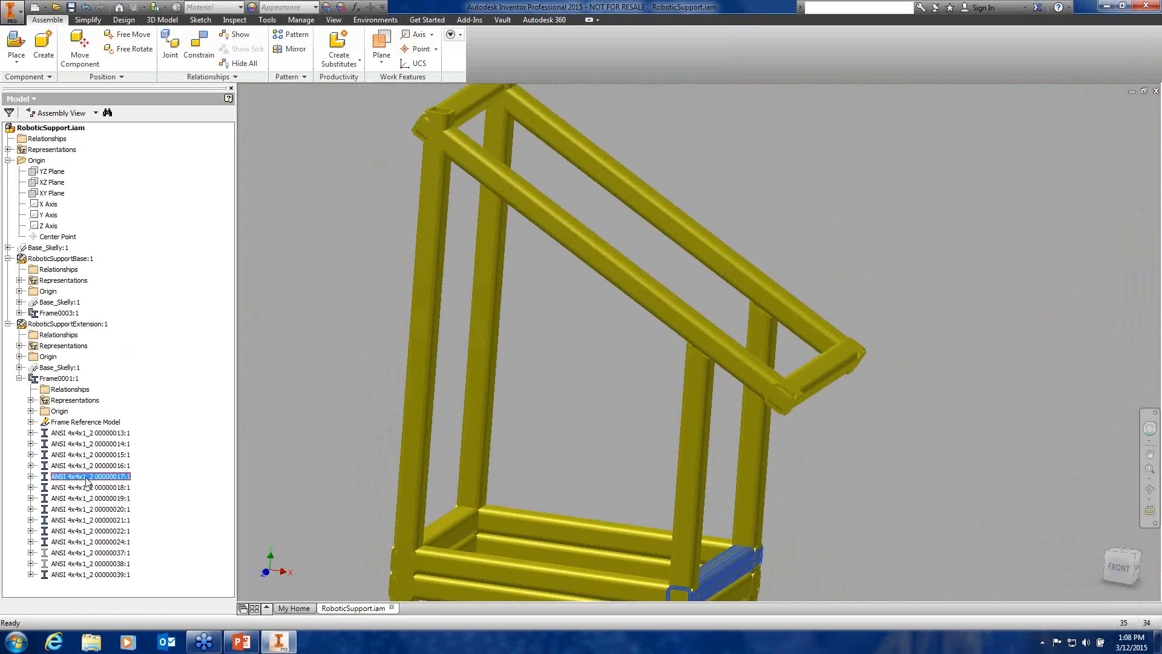
left_click(65, 554)
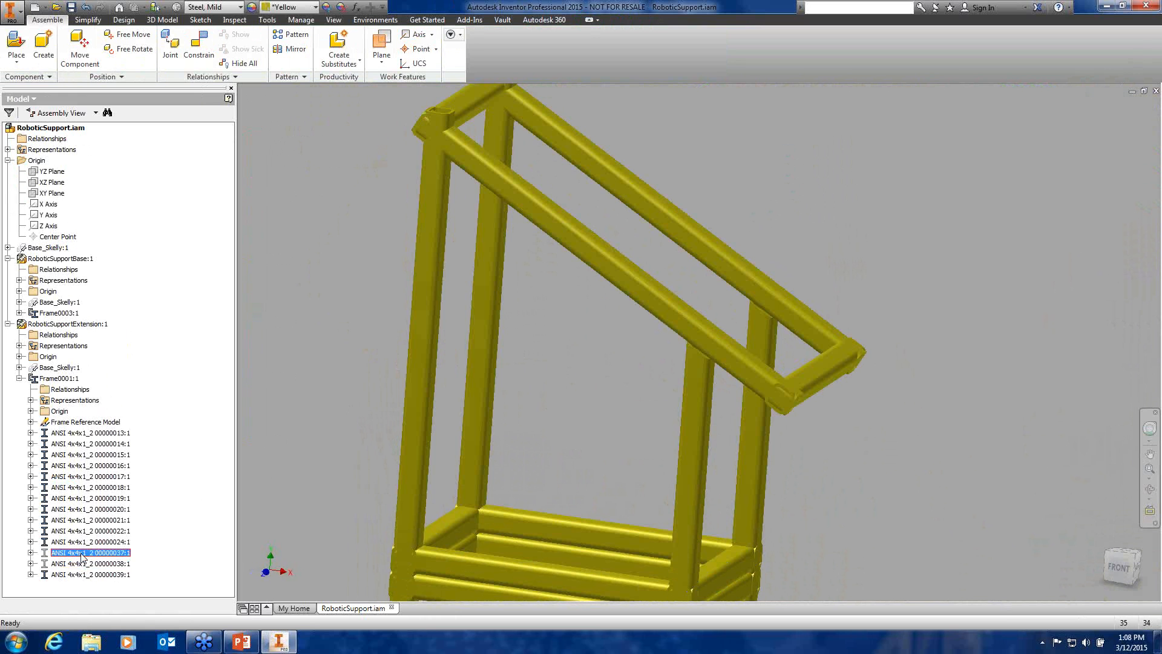
right_click(79, 555)
left_click(121, 535)
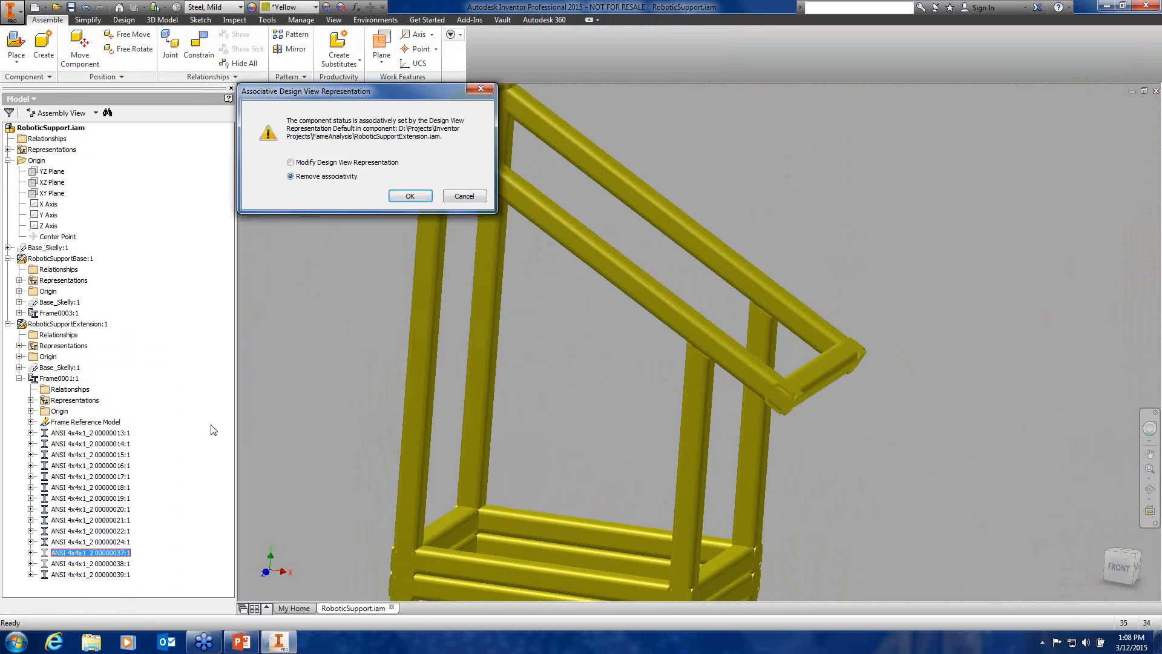
left_click(410, 196)
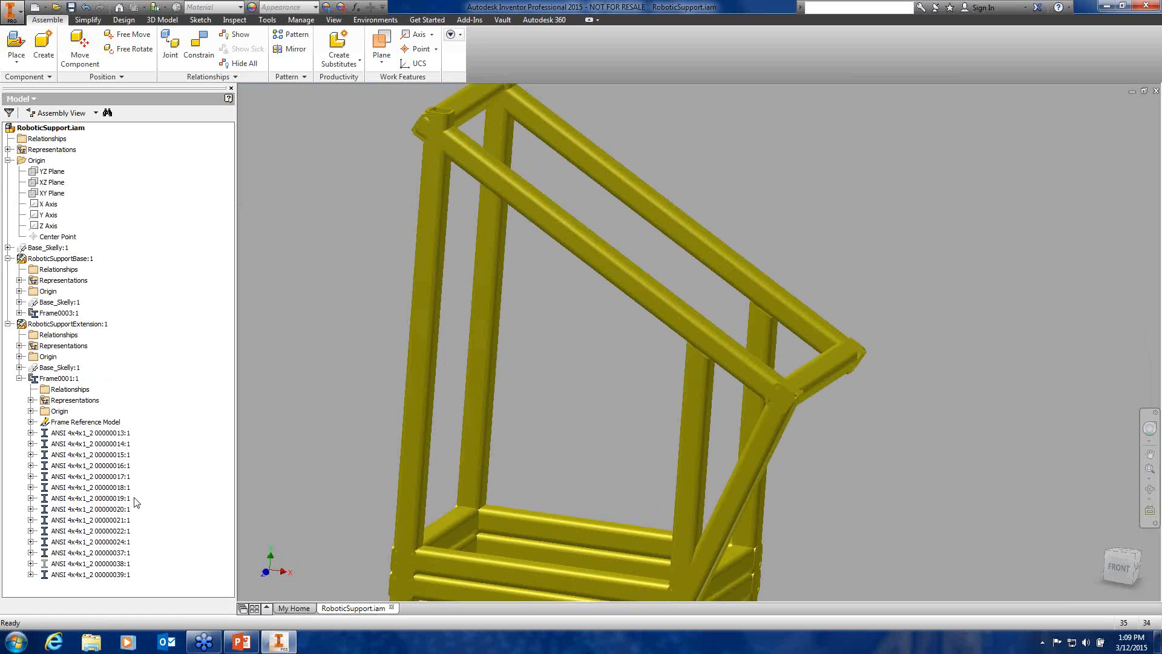
left_click(97, 566)
right_click(98, 567)
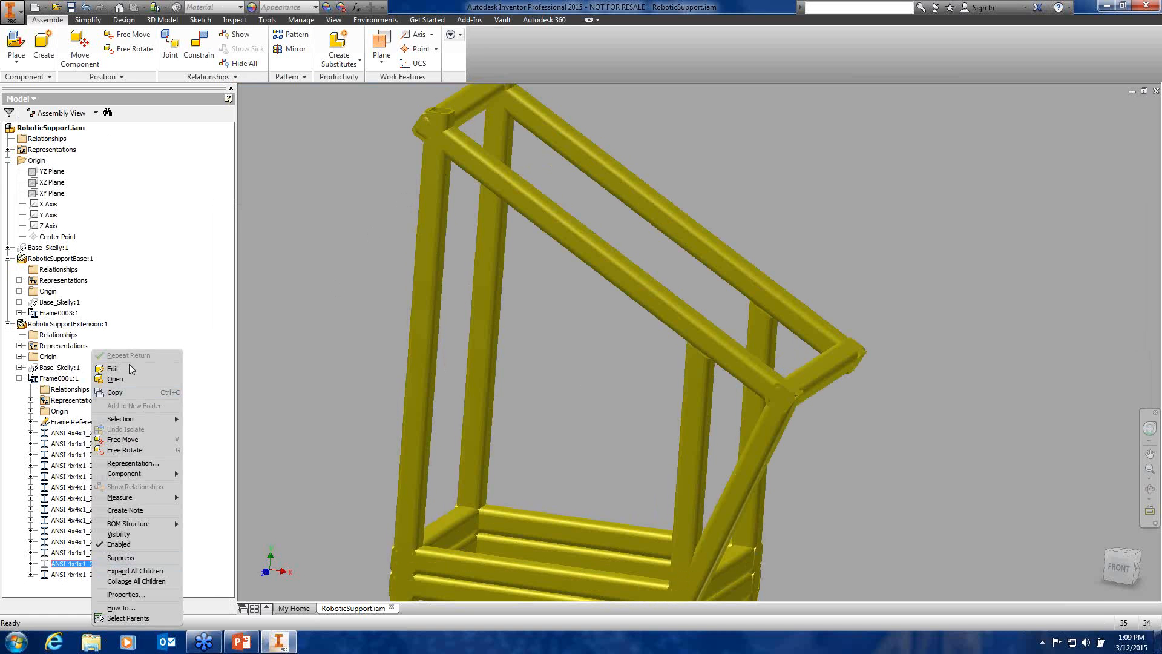
left_click(119, 534)
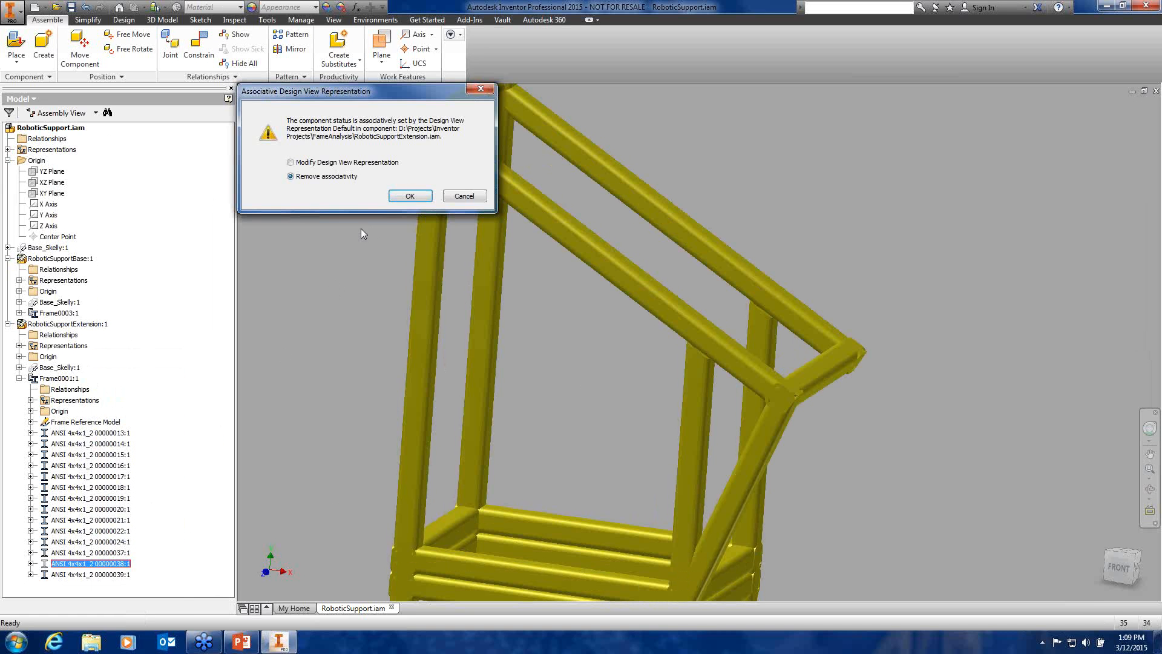
left_click(409, 197)
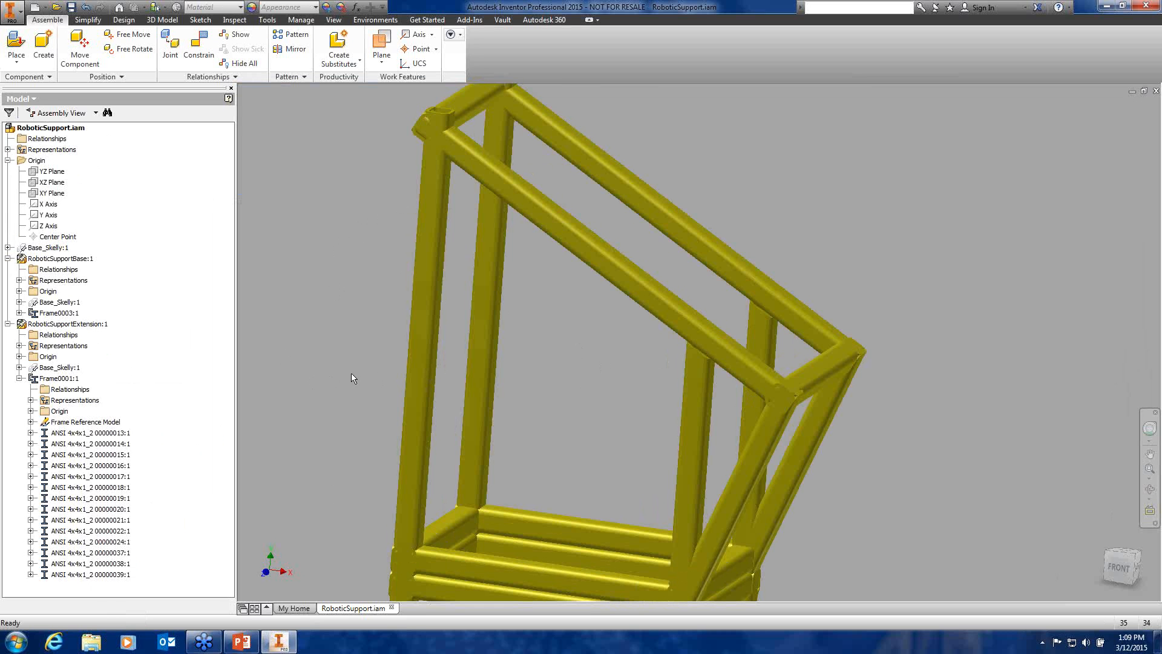
Open the RoboticSupportExtension sub-assembly in its own window
scroll(347, 372, "down", 5)
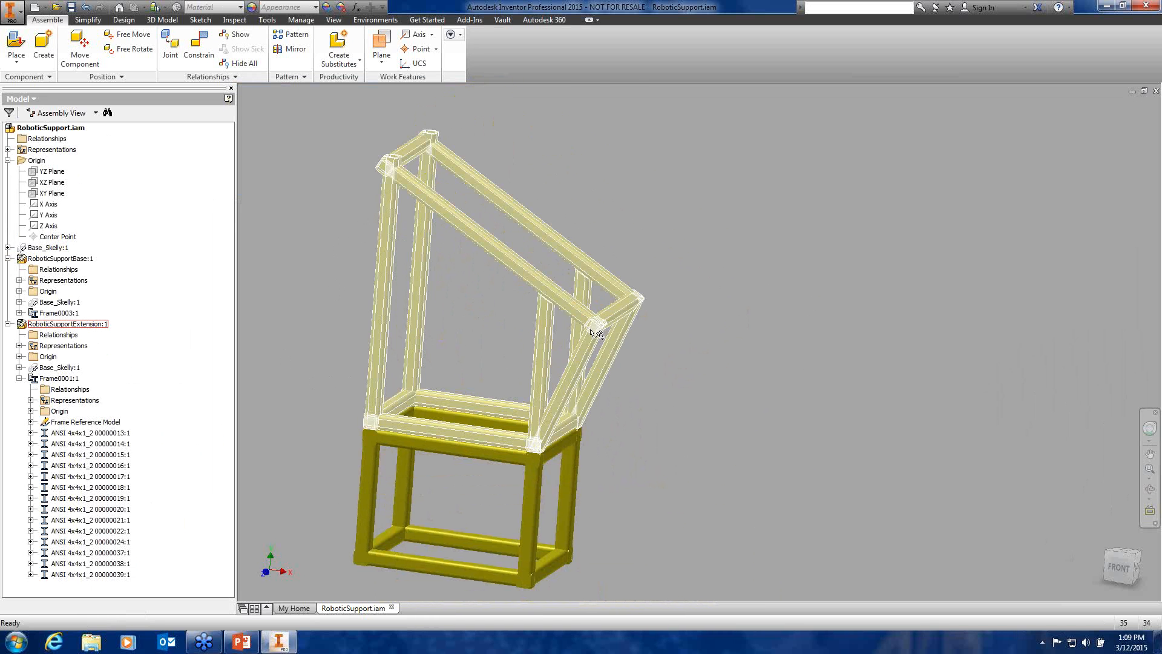
left_click(473, 235)
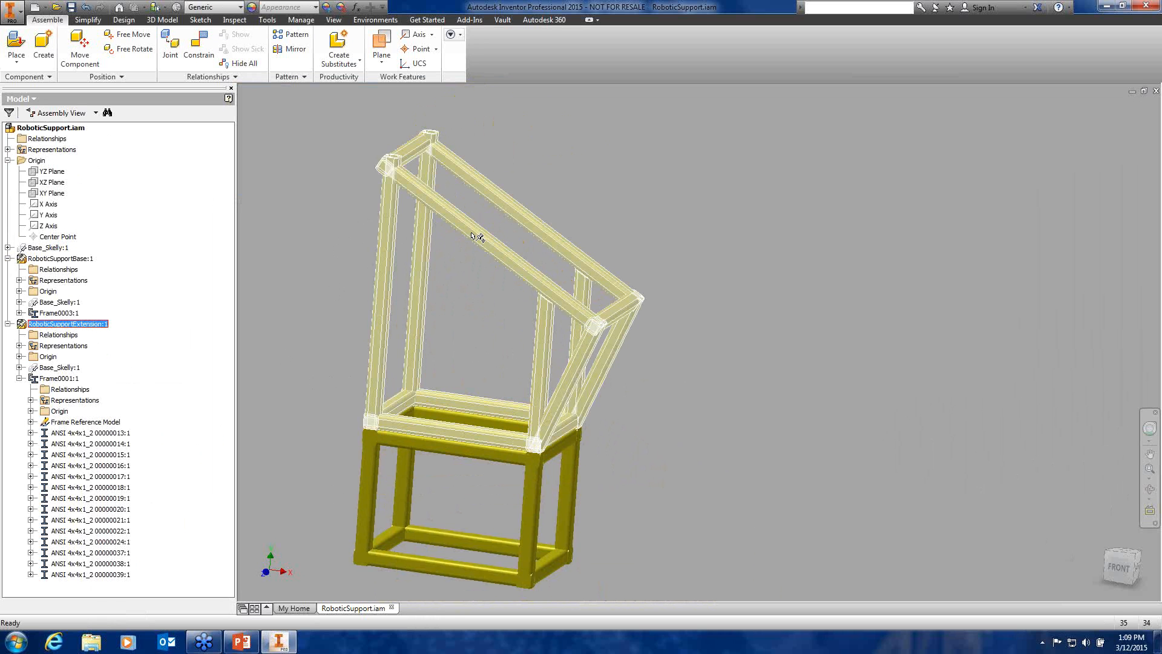
right_click(474, 237)
left_click(475, 197)
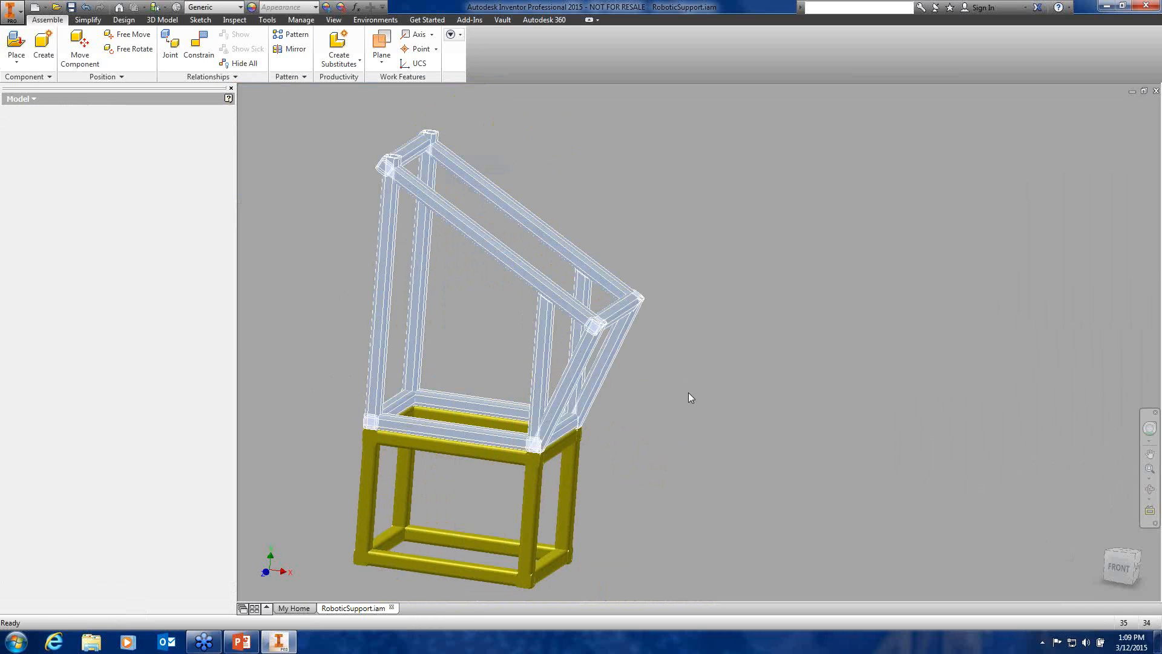
Turn on visibility of the Base_Skelly:1 skeleton sketch lines
middle_click_drag(644, 372, 586, 364)
scroll(587, 364, "down", 3)
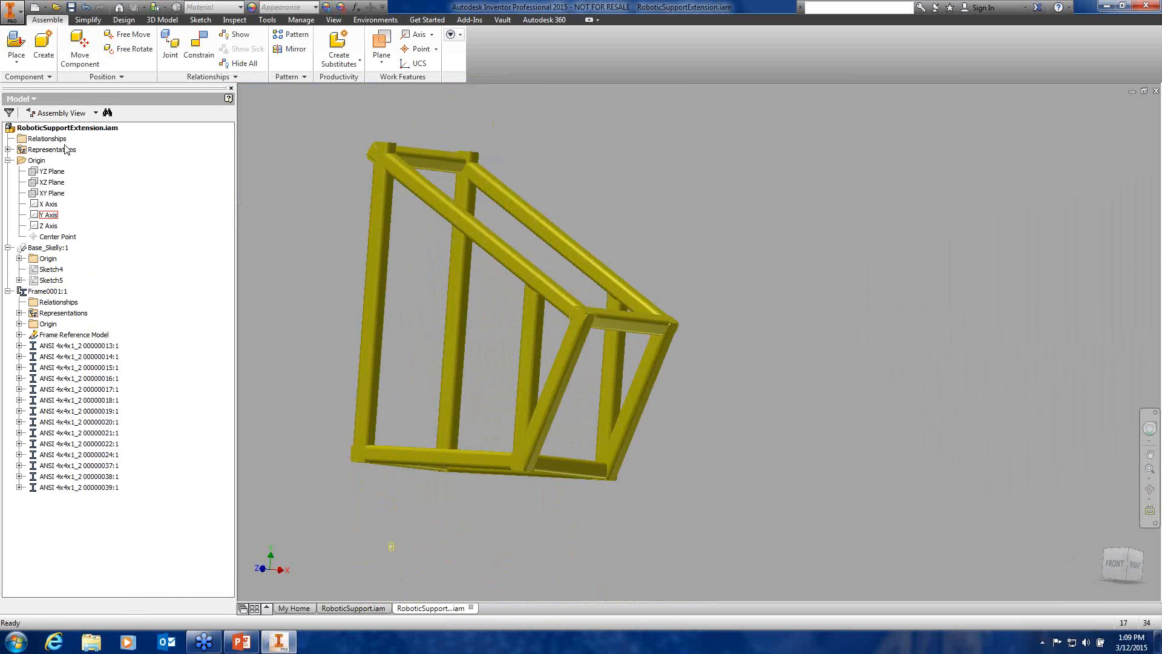
right_click(44, 248)
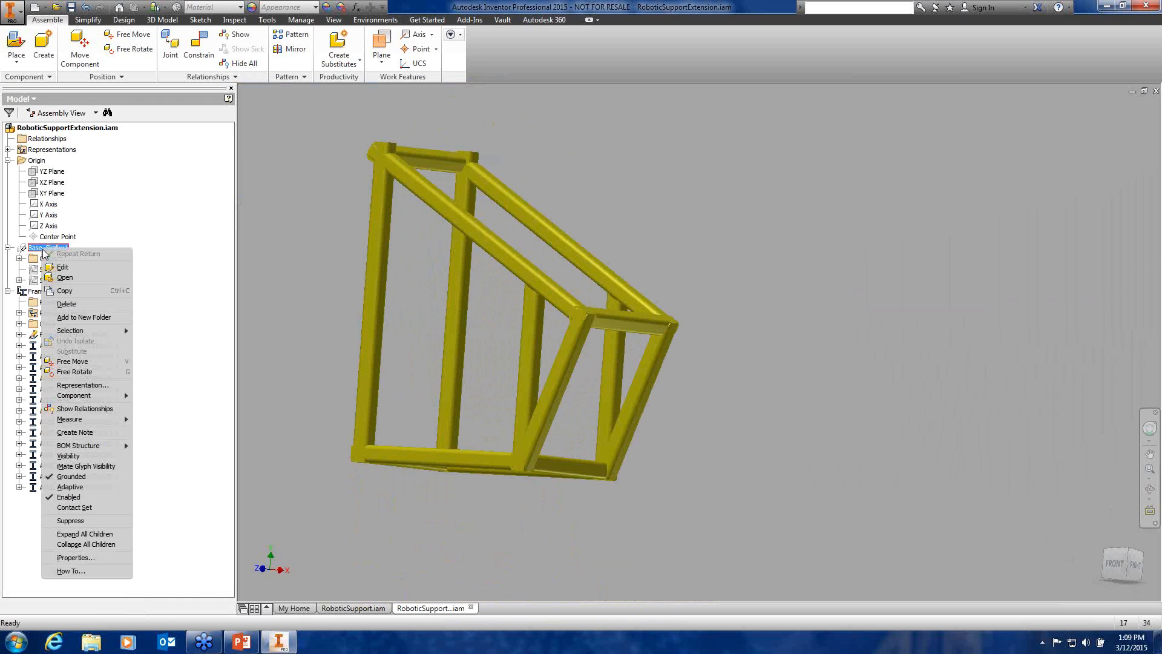
left_click(77, 457)
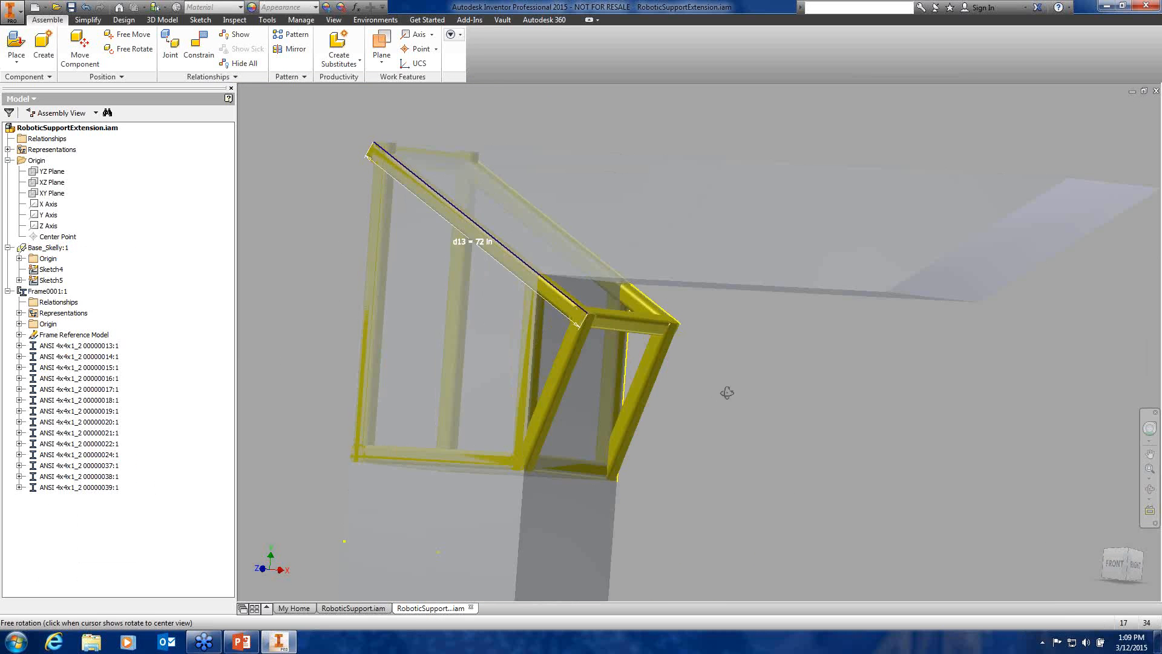
Start inserting an ANSI 4x4x1/2 Steel, Mild frame member from the Design tab
mouse_move(726, 393)
middle_mouse_down("shift")
mouse_move(773, 389)
mouse_move(746, 394)
middle_mouse_up("shift")
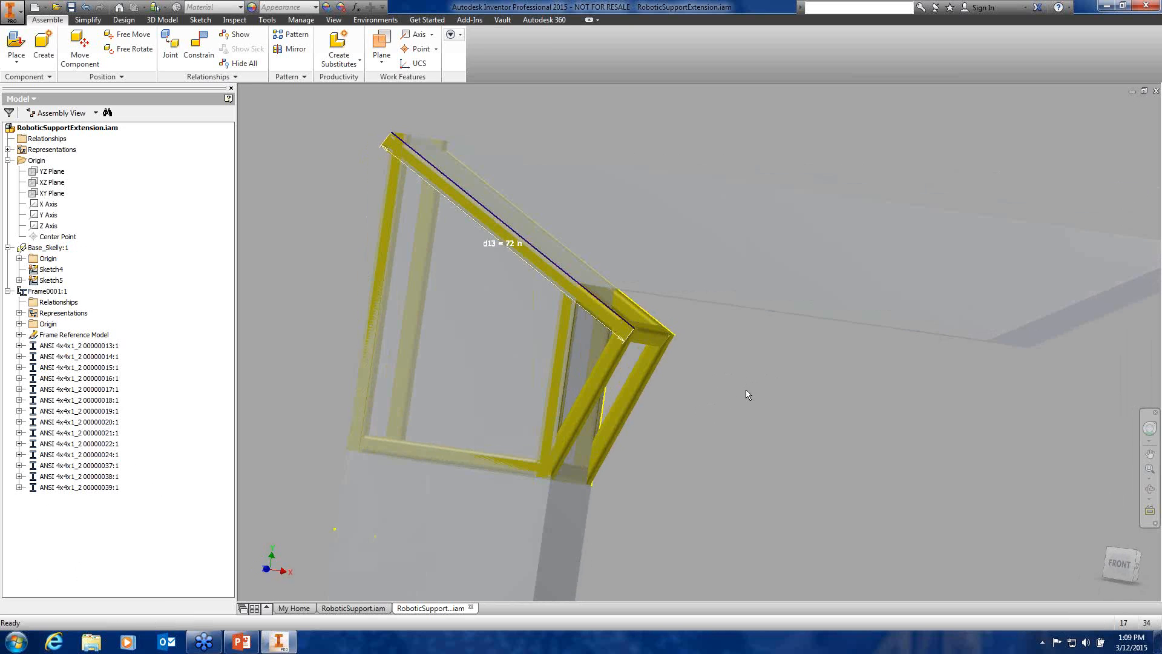
left_click(123, 20)
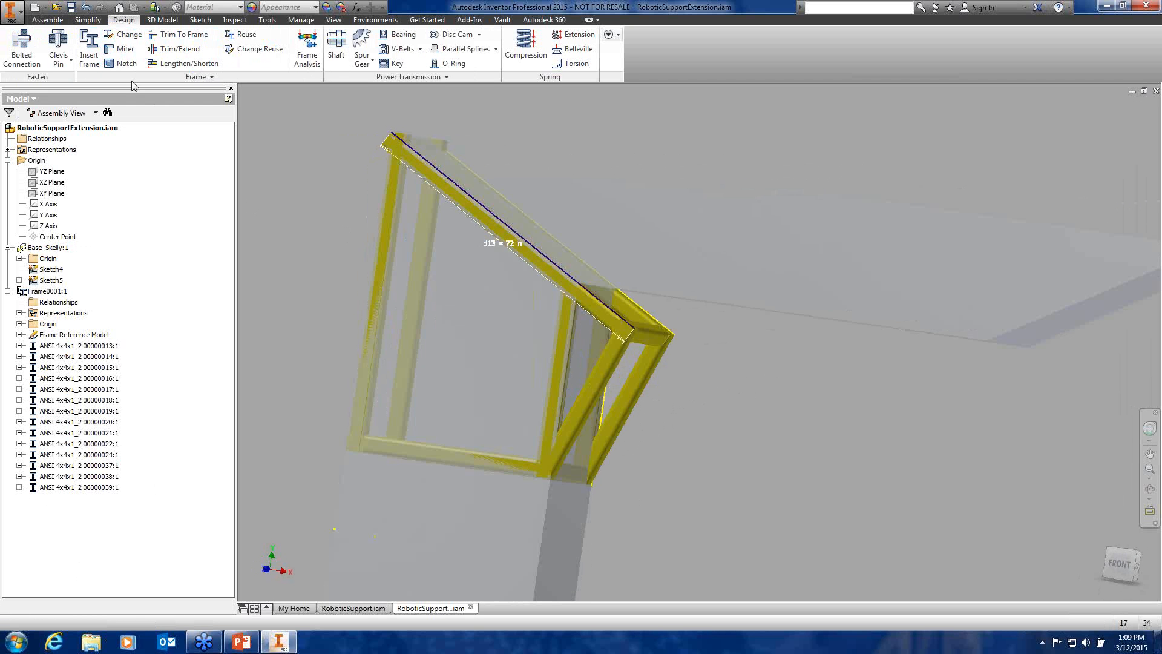
left_click(89, 53)
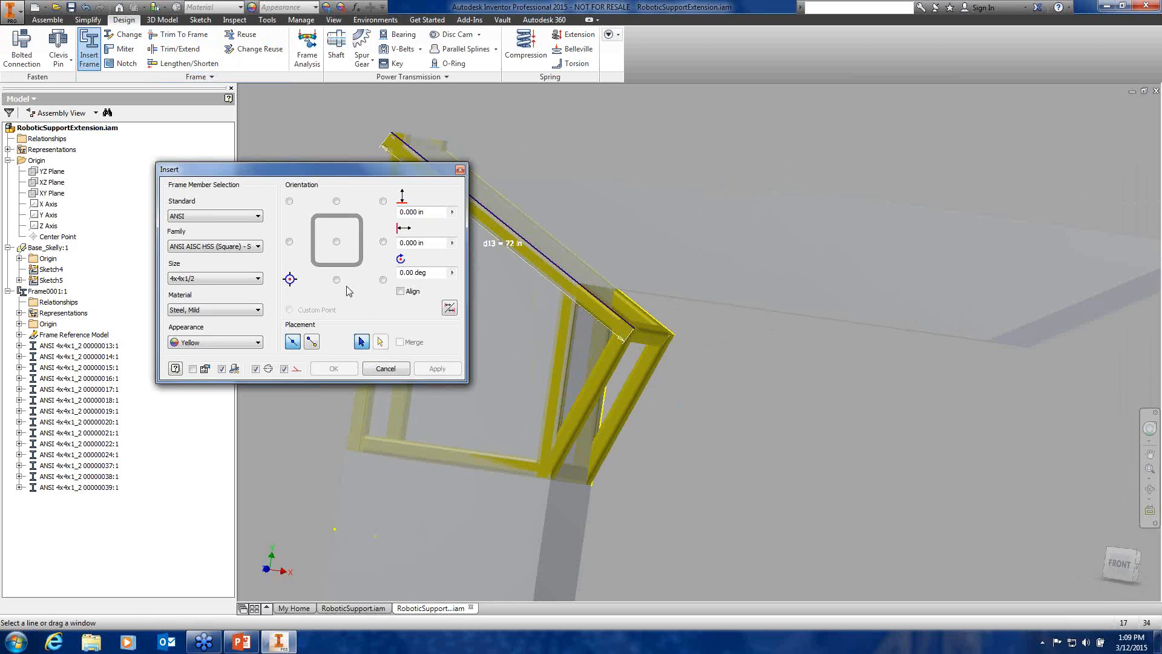
Try placing the new member between two frame points, then cancel the Insert Frame dialog
left_click(314, 342)
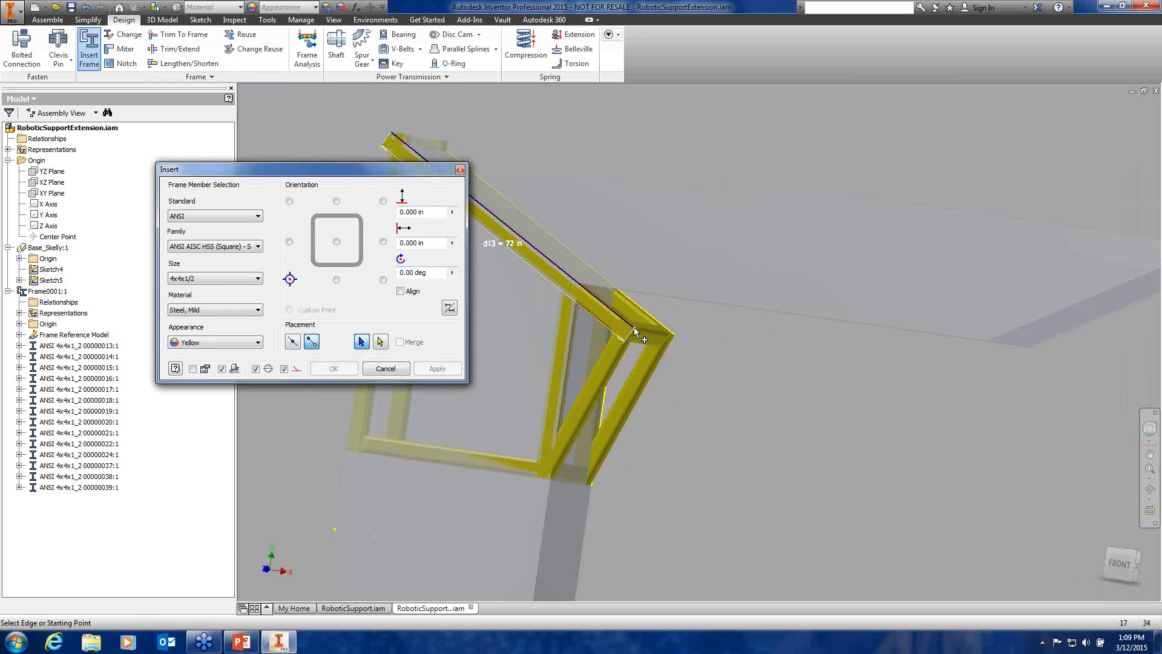
scroll(634, 327, "up", 3)
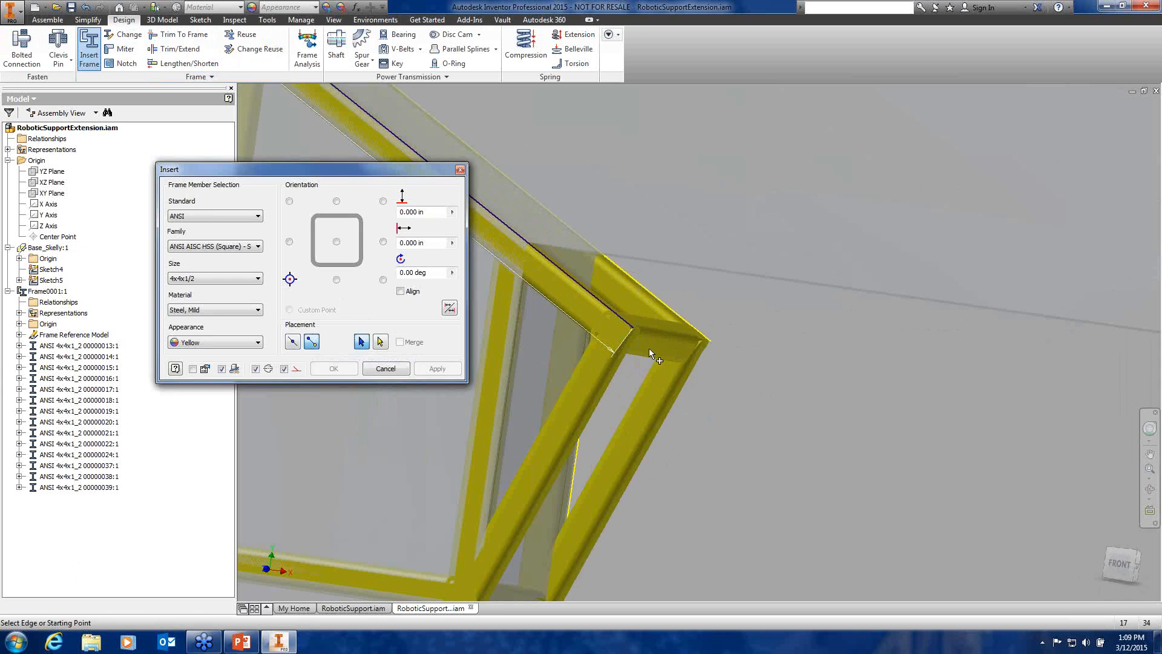
middle_click_drag(661, 345, 830, 272)
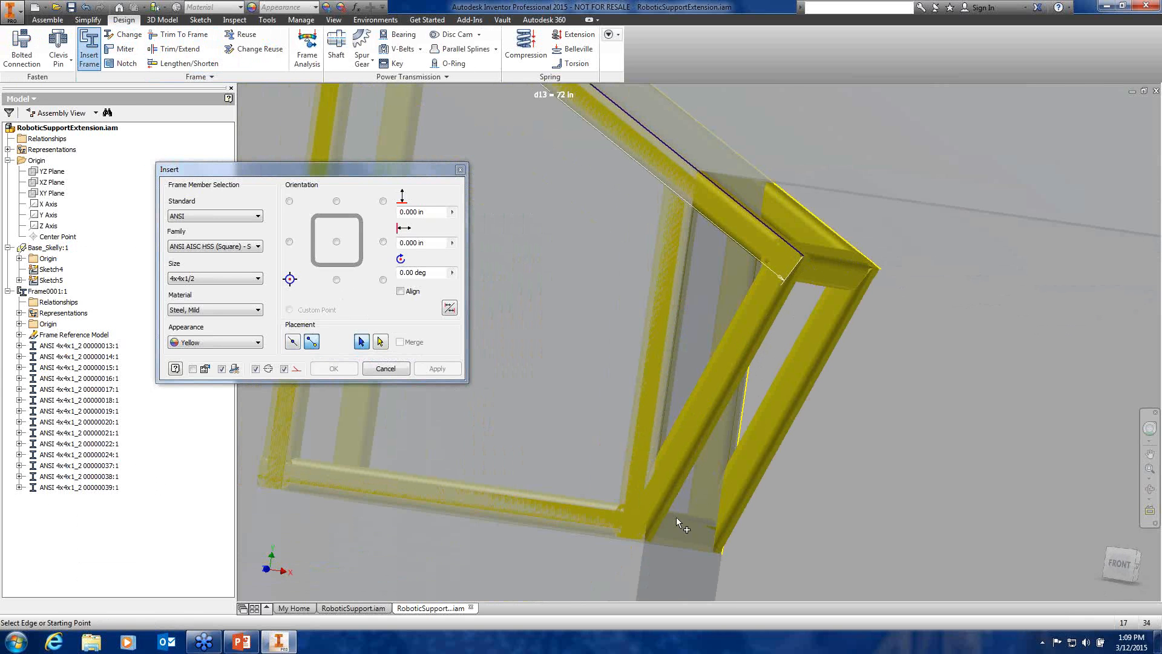
left_click(644, 539)
left_click(385, 368)
Hide the Base_Skelly skeleton and close the RoboticSupportExtension document
scroll(827, 440, "down", 3)
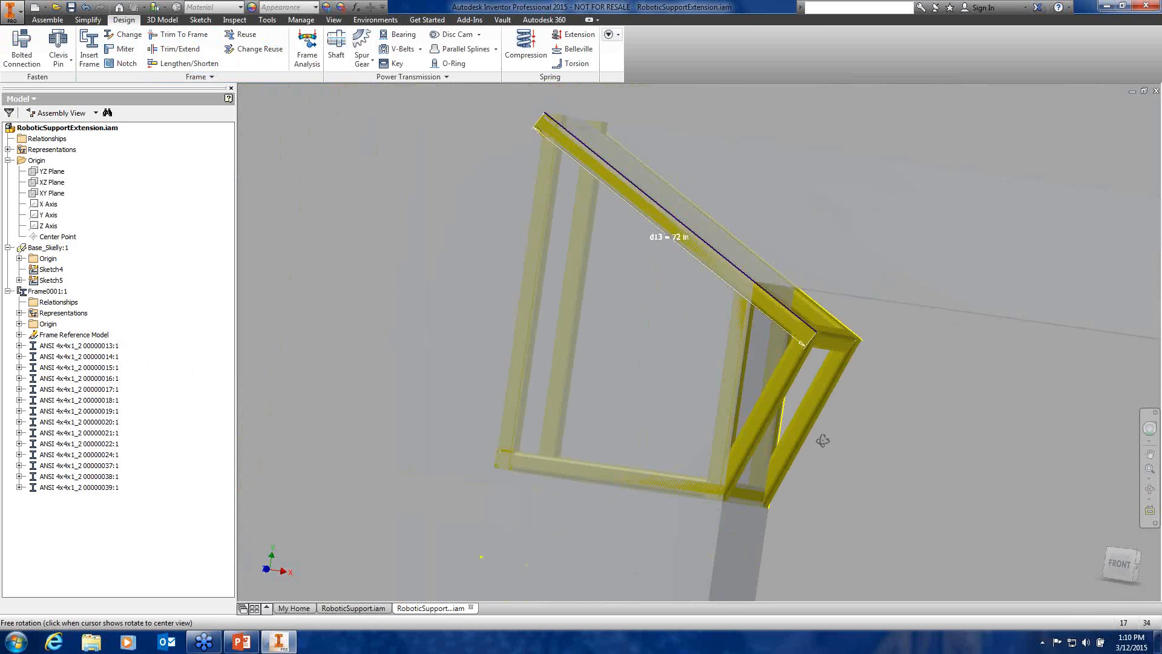
middle_click_drag(825, 439, 727, 434, "shift")
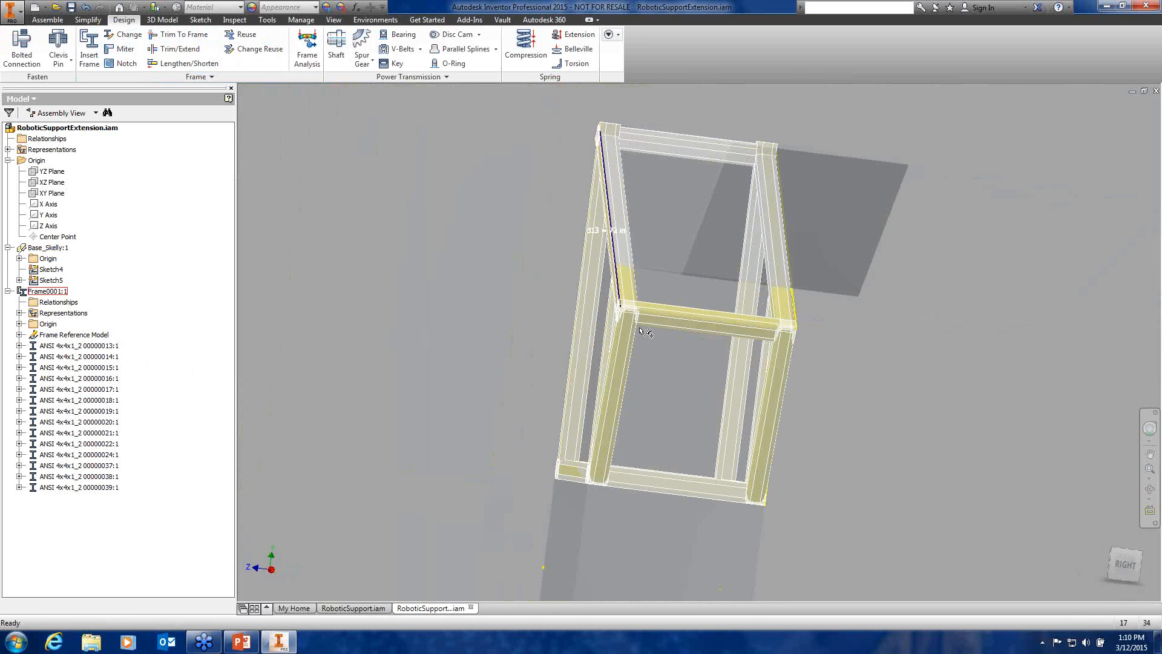
middle_click_drag(475, 236, 518, 239, "shift")
right_click(60, 248)
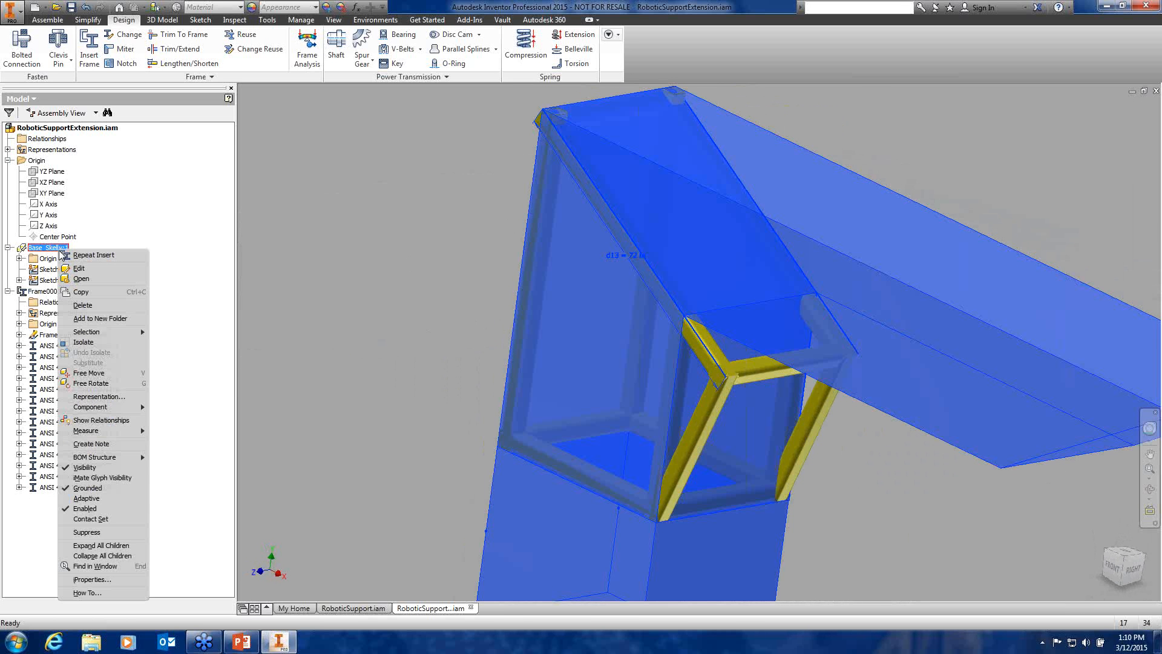
left_click(85, 468)
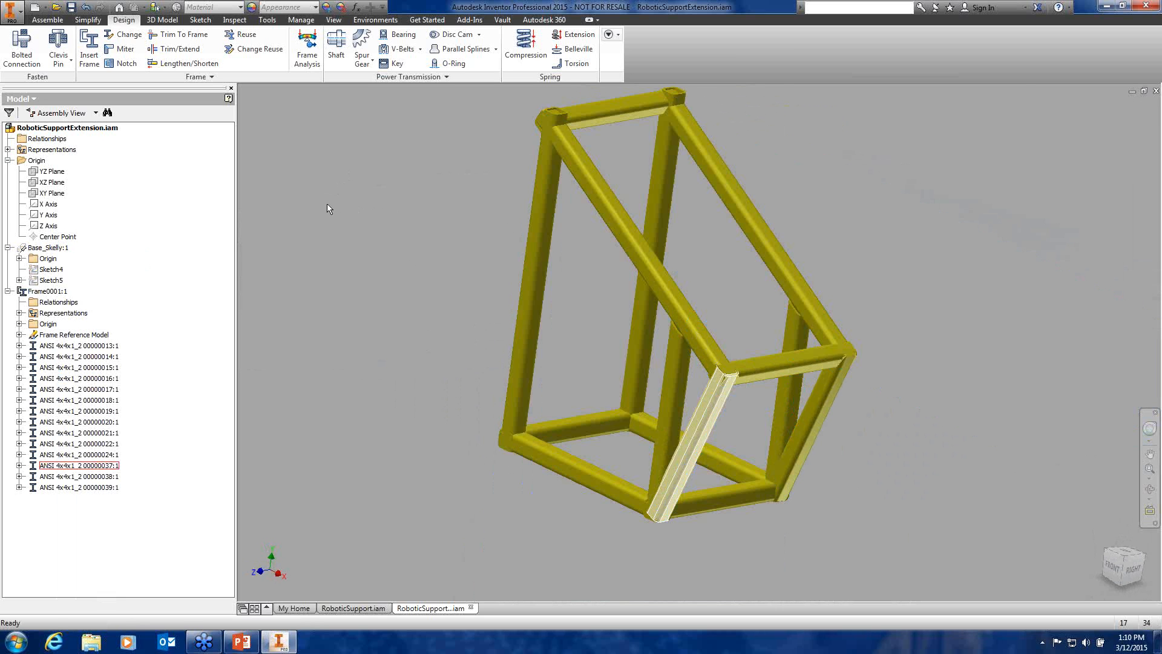
left_click(1156, 91)
Close the extension without saving and locate its Base_Skelly in the RoboticSupport browser
left_click(558, 348)
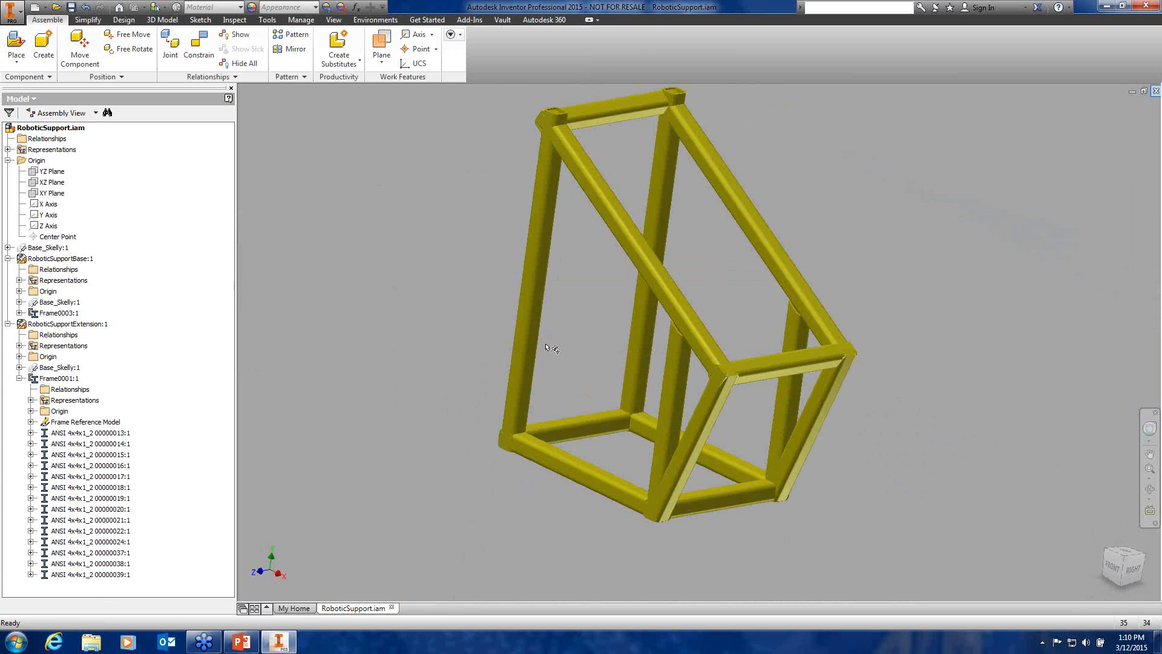
right_click(58, 368)
left_click(298, 315)
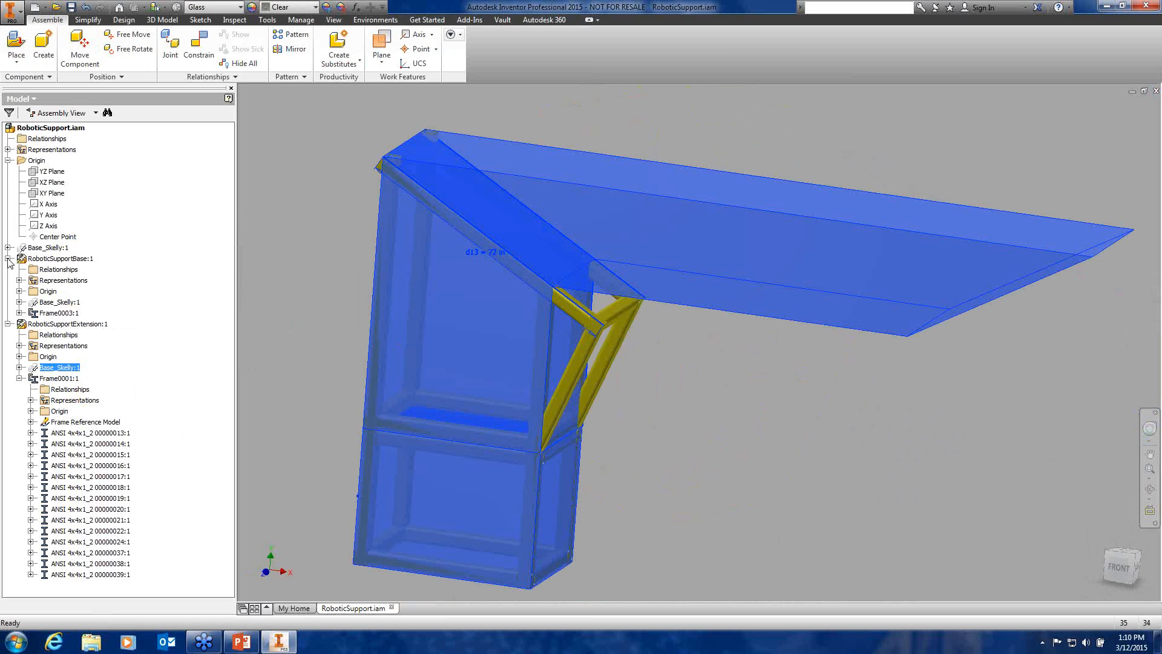
left_click(8, 324)
left_click(8, 324)
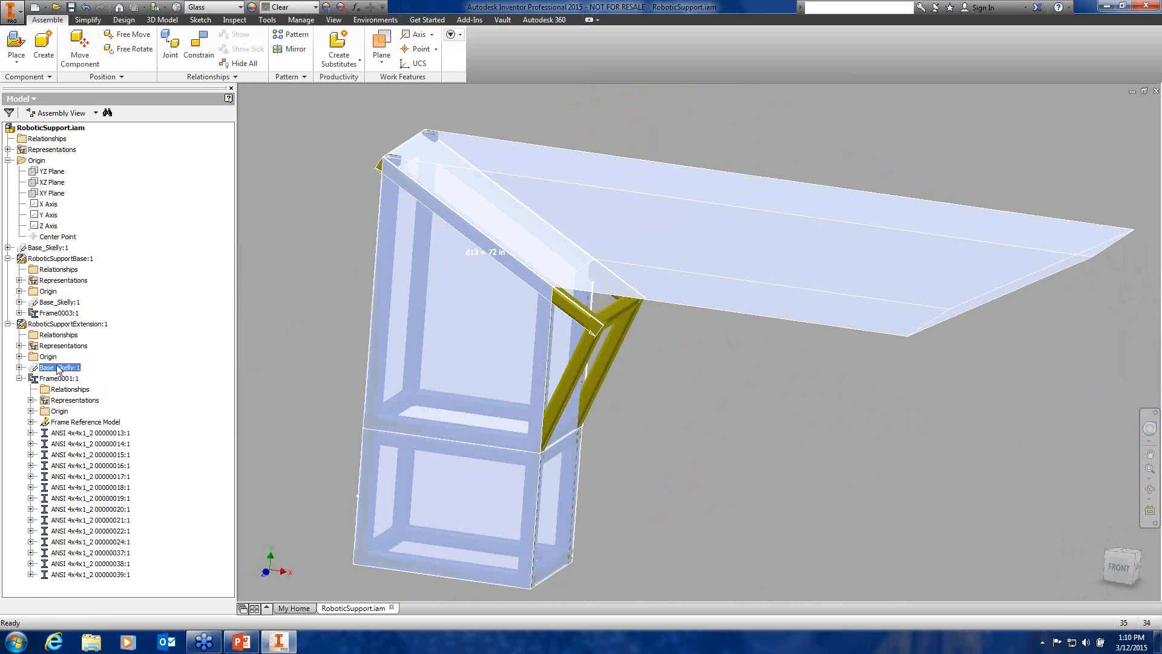
left_click(296, 293)
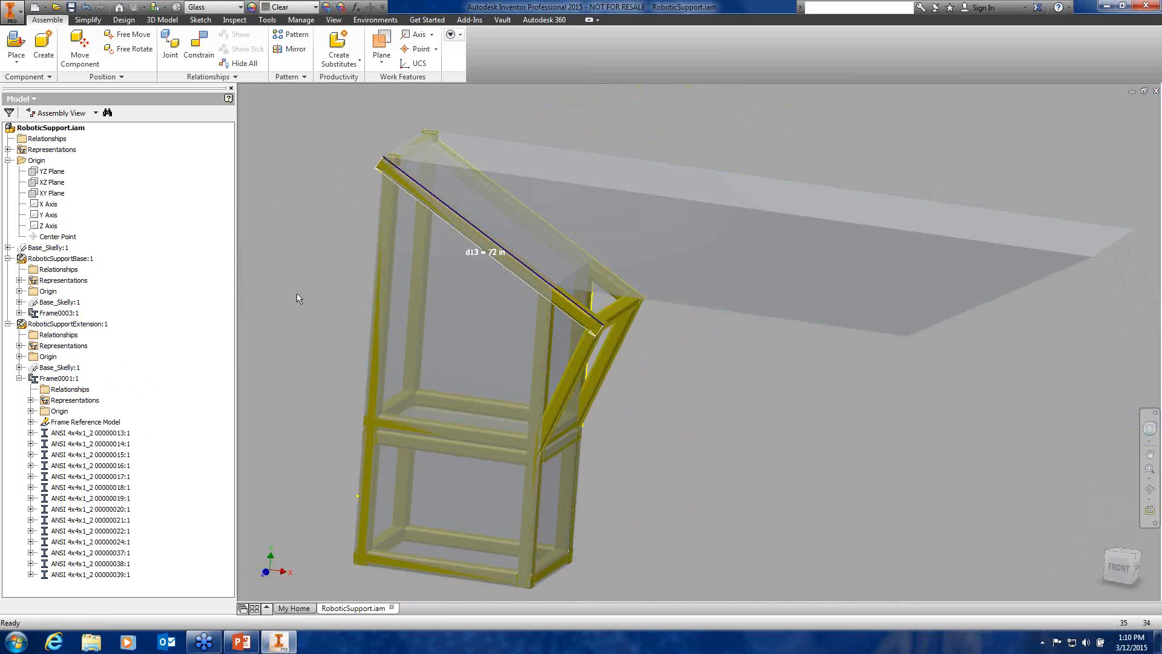
scroll(296, 292, "down", 3)
middle_click_drag(297, 292, 410, 284)
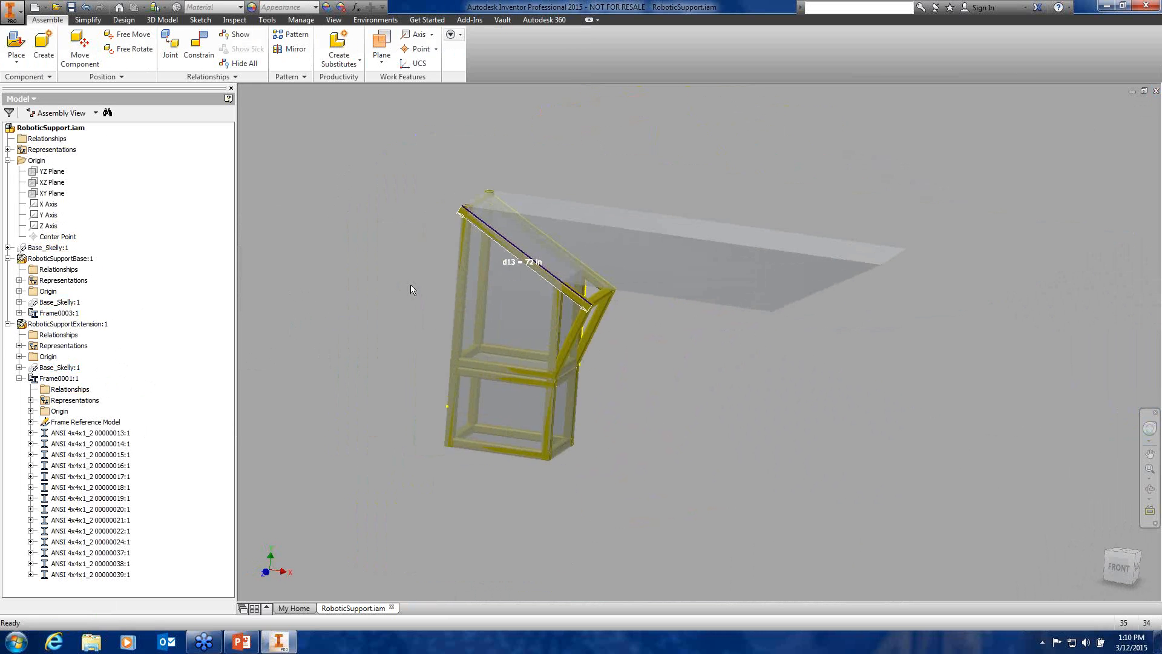
Hide Base_Skelly:1 in RoboticSupport.iam, removing associativity, so only frame members show
left_click(63, 368)
right_click(62, 368)
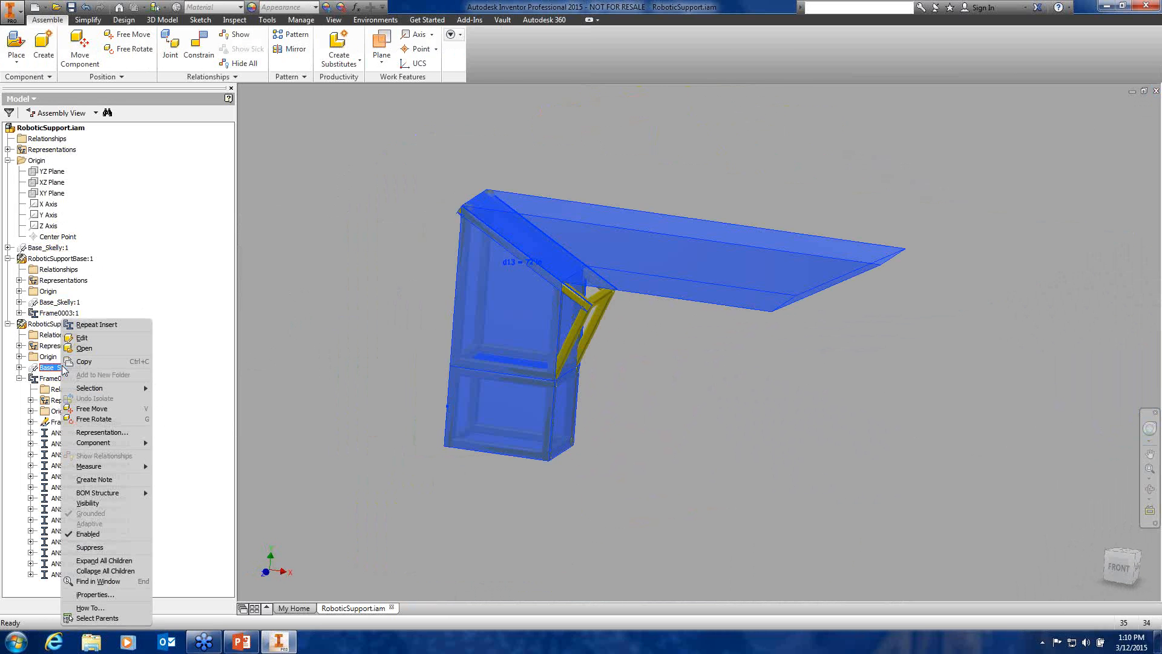
left_click(88, 503)
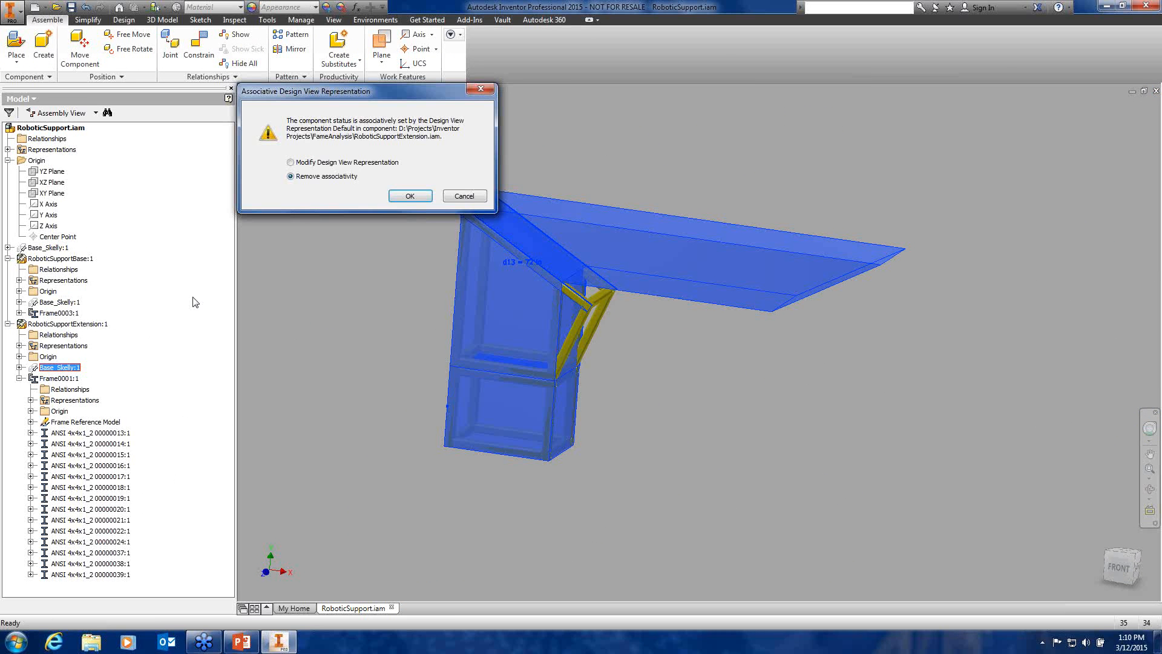
left_click(395, 196)
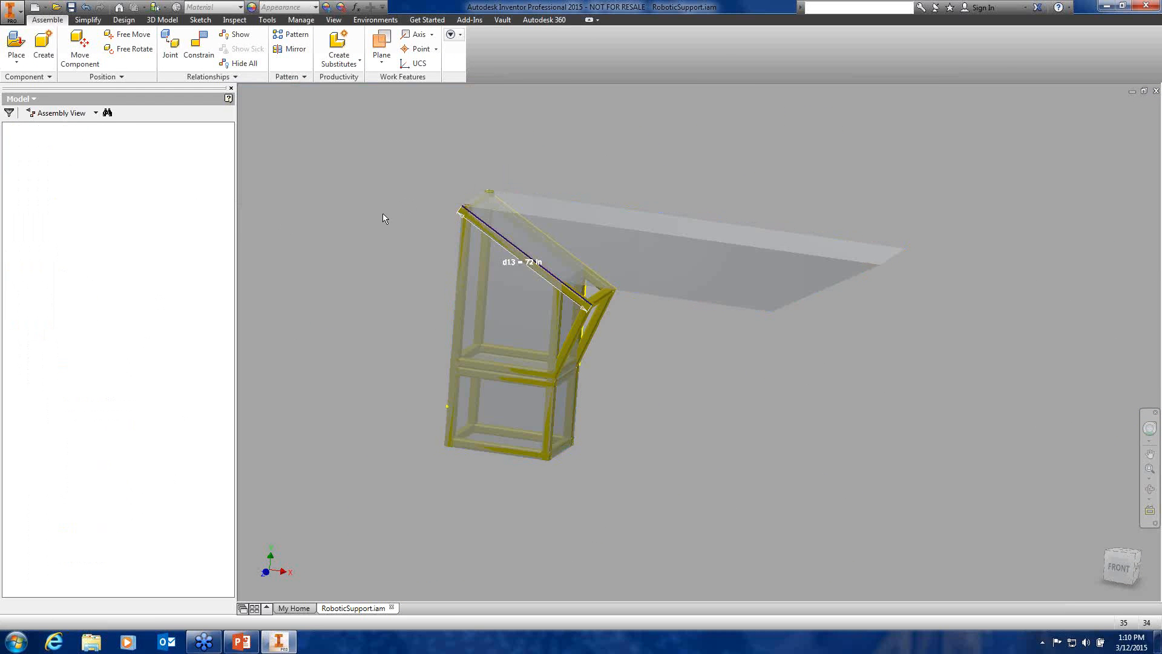
right_click(53, 368)
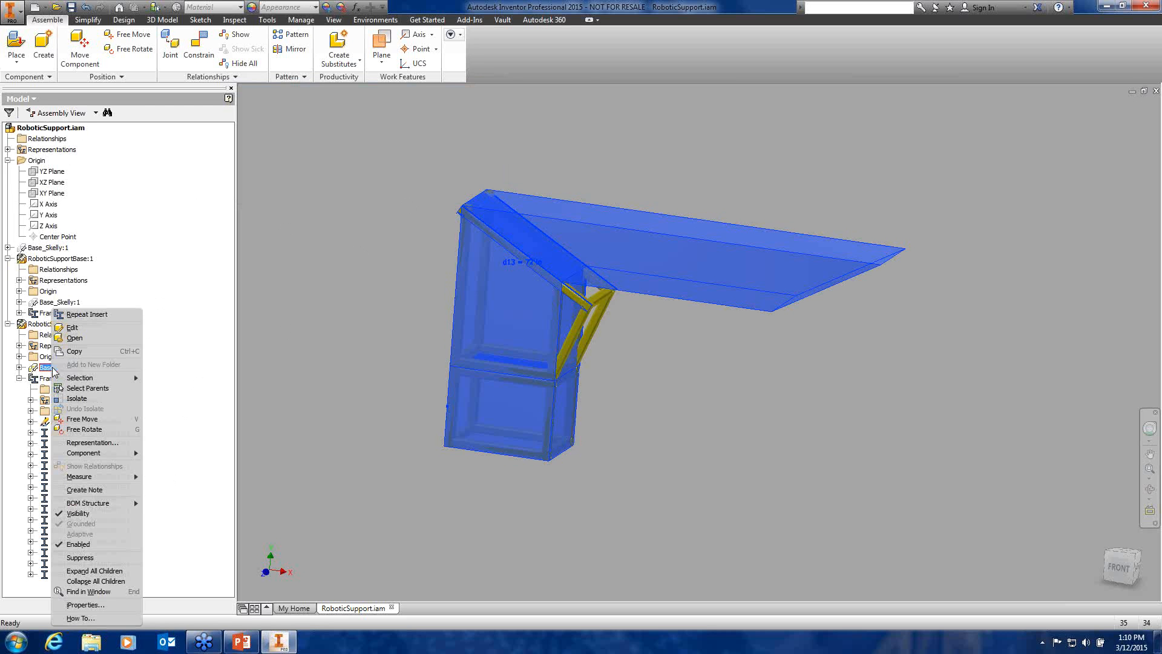
left_click(94, 513)
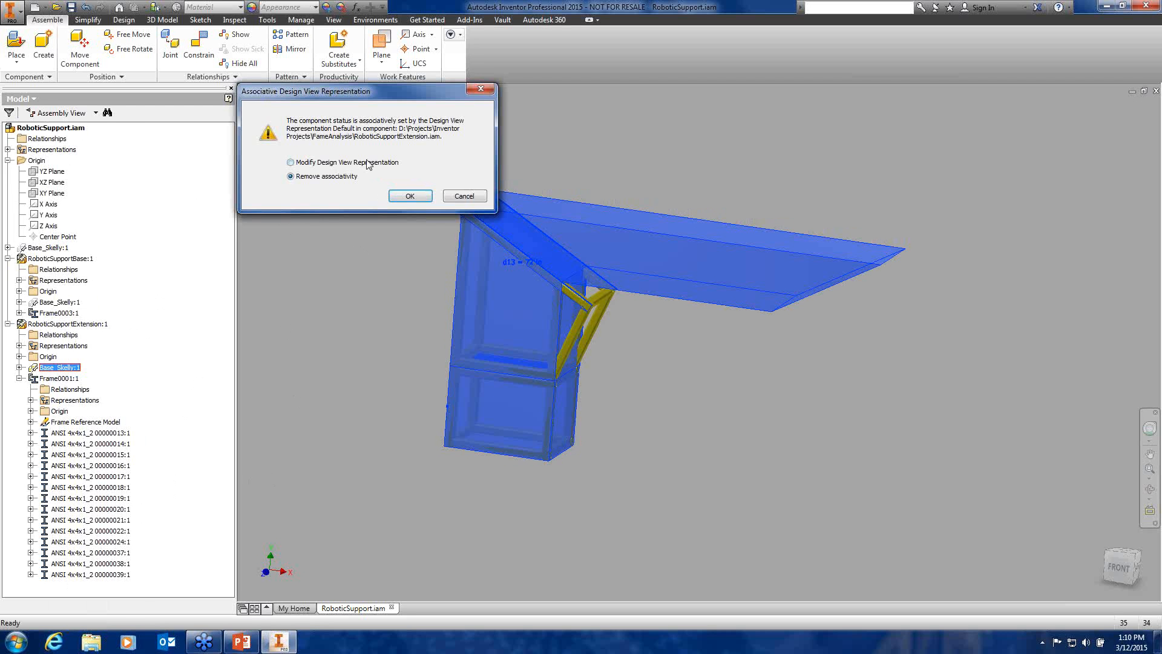
left_click(410, 196)
middle_click_drag(372, 223, 398, 242)
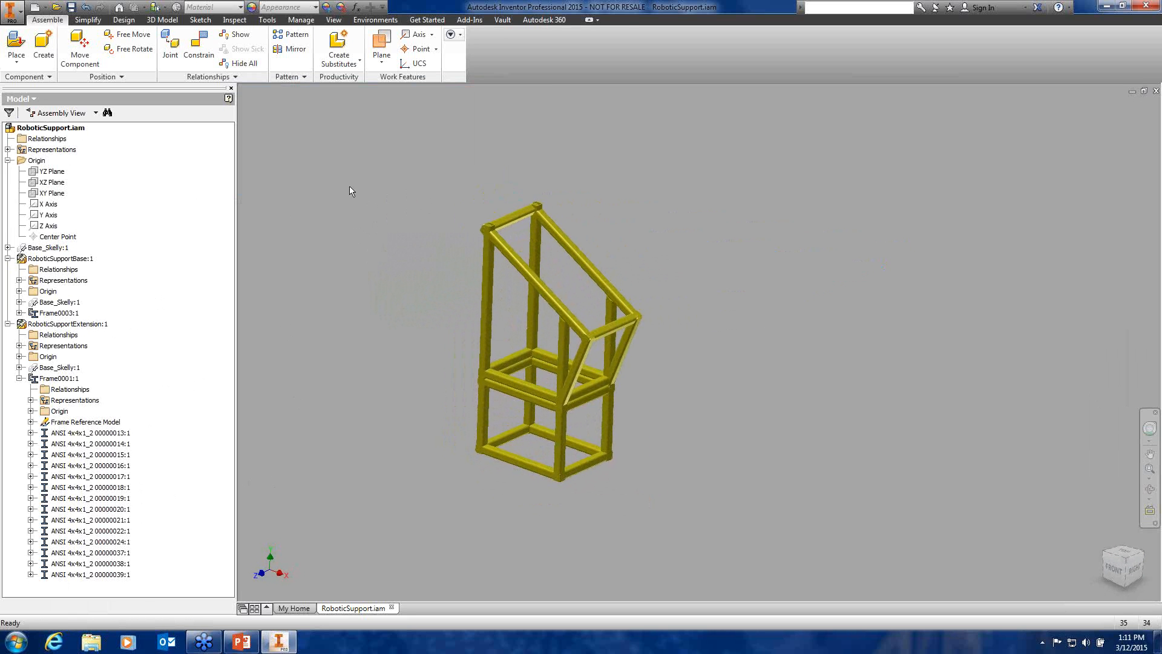
Open Frame Analysis from the Design tab and update Simulation:5's beams to the revised frame
left_click(121, 20)
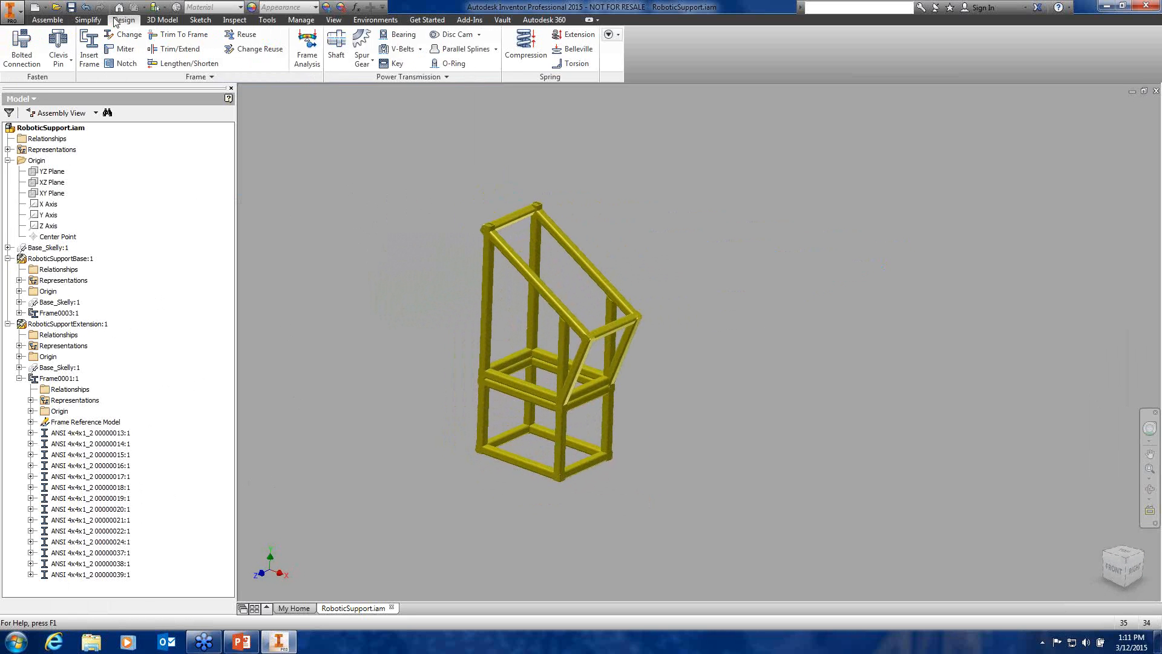
left_click(307, 52)
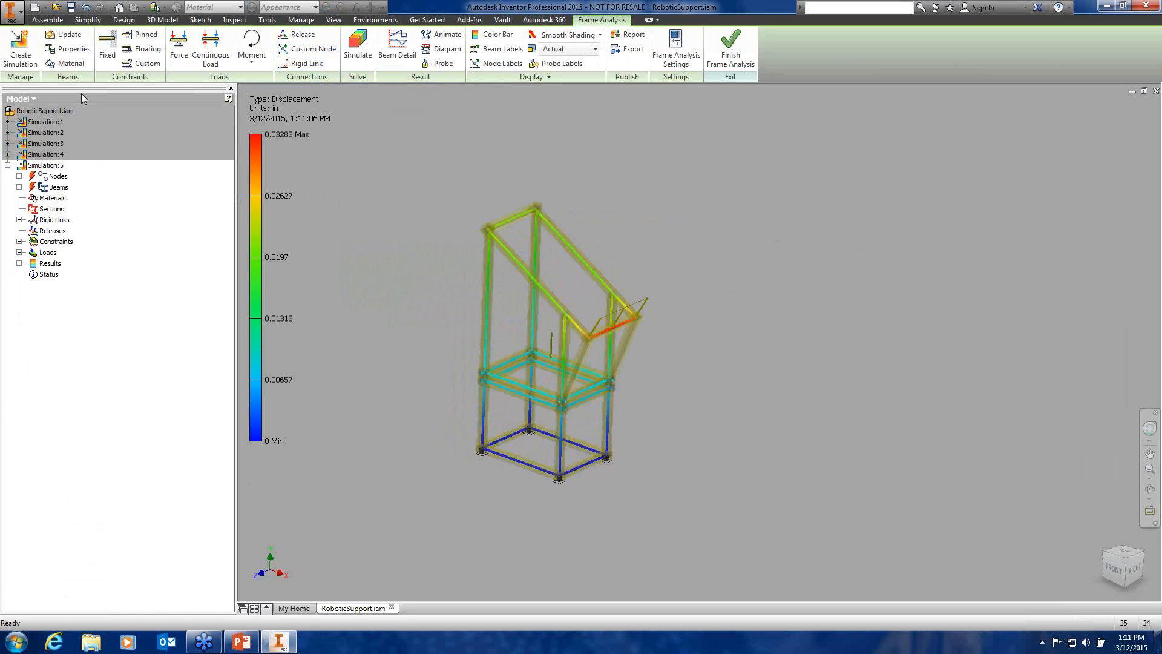
left_click(75, 36)
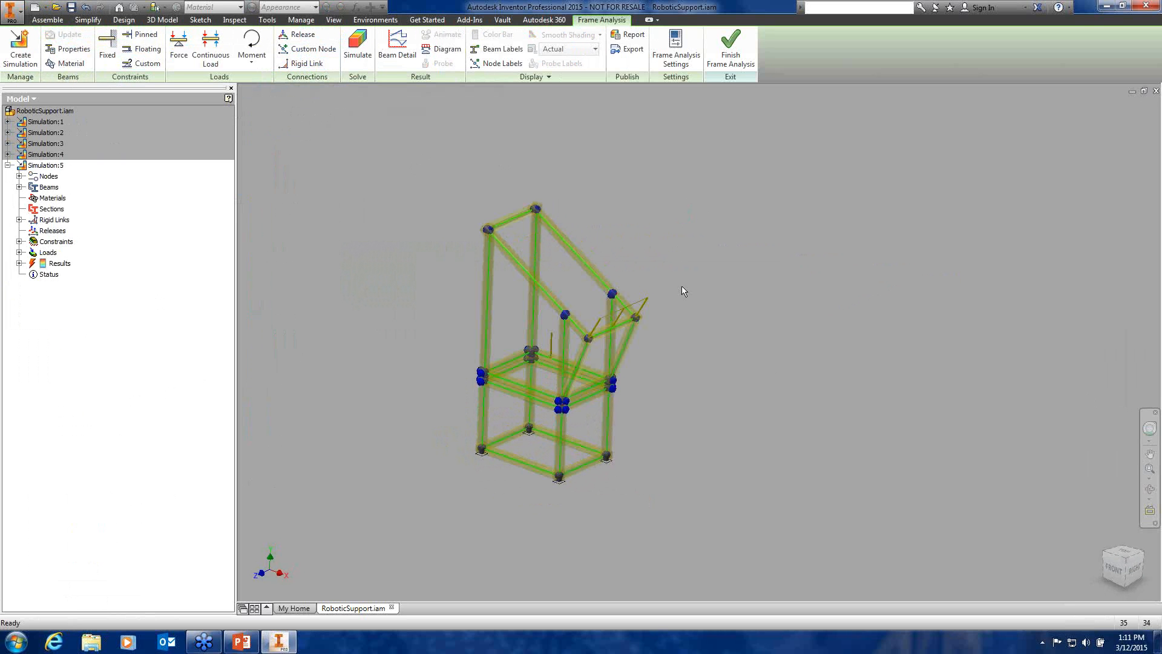
scroll(594, 345, "up", 6)
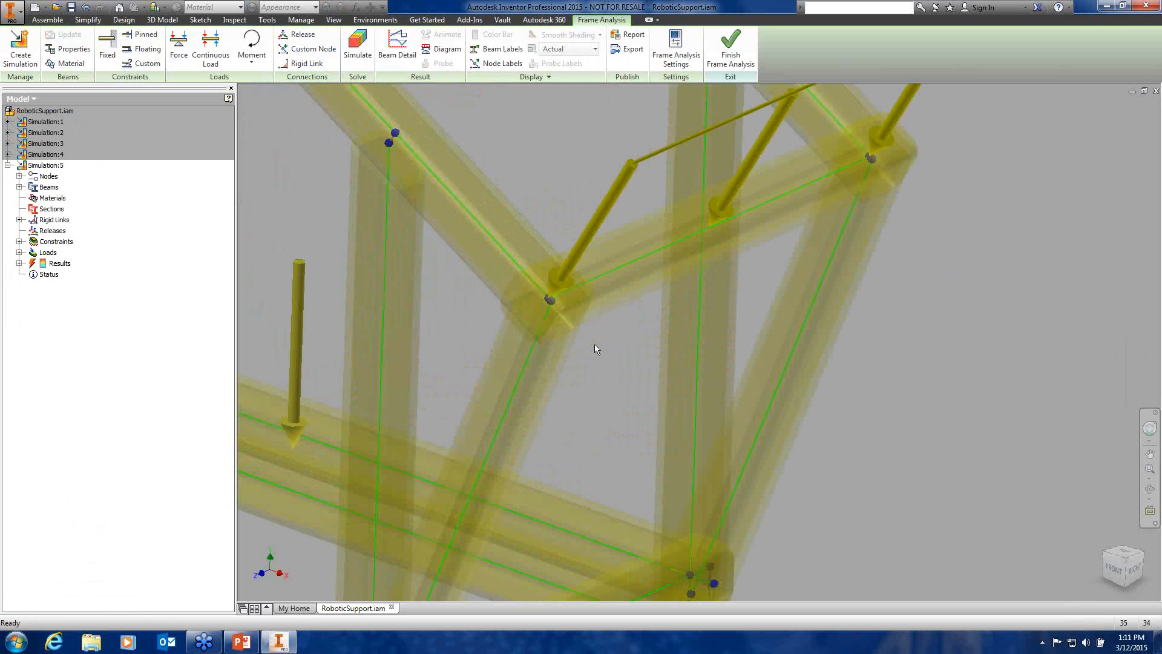
scroll(595, 343, "up", 3)
middle_click_drag(595, 344, 644, 358)
scroll(580, 291, "up", 7)
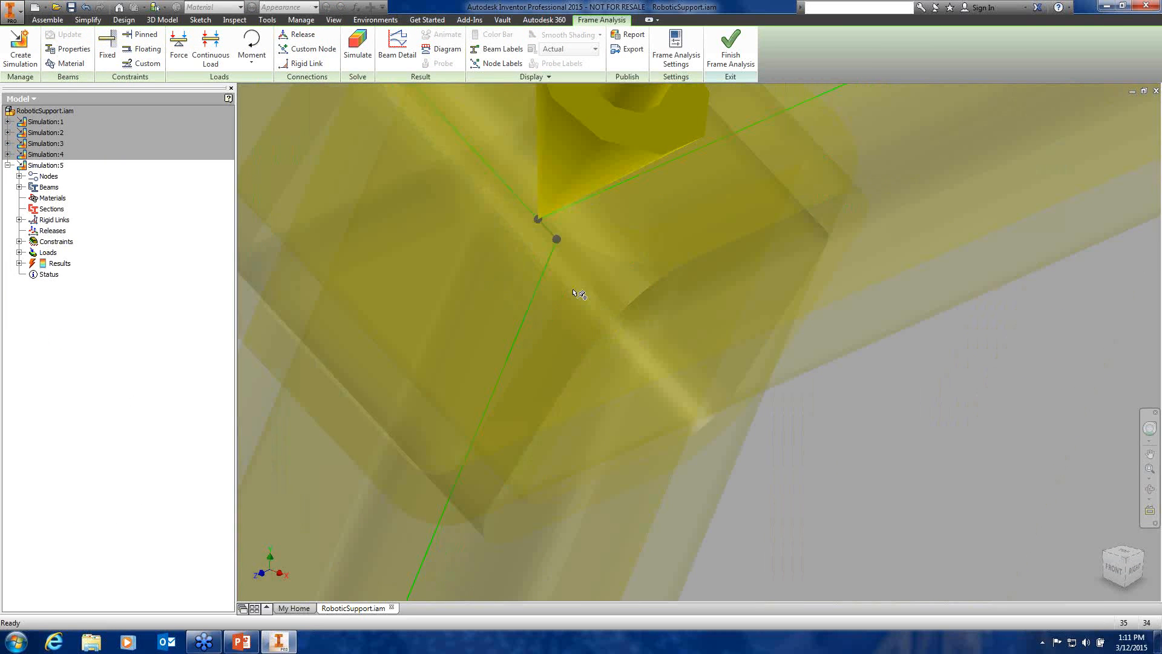
middle_click_drag(579, 288, 690, 327)
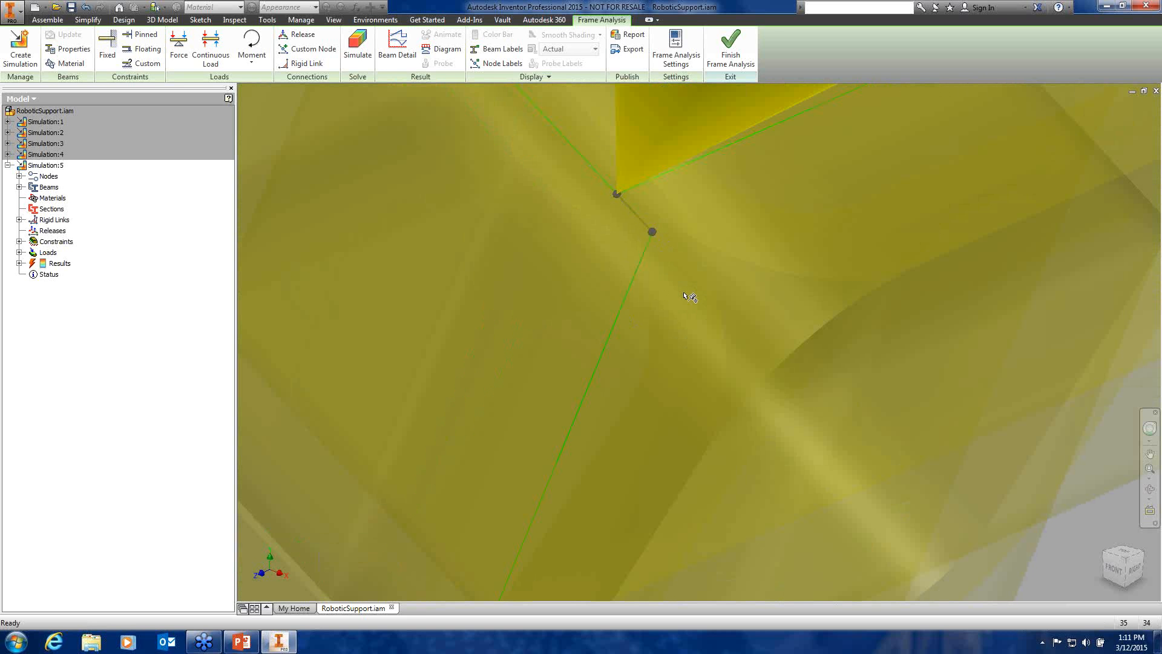
middle_click_drag(690, 296, 778, 351, "shift")
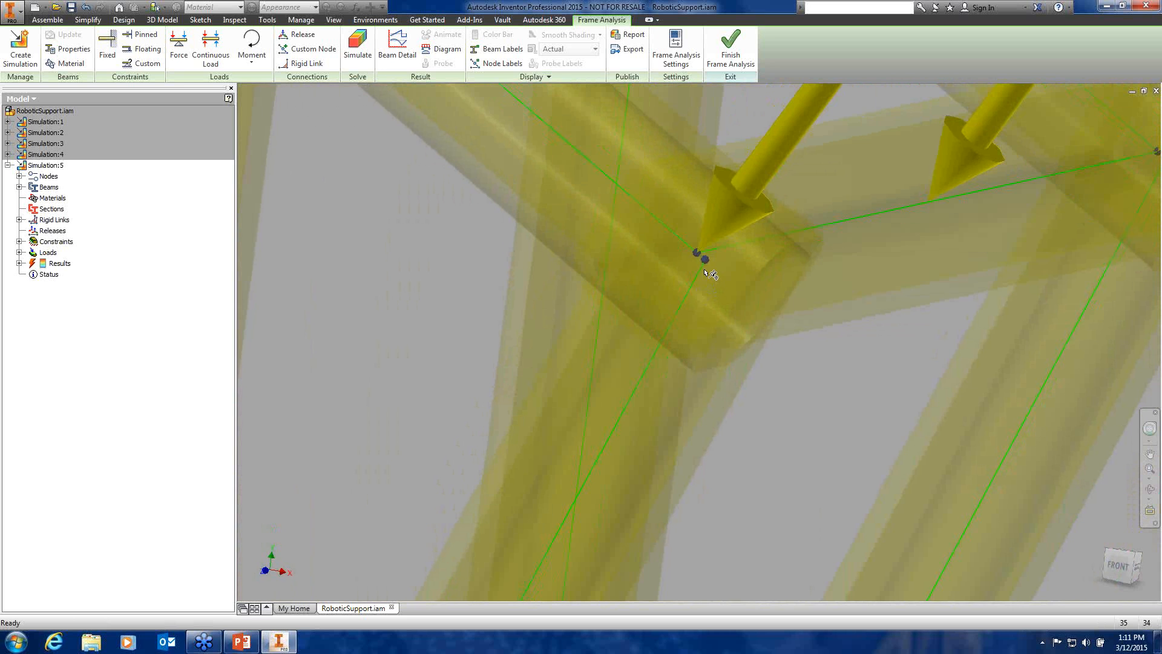
scroll(708, 274, "up", 5)
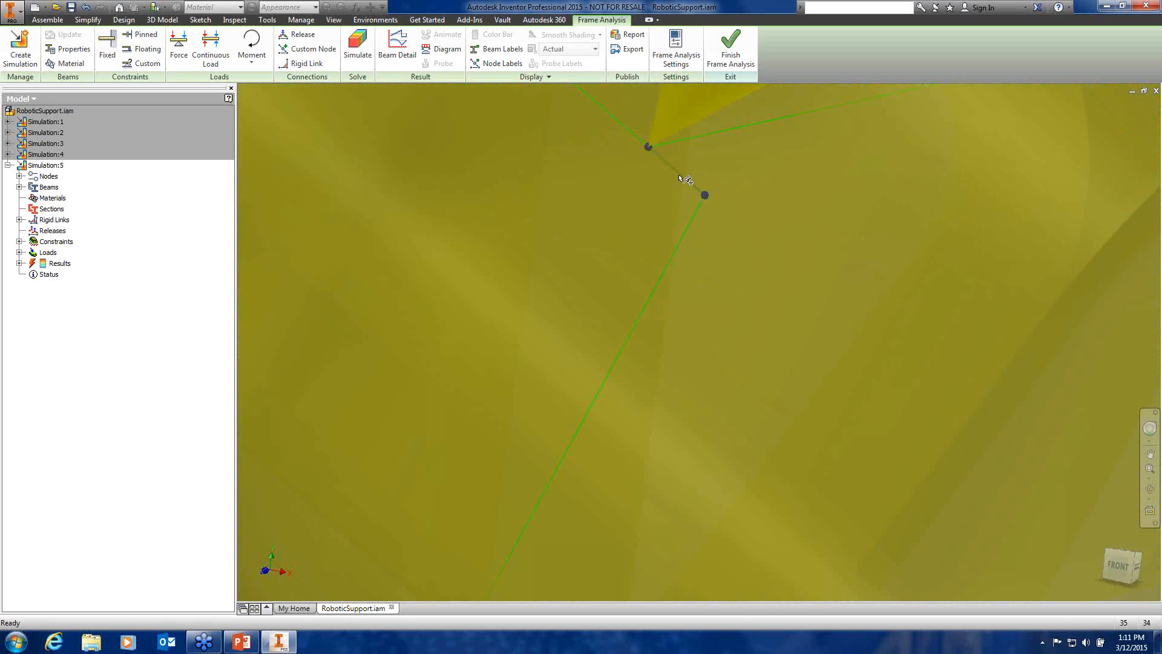
scroll(757, 276, "down", 10)
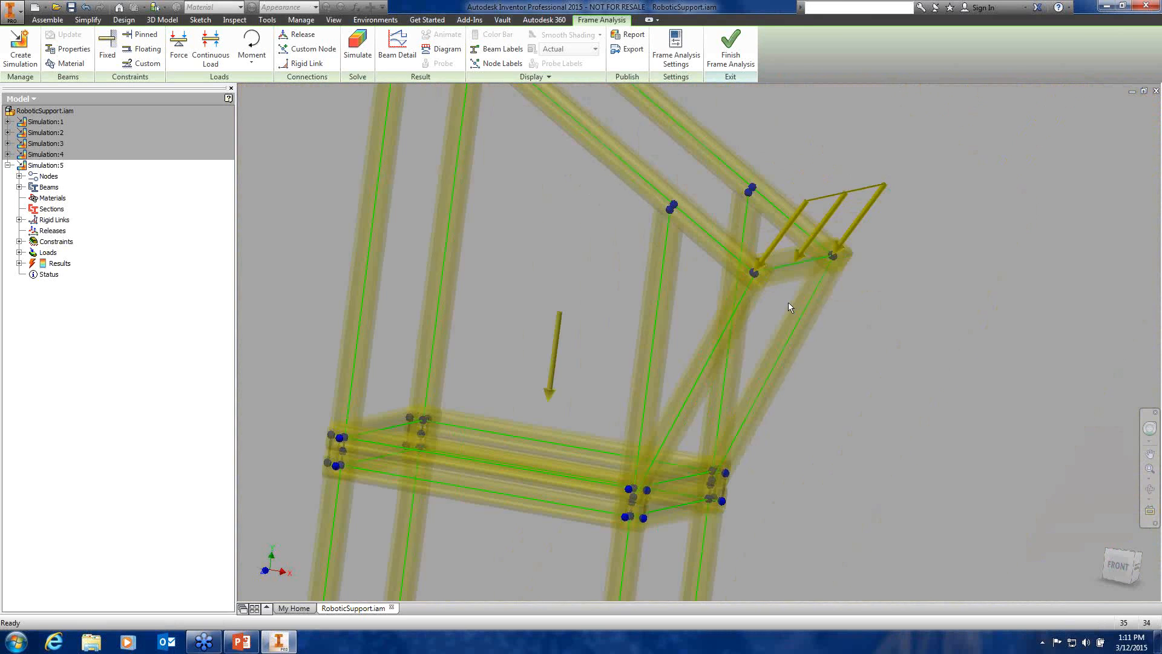
middle_click_drag(785, 304, 752, 325)
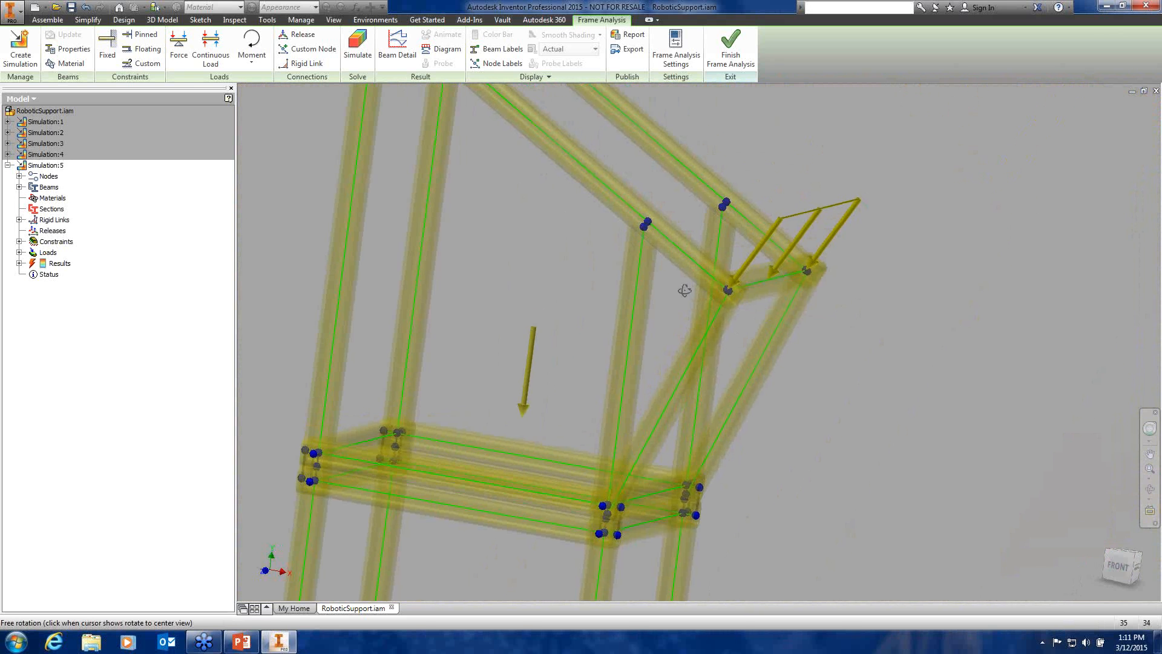
middle_click_drag(685, 290, 579, 323, "shift")
scroll(583, 259, "down", 3)
Solve Simulation:5 (displacement up to 0.01507 in), expand Results, and open Color Bar settings
left_click(361, 53)
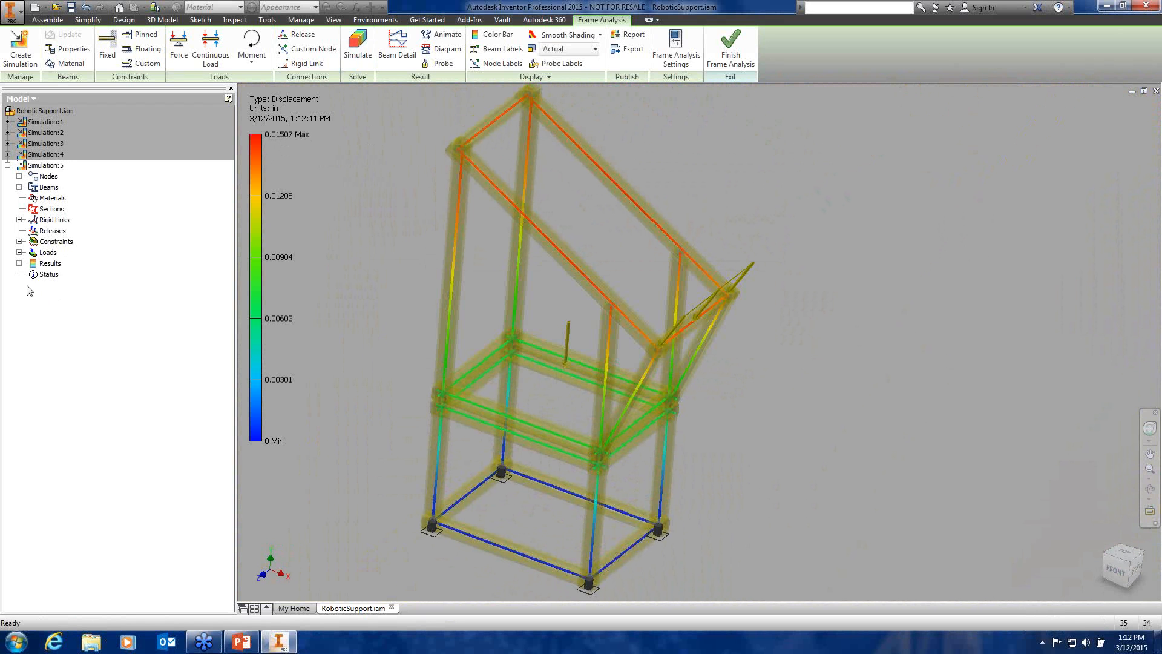
left_click(19, 263)
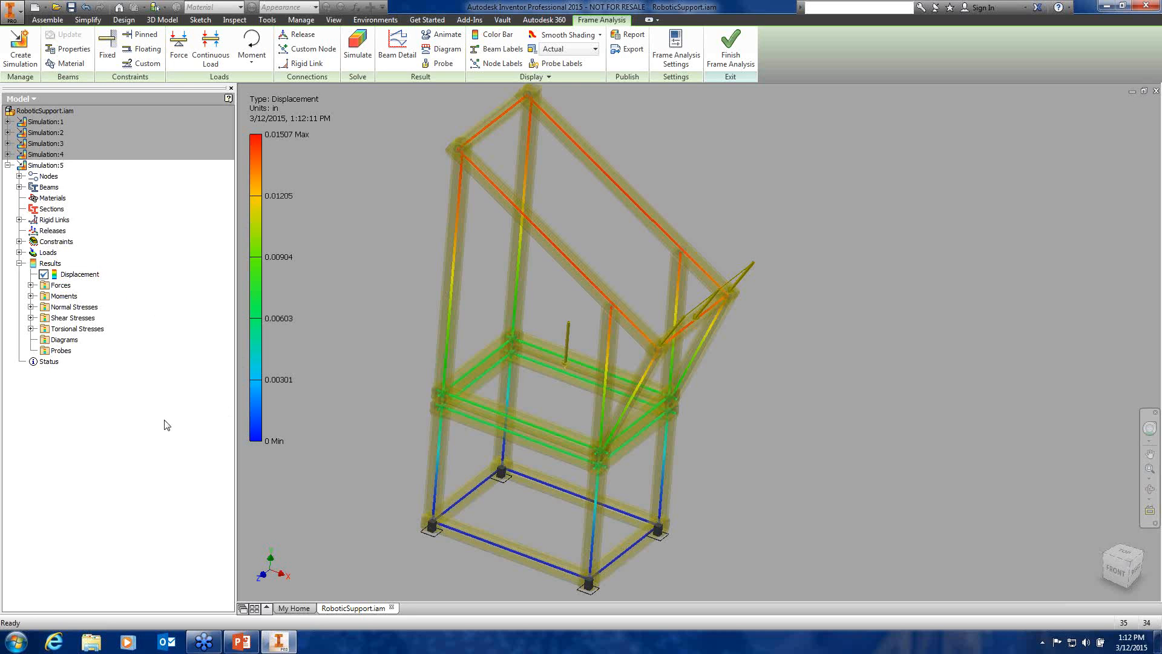
left_click(497, 36)
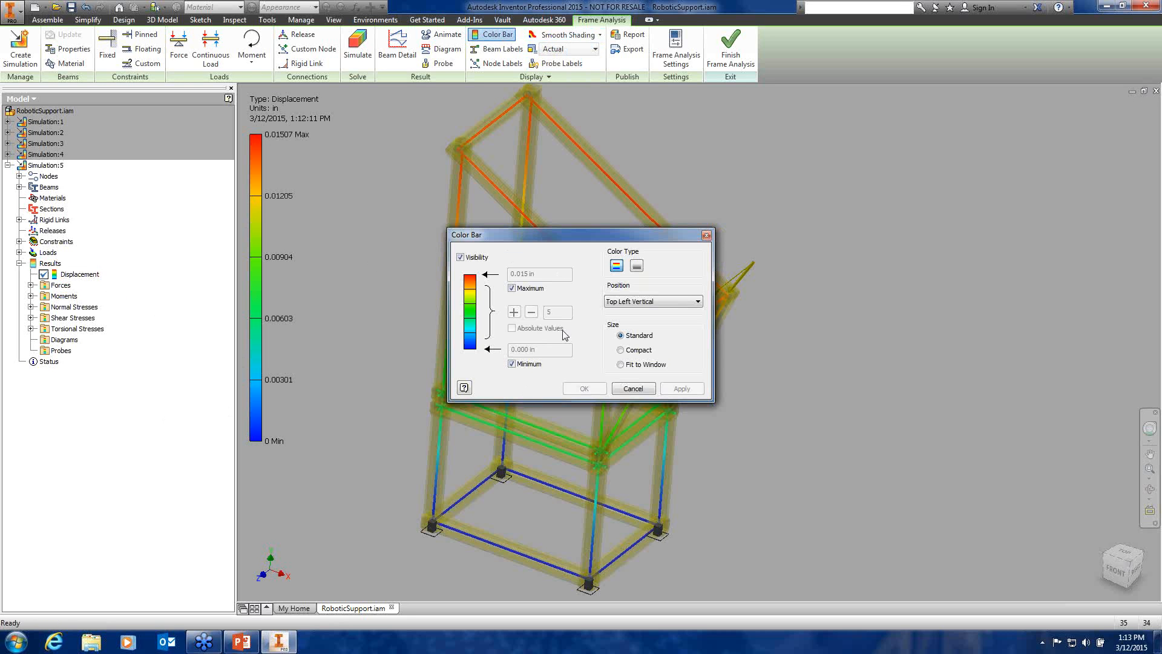
Plot the Fx, Fz and Fy force results, ending on Fx (-2072 to 2072 lbforce)
left_click(637, 390)
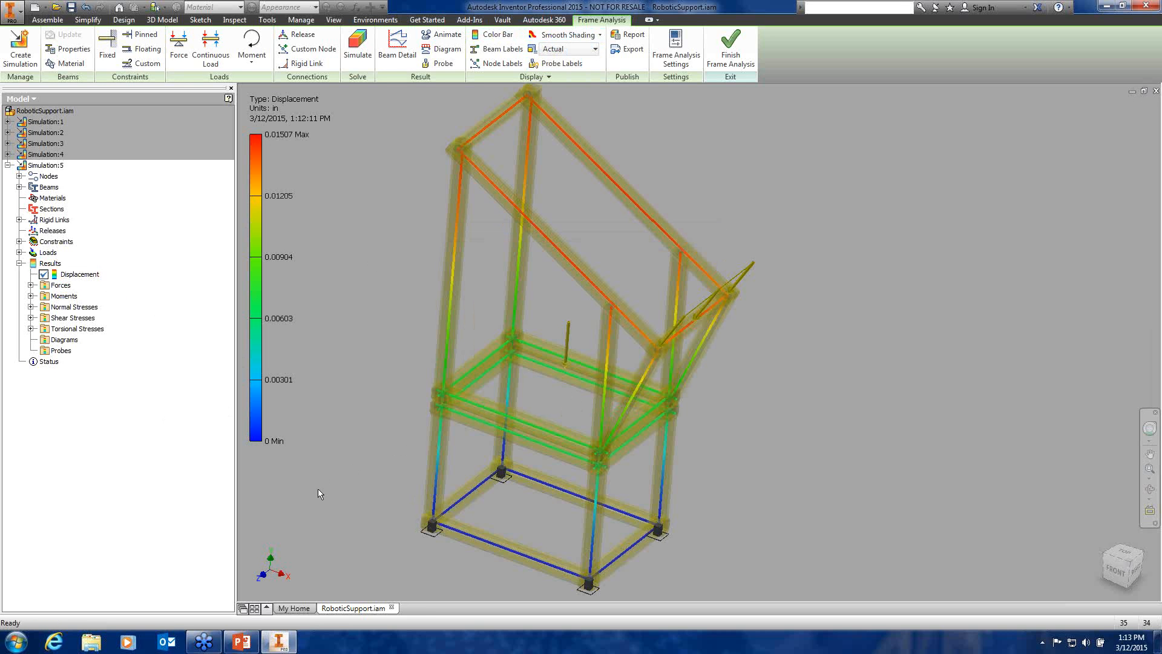
left_click(31, 285)
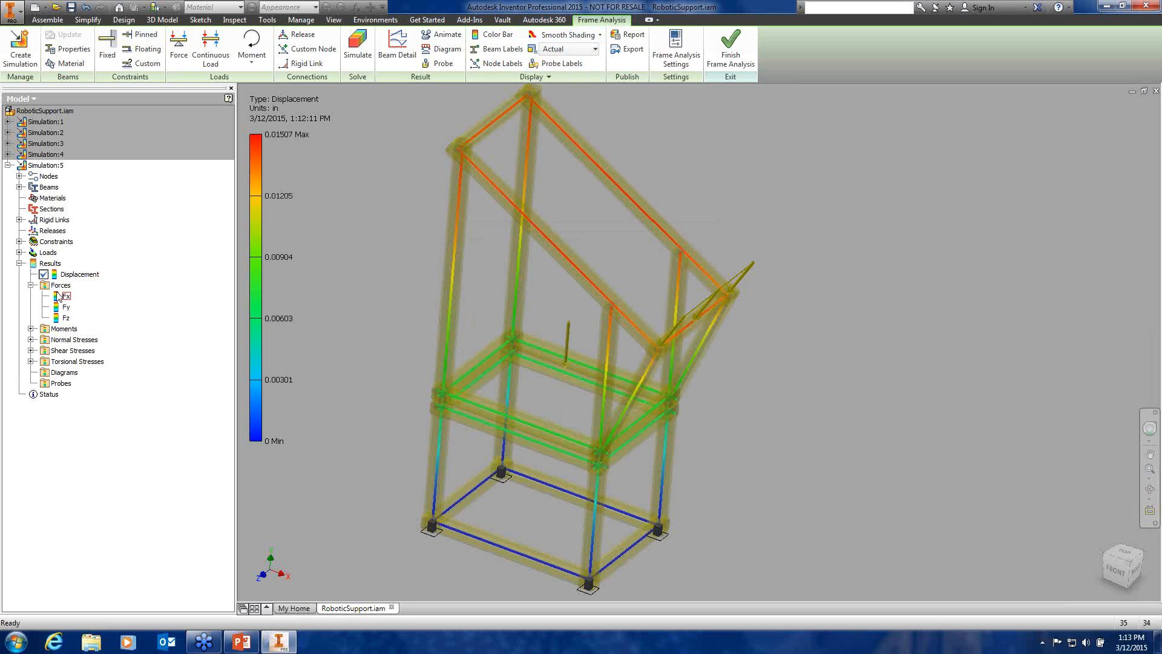
double_click(63, 296)
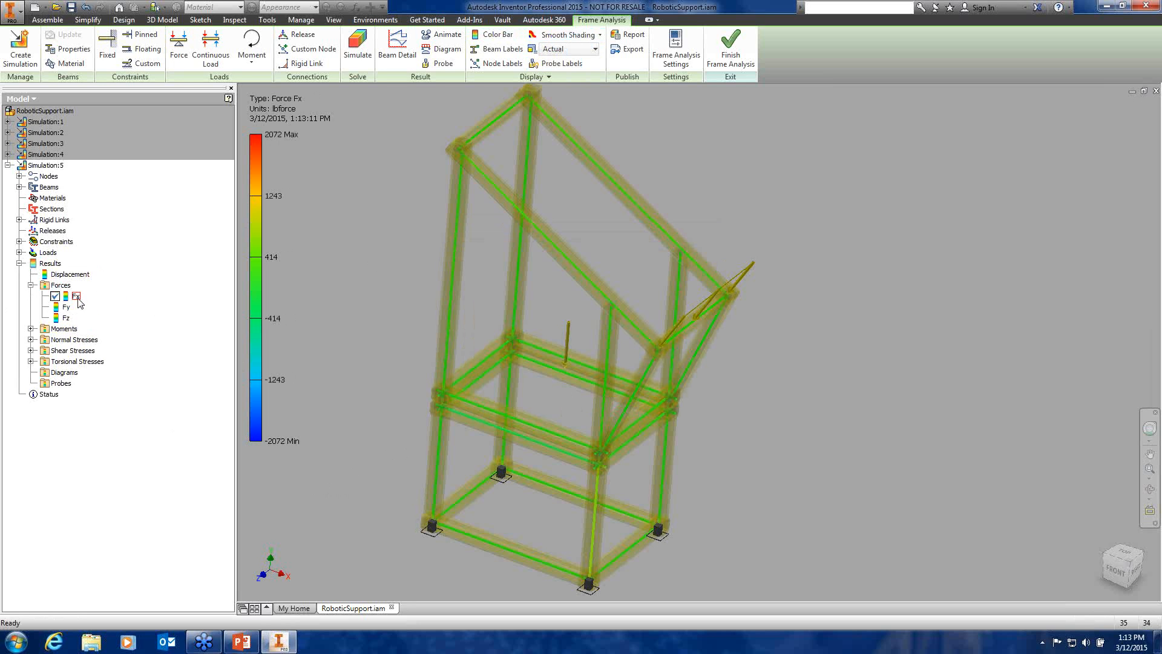
double_click(59, 319)
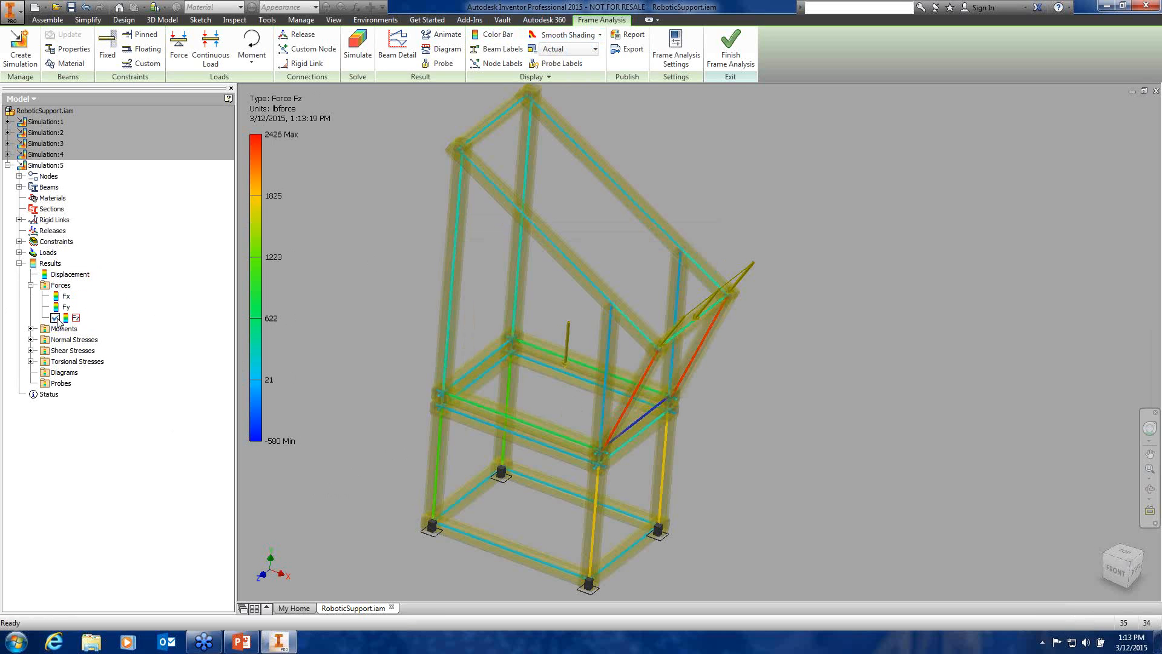
double_click(57, 309)
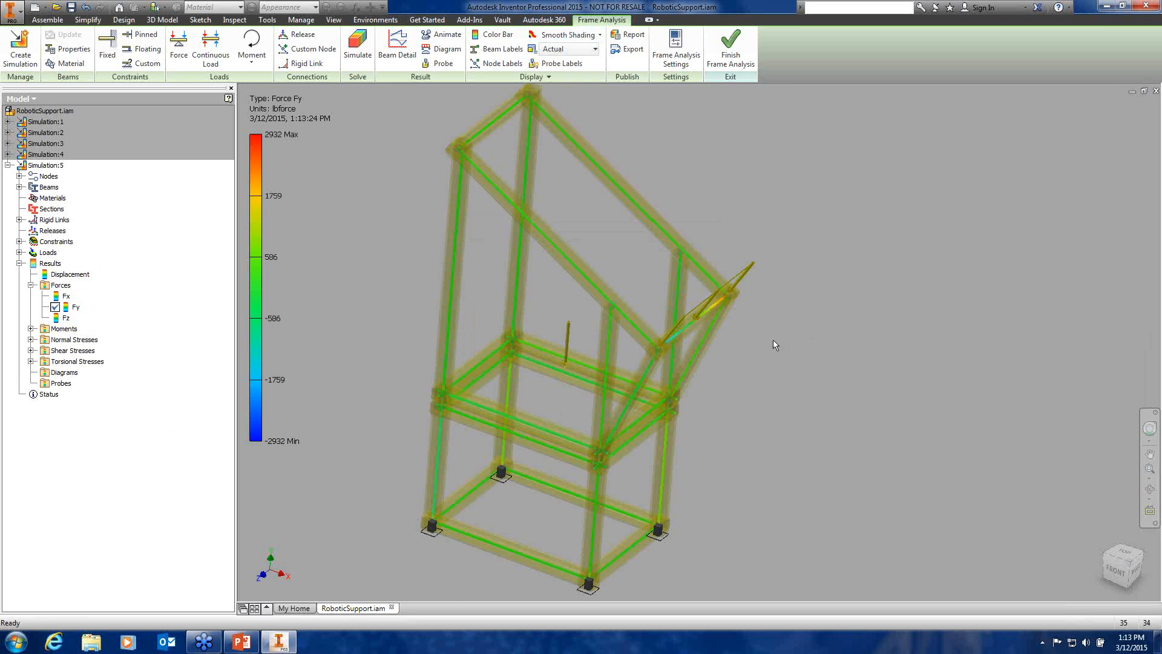
scroll(773, 340, "down", 5)
middle_click_drag(744, 335, 809, 271, "shift")
scroll(673, 344, "up", 5)
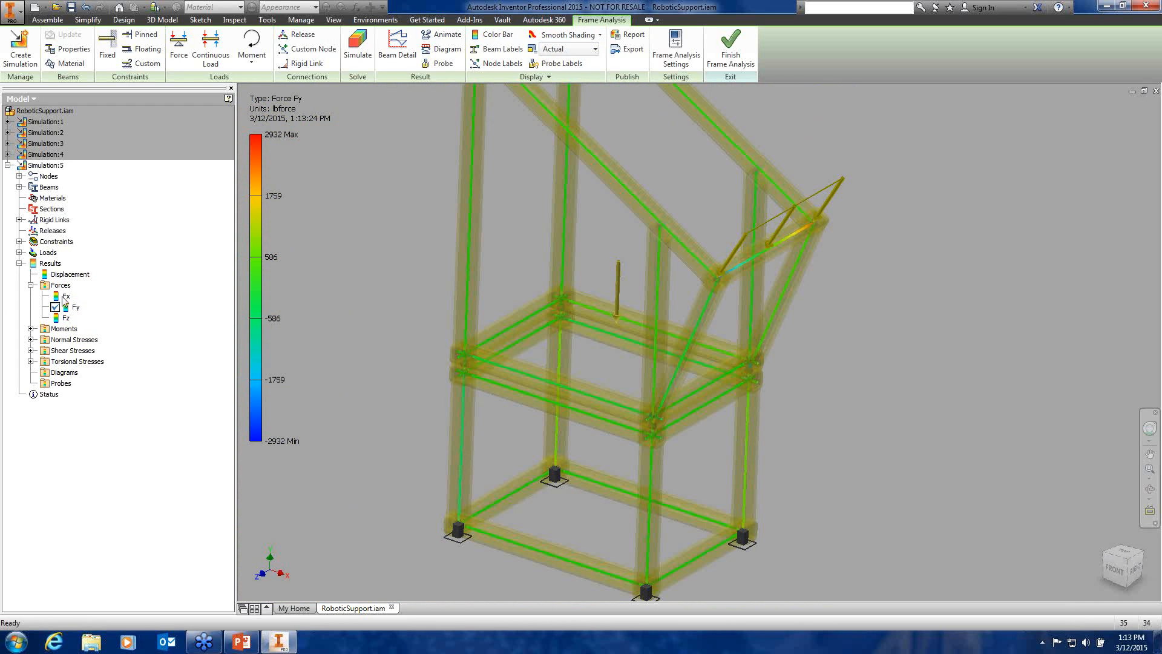
double_click(61, 296)
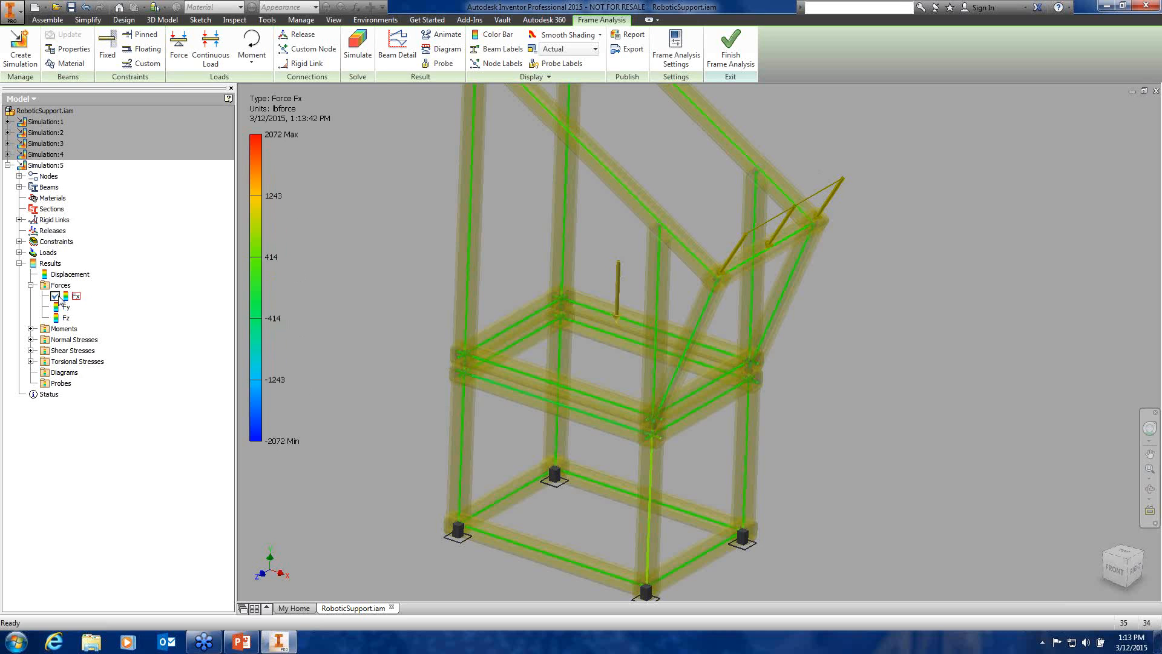
Plot the Mx and My moment results
left_click(31, 285)
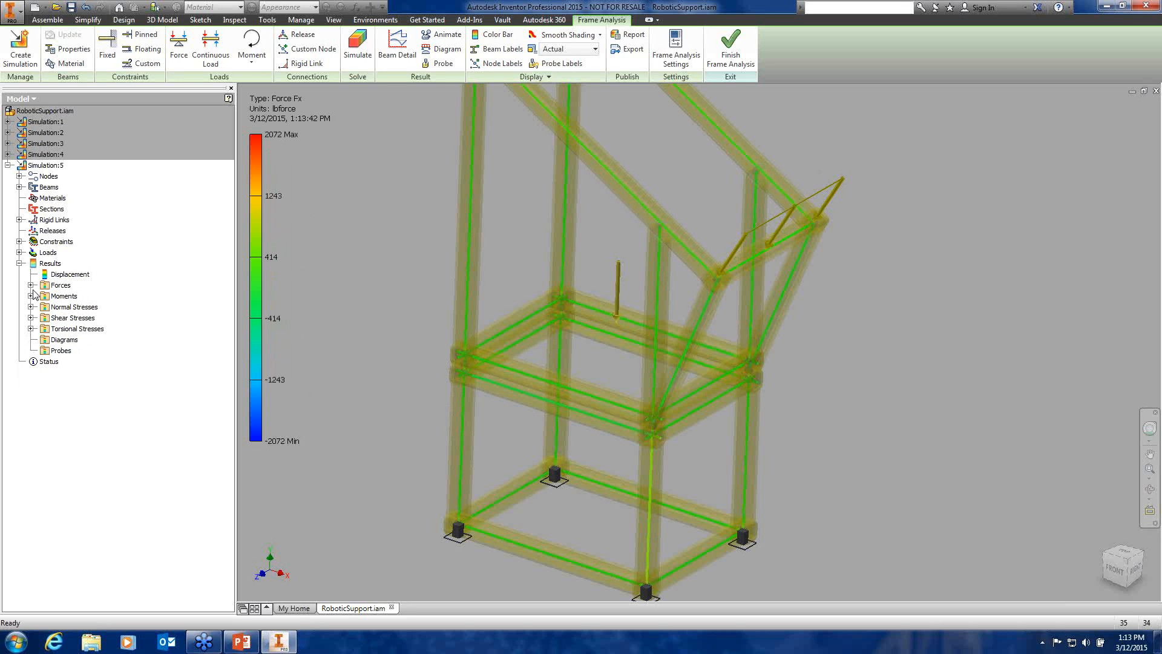
left_click(31, 296)
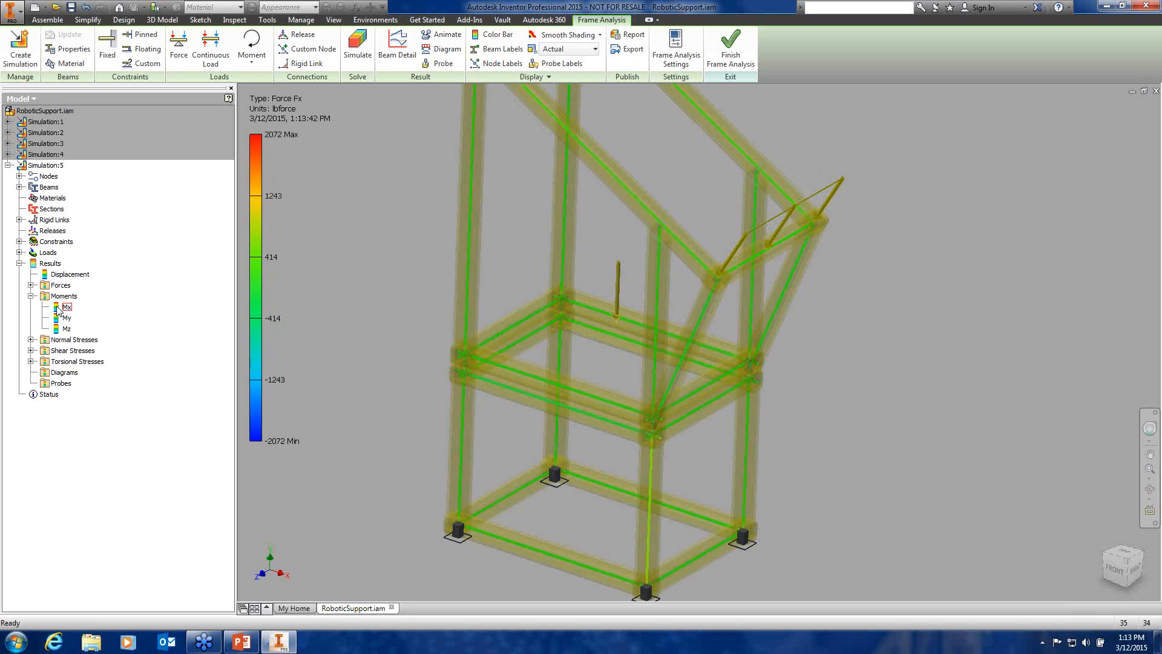
double_click(59, 309)
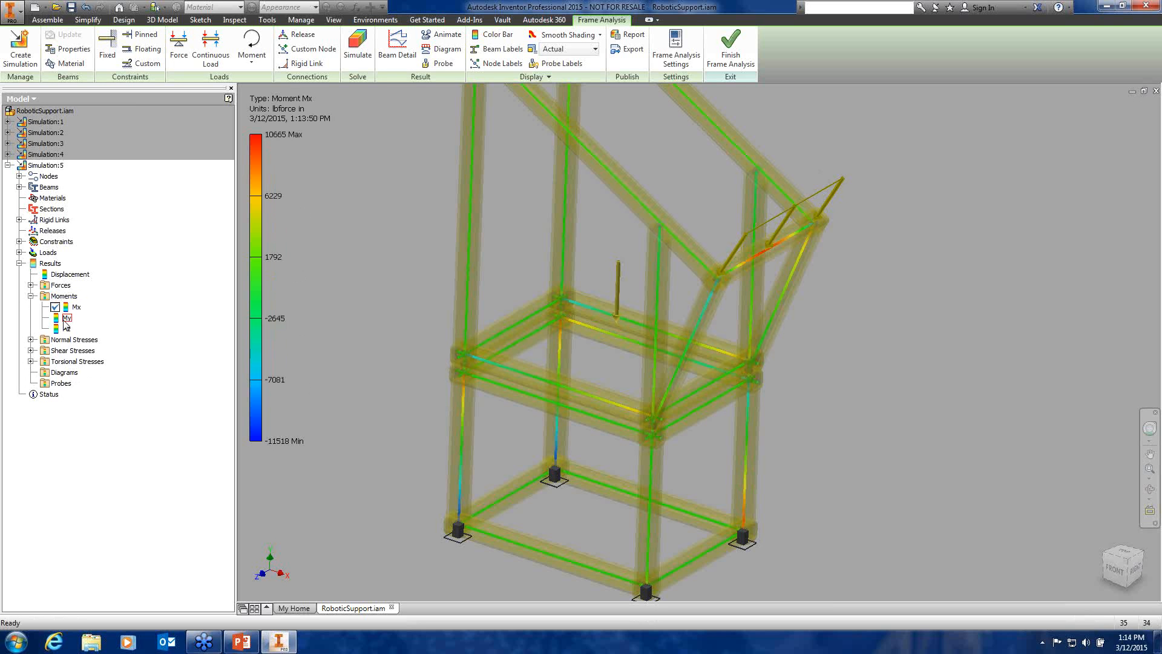
double_click(65, 319)
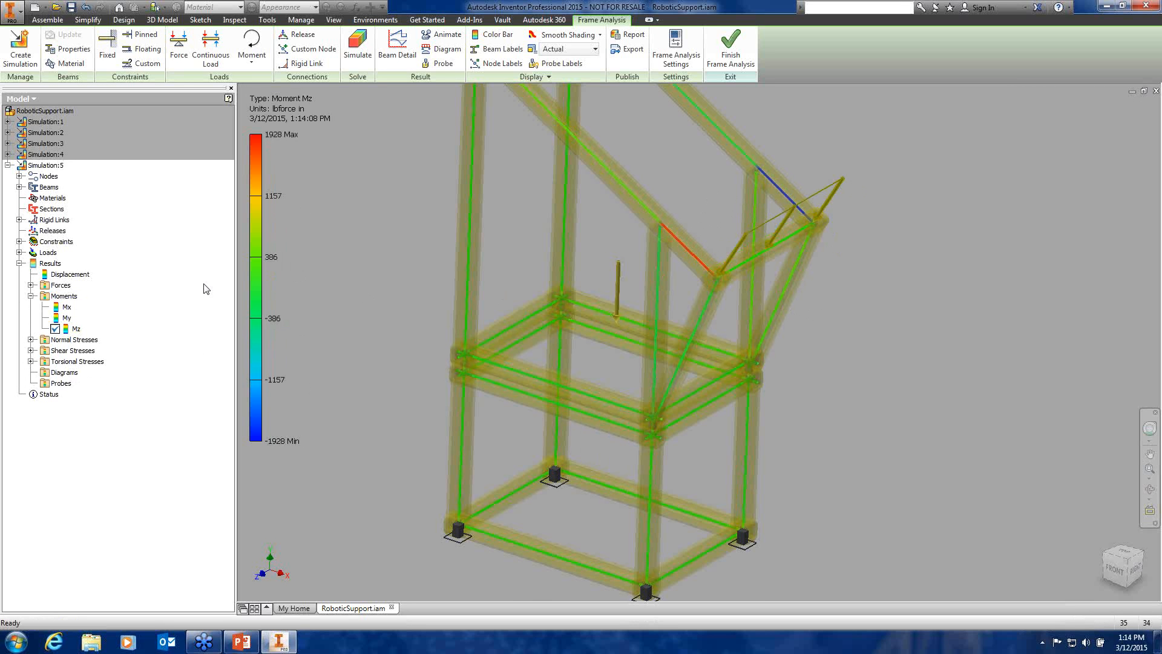
left_click(31, 296)
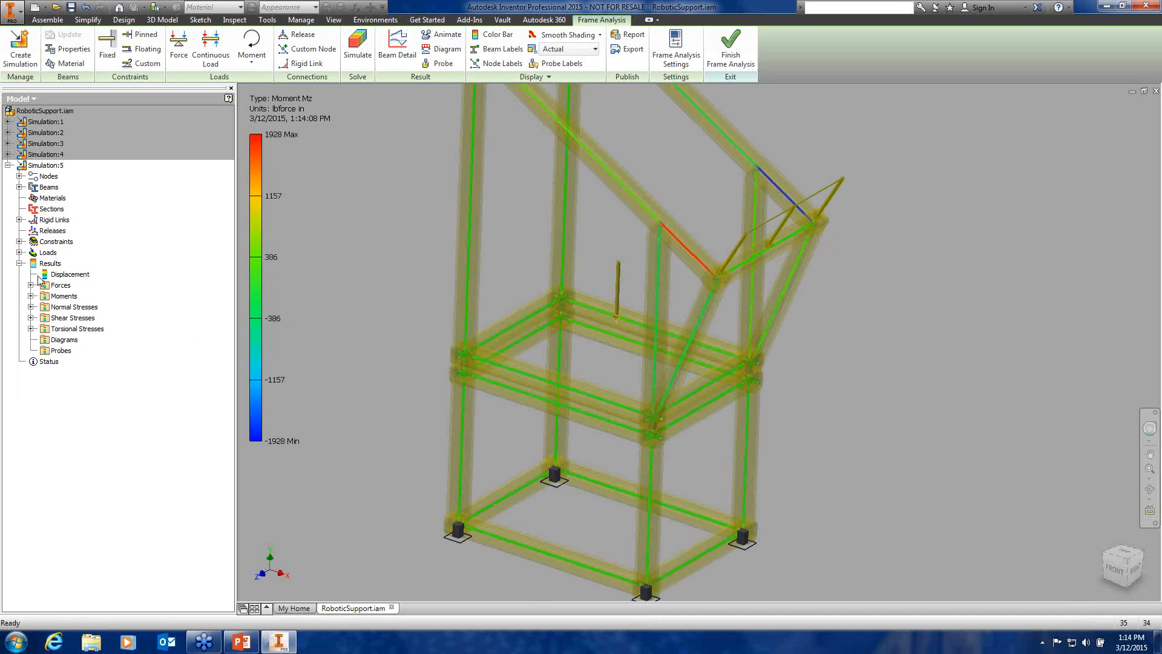
Plot Smax normal stress, then return to the displacement plot (0 to 0.01507 in)
left_click(31, 307)
double_click(59, 321)
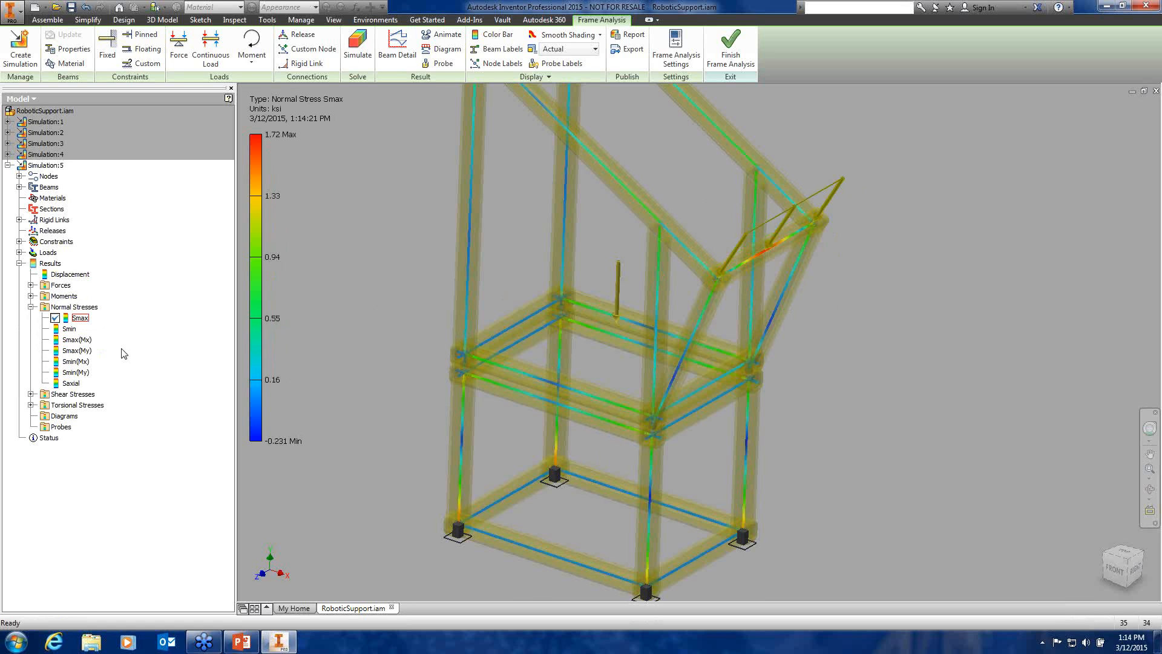
left_click(31, 307)
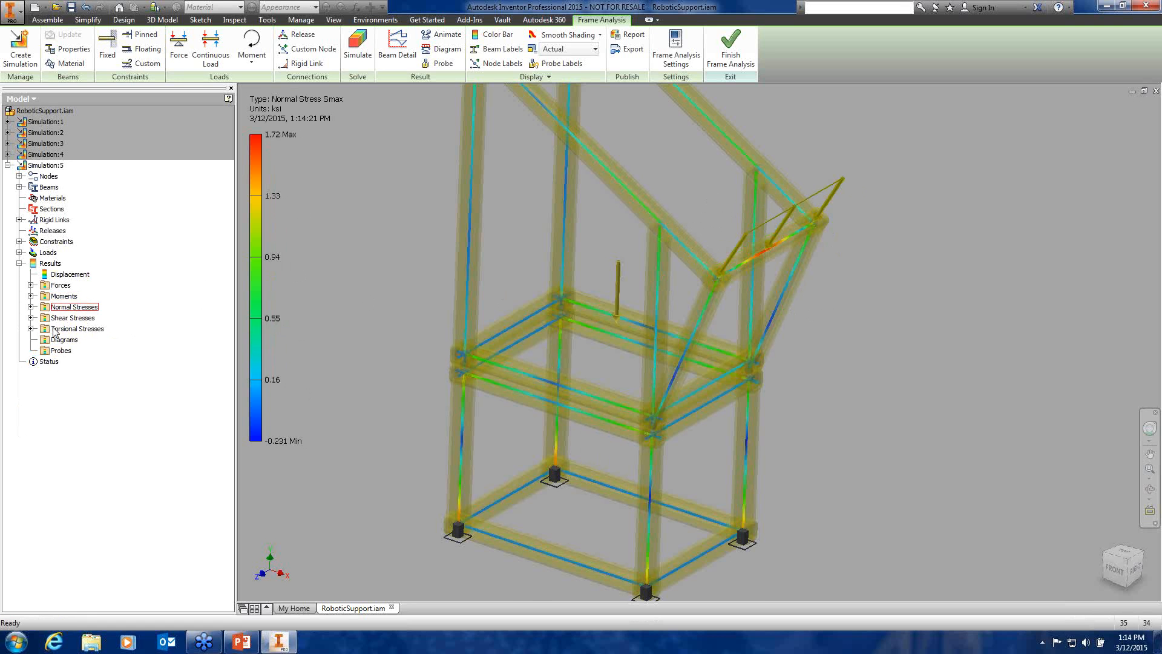
left_click(63, 339)
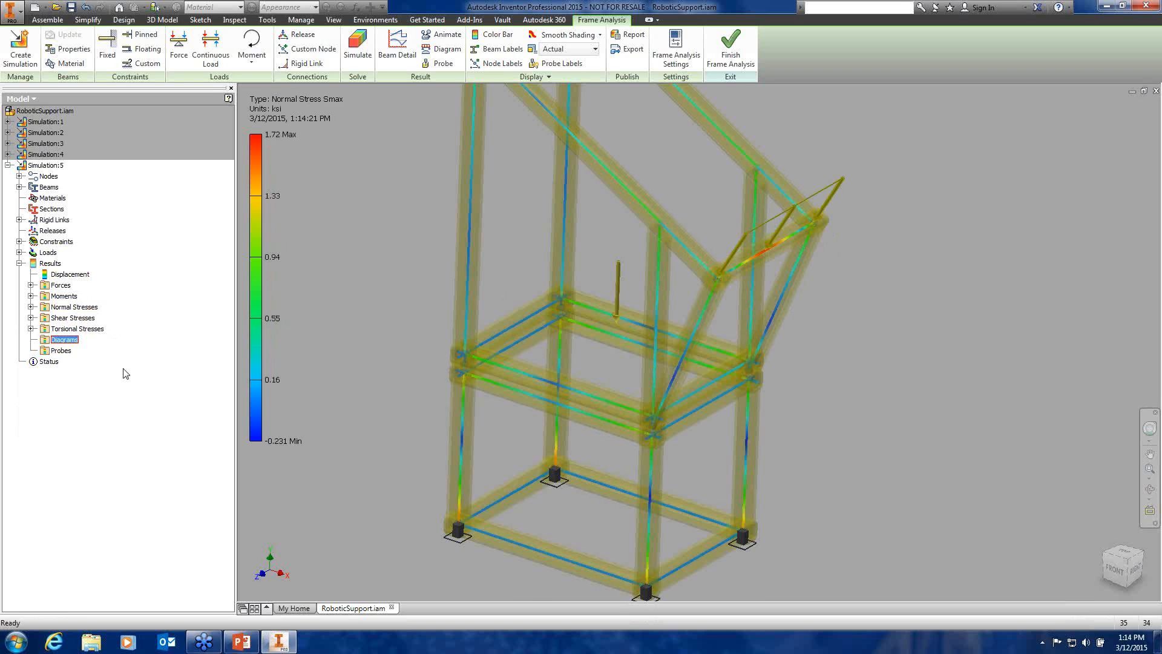
double_click(49, 276)
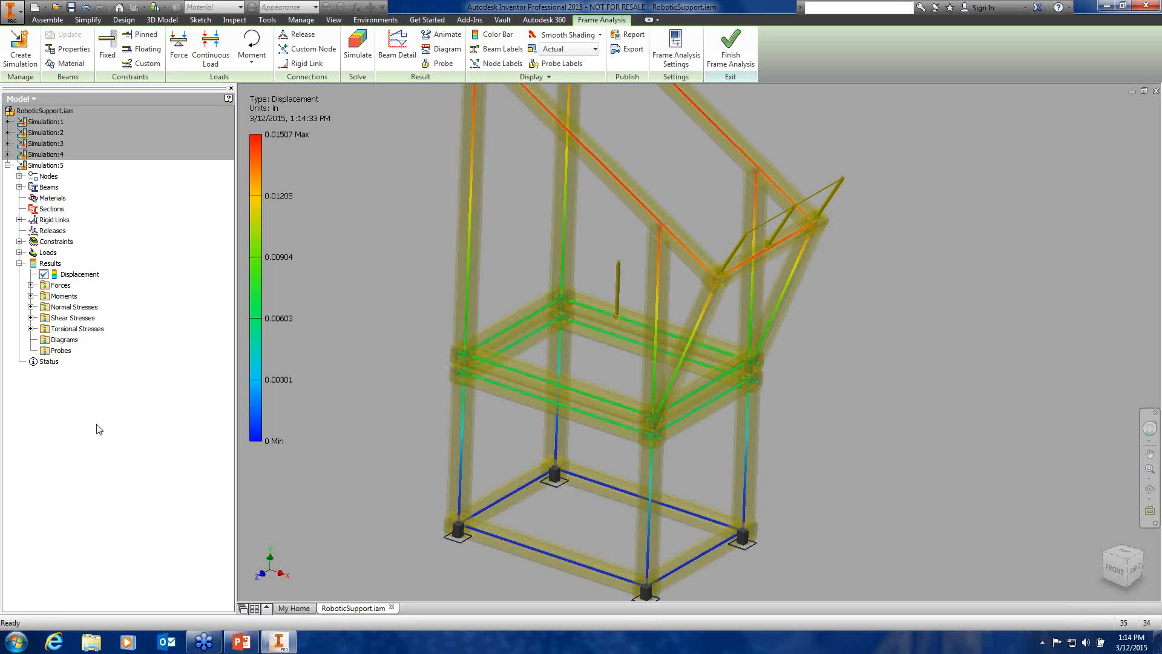
Show the displaced frame at Adjusted x2 deformation and open the Animate Results settings
key("F2")
left_click_drag(365, 218, 363, 237)
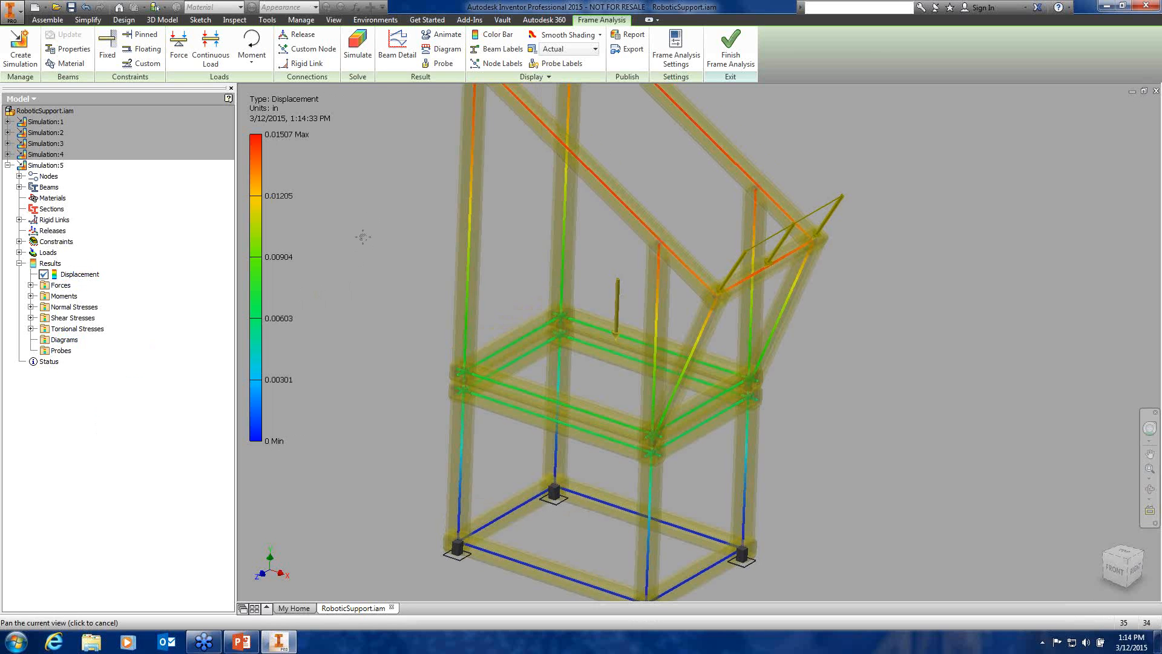
middle_click_drag(364, 236, 410, 257)
scroll(364, 237, "down", 3)
scroll(428, 270, "up", 4)
scroll(427, 270, "down", 3)
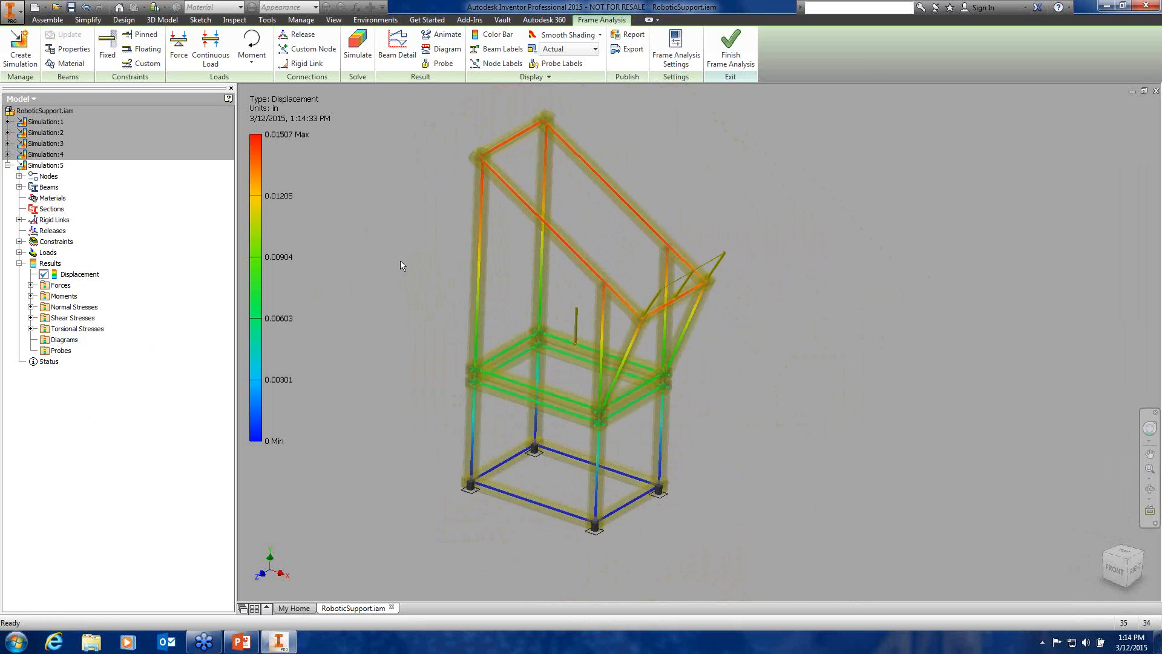
left_click(594, 49)
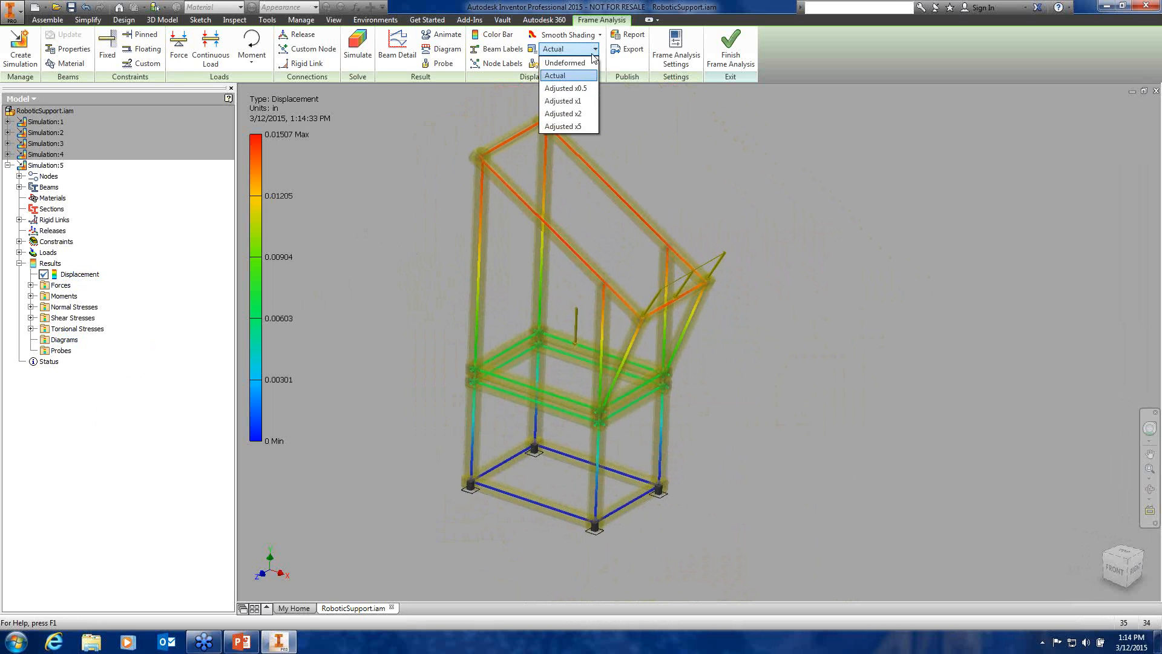
left_click(585, 114)
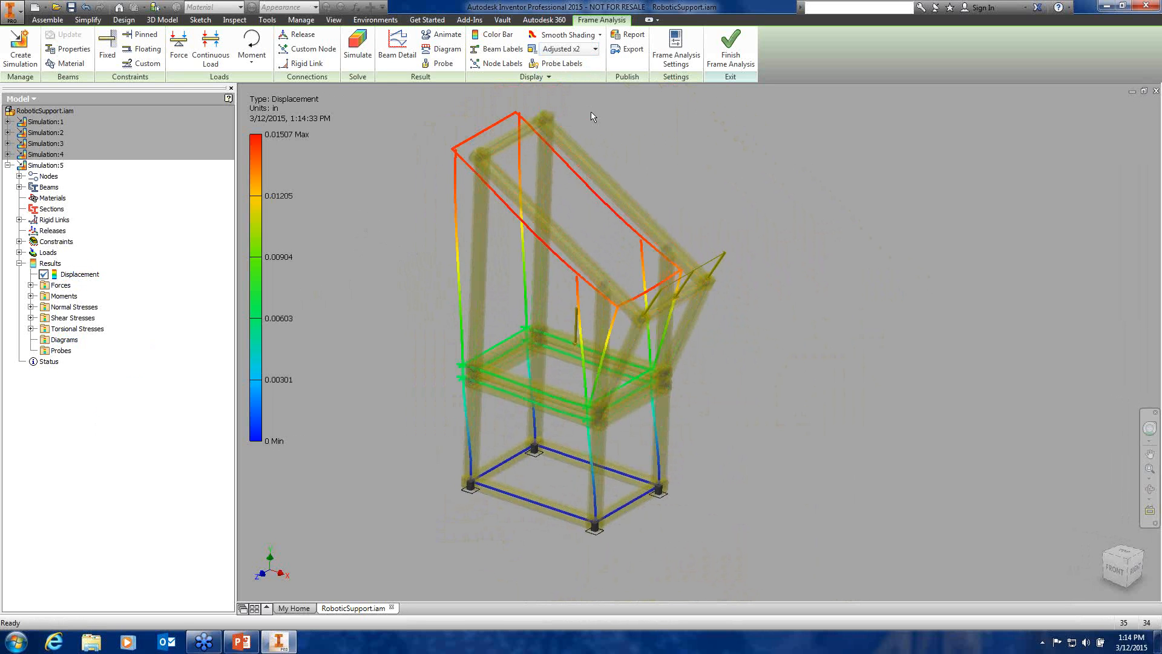
middle_click_drag(641, 170, 561, 131, "shift")
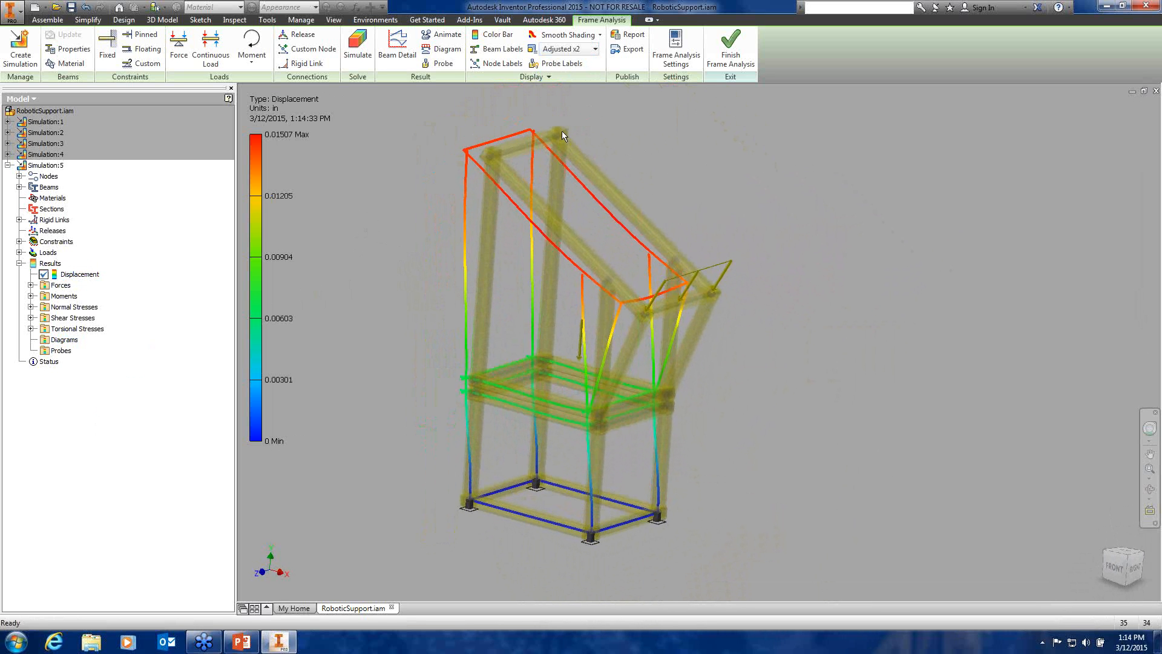
left_click(441, 35)
Play the displacement animation in Animate Results, then close it with OK
left_click_drag(744, 152, 865, 110)
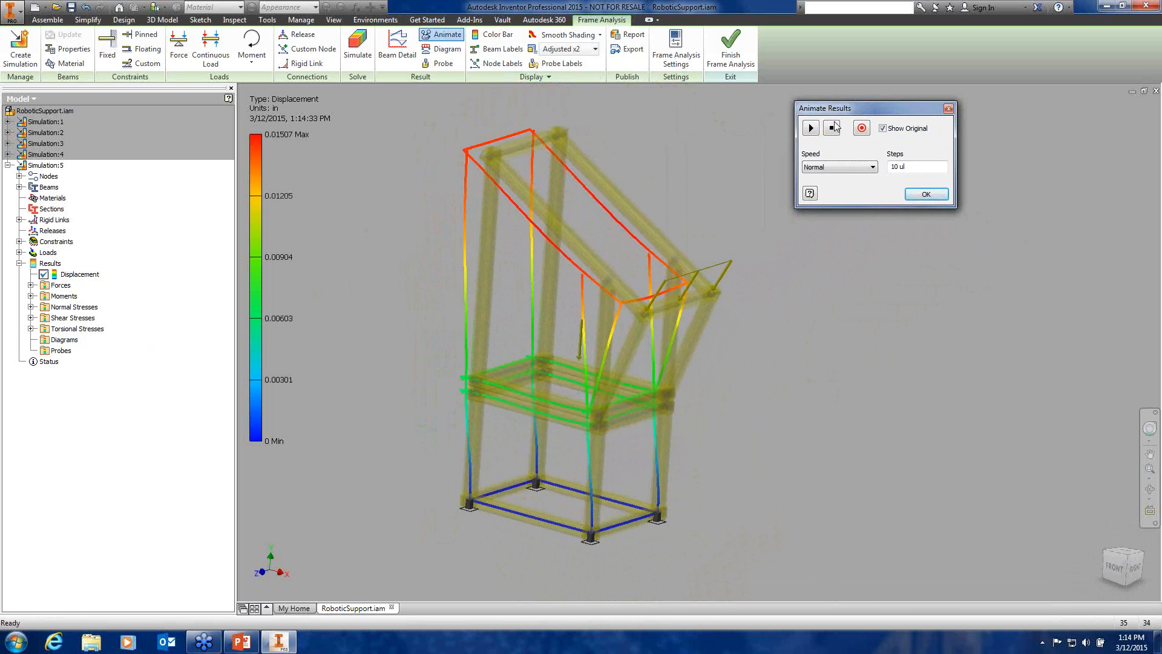
left_click(811, 128)
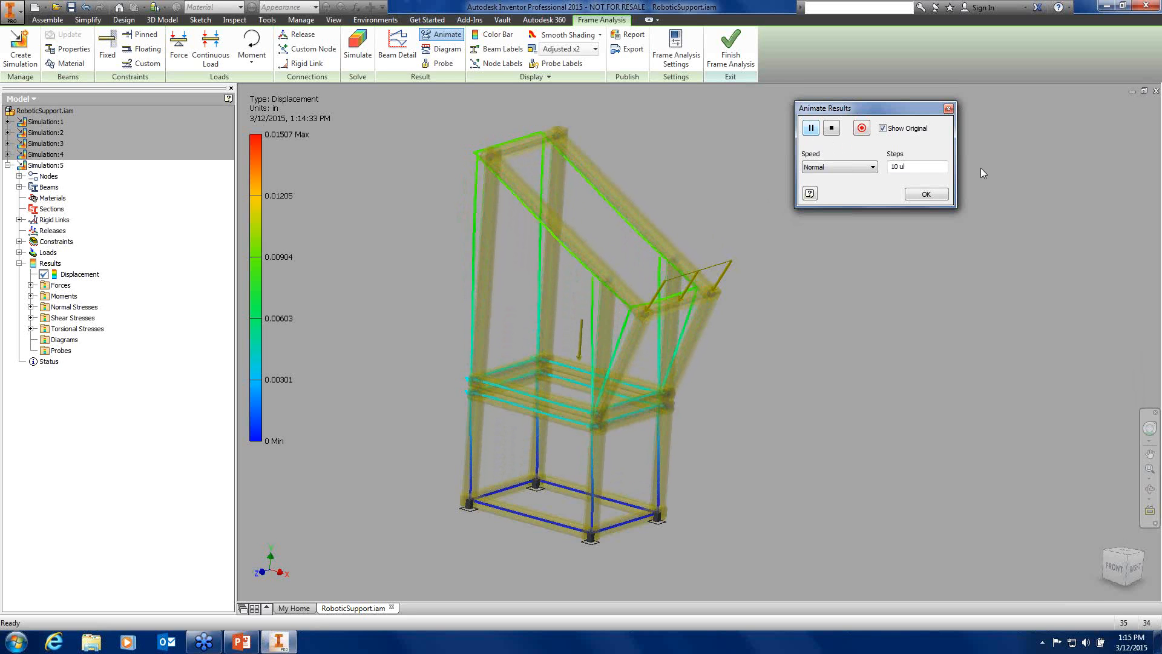
left_click(926, 194)
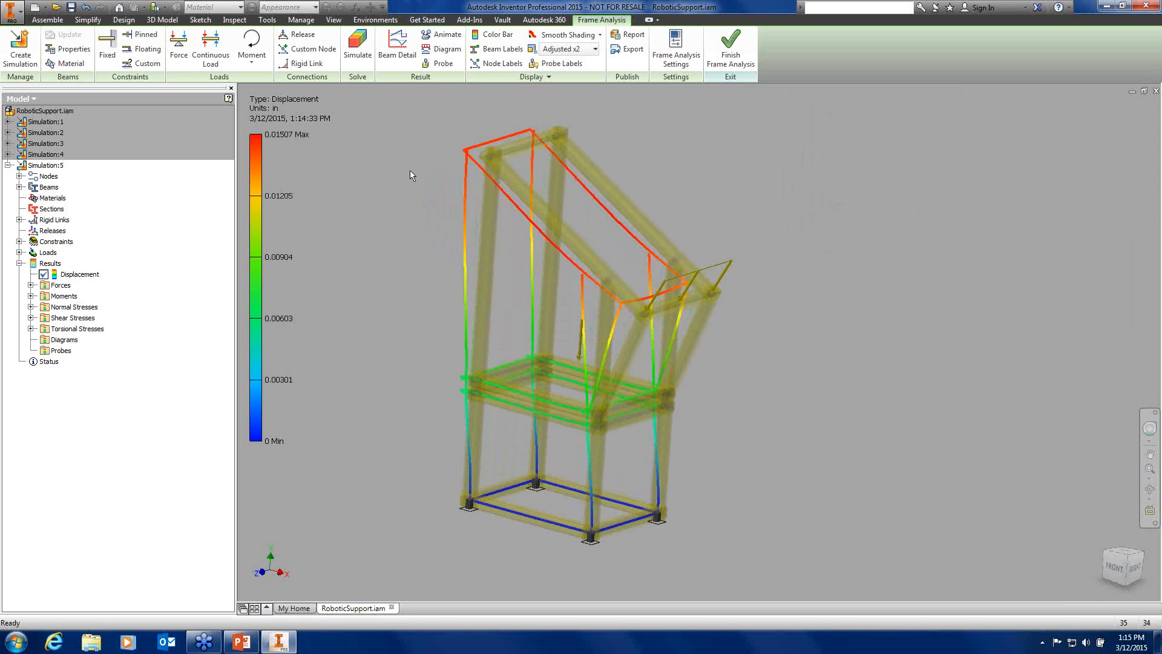
Generate the Frame Analysis Report with default General settings, keeping the existing logo
left_click(633, 36)
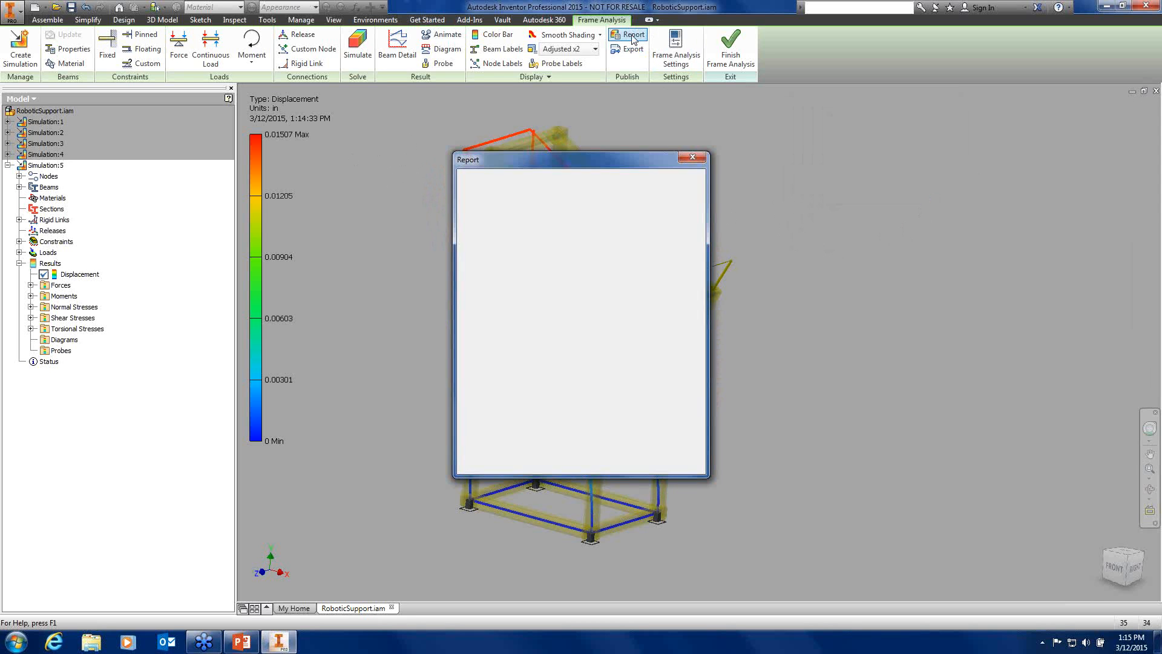
left_click_drag(596, 161, 418, 108)
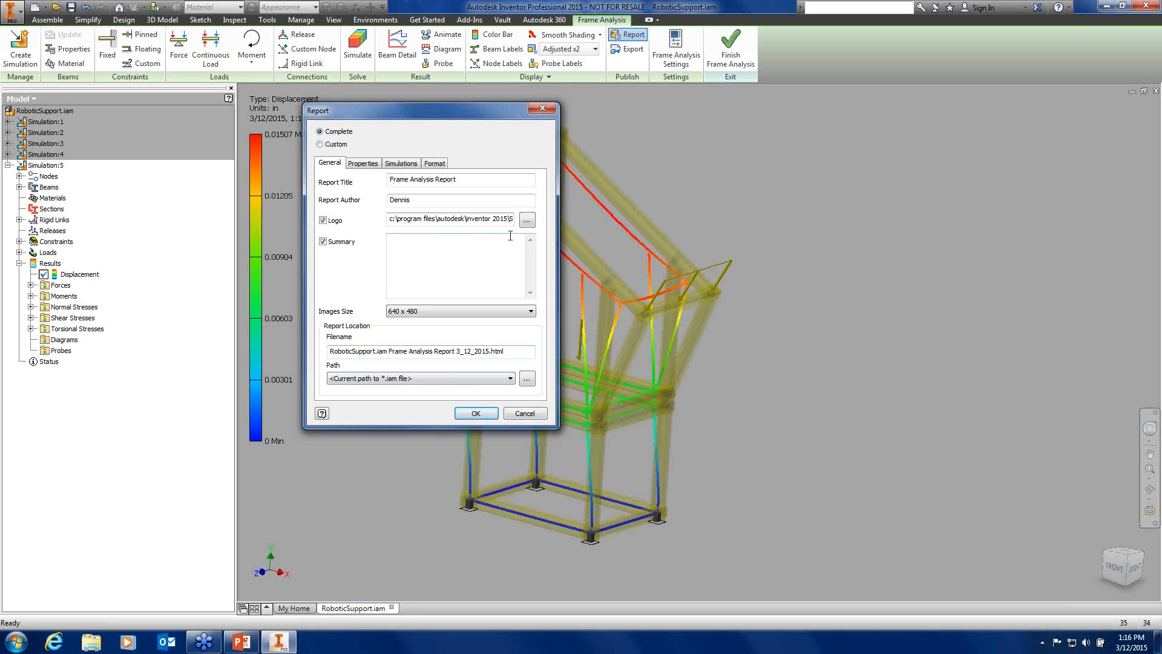
left_click(526, 219)
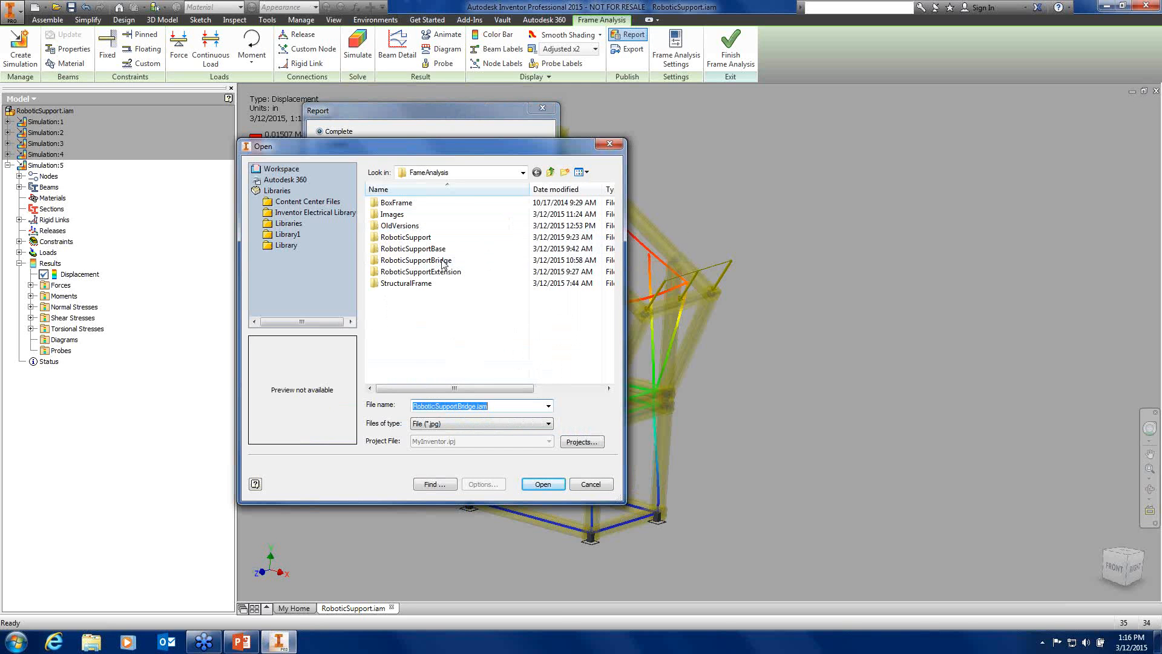
left_click(610, 144)
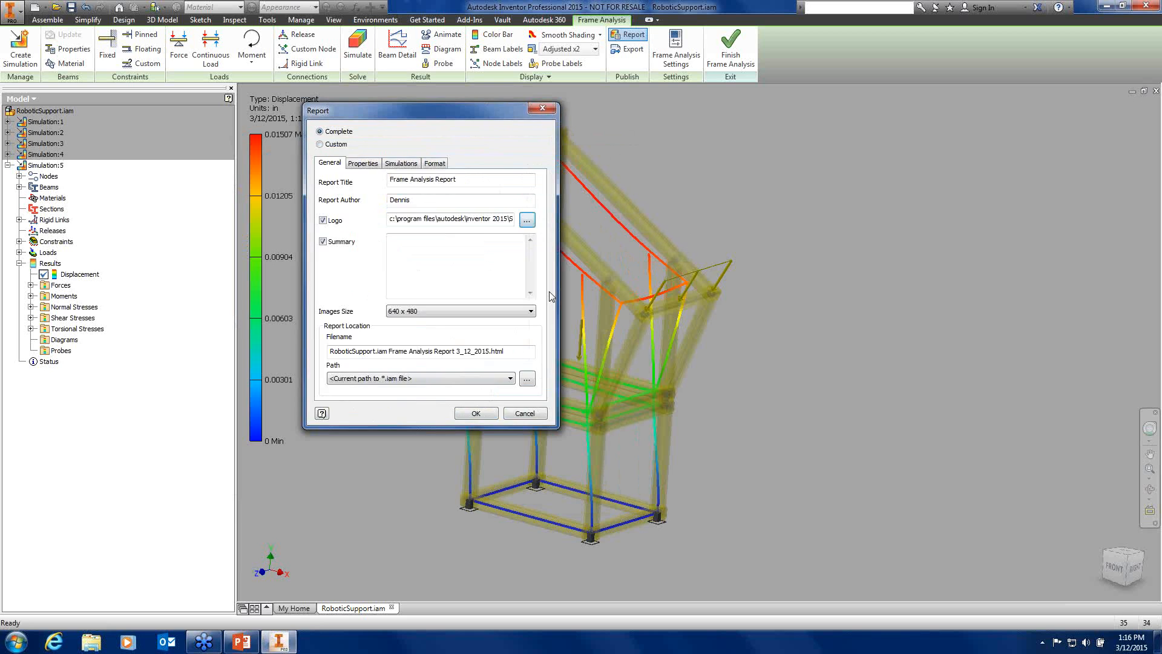
left_click(492, 418)
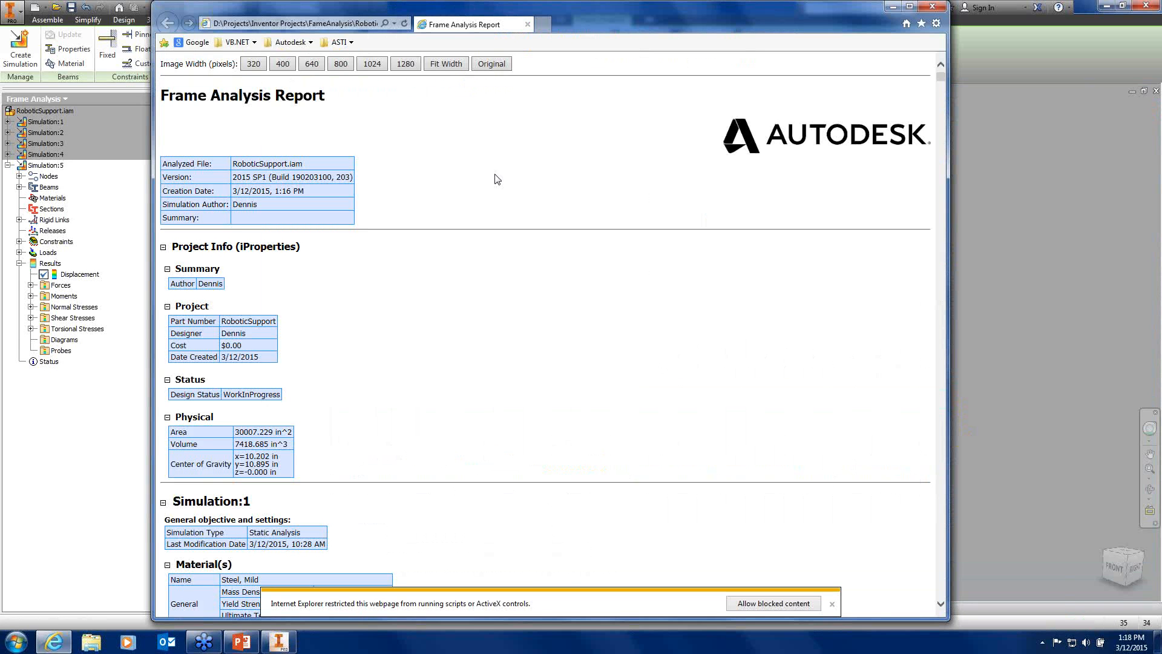
Minimize the report to return to Simulation:5's Adjusted x2 displacement plot
left_click(893, 6)
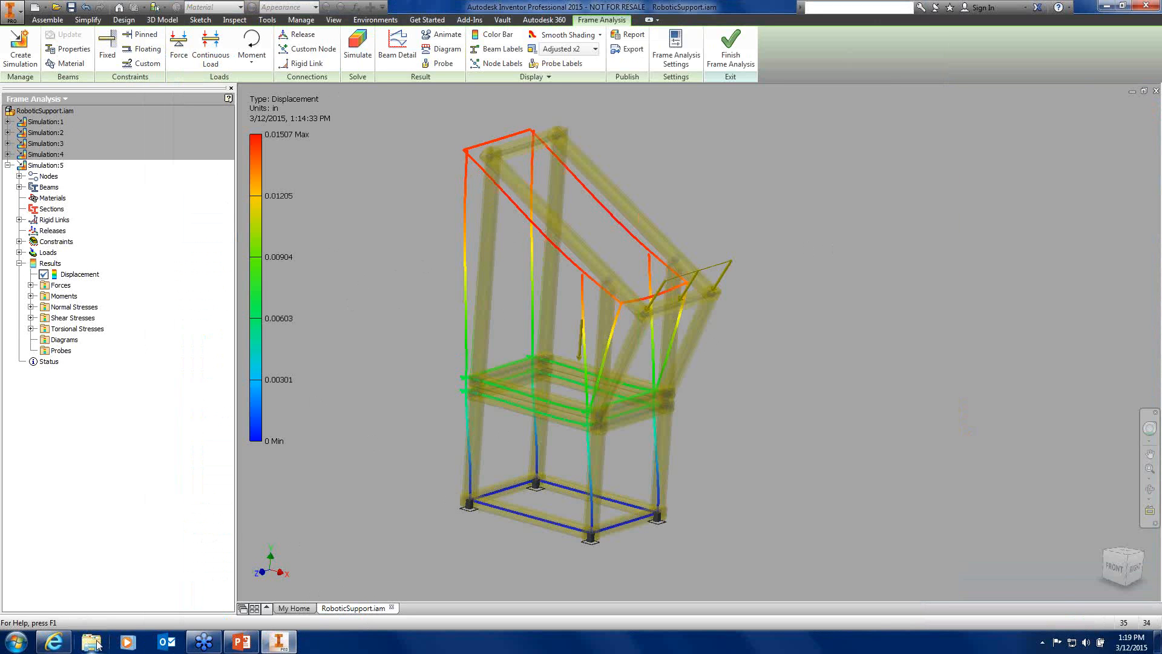
Browse D:\Projects\Inventor Projects\FameAnalysis and open 'RoboticSupport.iam Frame Analysis Report 3_12_2015.html'
key("super+e")
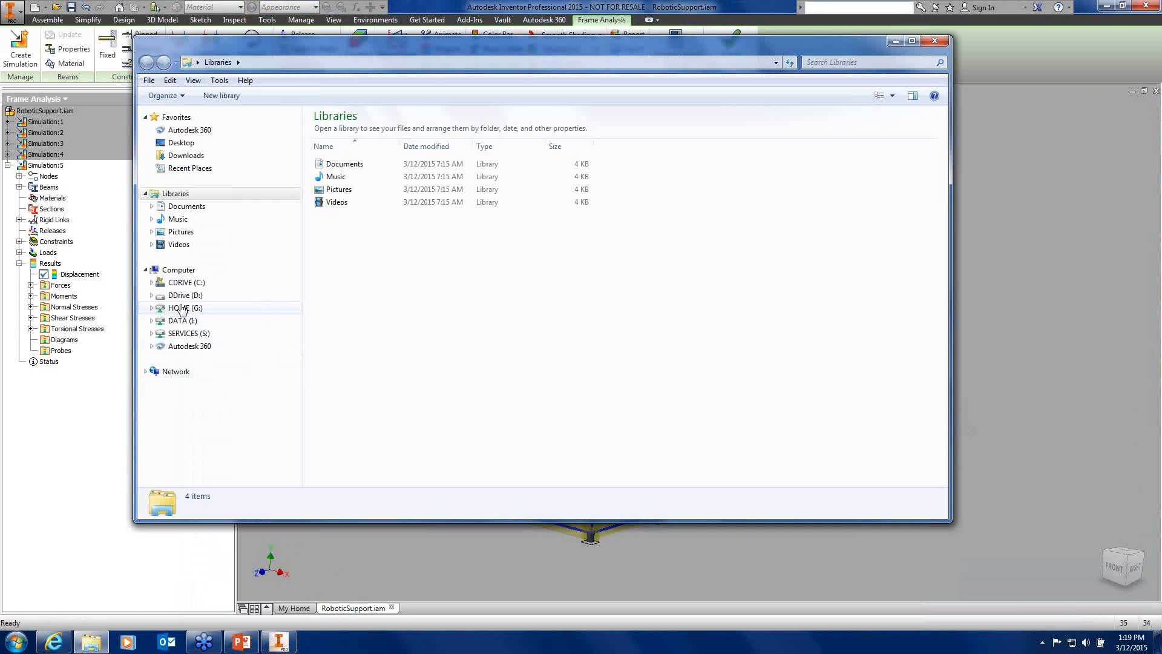
left_click(183, 308)
left_click(182, 296)
double_click(351, 233)
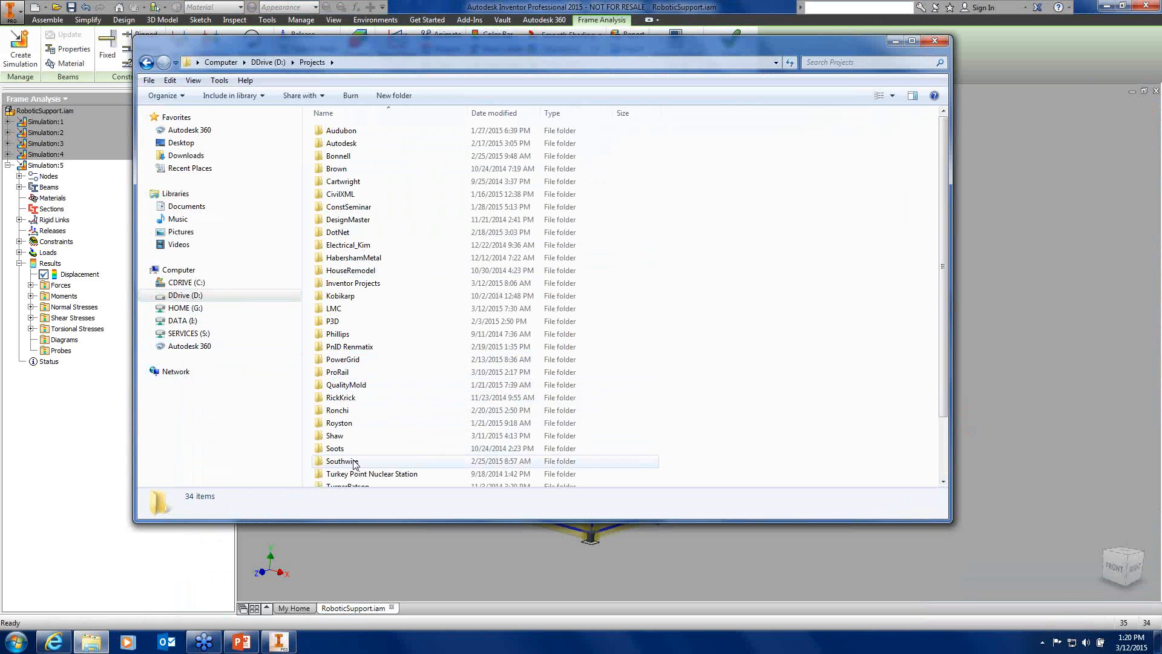
left_click(356, 284)
double_click(356, 284)
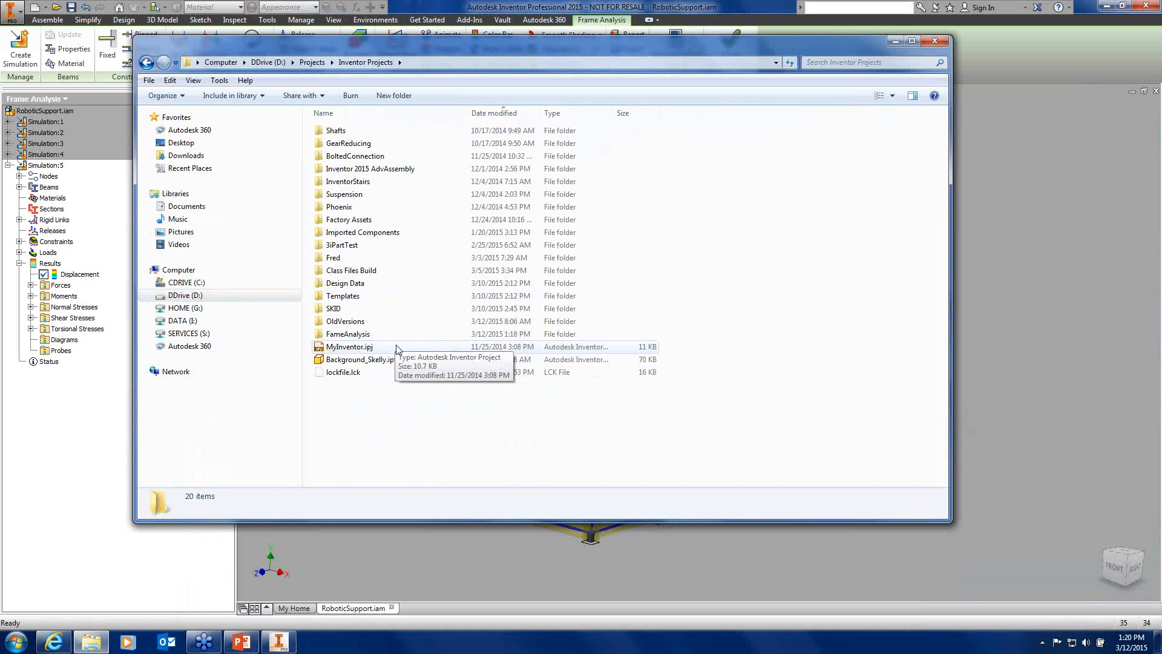
left_click(368, 337)
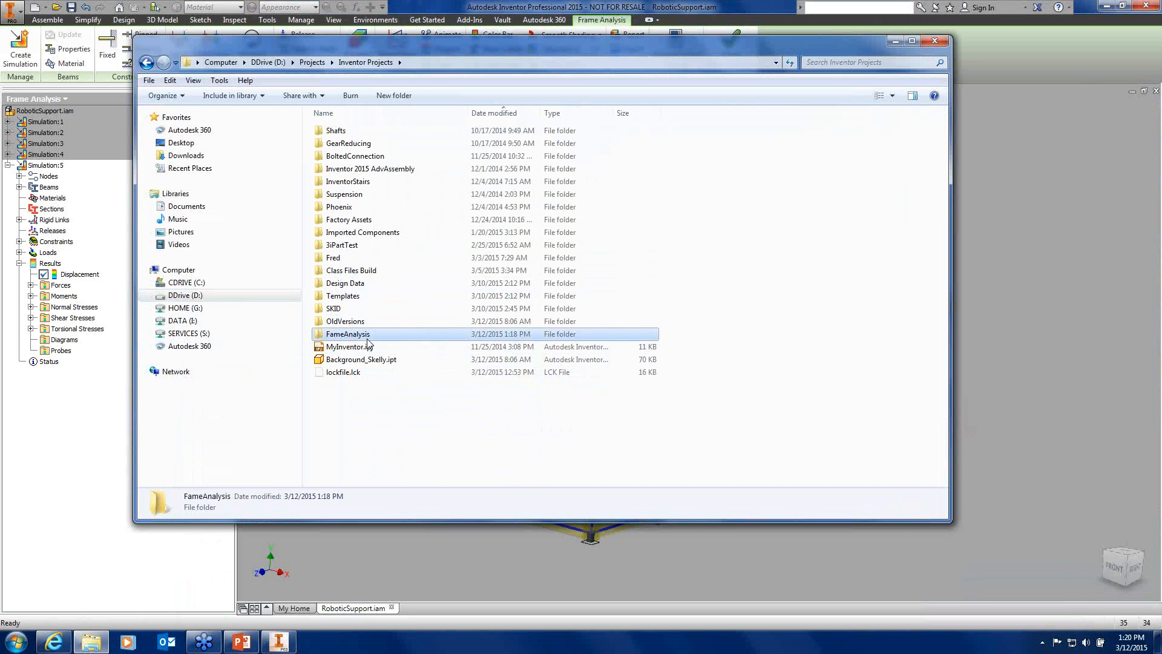
double_click(368, 339)
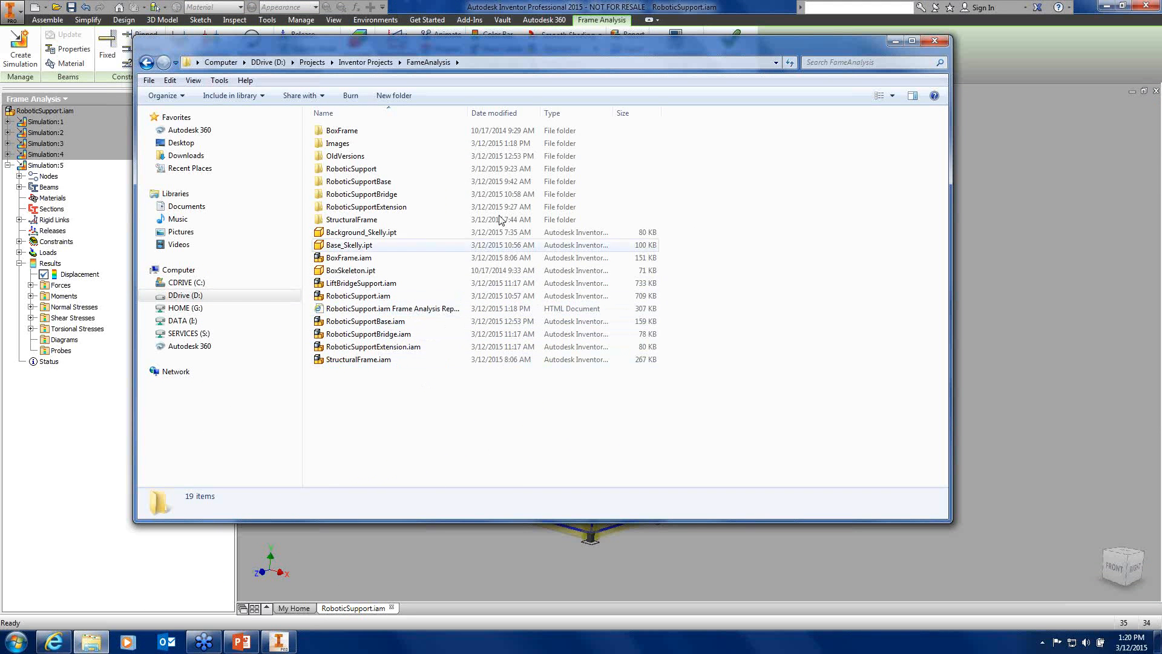
left_click_drag(469, 112, 567, 113)
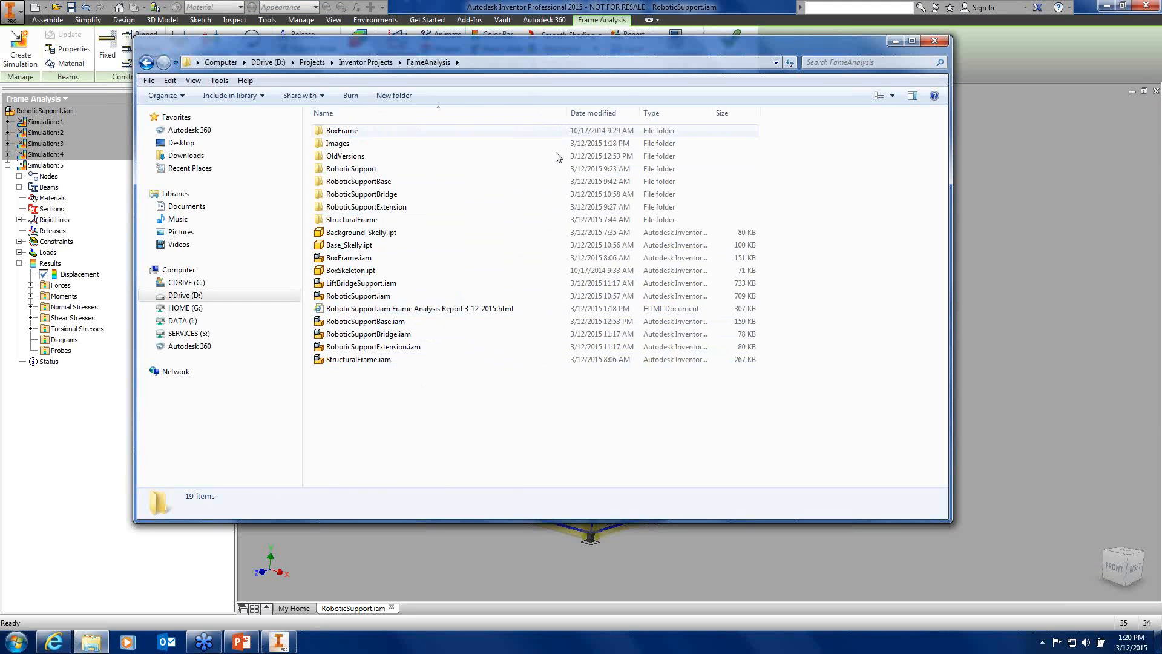
double_click(502, 310)
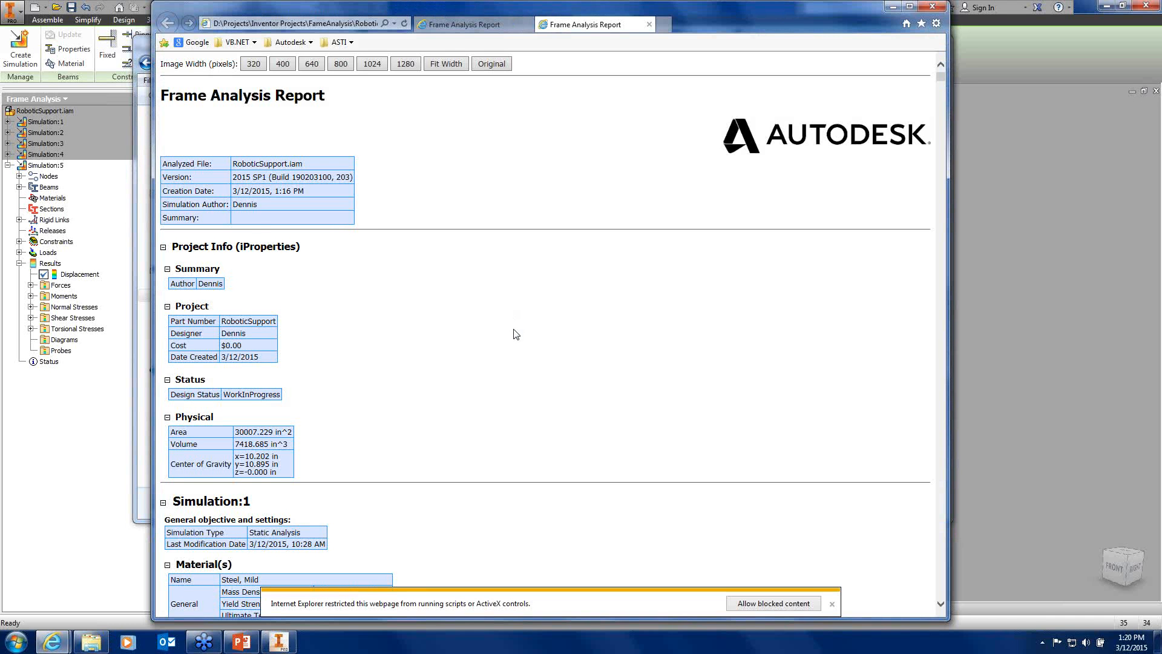
Scroll the report down to the reaction force and static result summary tables
scroll(515, 334, "down", 3)
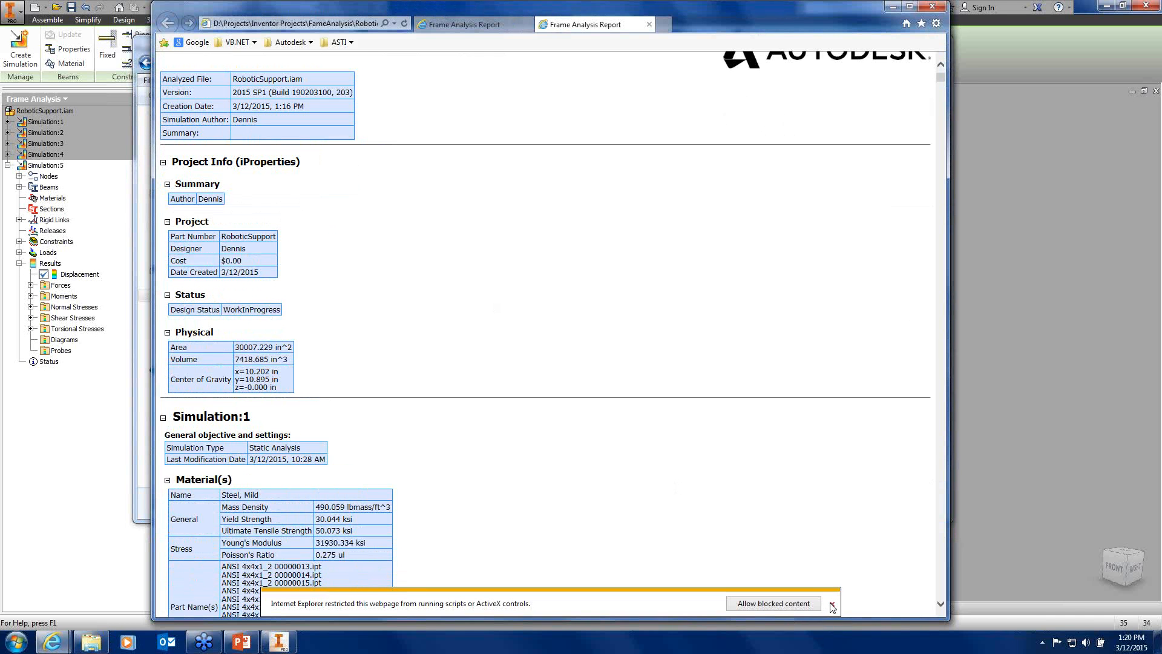
scroll(490, 296, "down", 10)
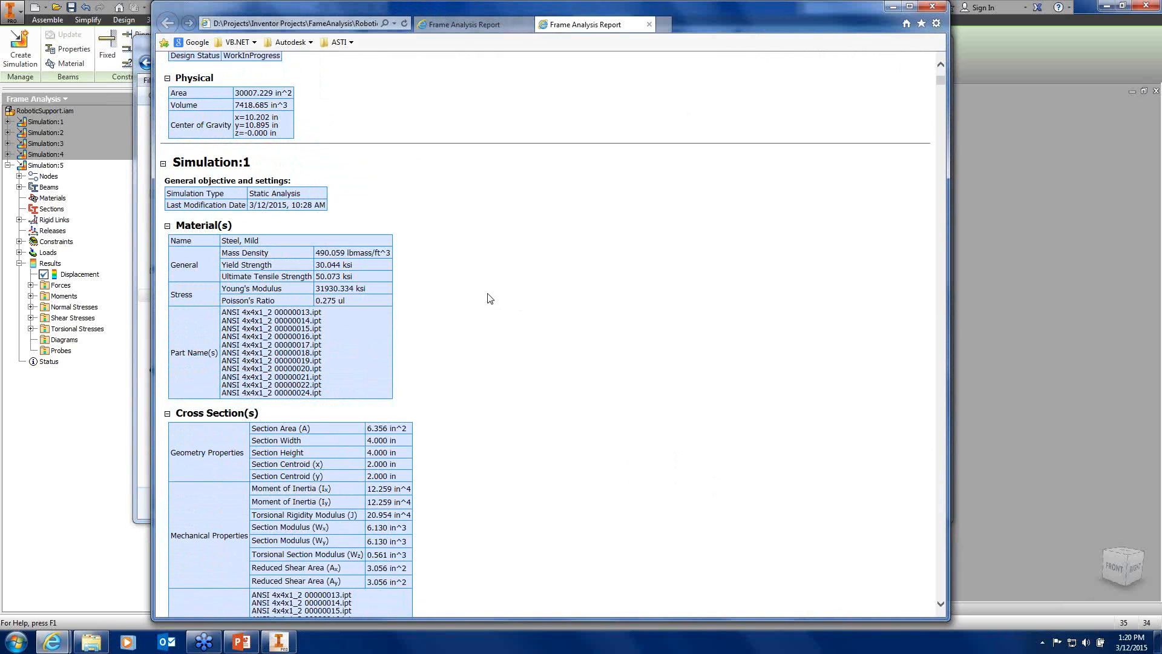
scroll(490, 298, "down", 15)
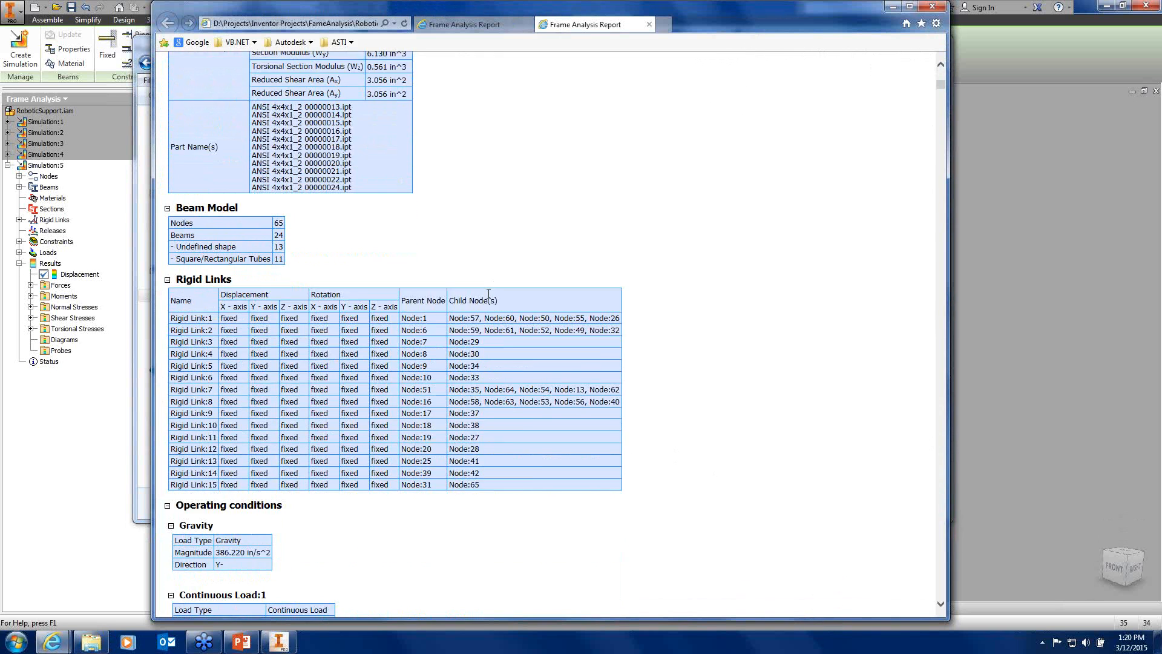
scroll(489, 297, "down", 5)
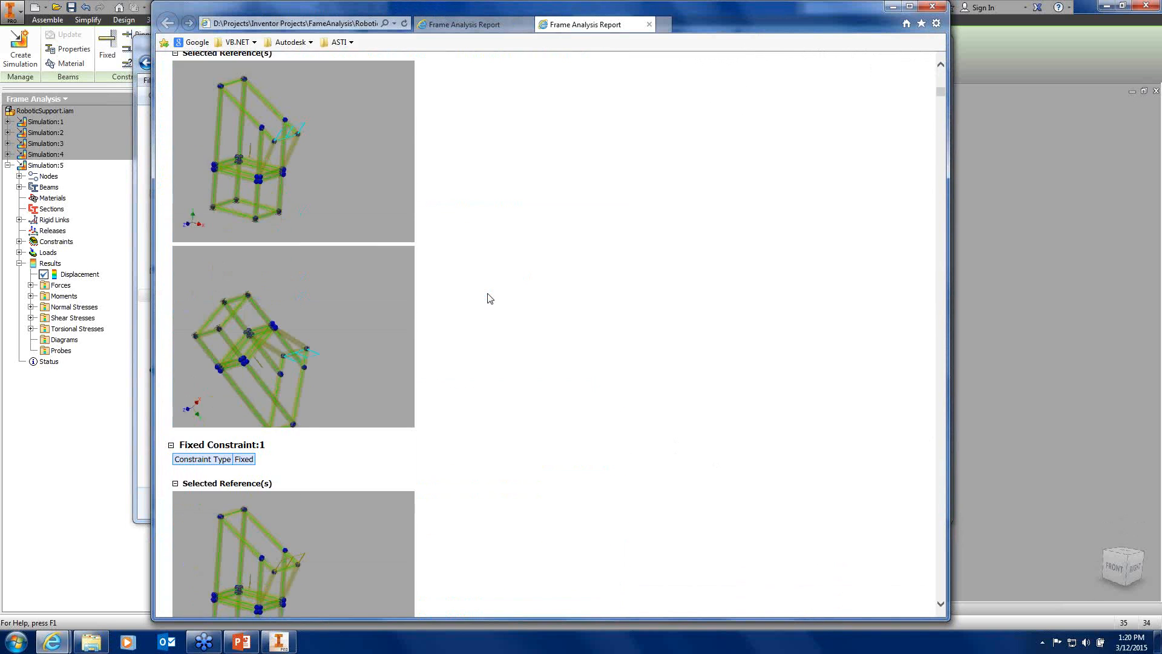
scroll(489, 298, "down", 14)
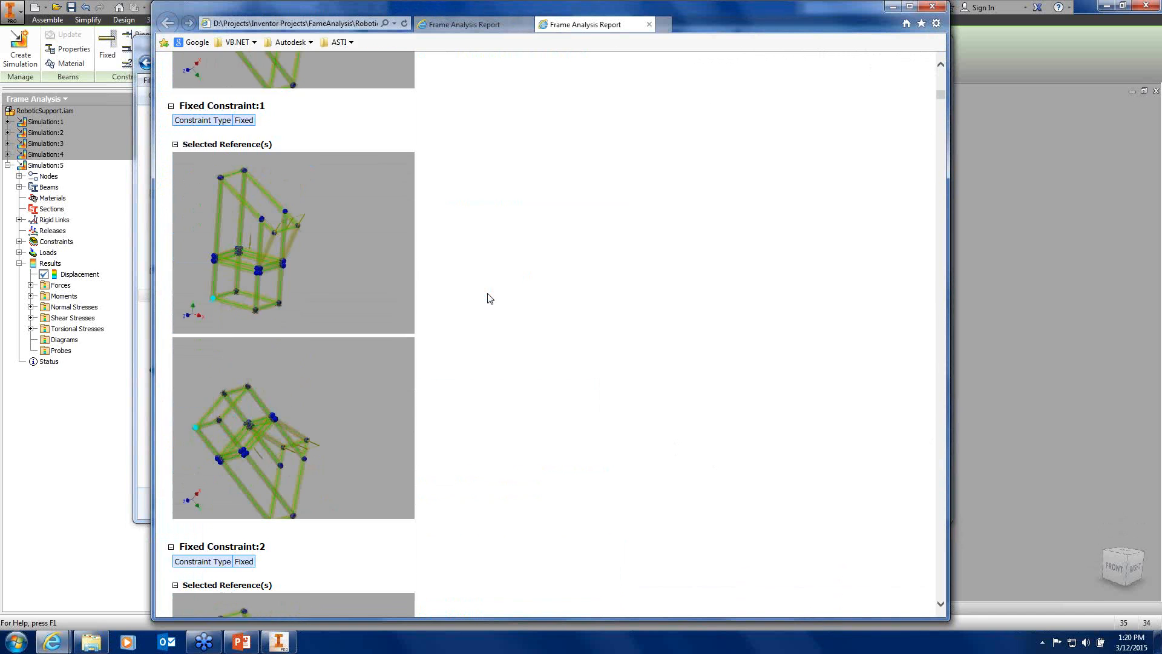
scroll(490, 298, "down", 19)
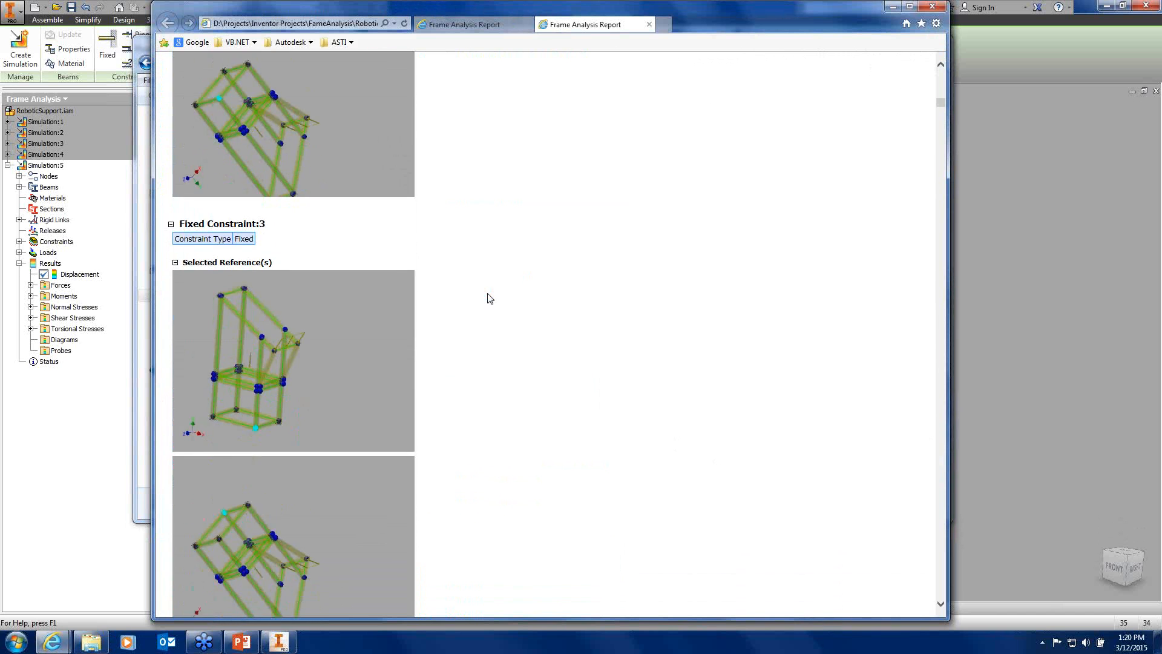
scroll(489, 299, "down", 8)
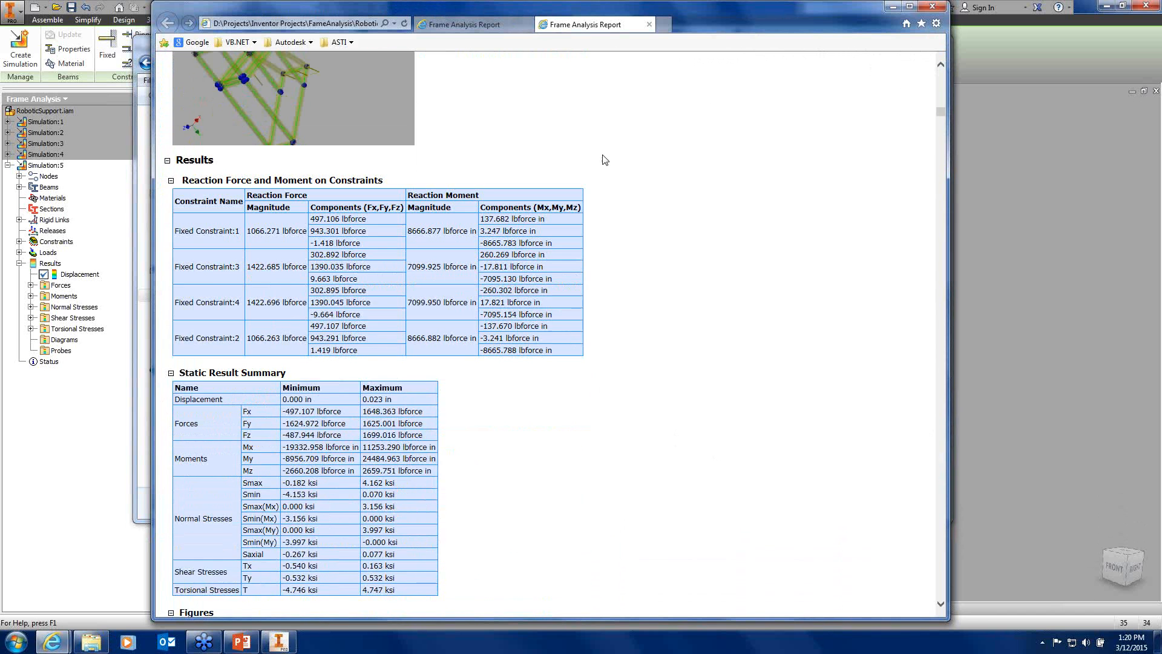
Close the duplicate report tab, then the report browser
left_click(649, 24)
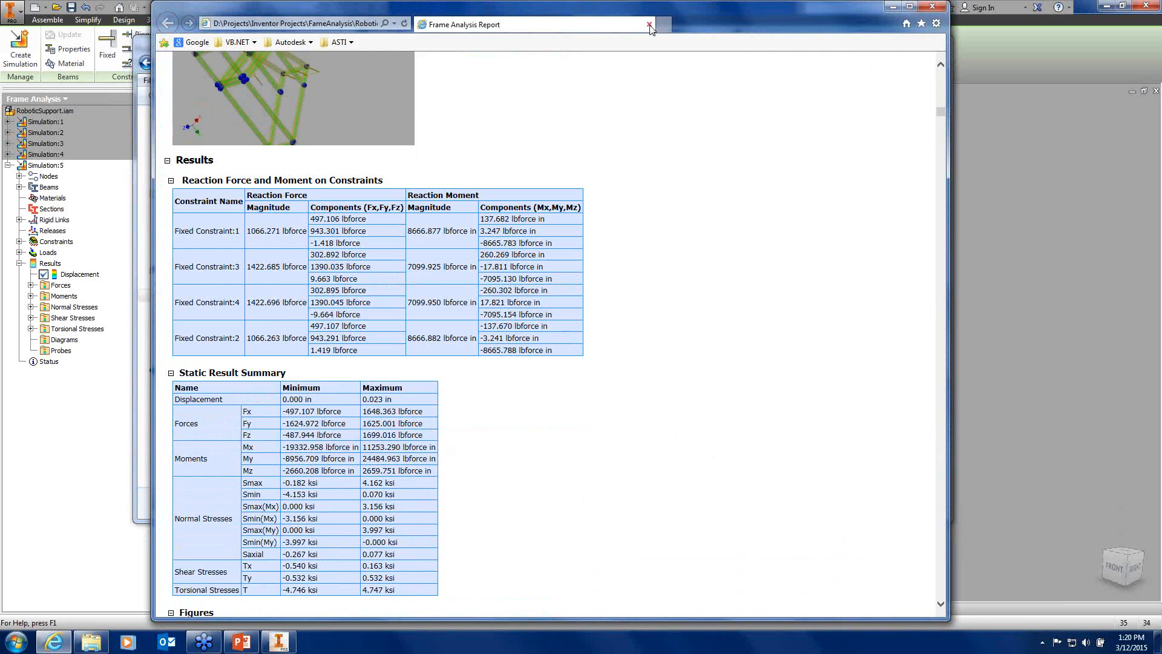
scroll(512, 204, "down", 11)
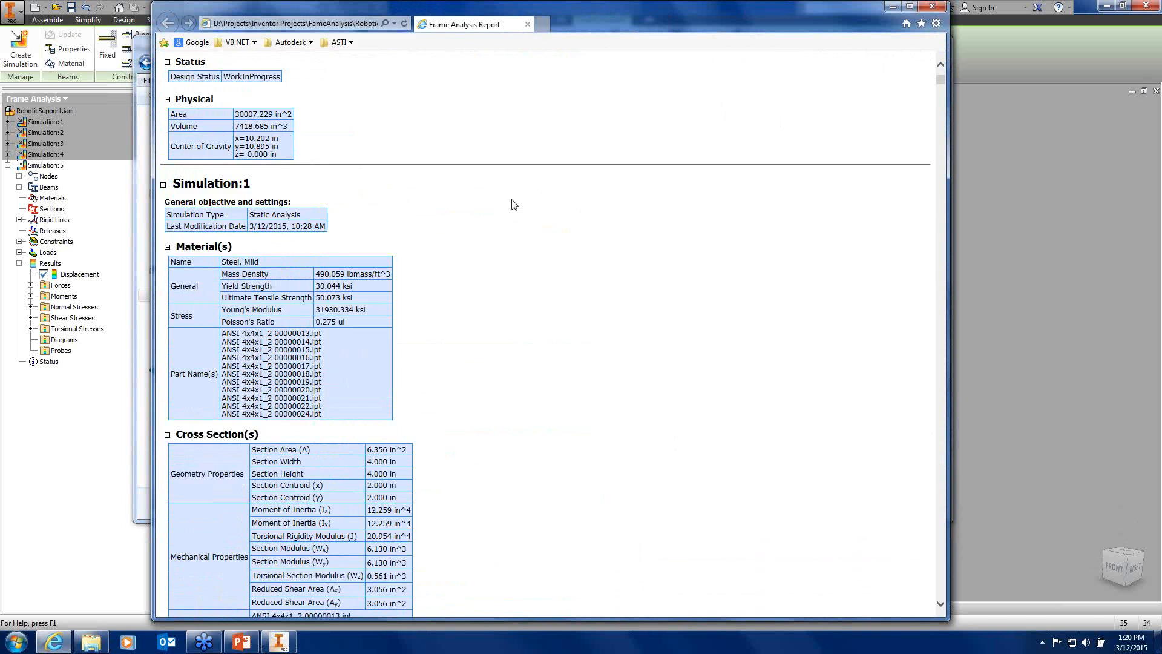
scroll(512, 204, "up", 5)
left_click(528, 25)
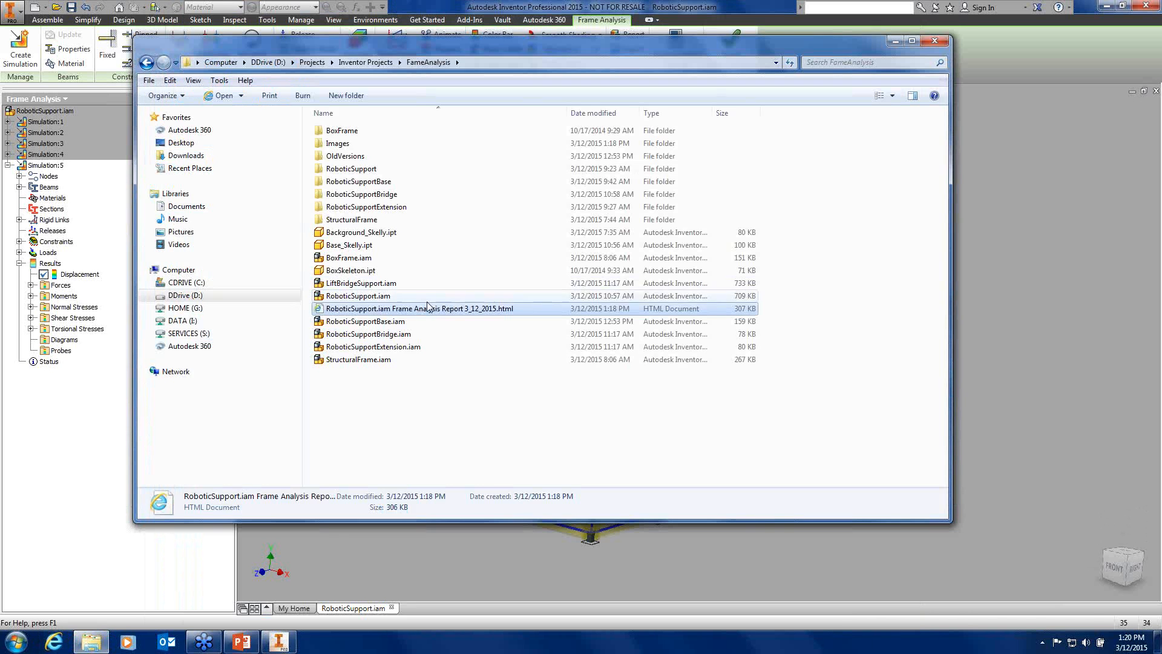
Reopen the HTML report via right-click Open, dismiss the blocked-content notice, then close everything
right_click(433, 312)
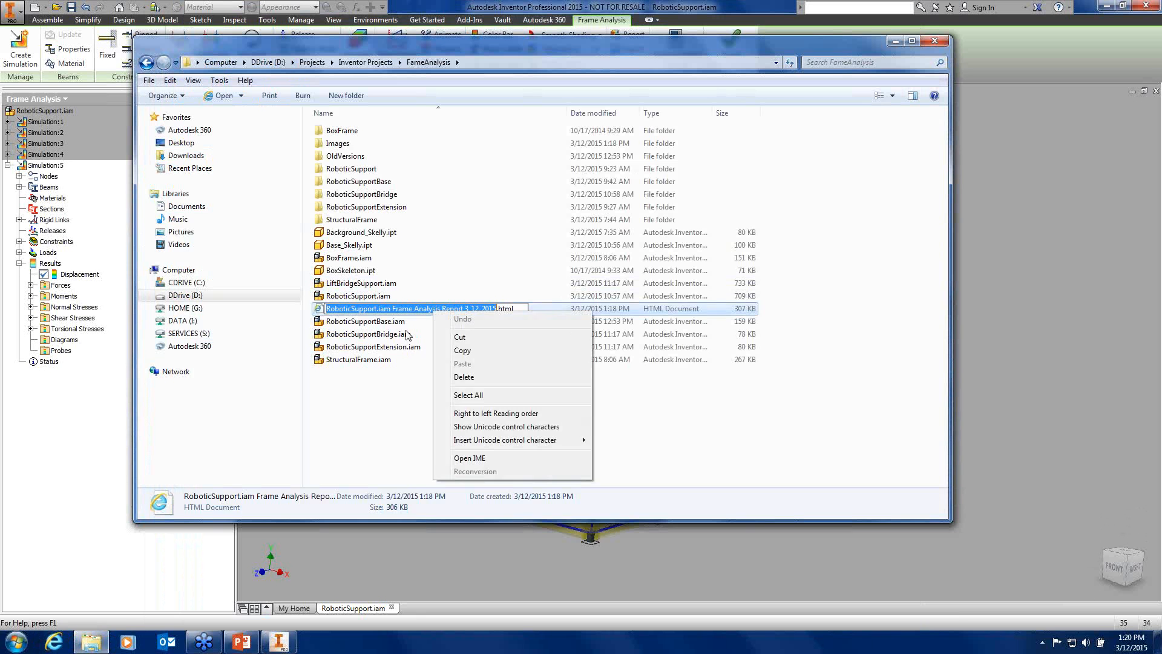
left_click(415, 323)
left_click(413, 311)
right_click(413, 311)
left_click(433, 316)
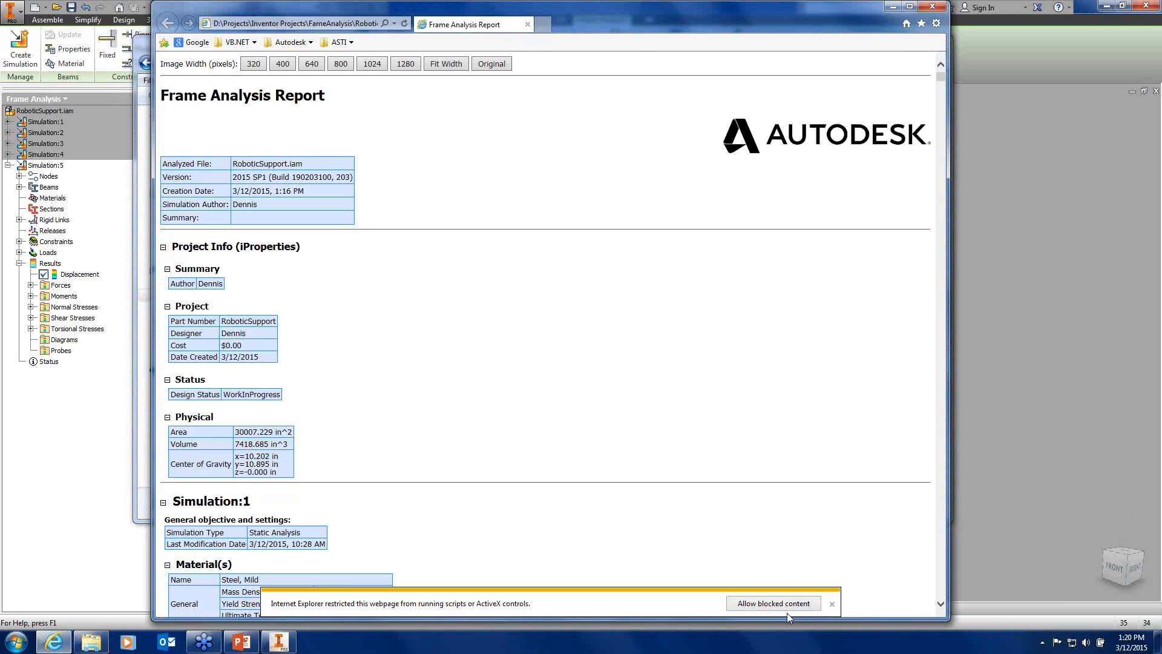
left_click(832, 604)
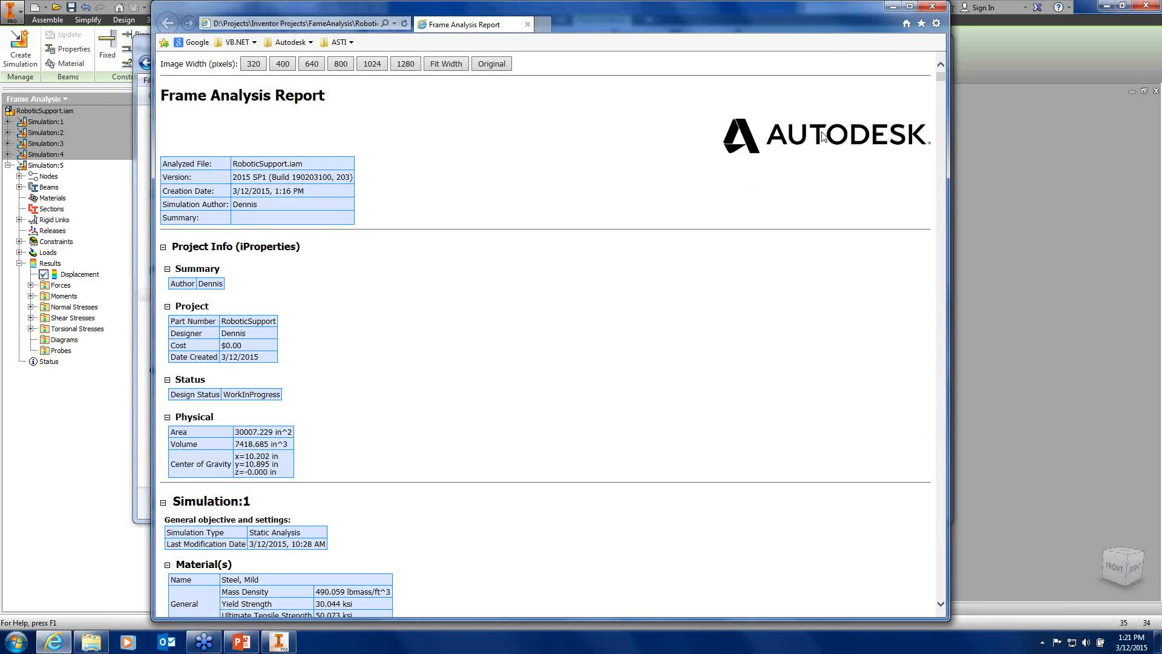
left_click(932, 6)
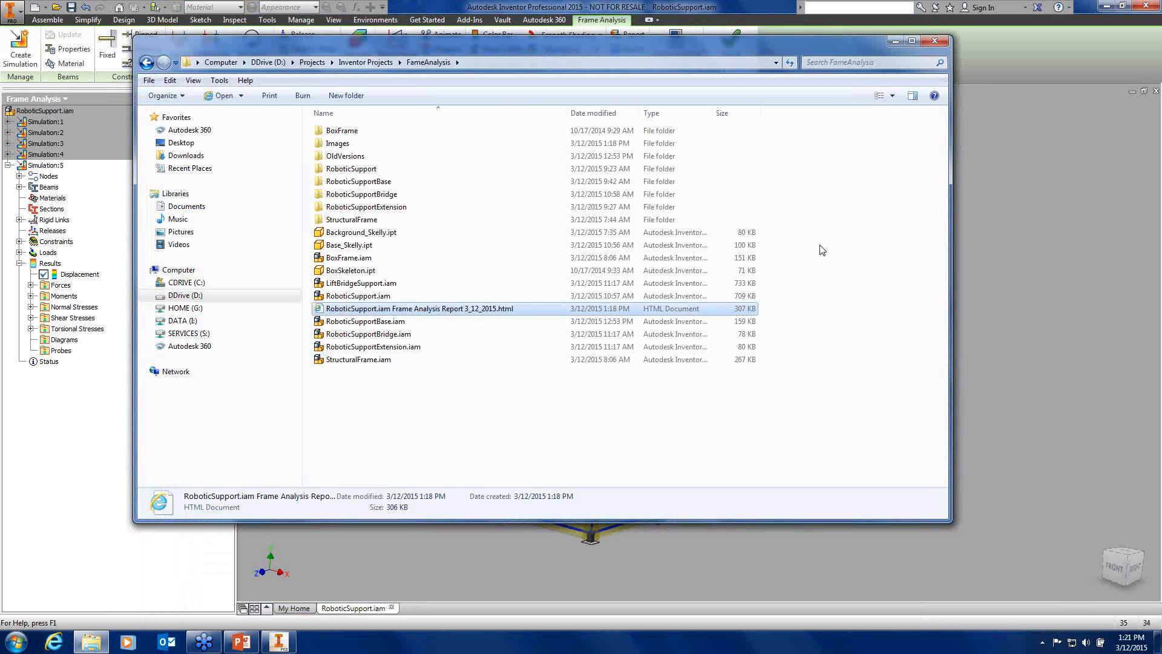
left_click(933, 42)
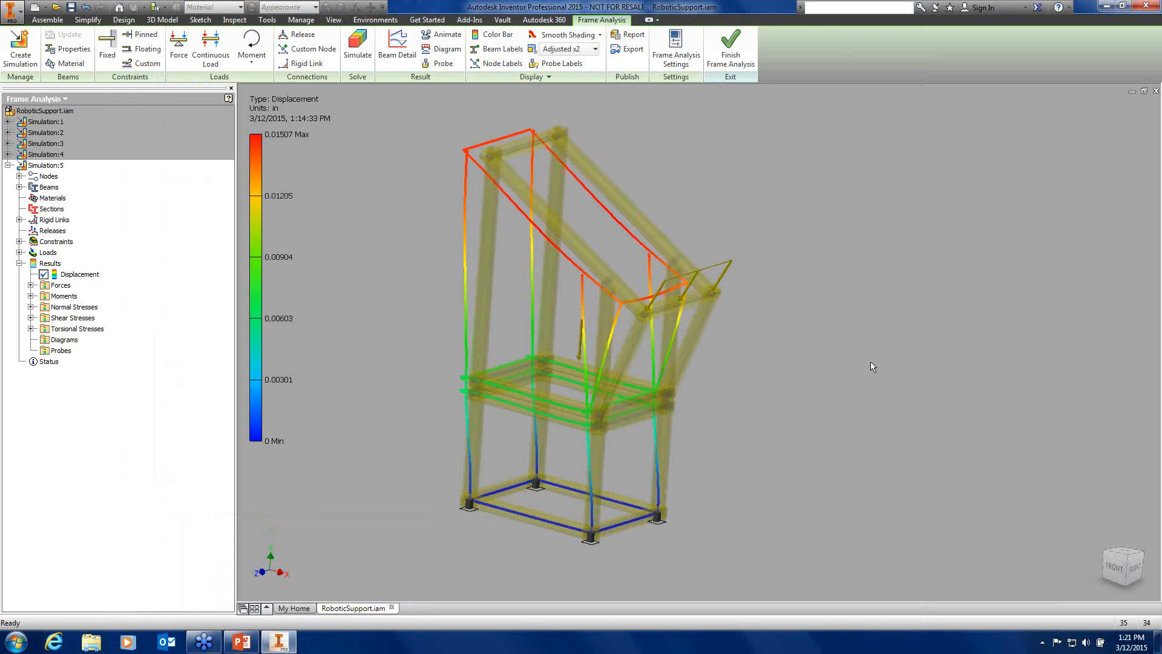
Cancel the Robot Structural Analysis export and review Beam Detail results for a vertical beam
left_click(629, 49)
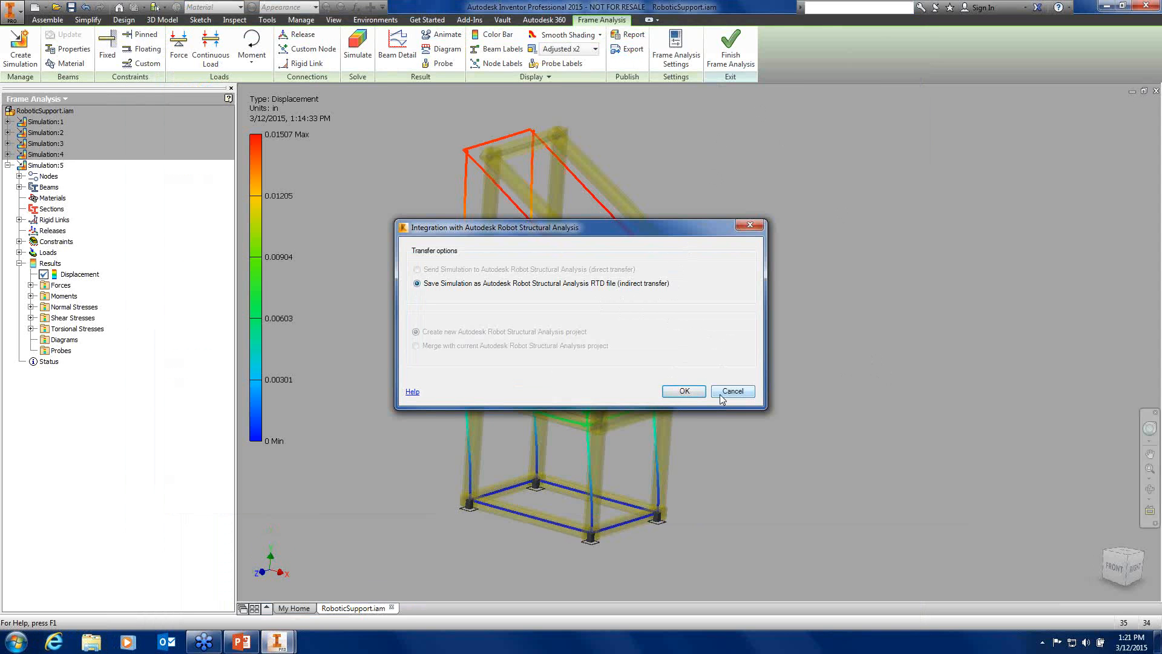
left_click(742, 393)
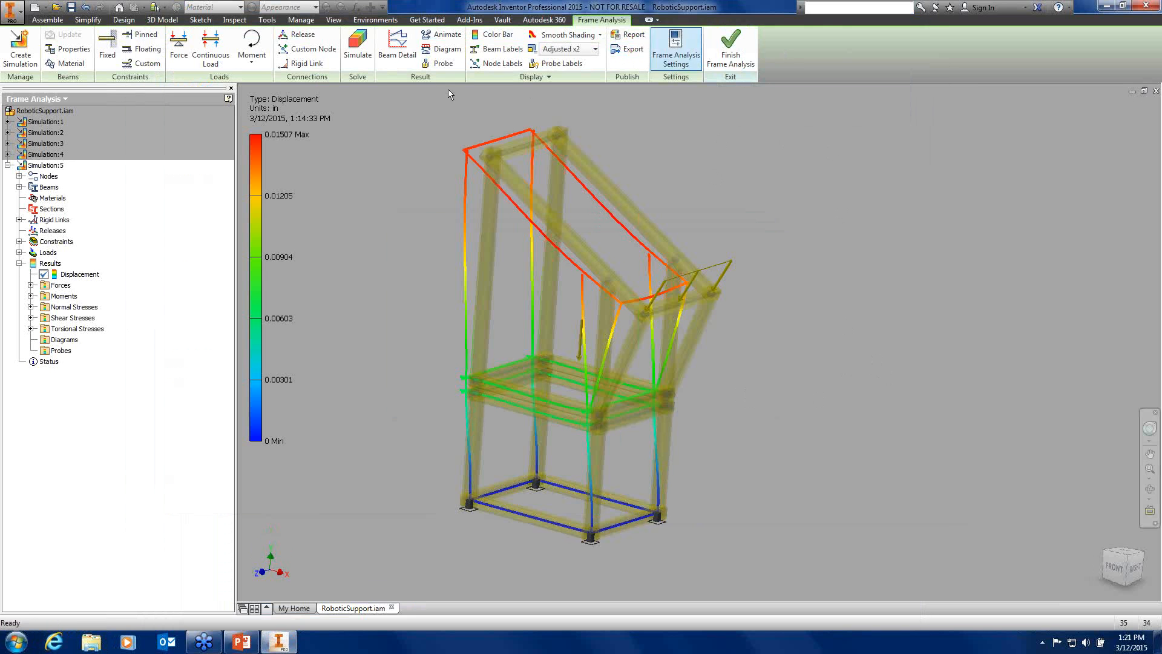
left_click(397, 55)
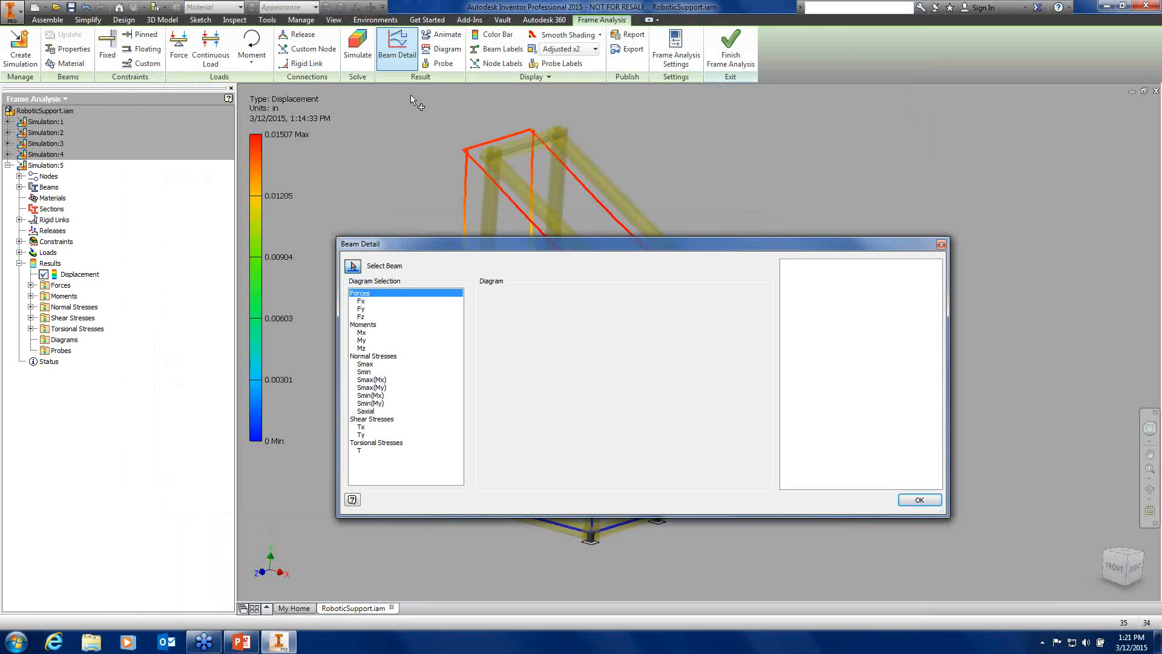
left_click(352, 266)
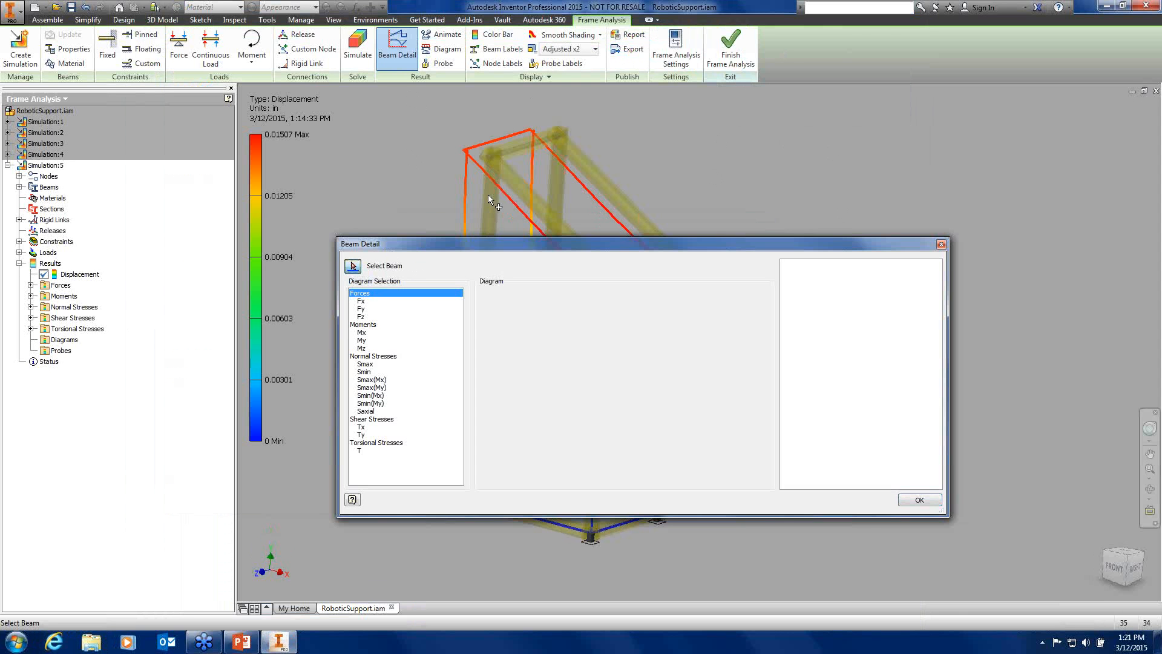
left_click(489, 195)
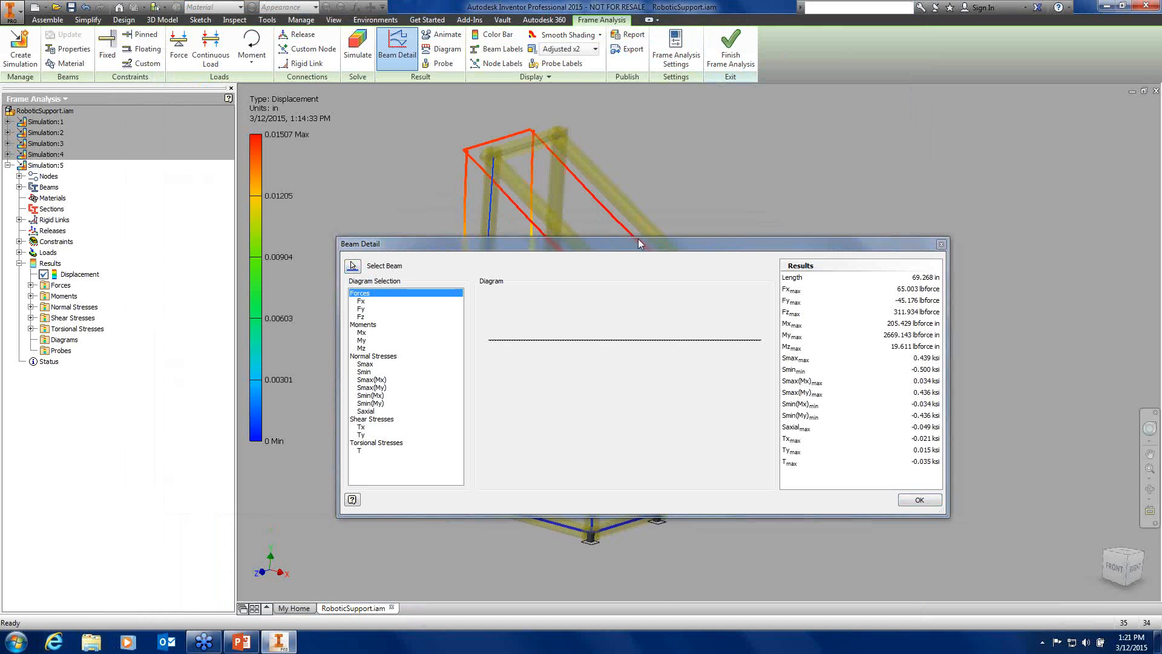
left_click_drag(692, 253, 717, 243)
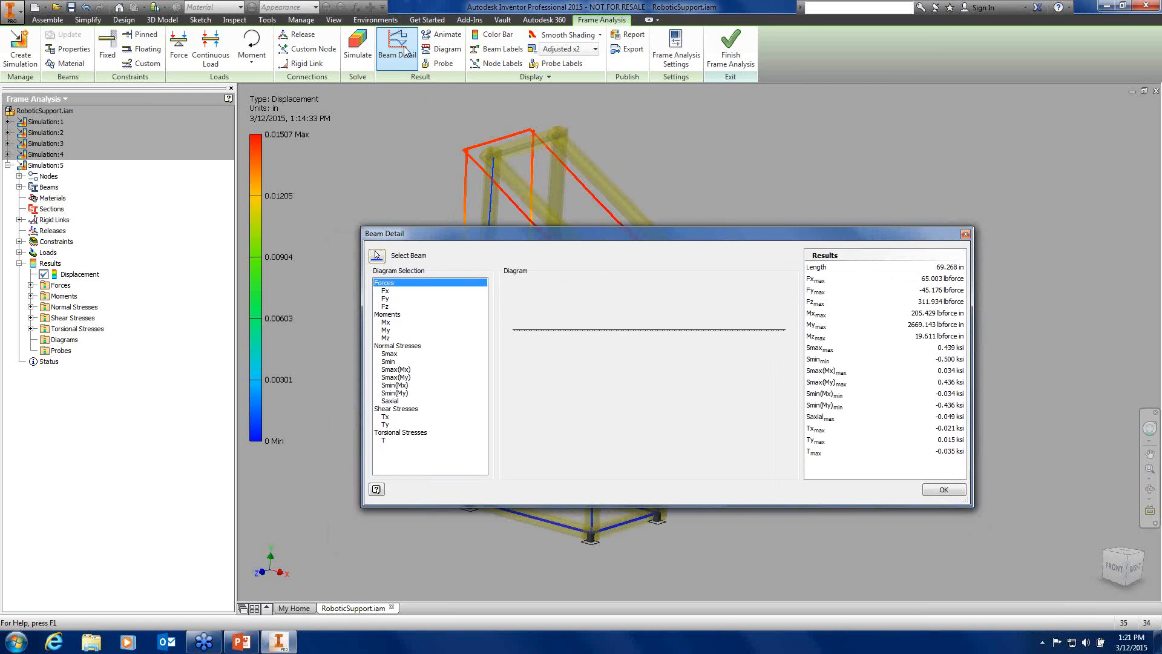
left_click(965, 234)
Open and close the Diagram options, then finish Frame Analysis
left_click(447, 51)
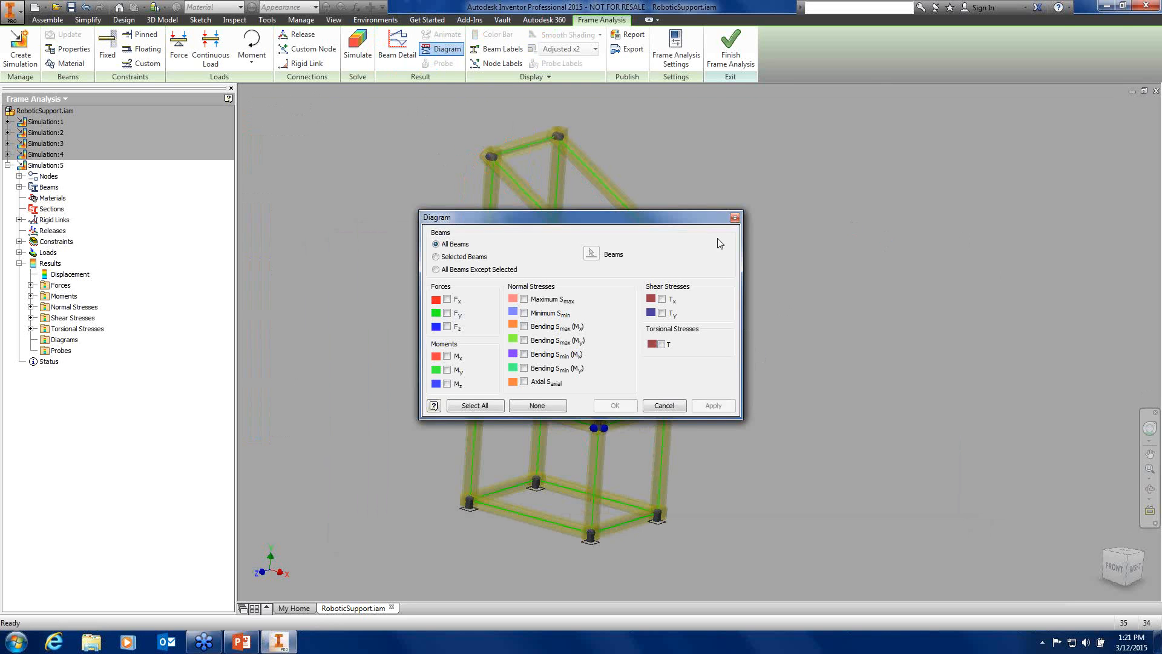
left_click(735, 217)
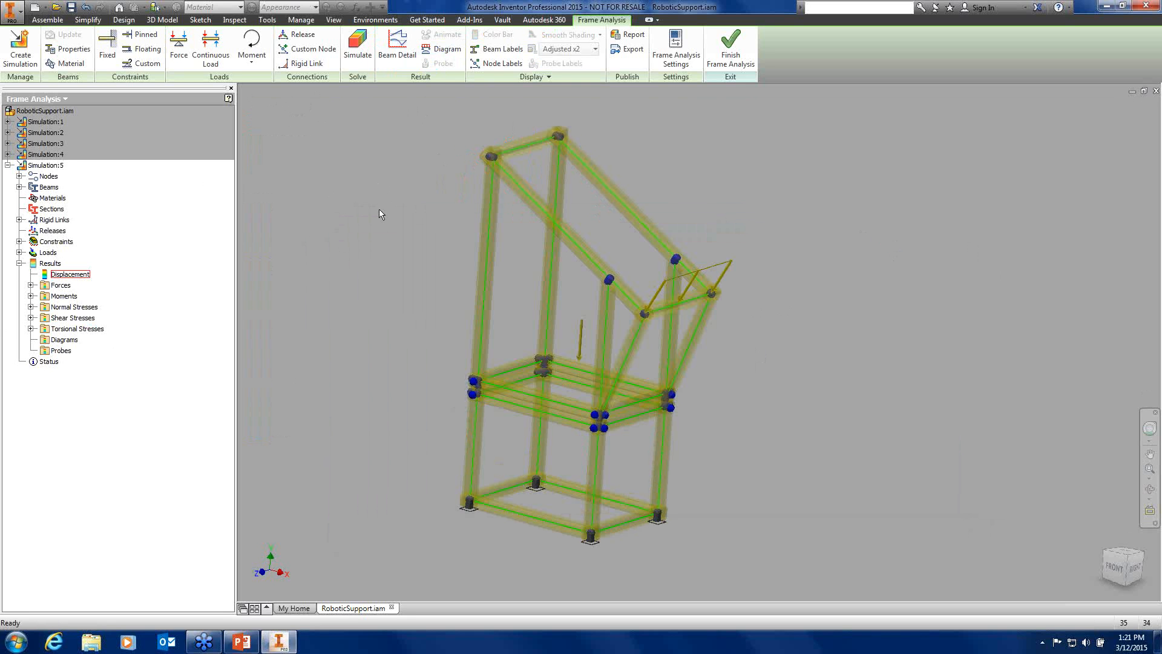
left_click(731, 52)
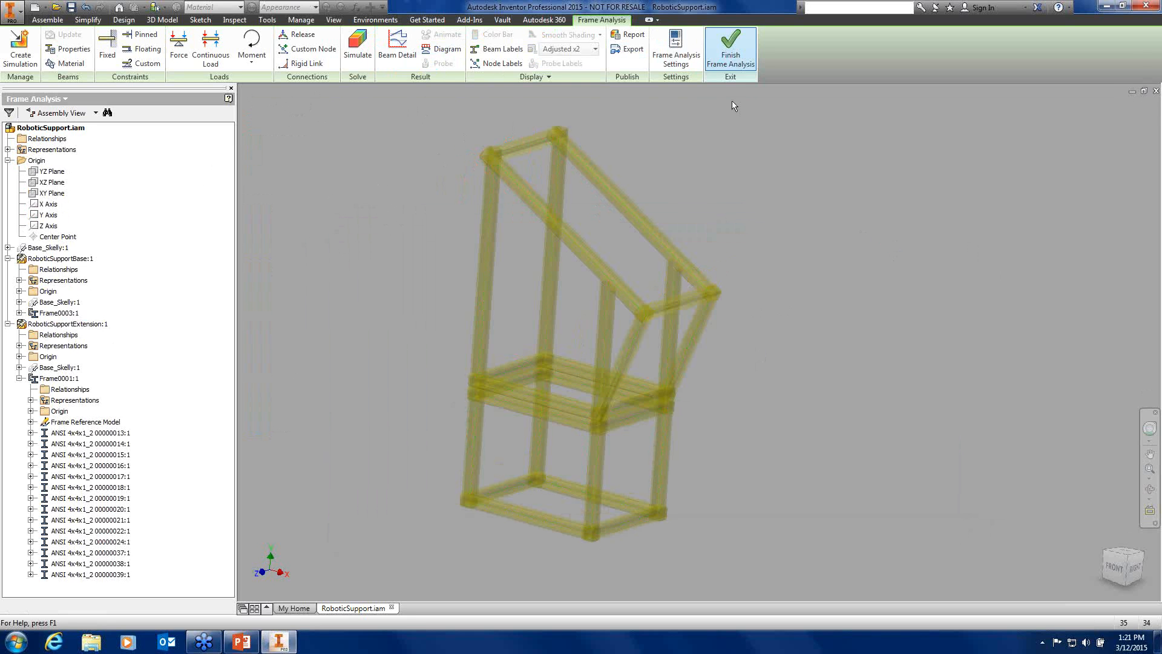
Close RoboticSupport without saving and open LiftBridgeSupport.iam, accepting the component update
left_click(1156, 92)
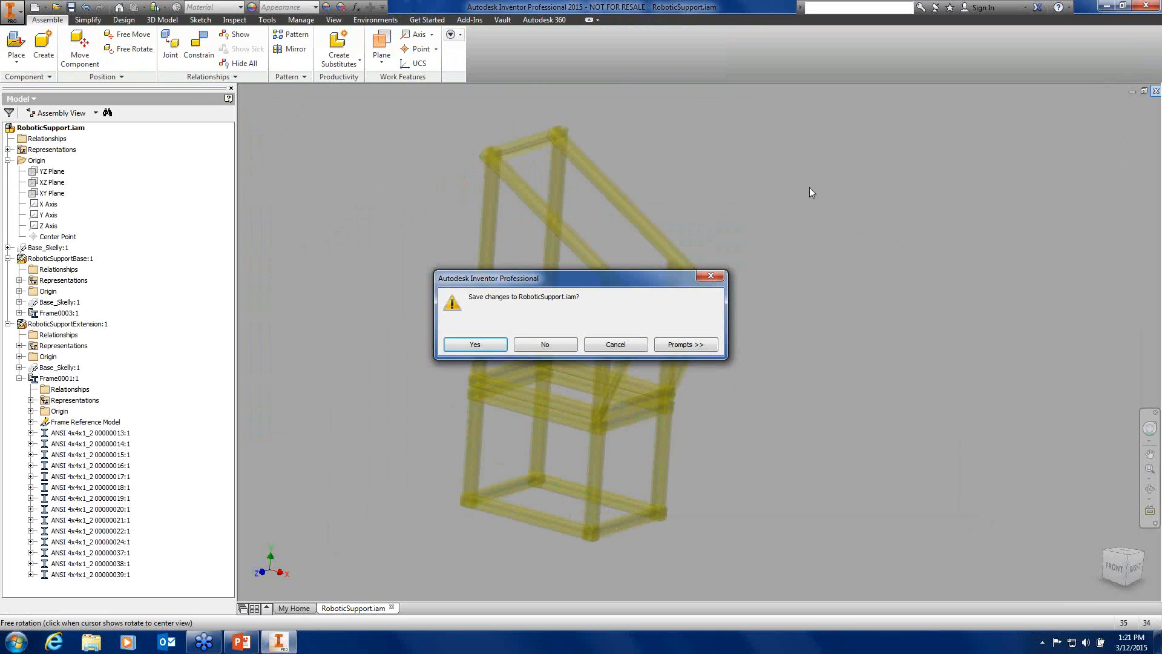
left_click(551, 344)
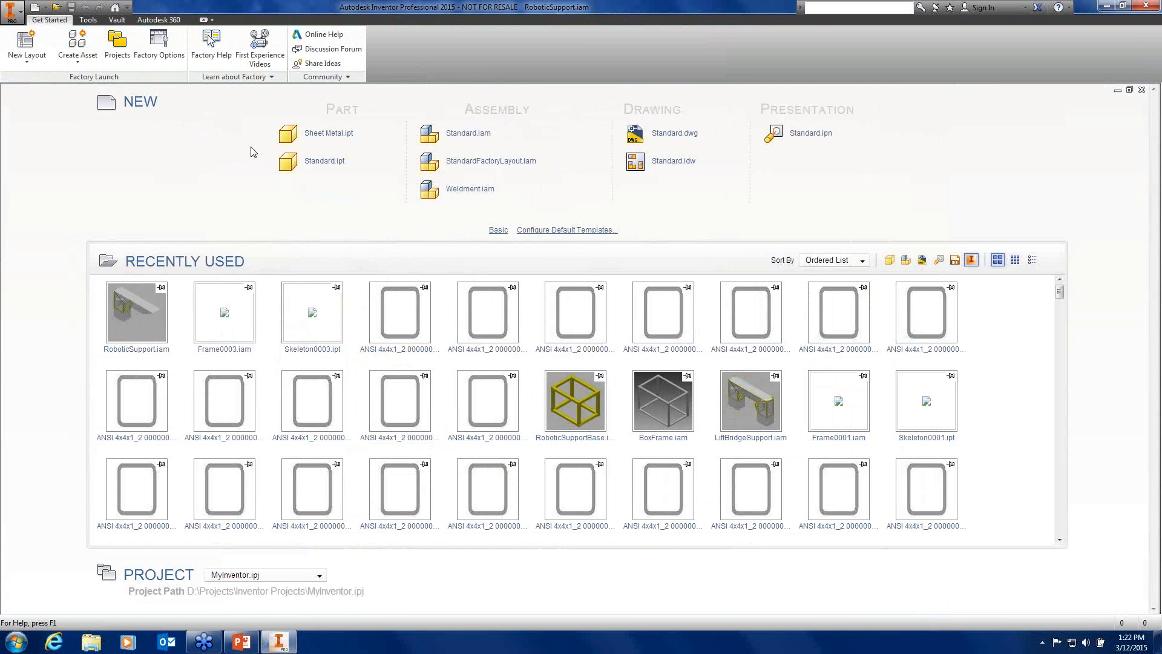
left_click(56, 7)
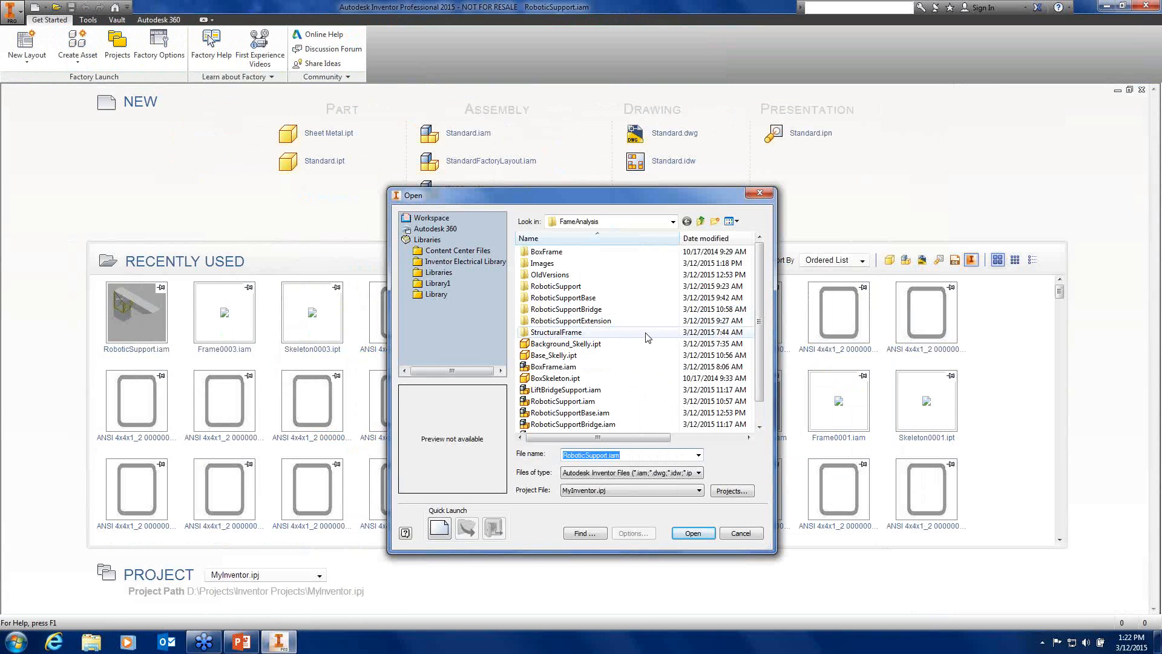
left_click(608, 390)
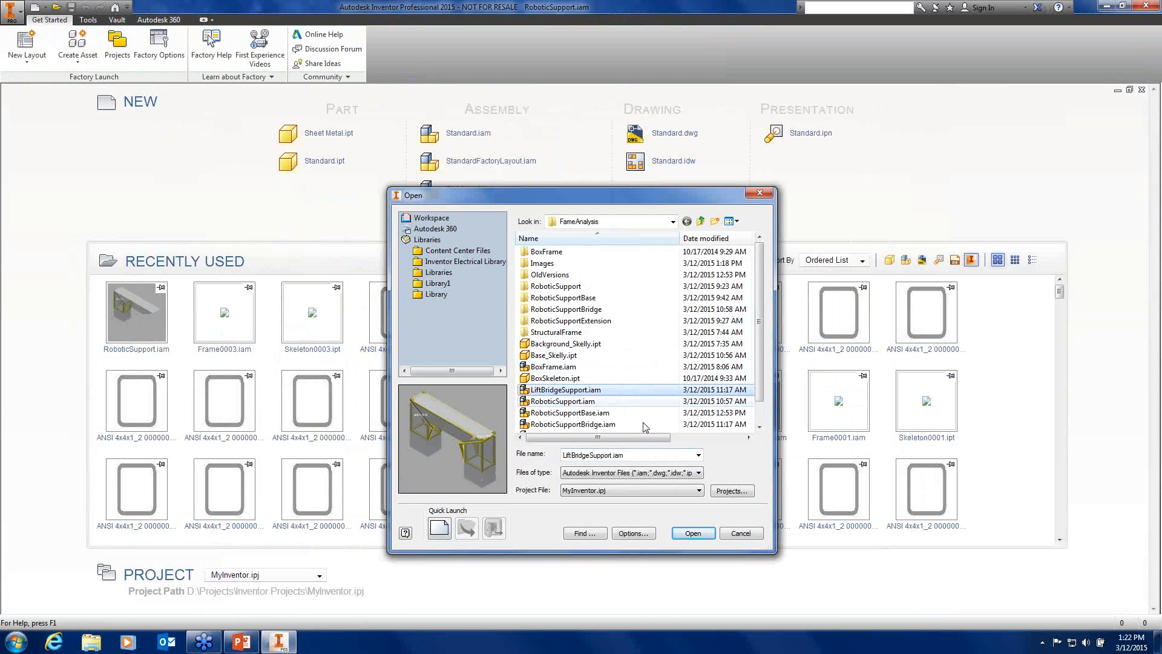
left_click(696, 534)
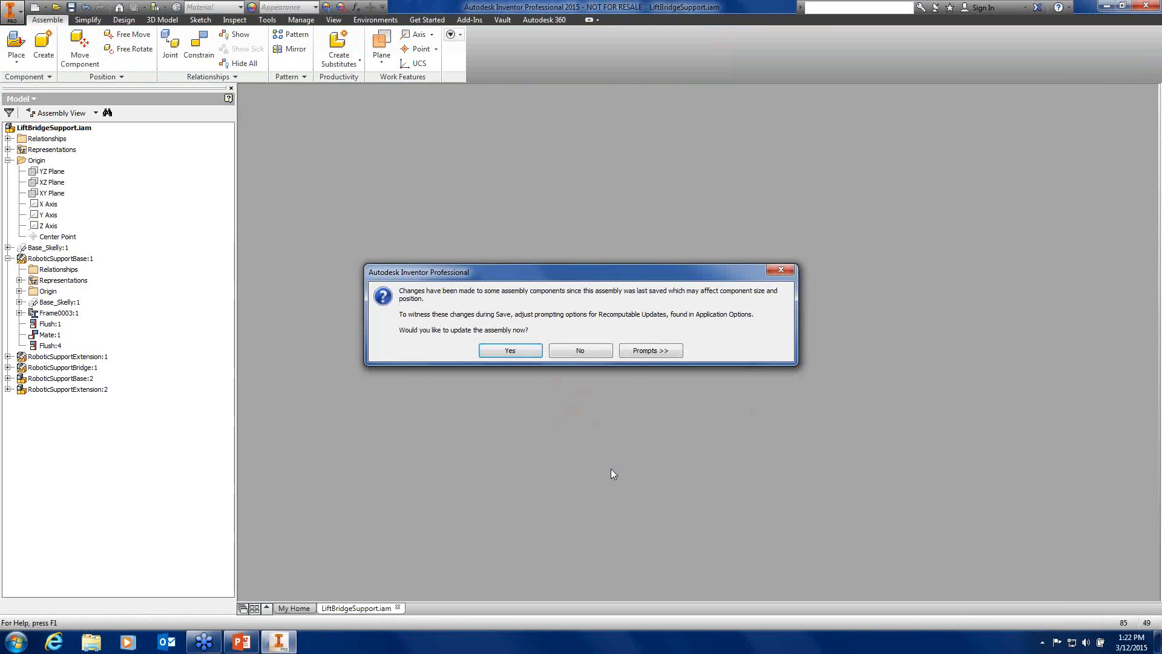
left_click(517, 352)
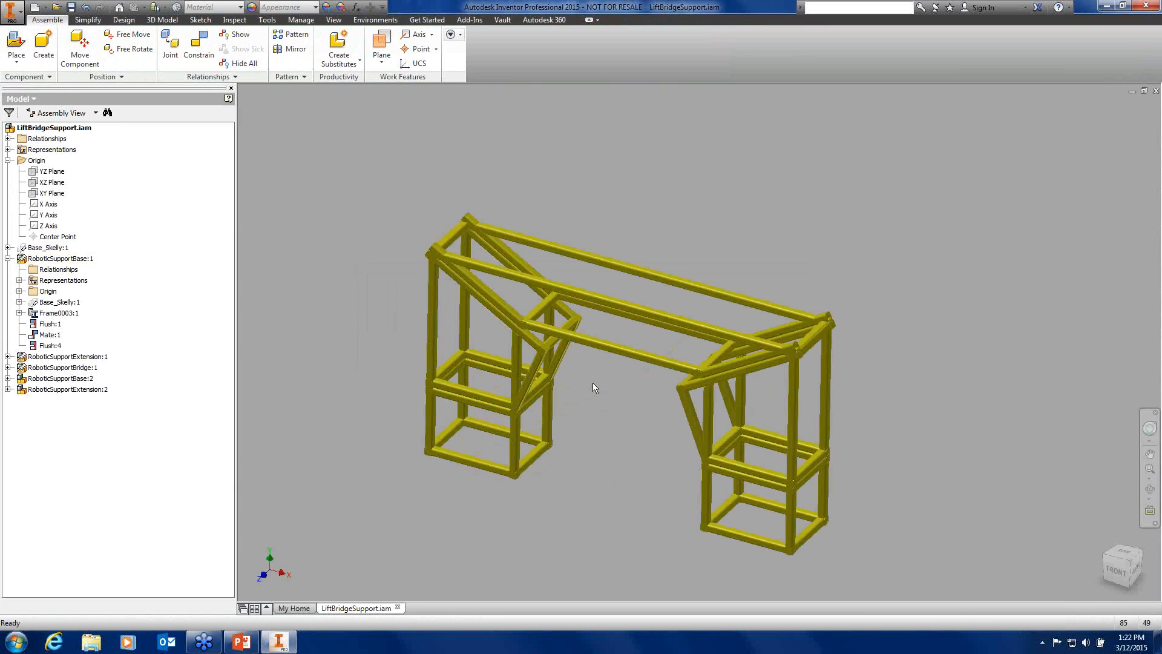
Orbit the bridge frame and enter the Frame Analysis environment
middle_click_drag(594, 384, 546, 365)
middle_click_drag(545, 365, 581, 430, "shift")
scroll(596, 388, "down", 3)
scroll(612, 408, "up", 2)
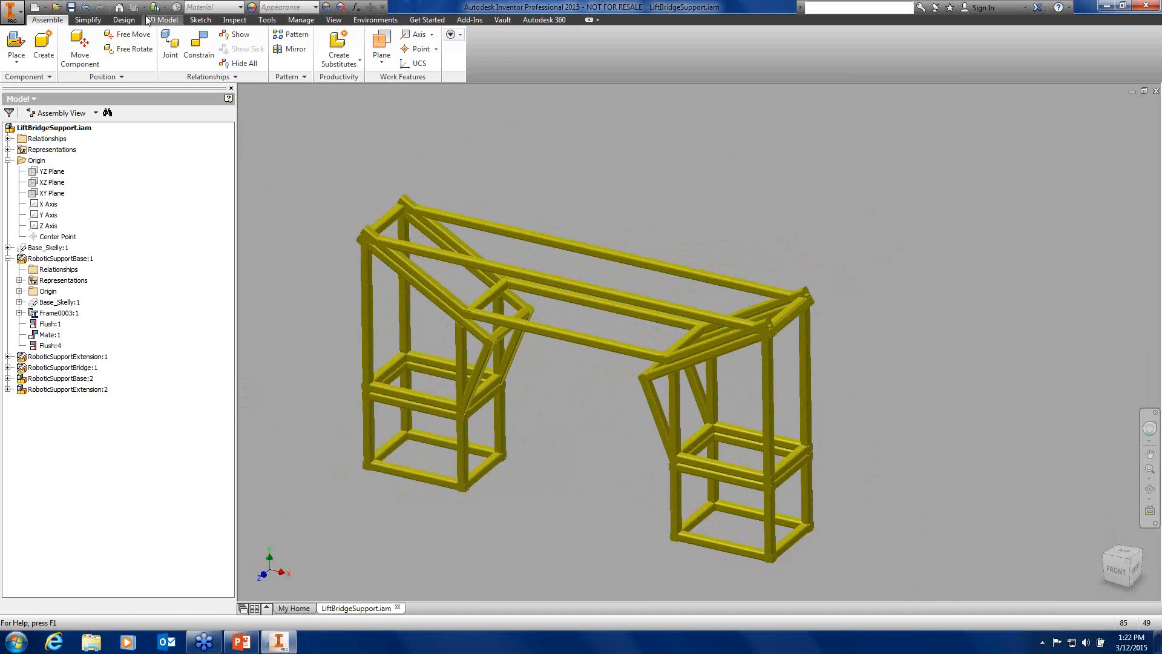
left_click(124, 19)
left_click(308, 66)
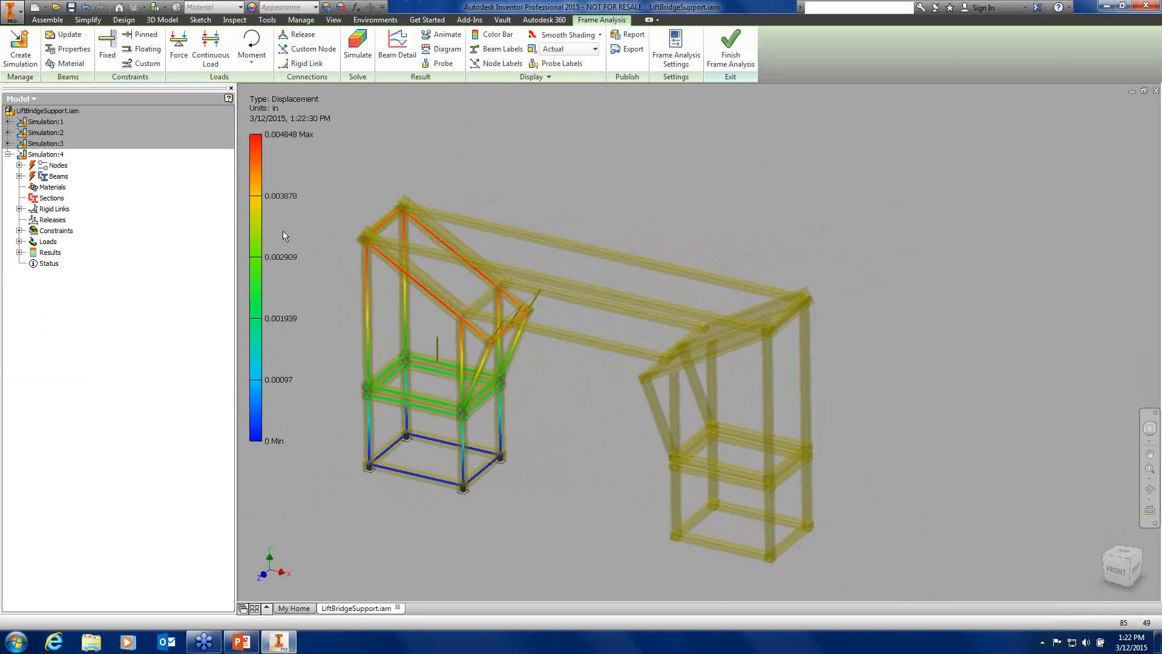
Exit and re-enter Frame Analysis, then start Create Simulation
left_click(211, 44)
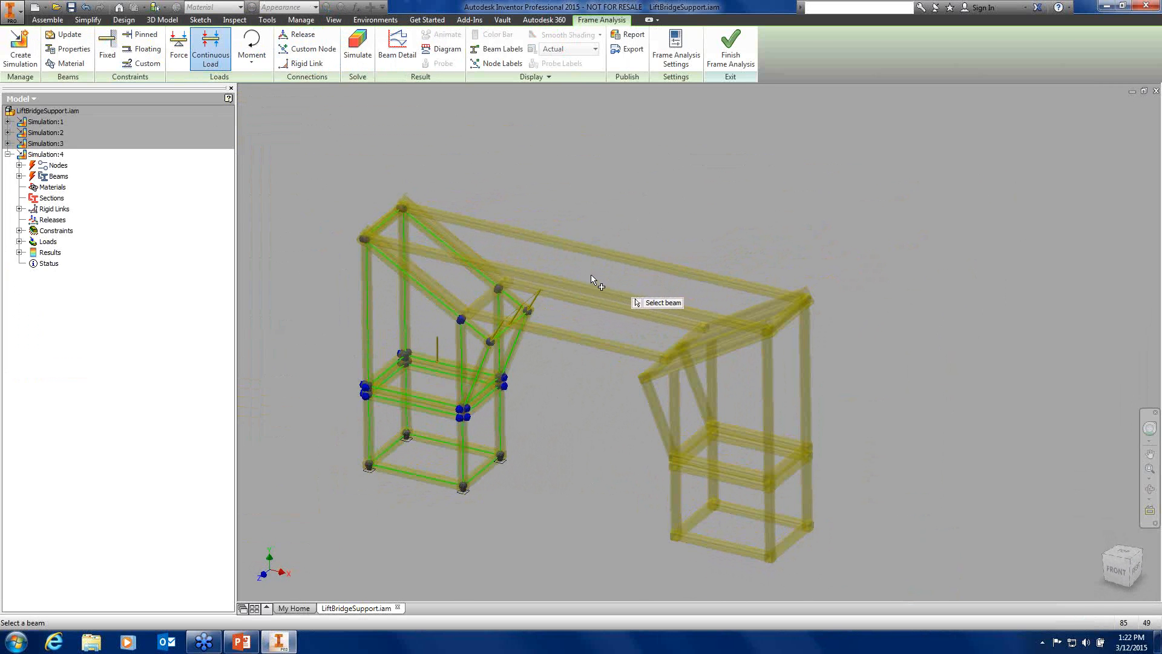
left_click(730, 48)
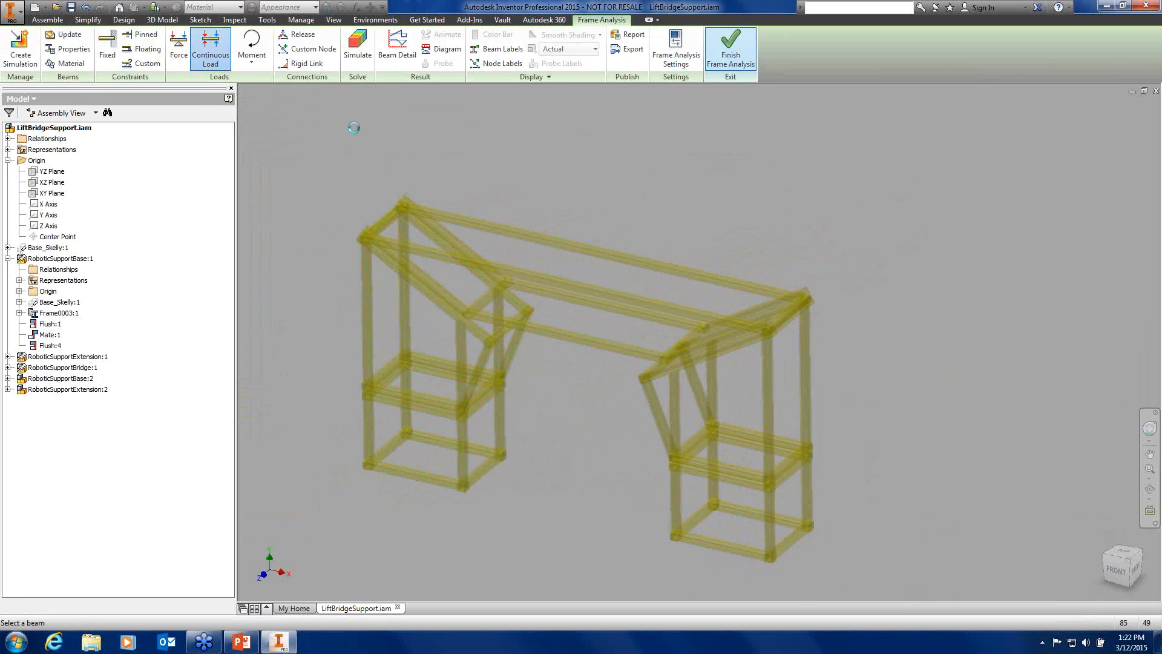
left_click(164, 22)
left_click(124, 20)
left_click(307, 48)
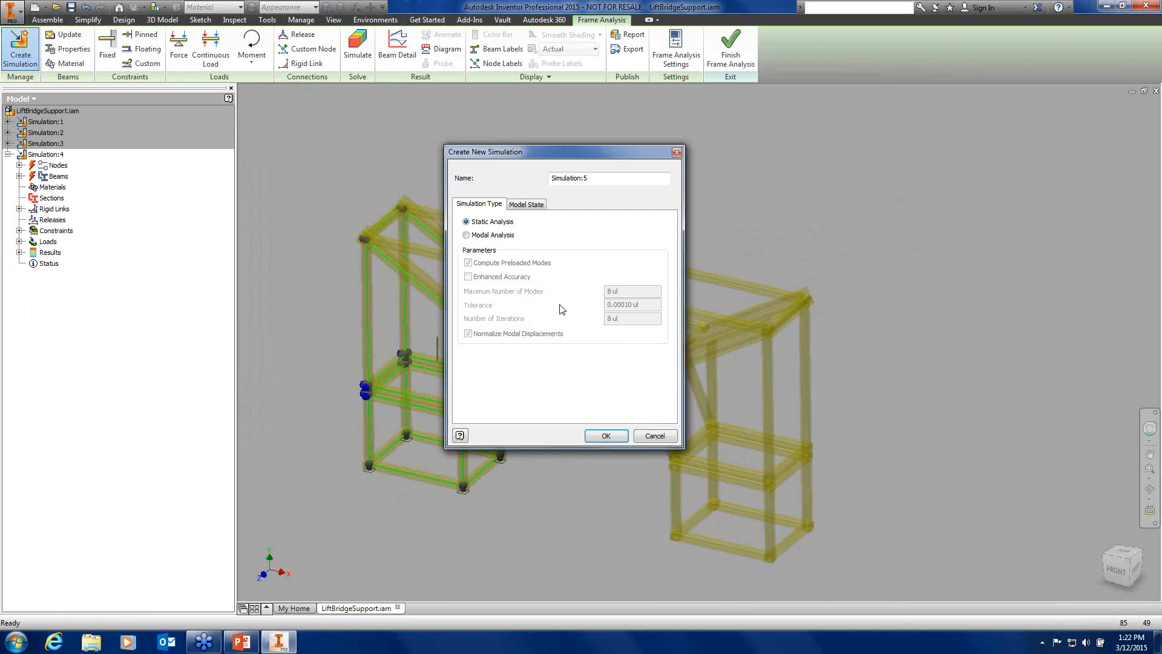
Create Simulation:5 as a static analysis and center the view on the frame
left_click(608, 436)
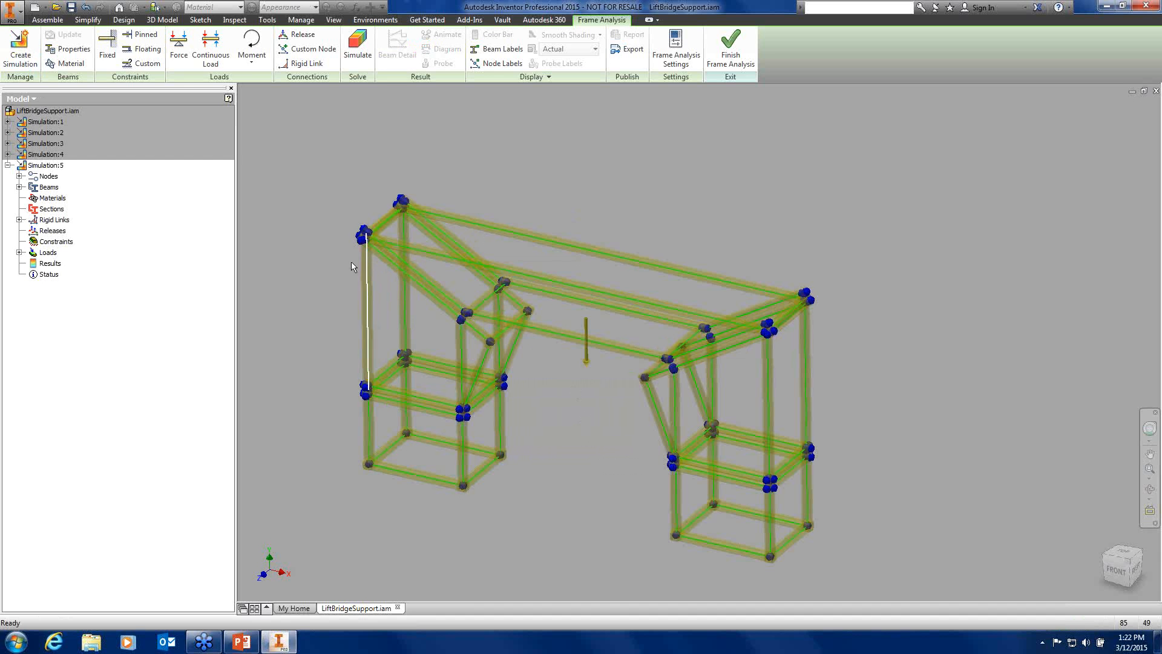
scroll(364, 241, "up", 10)
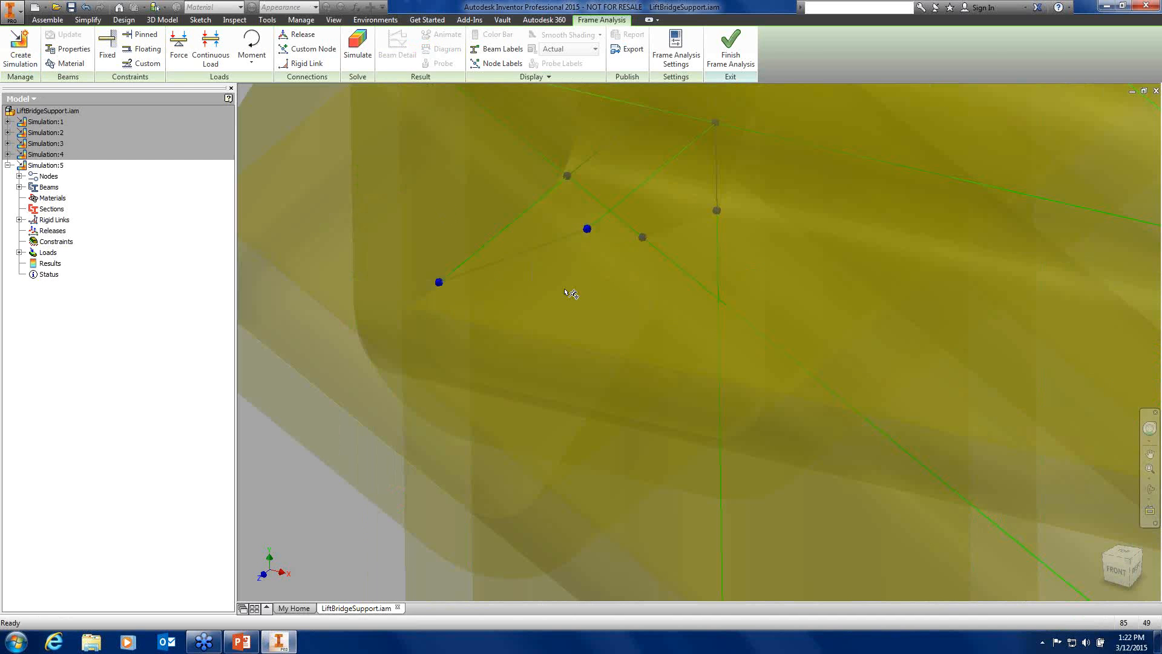
scroll(601, 297, "down", 6)
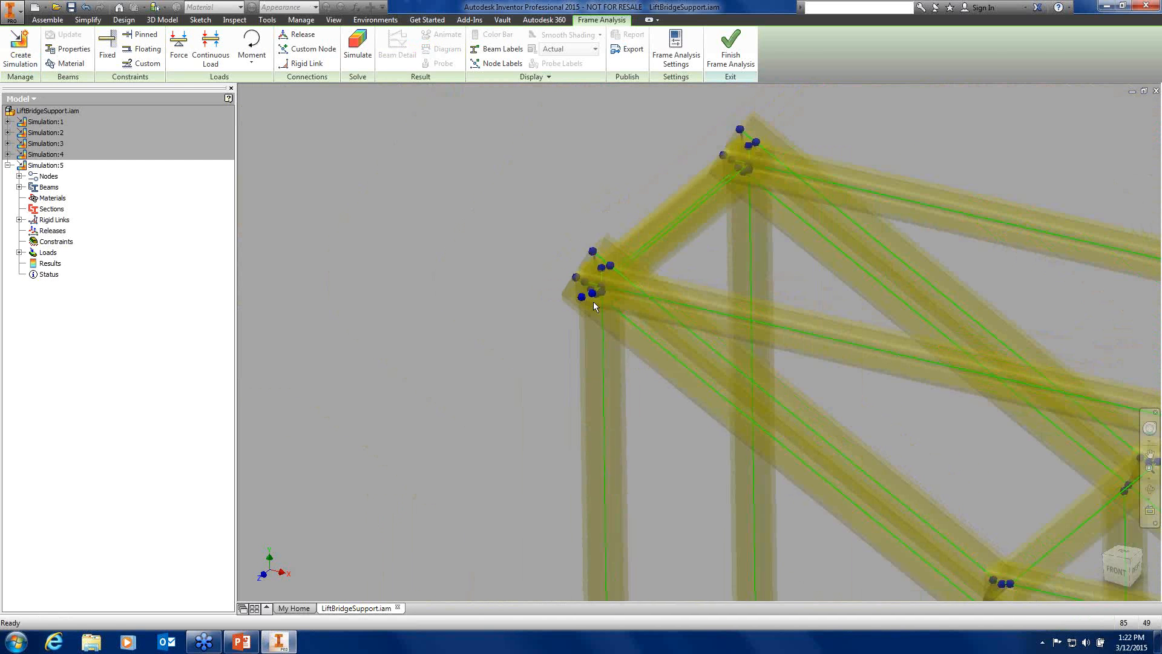
middle_click_drag(528, 297, 486, 326)
scroll(556, 352, "down", 3)
scroll(624, 348, "up", 3)
scroll(624, 348, "down", 3)
middle_click_drag(624, 347, 674, 346)
Apply 50 lbforce/in continuous loads to the front and rear top beams
left_click(214, 56)
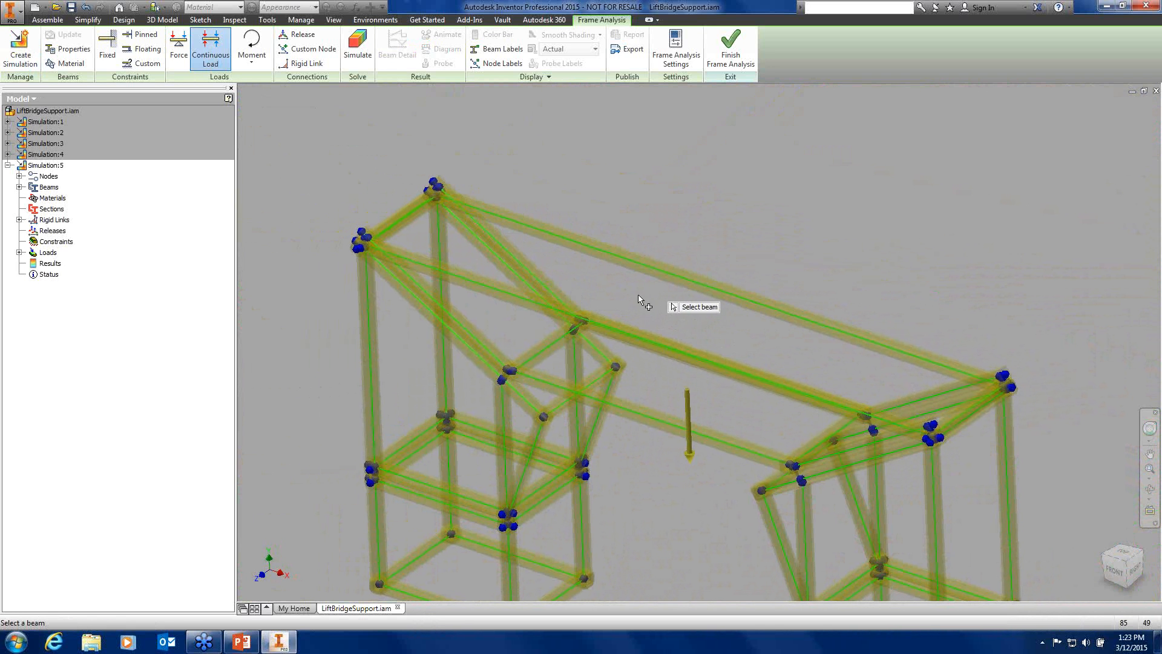
middle_click_drag(651, 290, 659, 308, "shift")
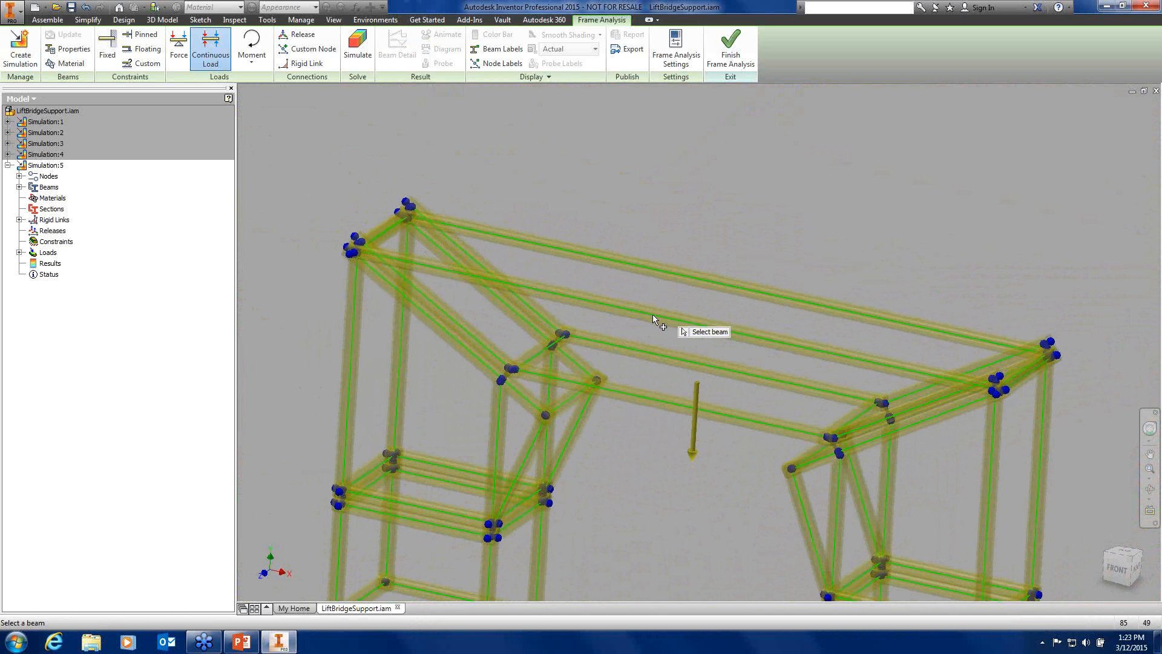
left_click(657, 315)
key("Tab")
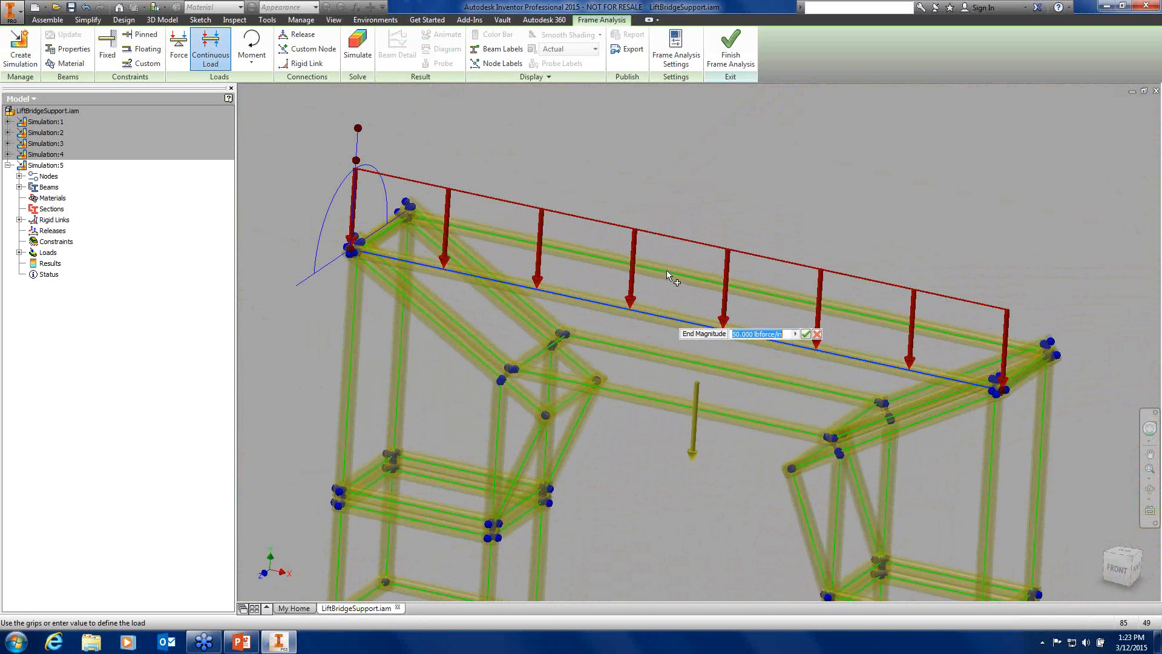
left_click(807, 334)
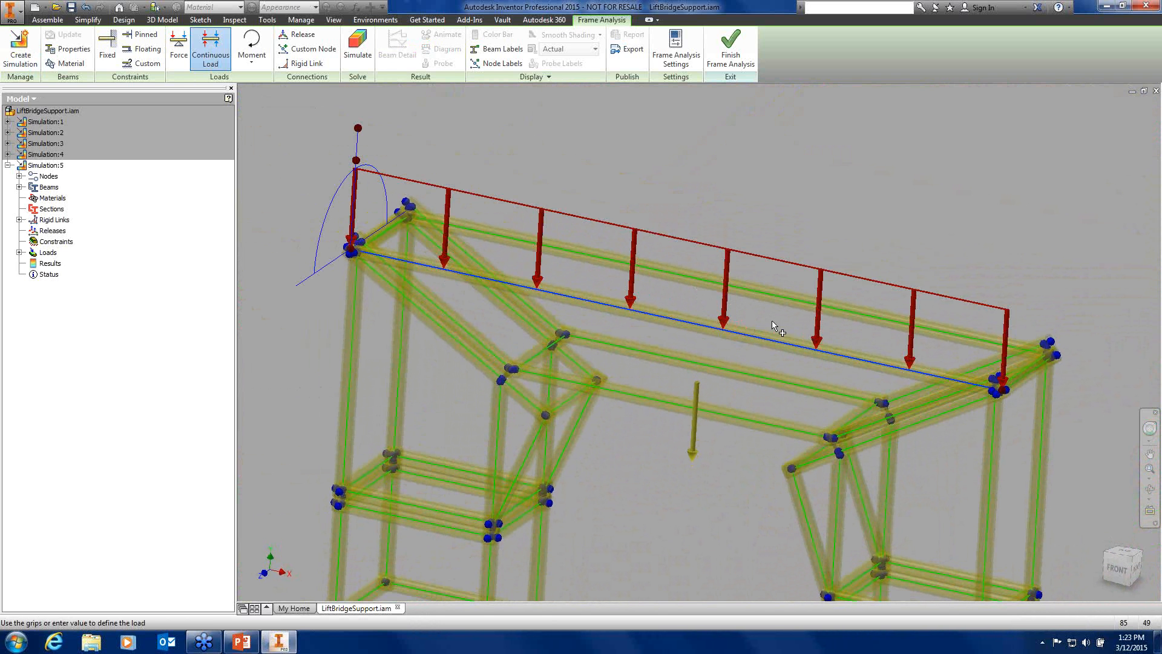
left_click(770, 298)
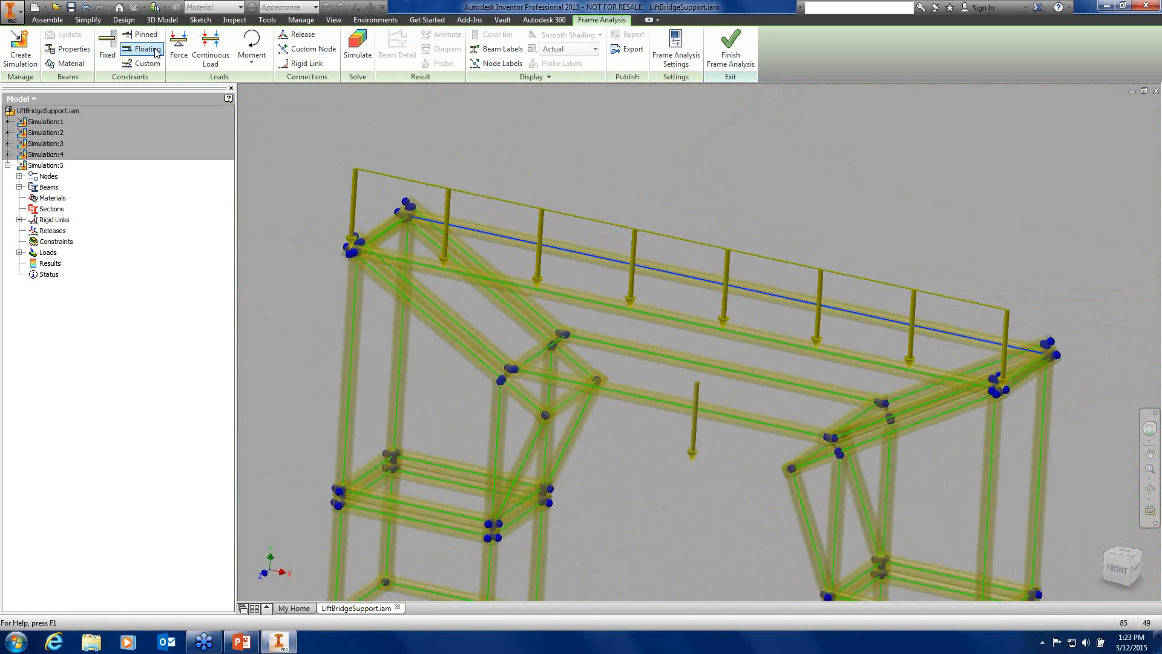
left_click(211, 49)
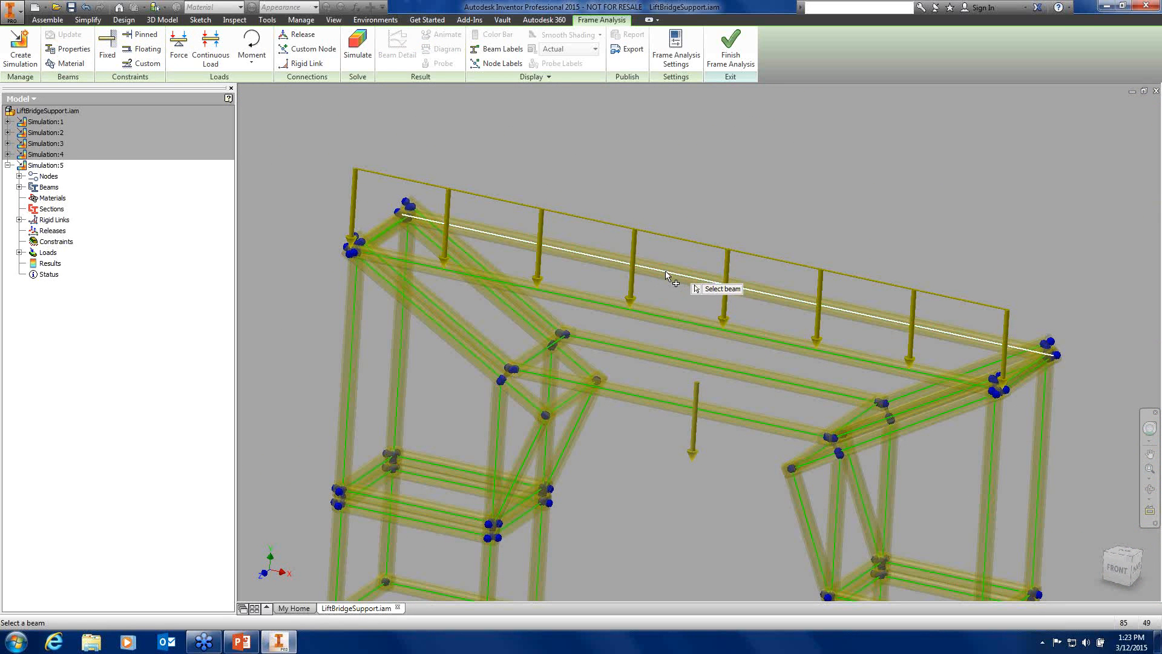
left_click(663, 272)
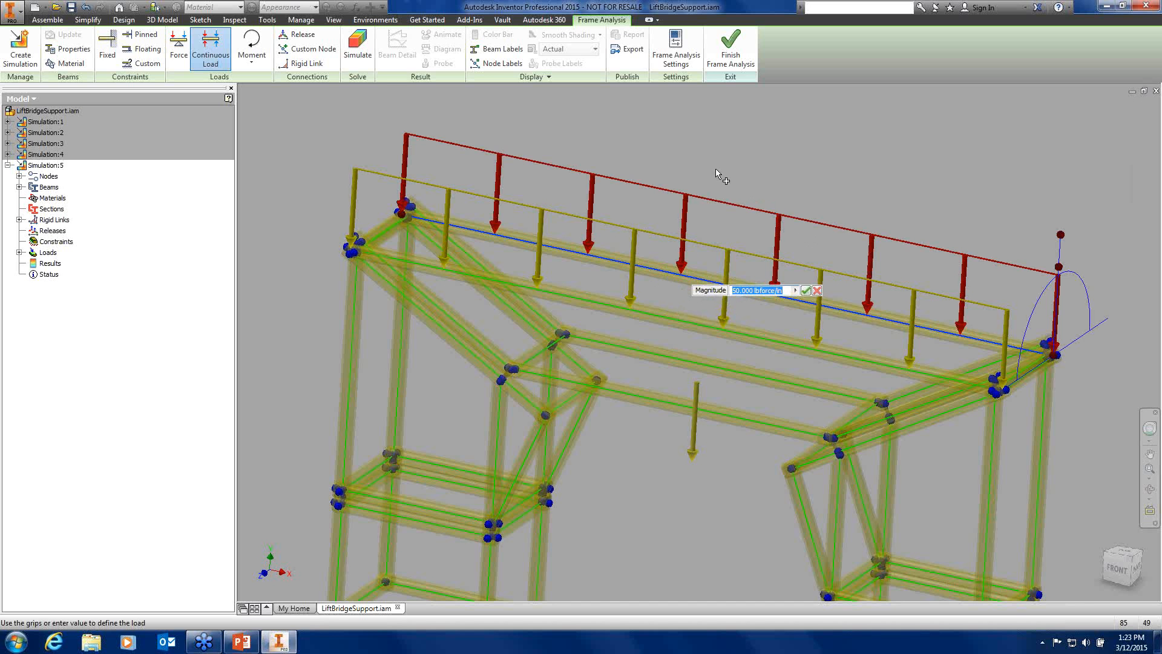
left_click(806, 291)
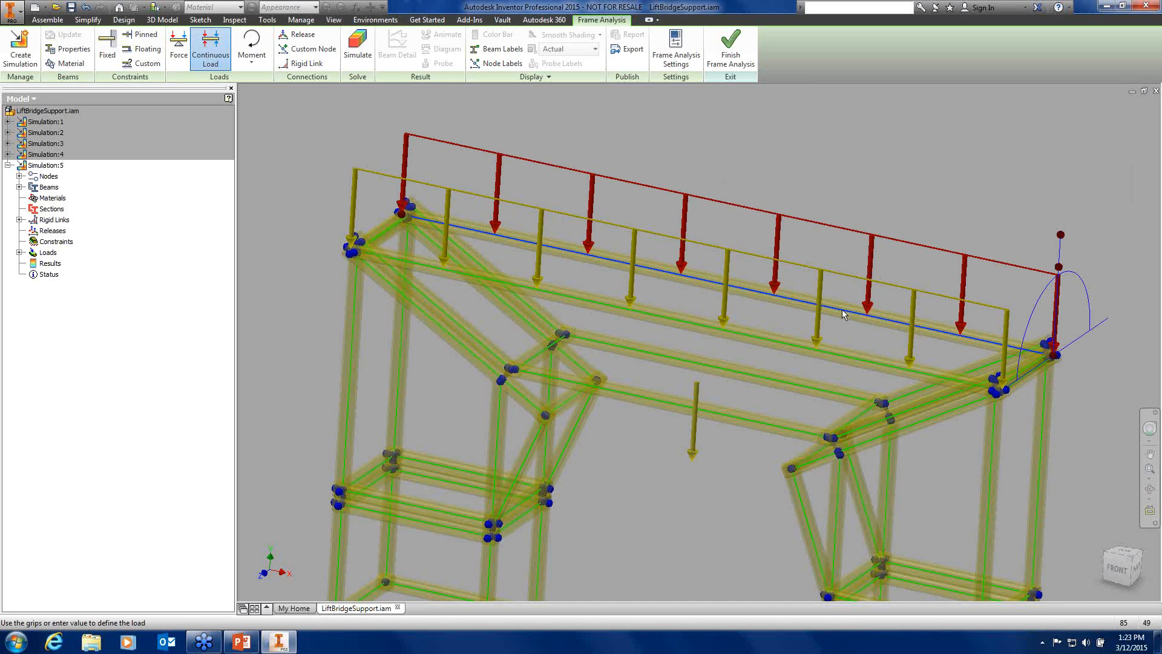
Turn to the frame's right side and start a continuous load on the short cross beam
middle_click_drag(792, 293, 727, 350, "shift")
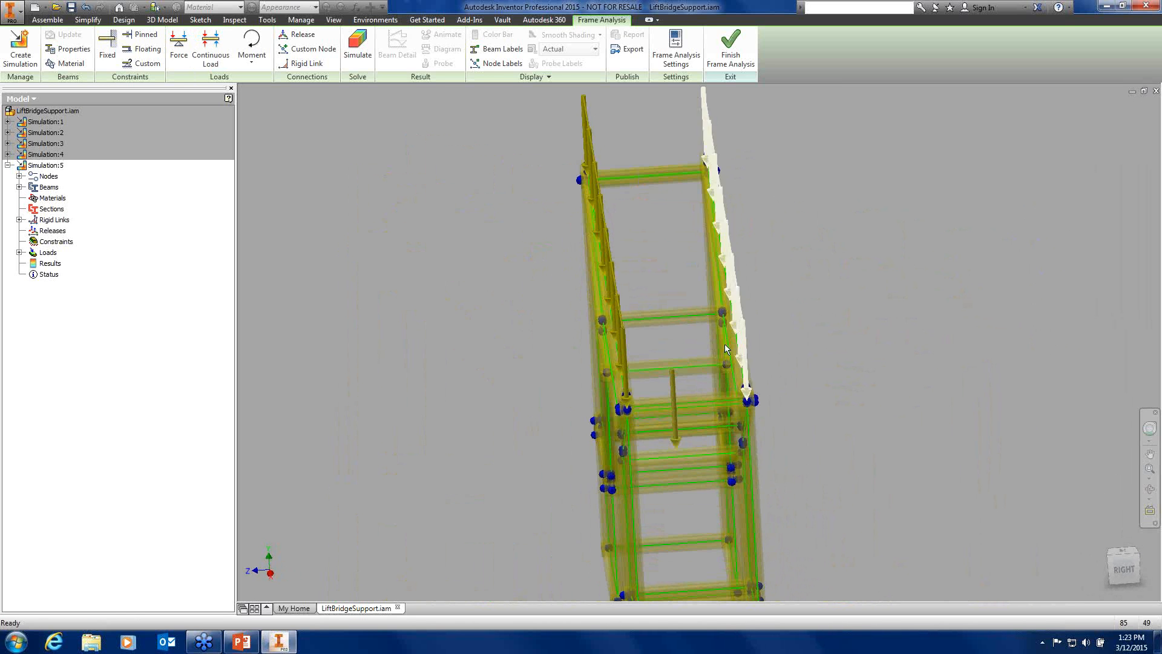
scroll(687, 388, "down", 4)
middle_click_drag(688, 387, 1001, 321)
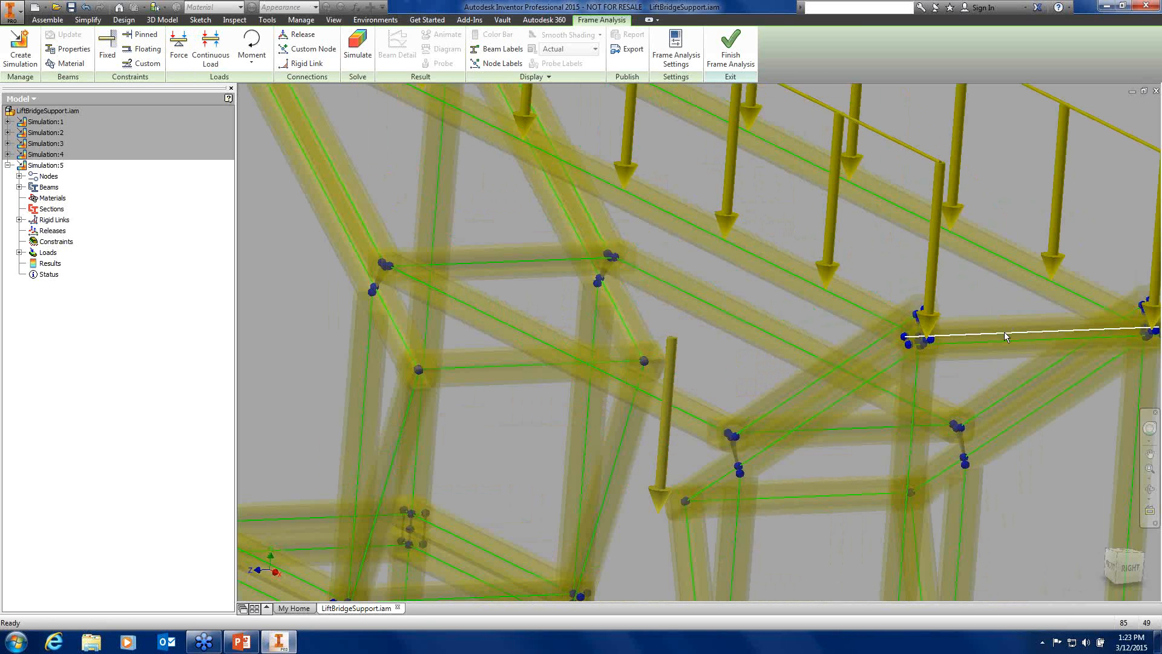
left_click(1004, 332)
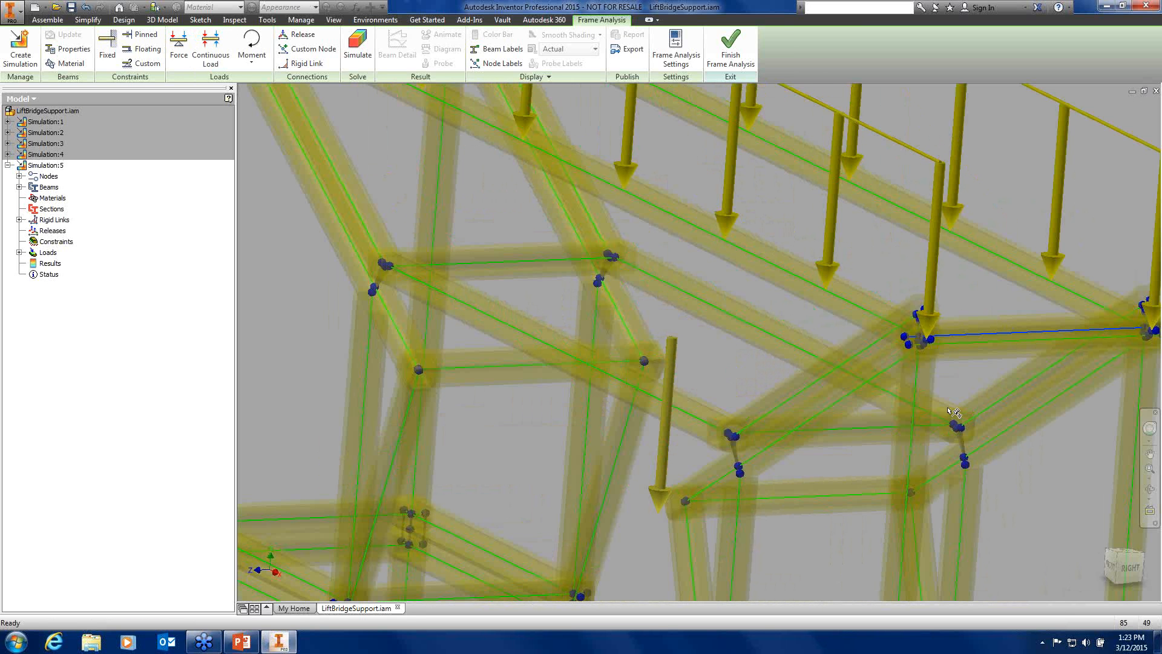
left_click(218, 56)
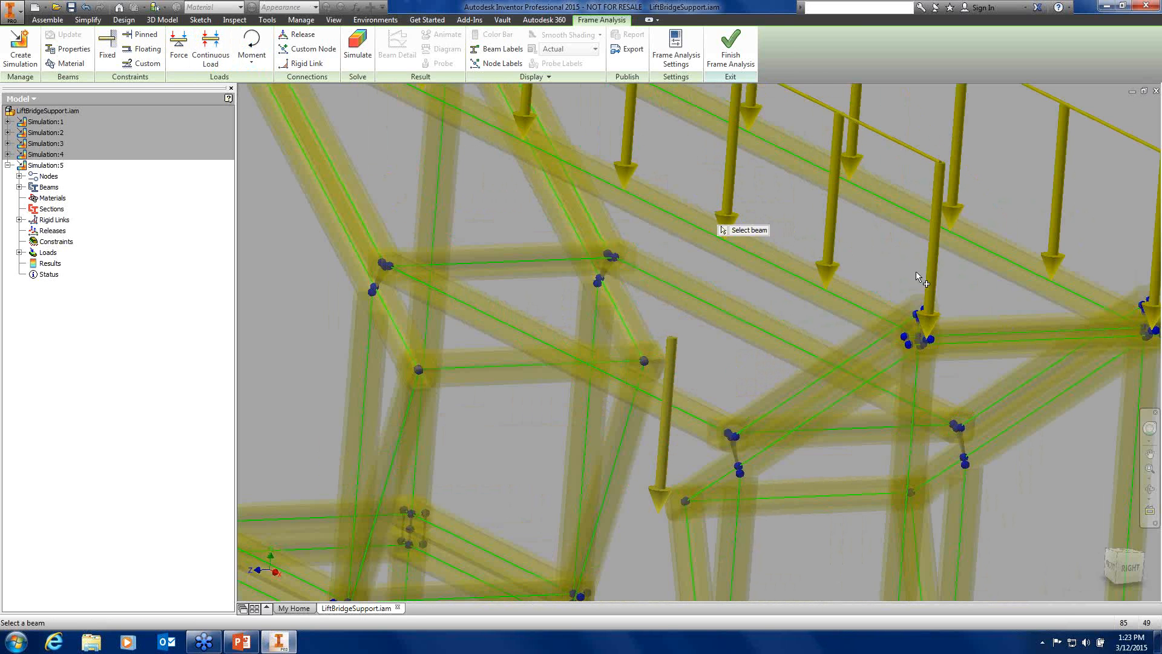
left_click(1012, 331)
Check and cancel the full Continuous Load settings, then load the short cross beam
scroll(812, 236, "down", 3)
middle_click_drag(716, 298, 709, 493)
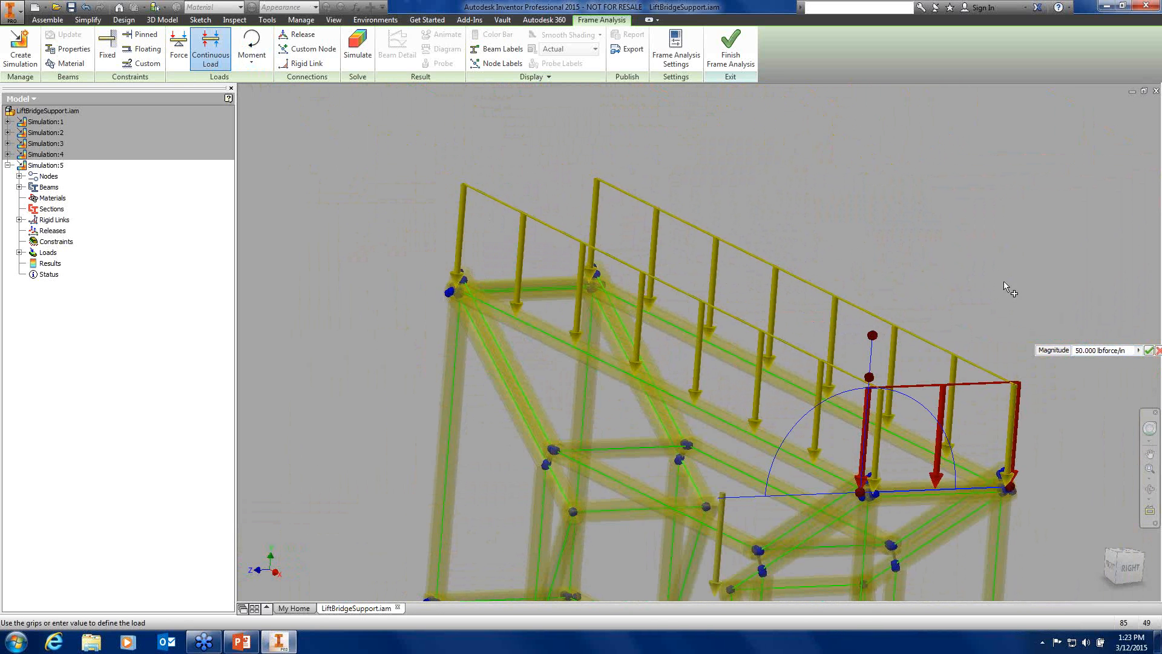
right_click(780, 168)
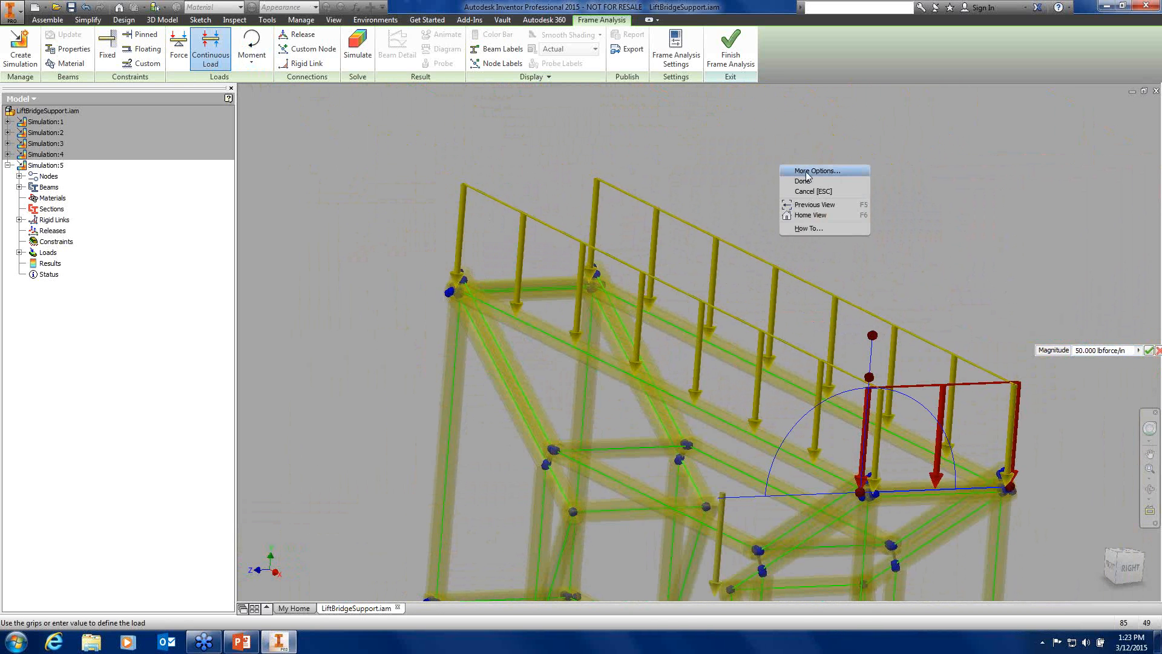
left_click(805, 172)
left_click(1080, 116)
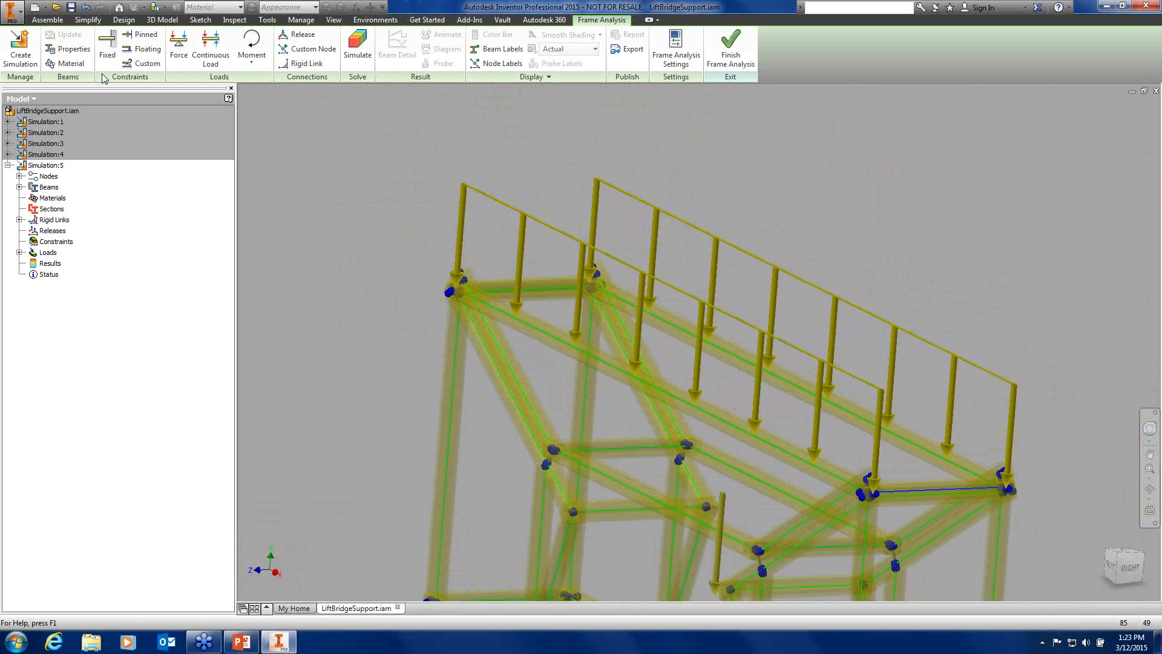
left_click(210, 48)
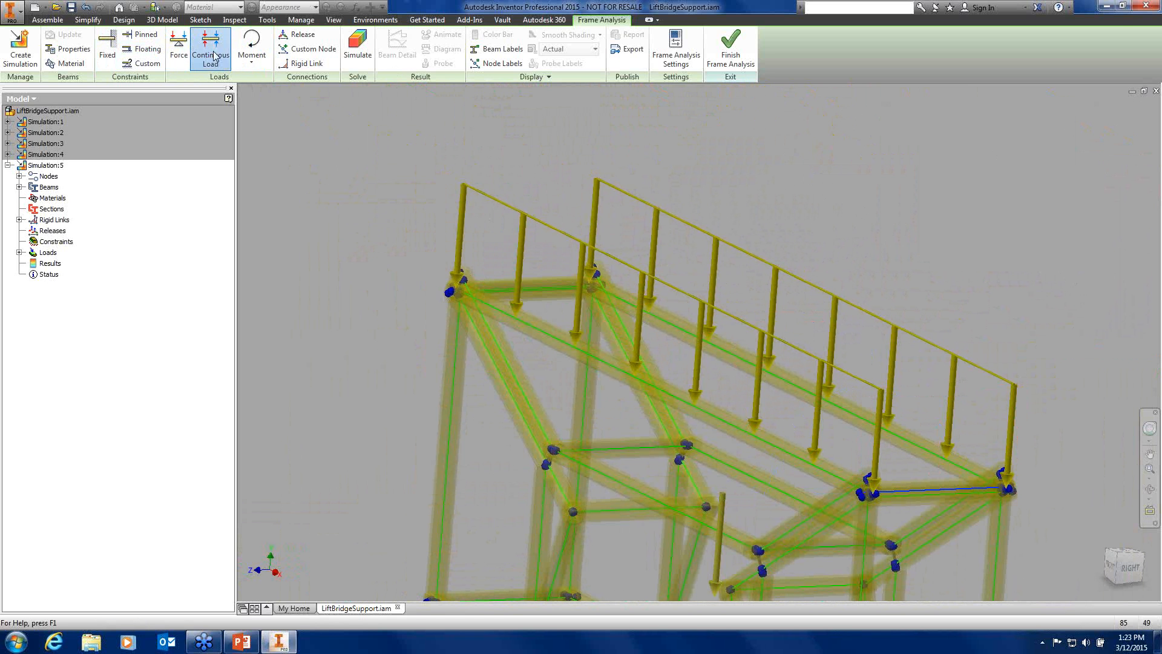
left_click(916, 488)
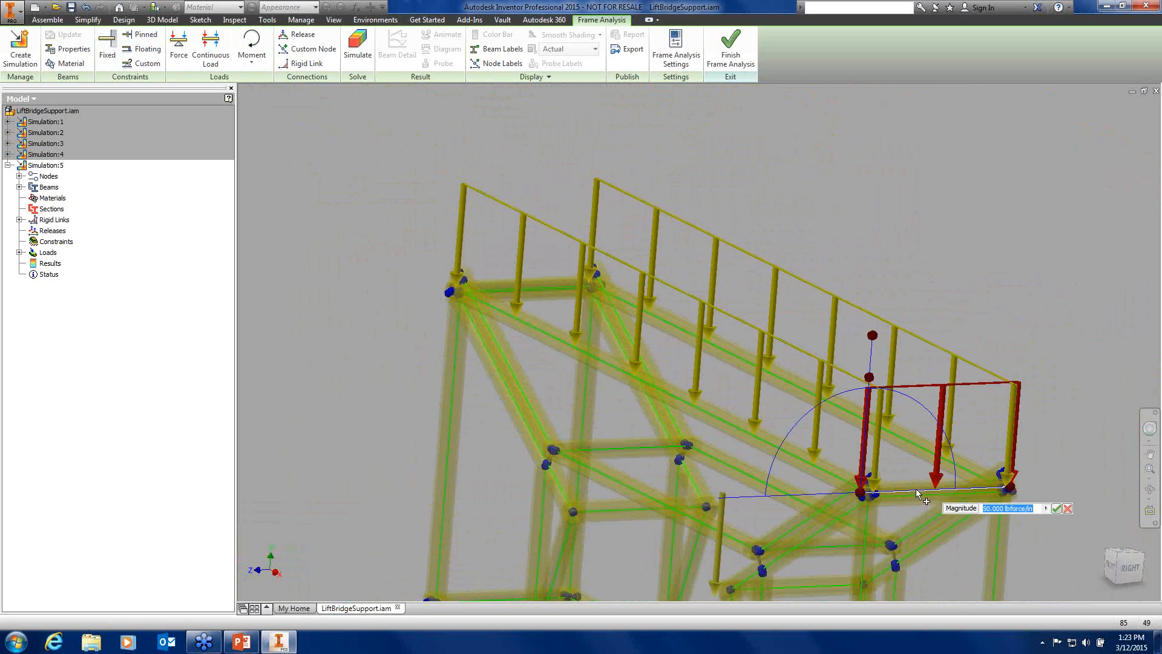
left_click(1058, 510)
Apply a continuous load to the left rail beam and finish with Done
middle_click_drag(571, 341, 686, 391, "shift")
middle_click_drag(686, 392, 638, 265)
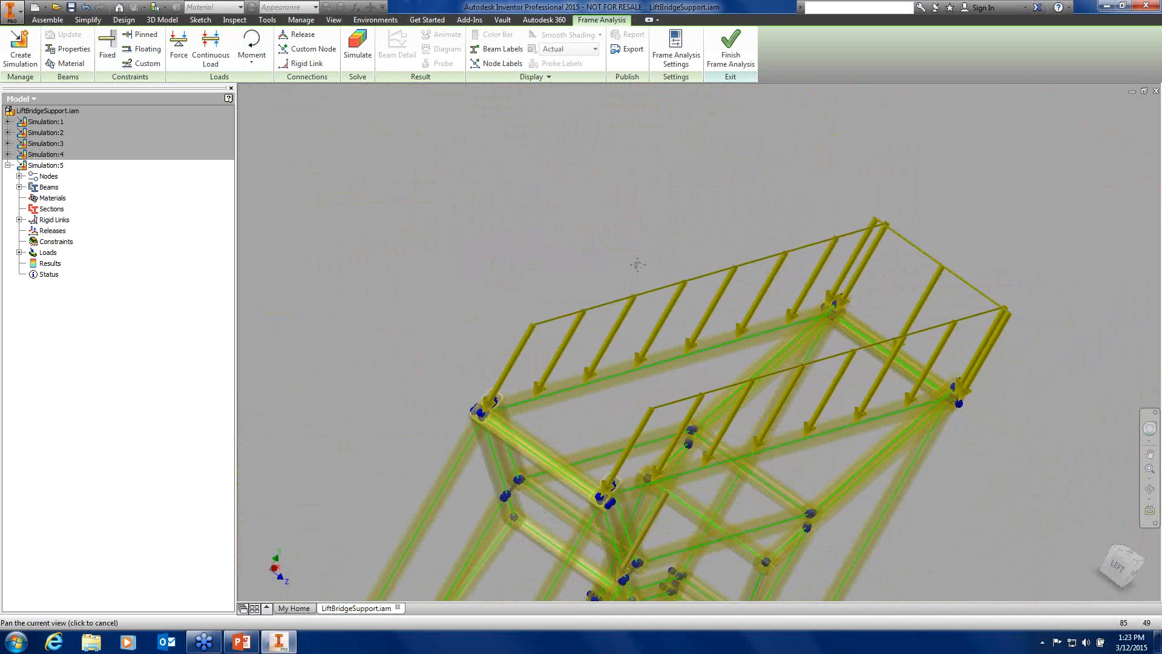
left_click(211, 49)
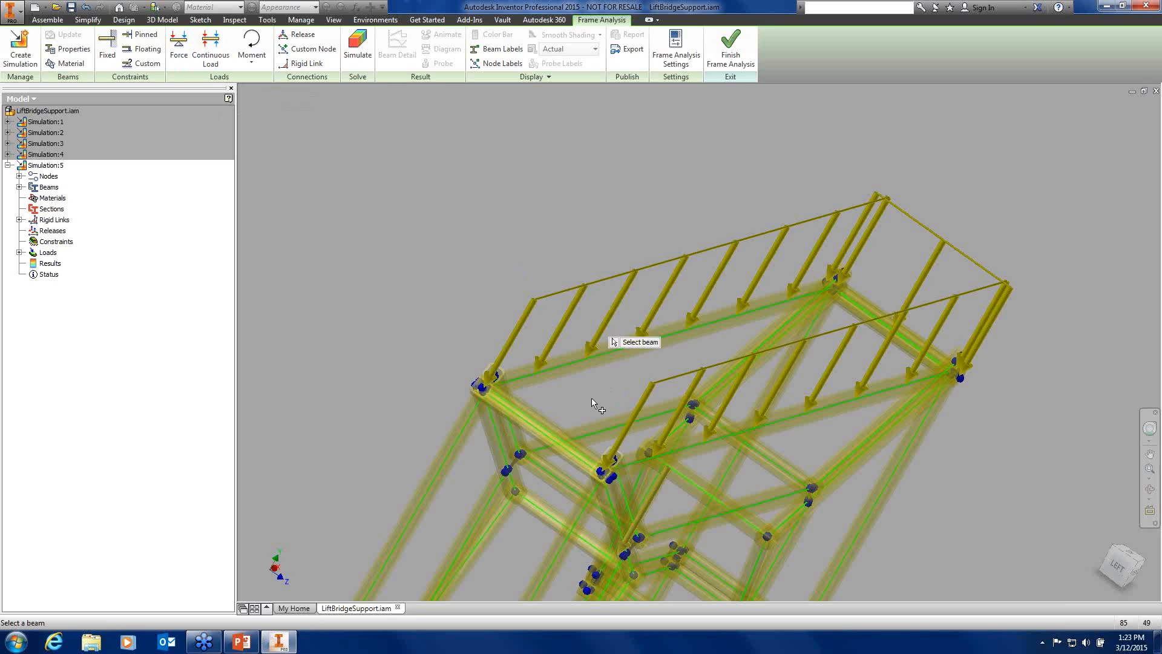
left_click(547, 431)
middle_click_drag(641, 335, 563, 329, "shift")
scroll(563, 329, "up", 3)
middle_click_drag(561, 330, 744, 377)
right_click(643, 151)
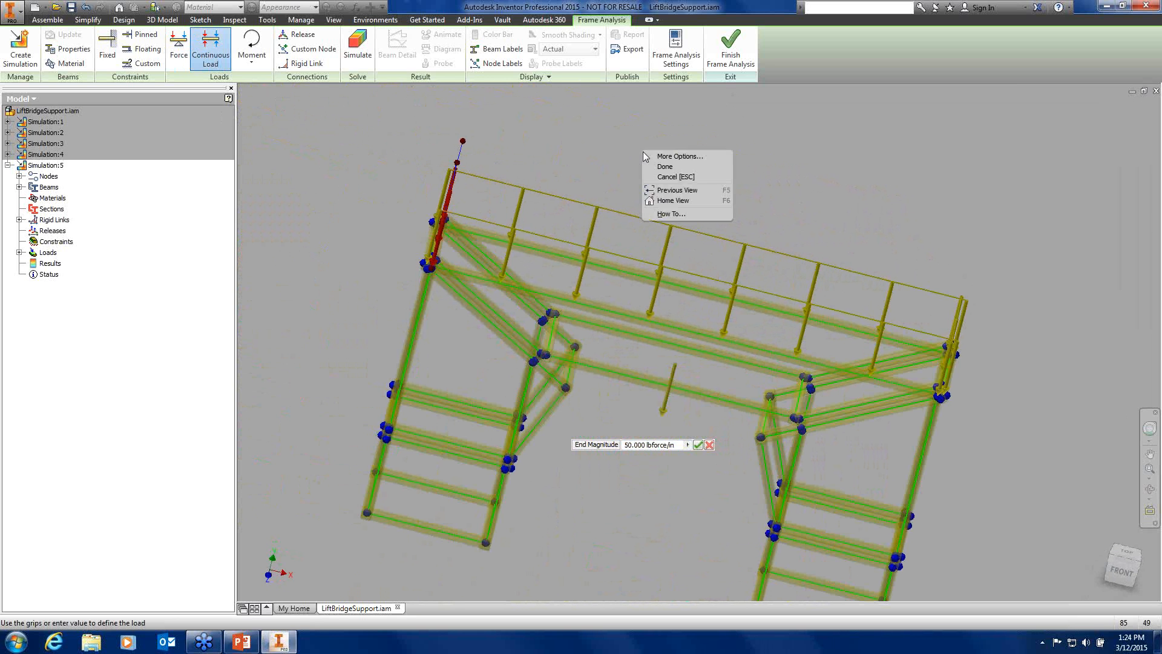
left_click(683, 168)
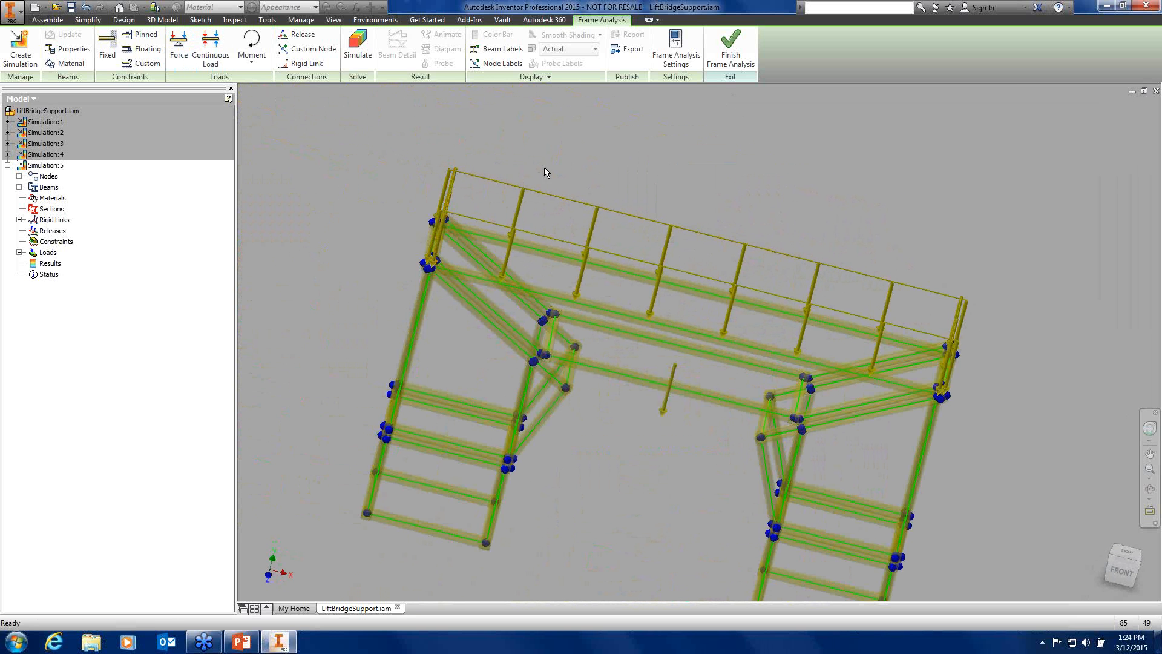
mouse_move(615, 174)
middle_mouse_down("shift")
mouse_move(602, 172)
mouse_move(601, 150)
mouse_move(627, 148)
mouse_move(580, 163)
mouse_move(601, 163)
middle_mouse_up("shift")
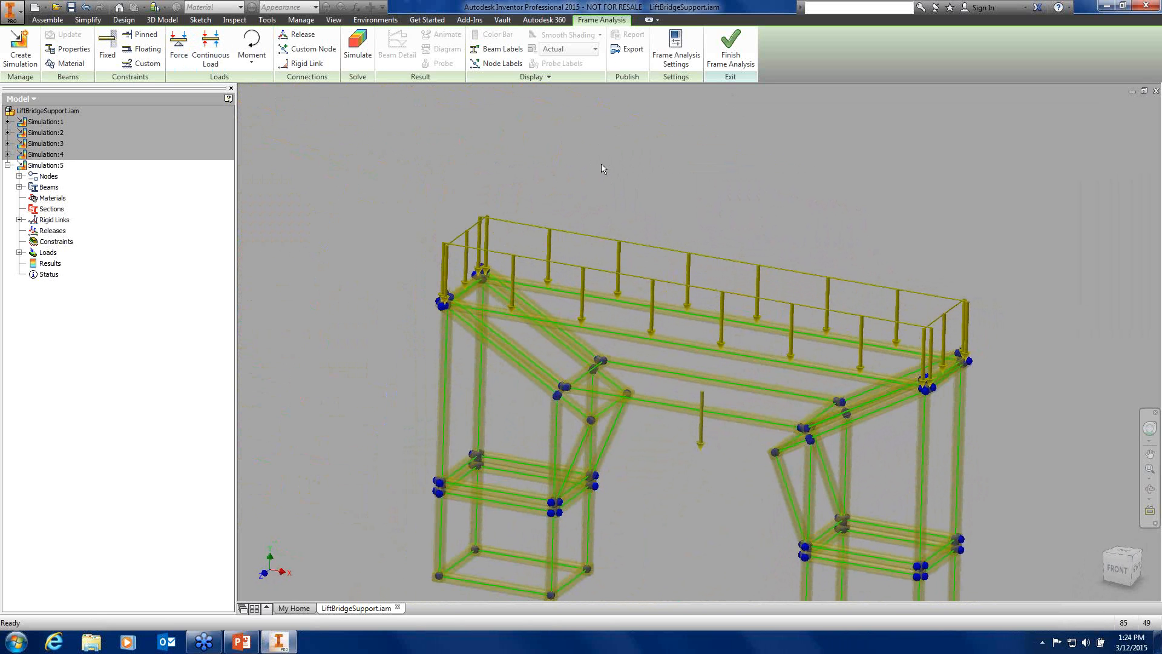
left_click(358, 58)
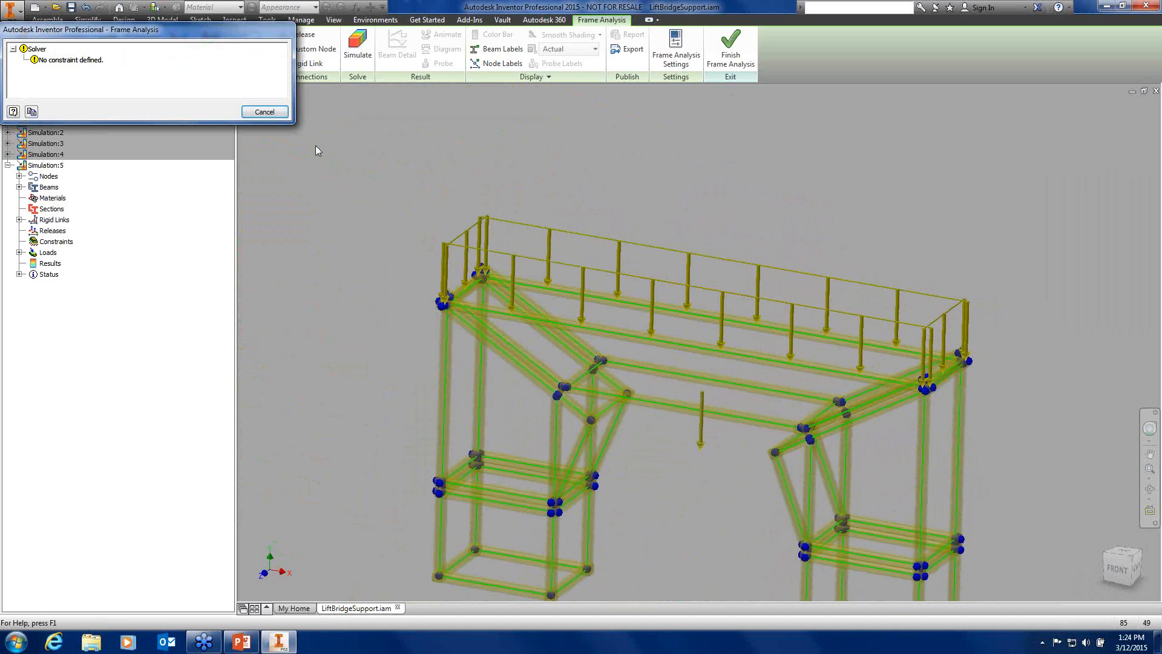
left_click(264, 111)
scroll(353, 291, "down", 3)
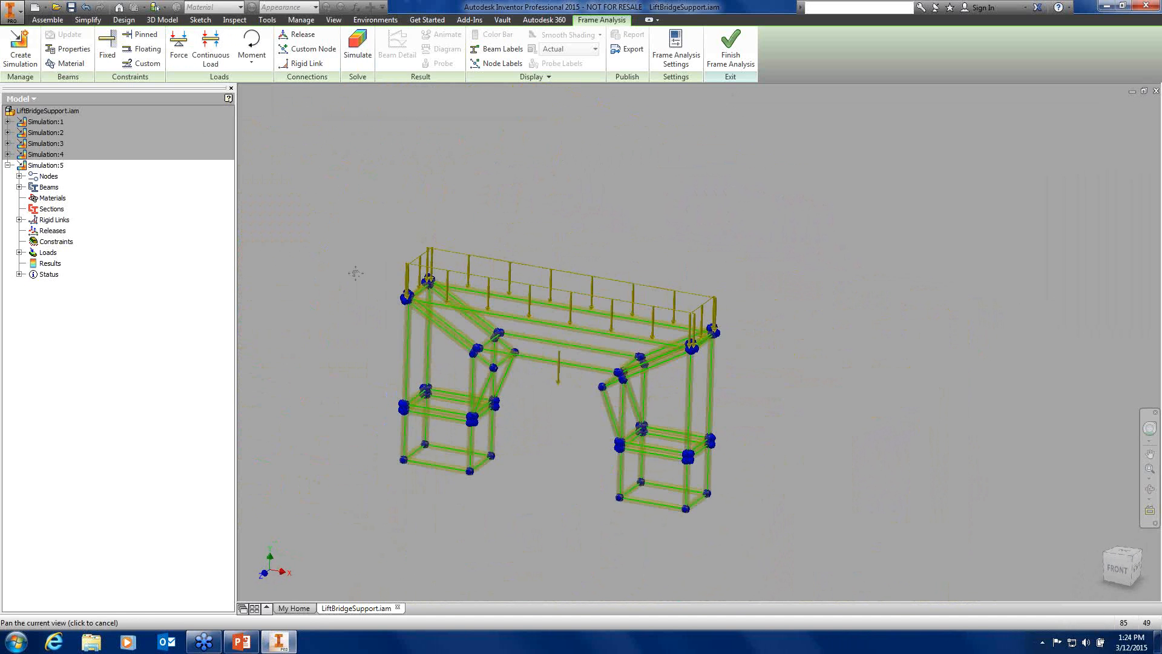
middle_click_drag(354, 309, 370, 261)
scroll(421, 366, "up", 3)
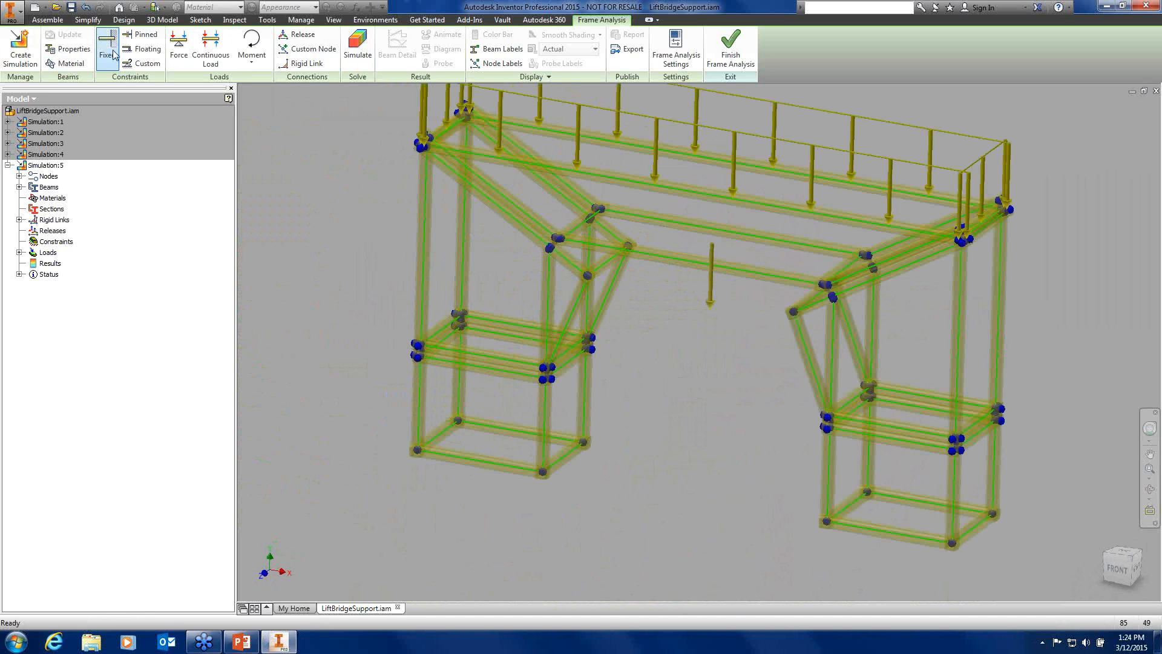
Fix the four bottom corner nodes of the left support tower
left_click(417, 451)
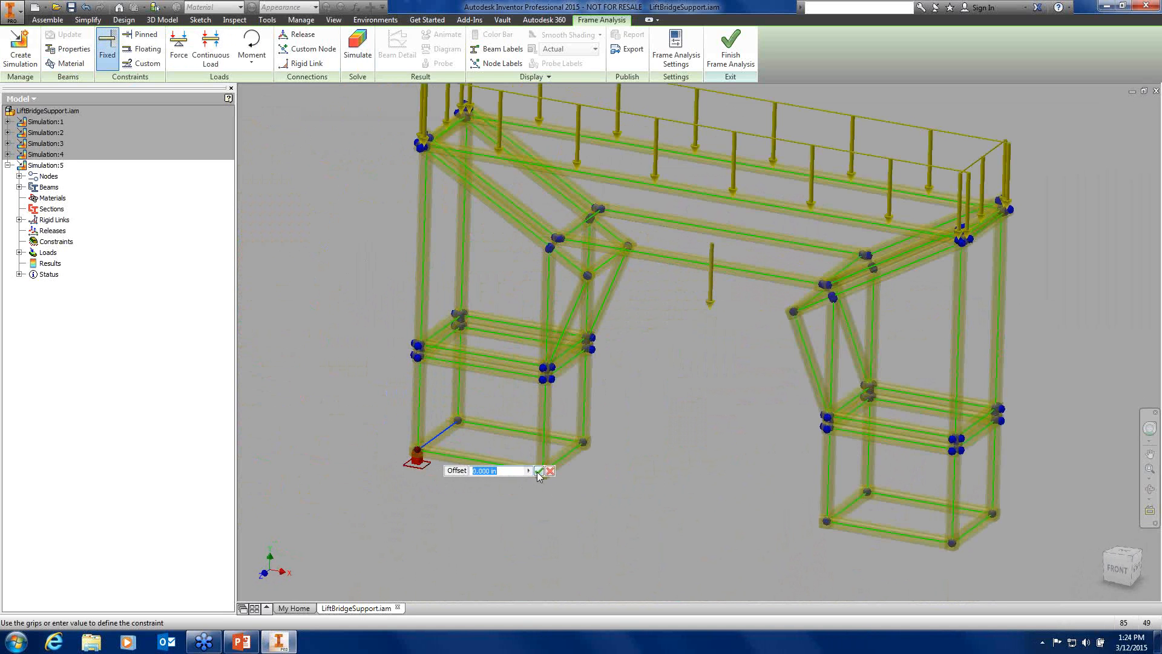
left_click(538, 471)
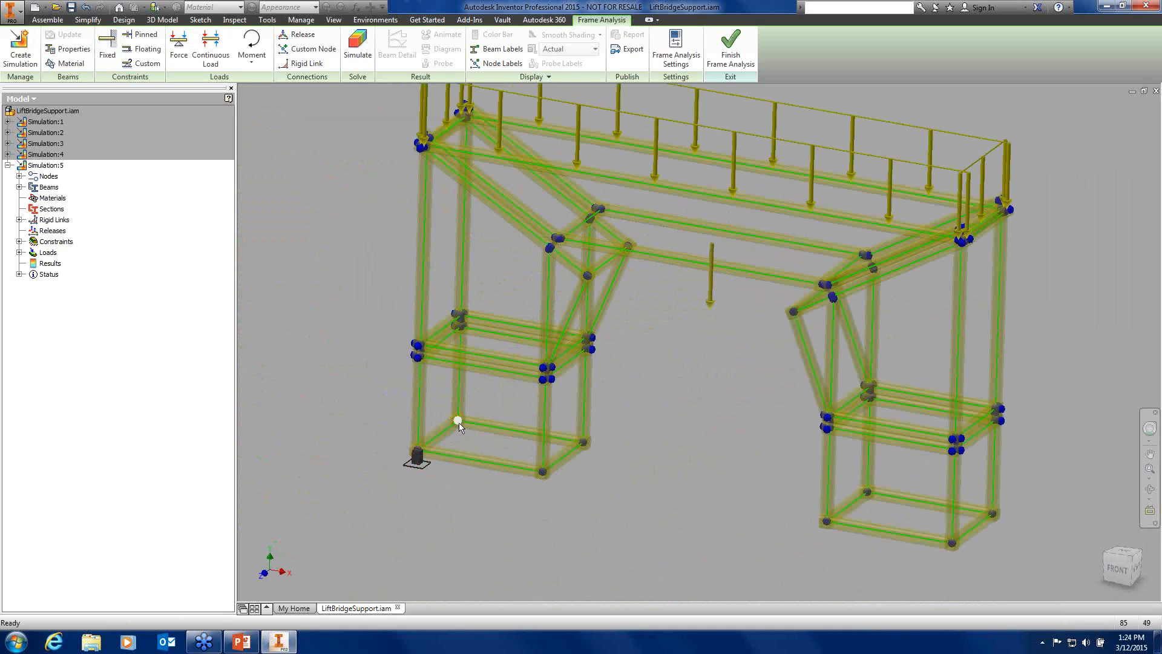
key("space")
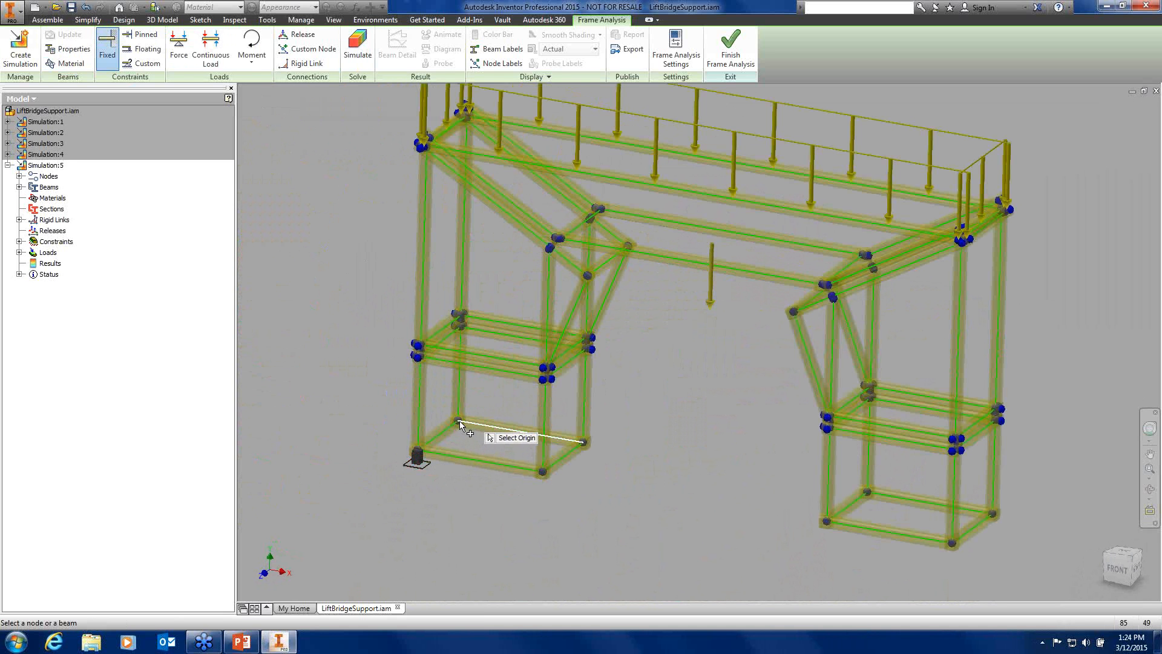
scroll(457, 425, "up", 5)
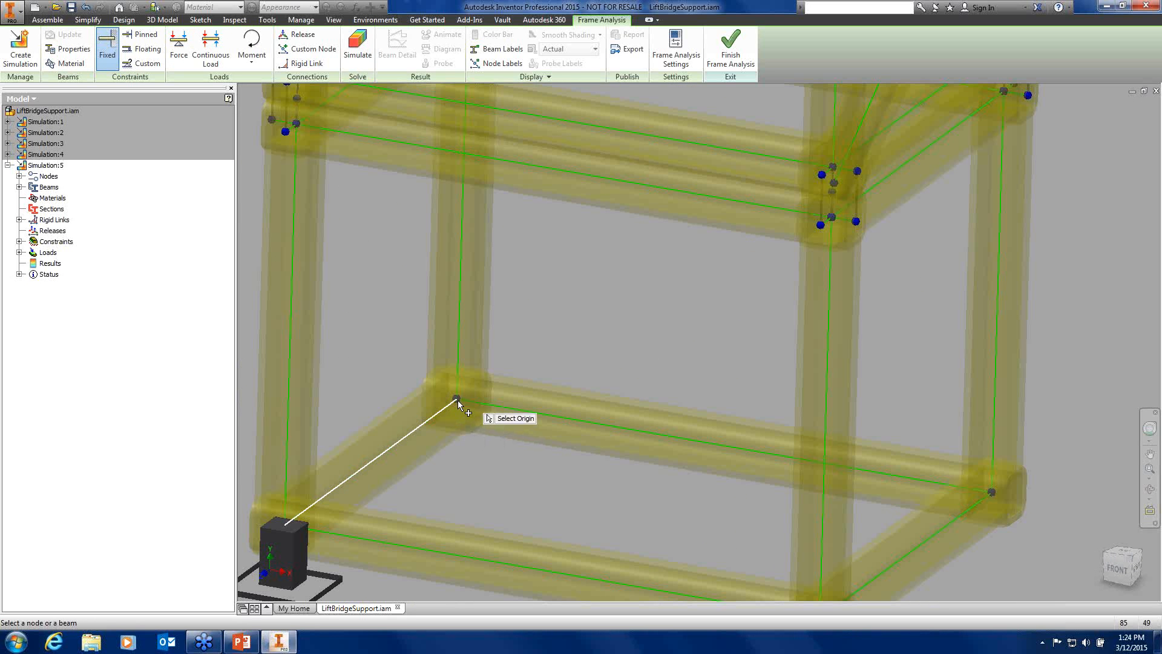
left_click(457, 401)
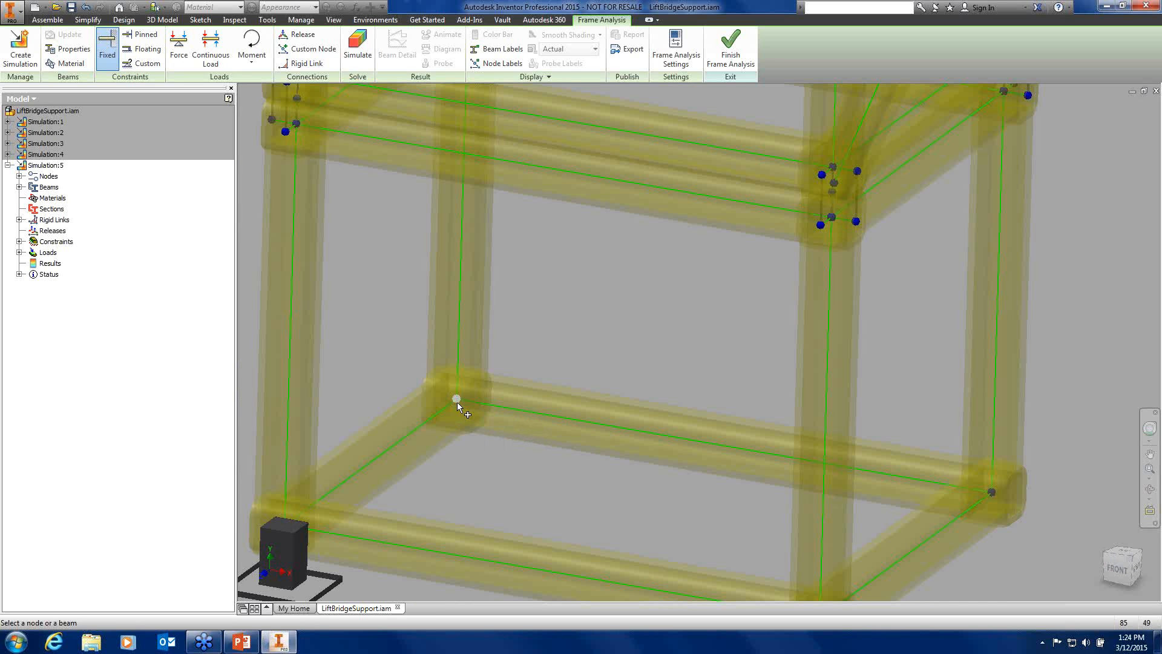
scroll(505, 471, "down", 6)
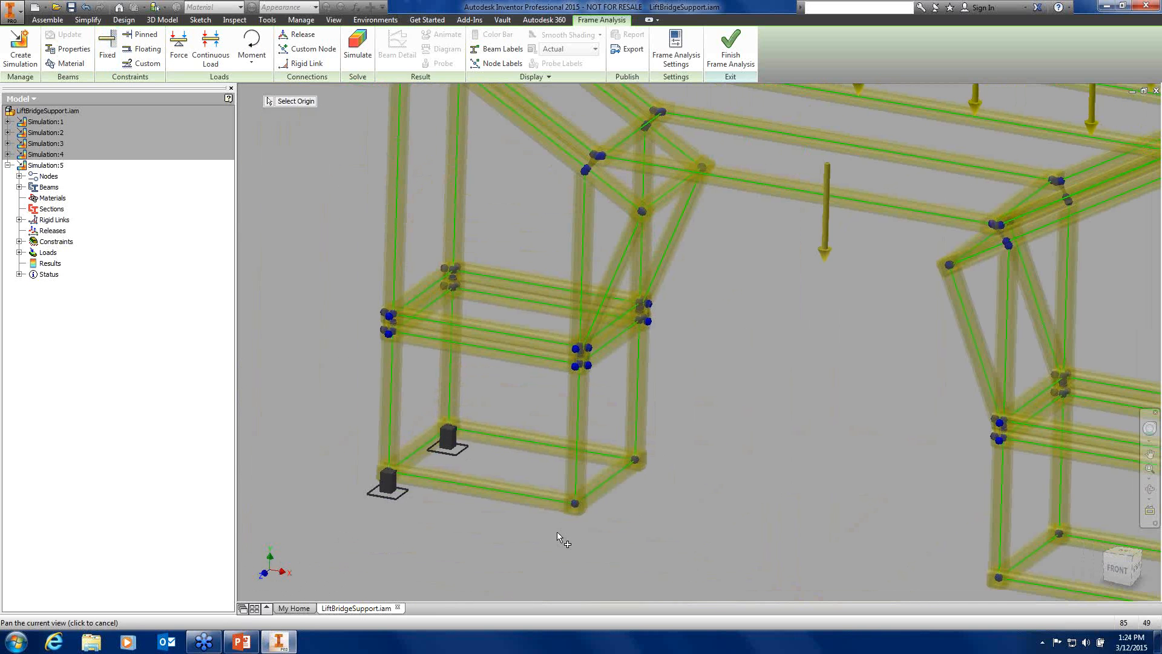
left_click(576, 505)
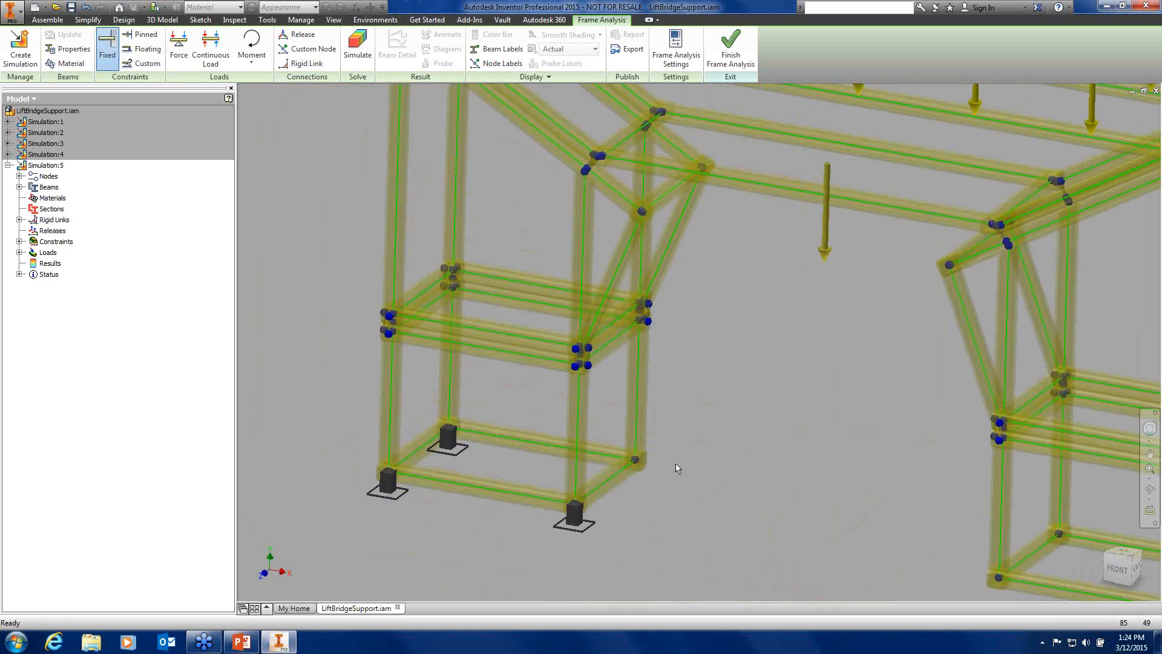
left_click(638, 462)
Fix the four bottom corner nodes of the right support, then run Simulate
middle_click_drag(1000, 597, 684, 498)
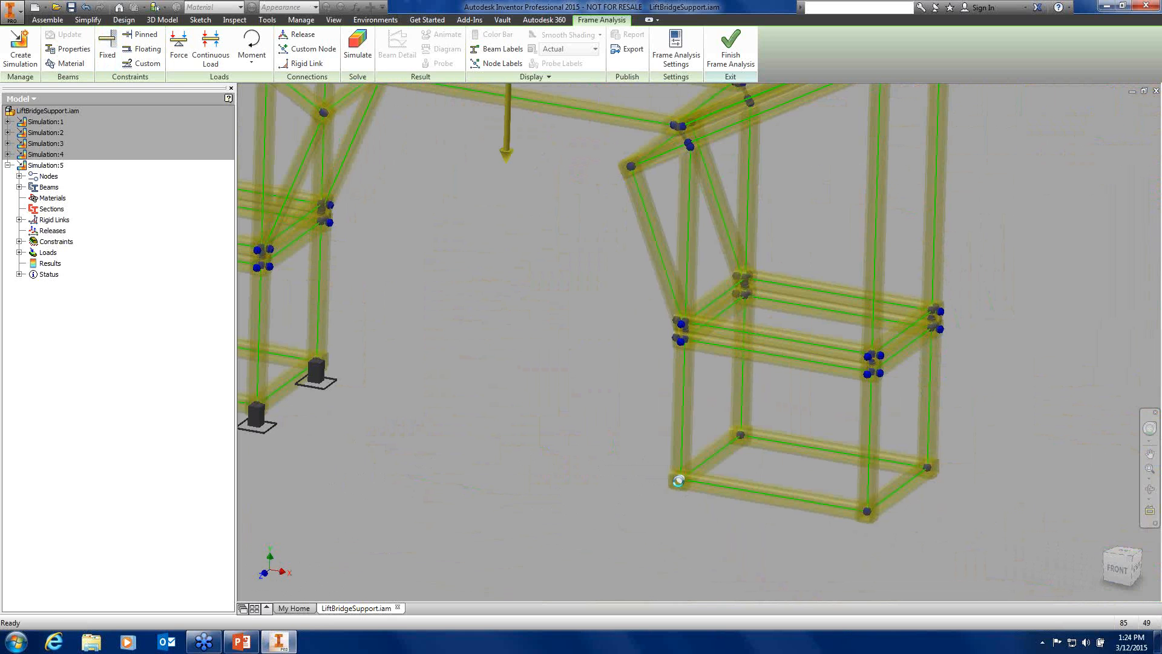
left_click(681, 480)
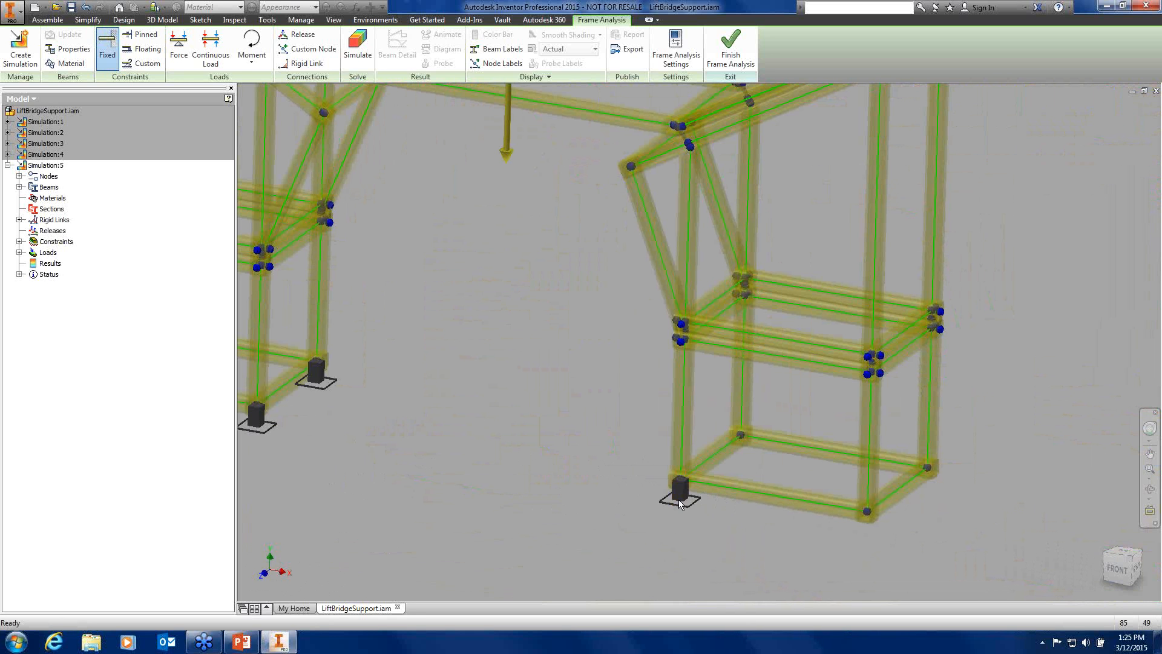
left_click(743, 436)
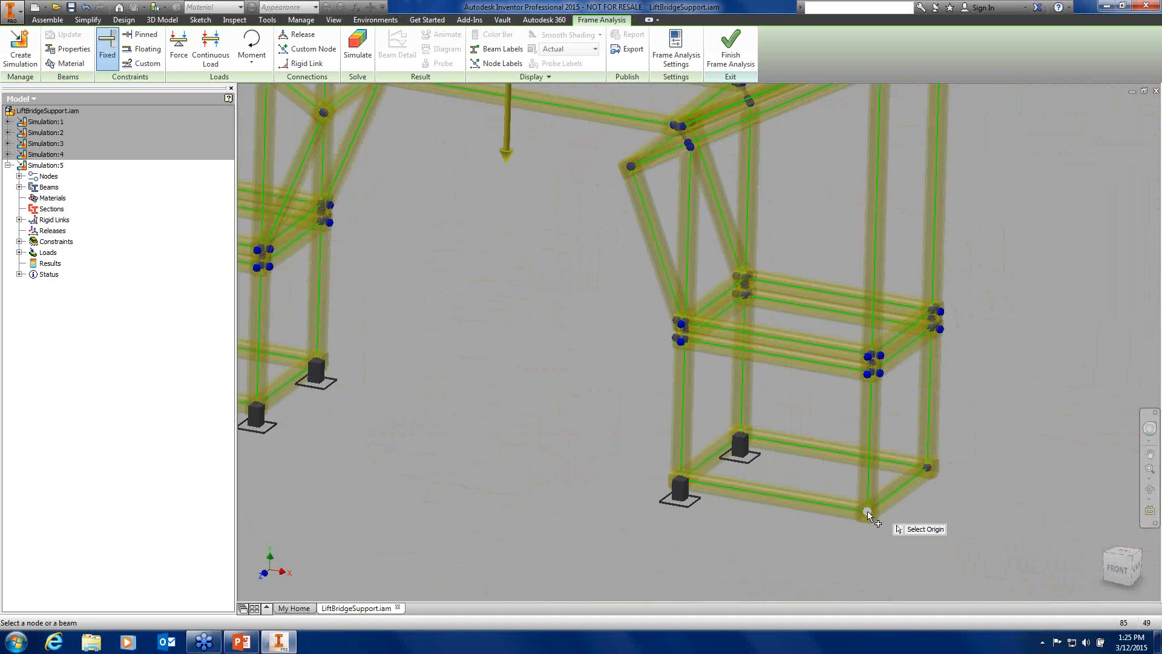
left_click(867, 511)
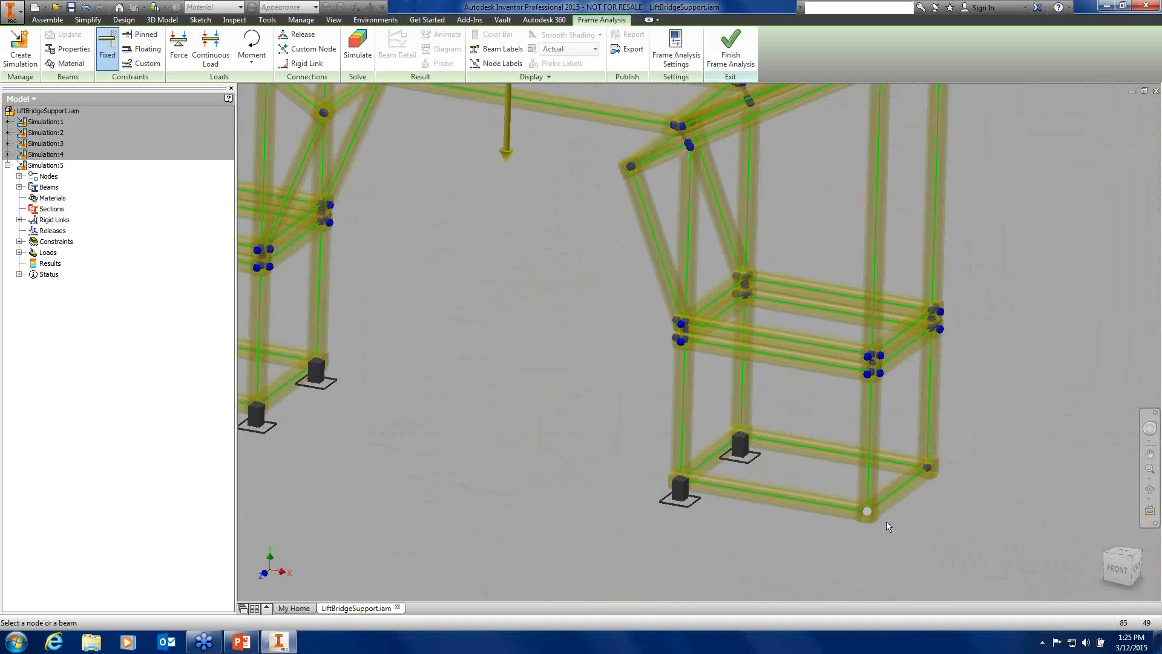
left_click(927, 467)
scroll(489, 386, "down", 3)
middle_click_drag(501, 343, 711, 380)
scroll(711, 380, "down", 3)
middle_click_drag(586, 393, 524, 427)
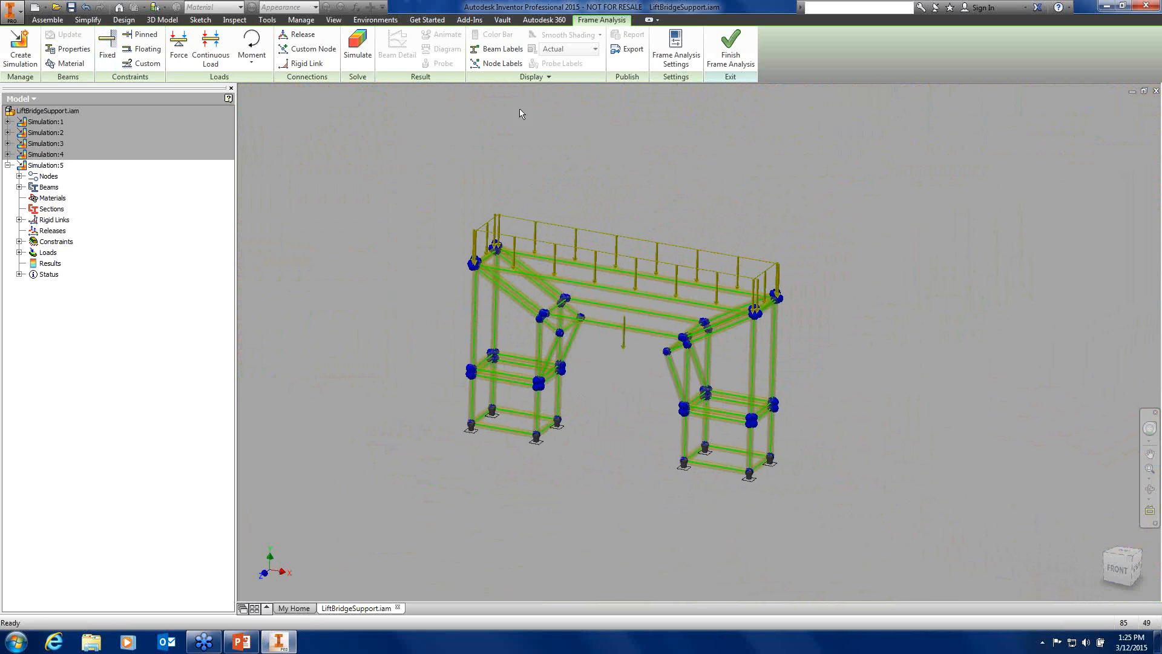
left_click(357, 46)
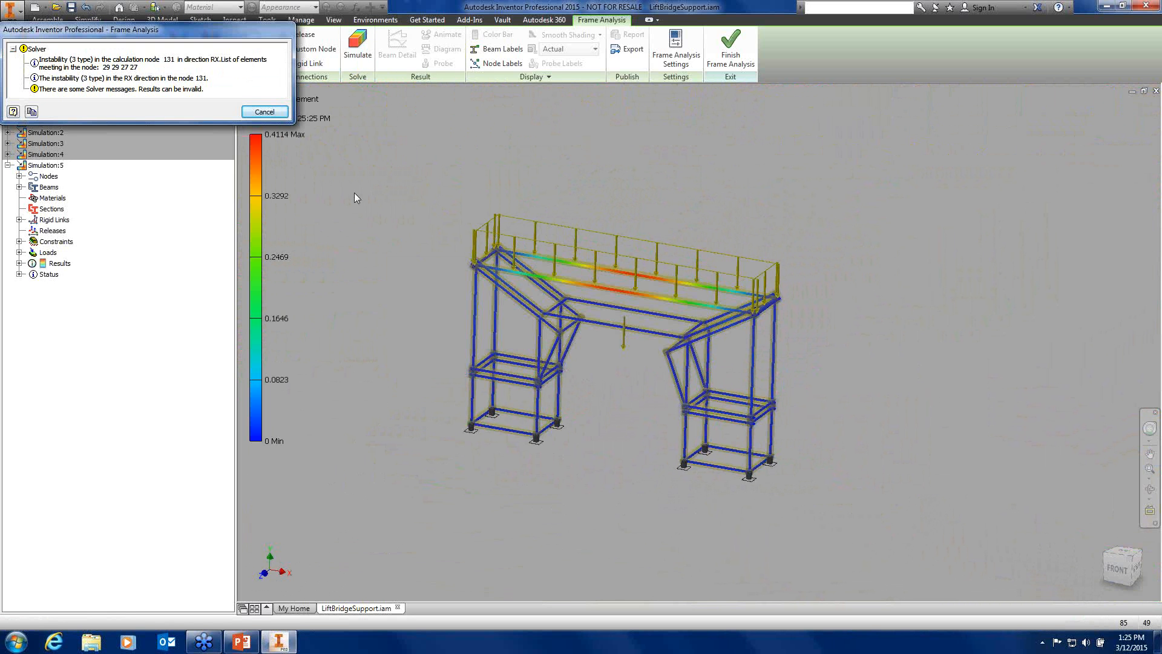
Move and enlarge the solver warnings to read them, then dismiss them to reveal the 0–0.4114 in displacement plot
left_click_drag(132, 30, 457, 140)
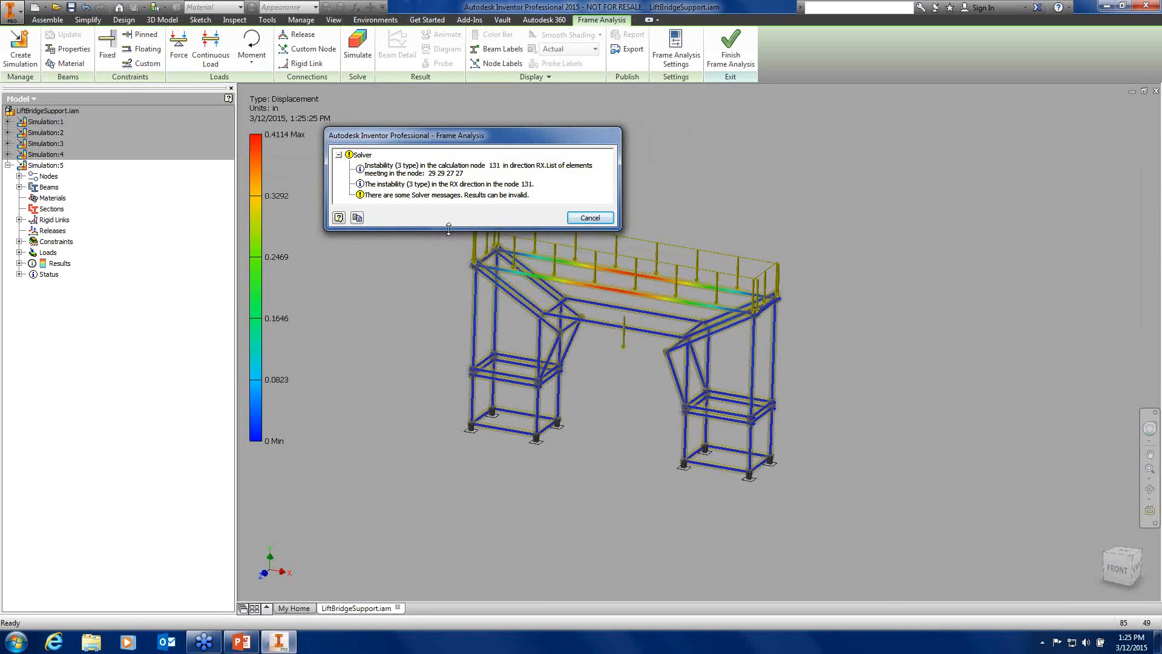
left_click_drag(449, 228, 438, 270)
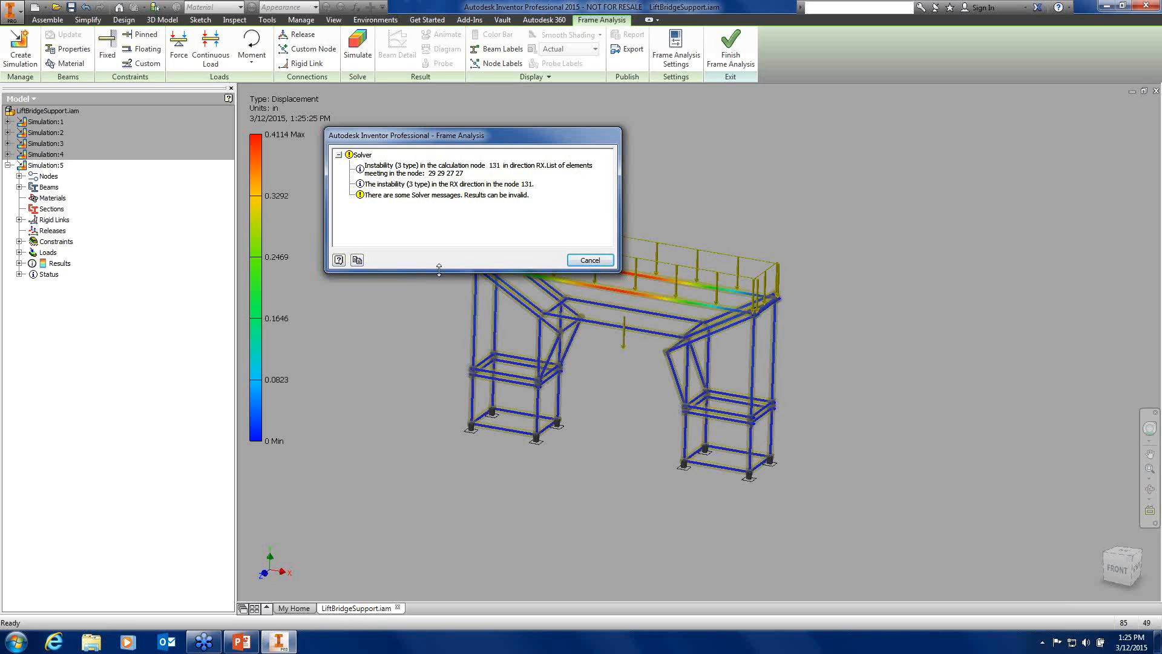
left_click(585, 262)
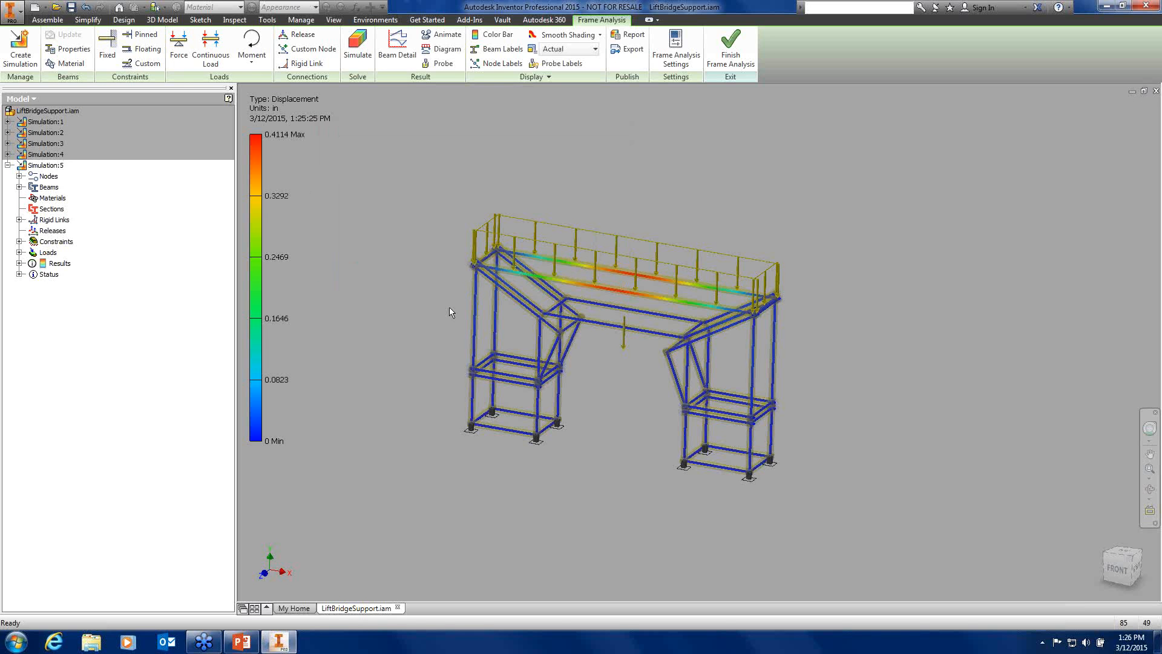
Show the displacement results deformed at Adjusted x1 scale, viewed from the front
scroll(613, 284, "up", 5)
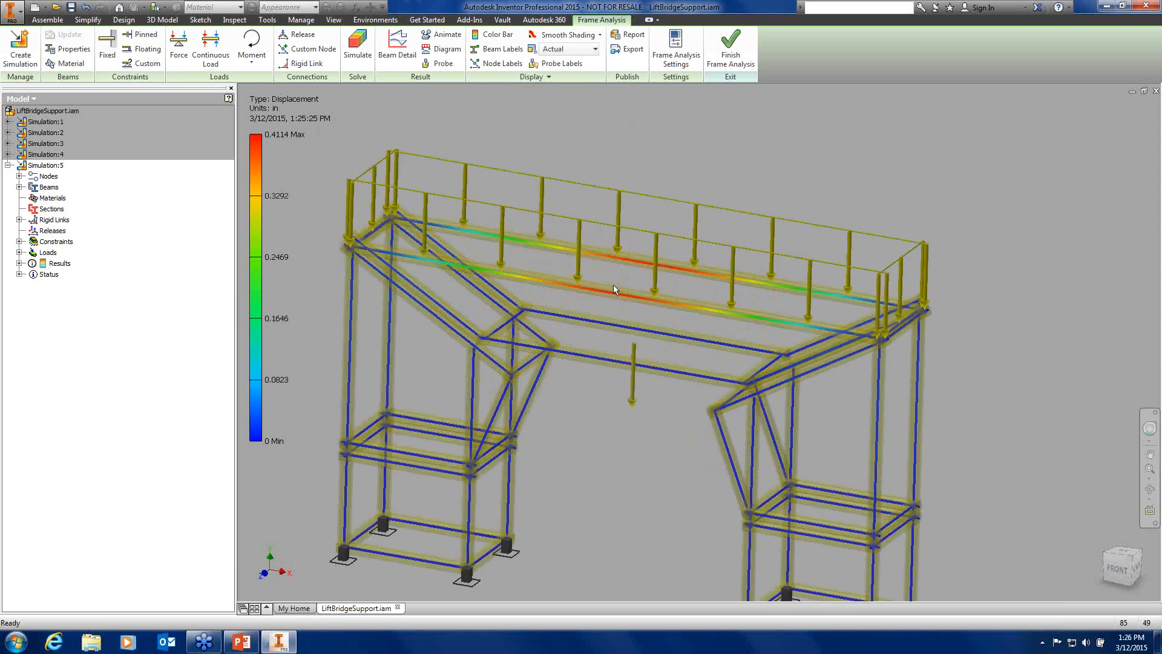
middle_click_drag(623, 370, 695, 365, "shift")
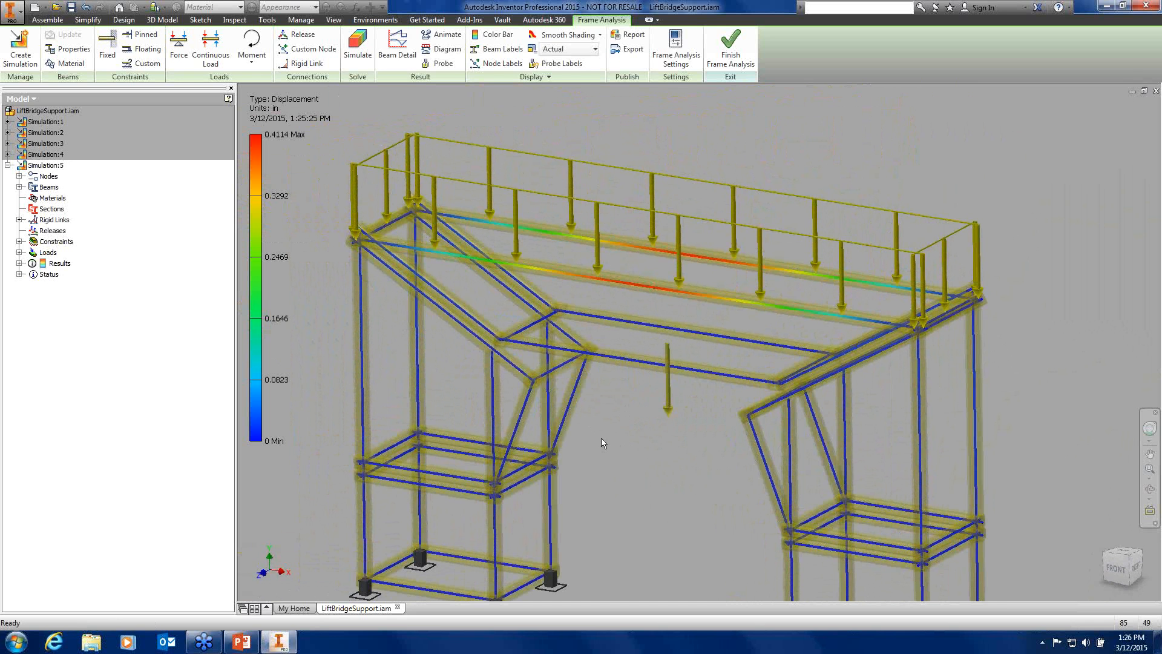
left_click(578, 49)
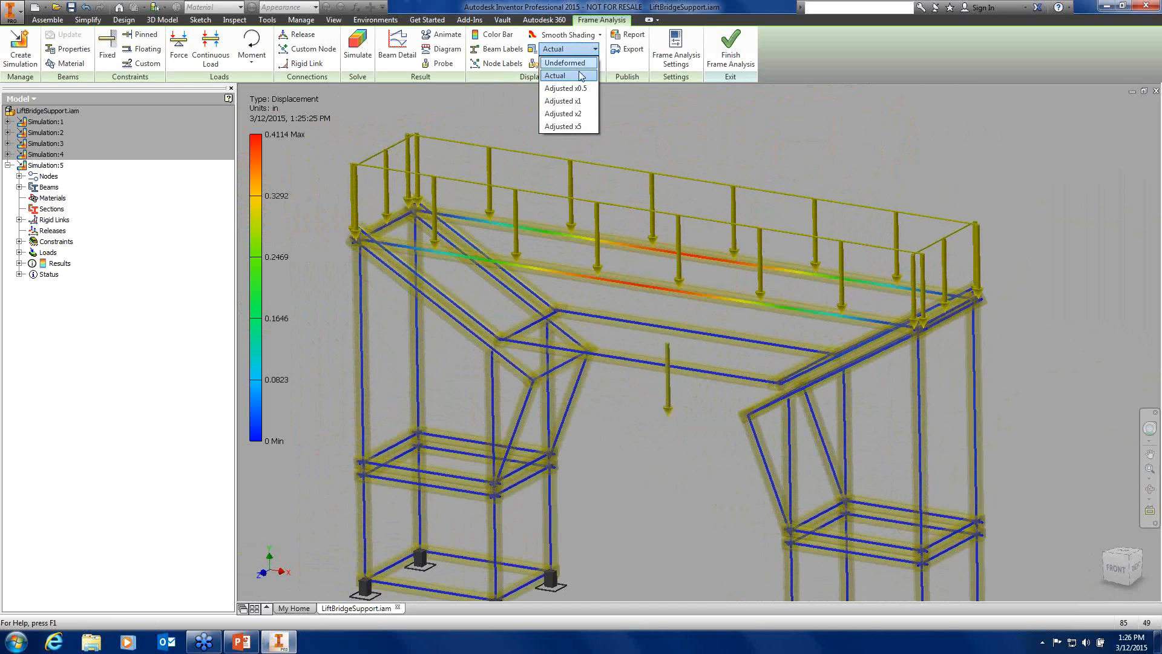
left_click(563, 101)
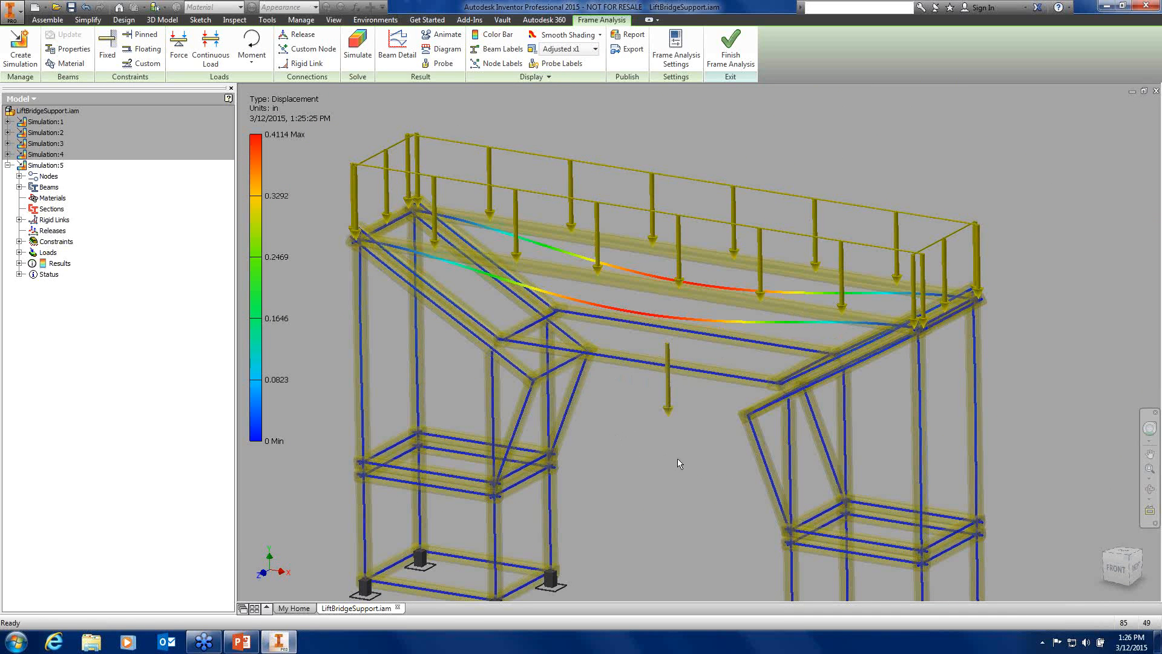
middle_click_drag(648, 434, 709, 251, "shift")
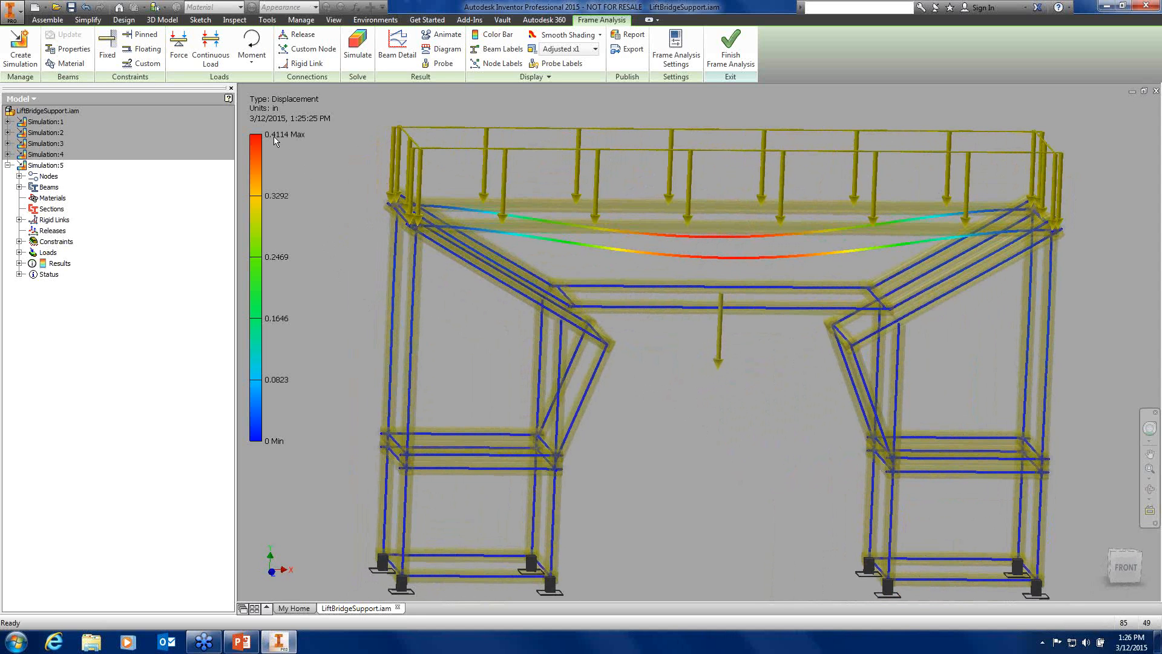
Finish the frame analysis and orbit the LiftBridgeSupport assembly to an angled 3D view
left_click(734, 53)
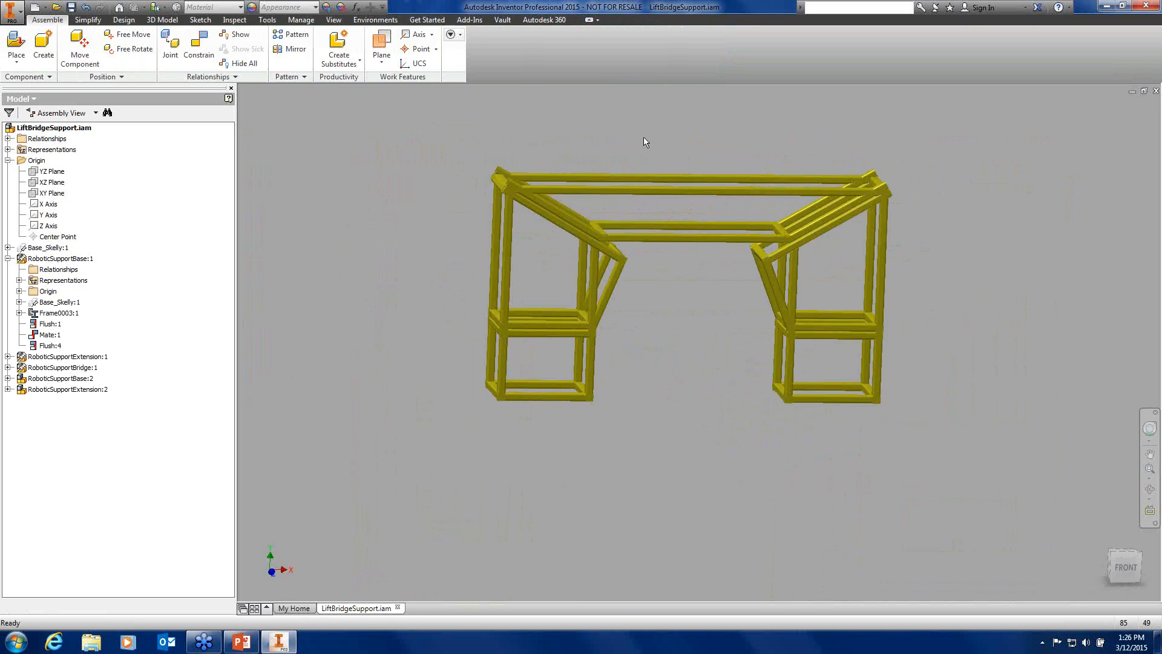
key("F4")
left_click_drag(662, 221, 598, 225)
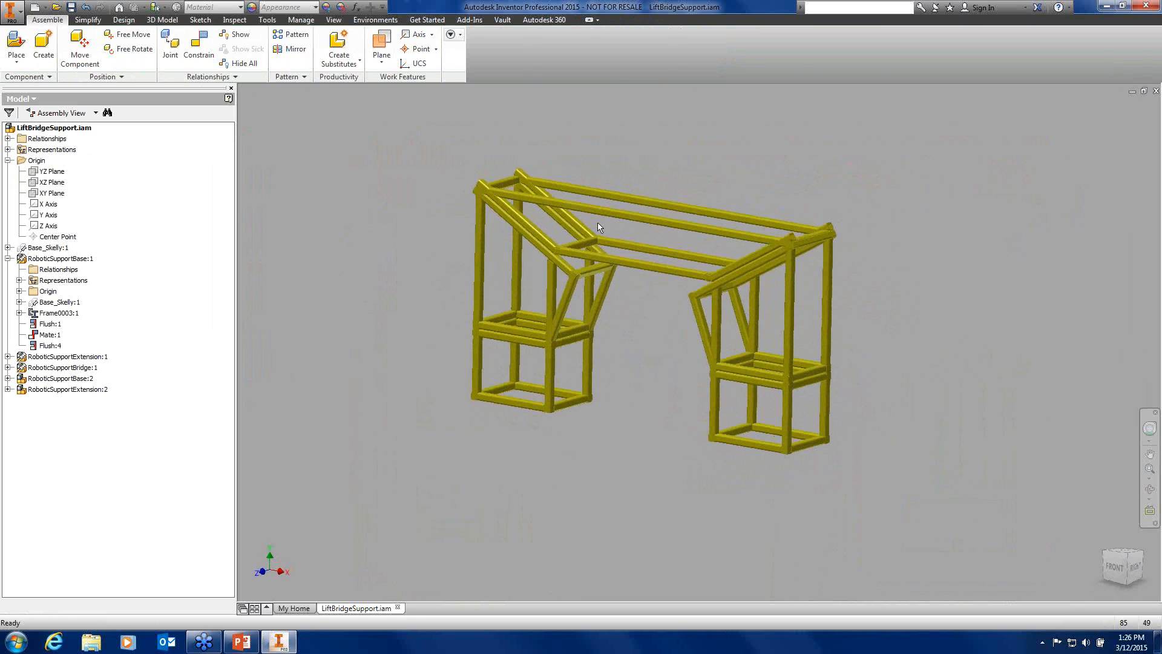